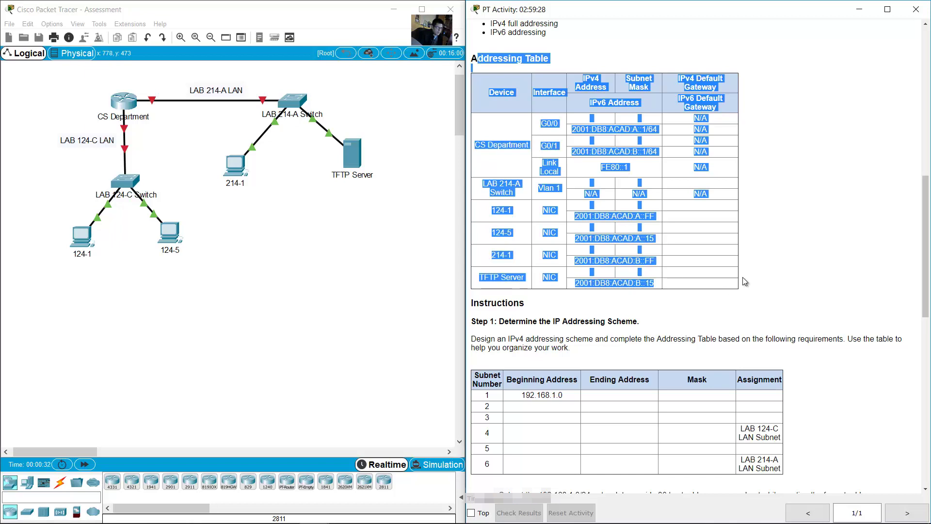
Step: Scroll down to Step 1 and read its heading and task description
{"action": "left_click", "coordinate": [743, 277]}
{"action": "scroll", "coordinate": [790, 245], "scroll_direction": "down", "scroll_amount": 3}
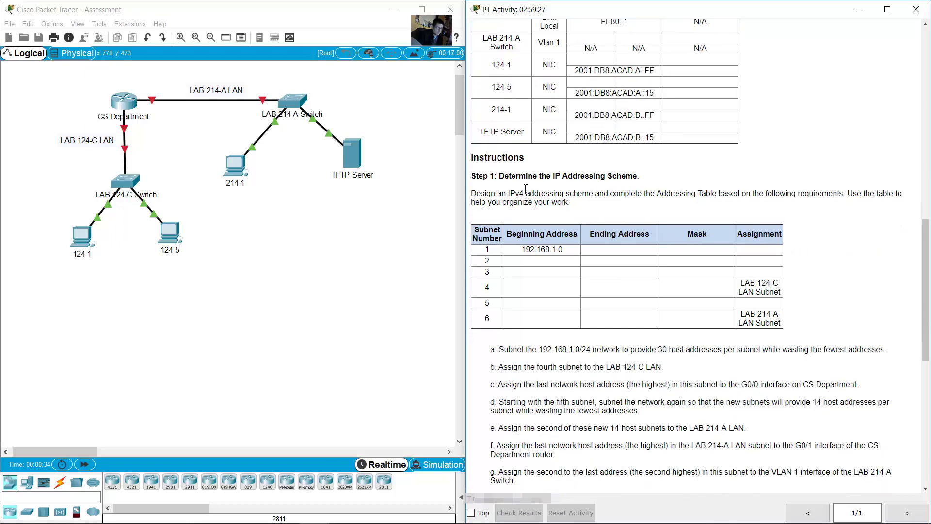
{"action": "left_click_drag", "start_coordinate": [490, 176], "coordinate": [652, 178]}
{"action": "scroll", "coordinate": [701, 195], "scroll_direction": "down", "scroll_amount": 3}
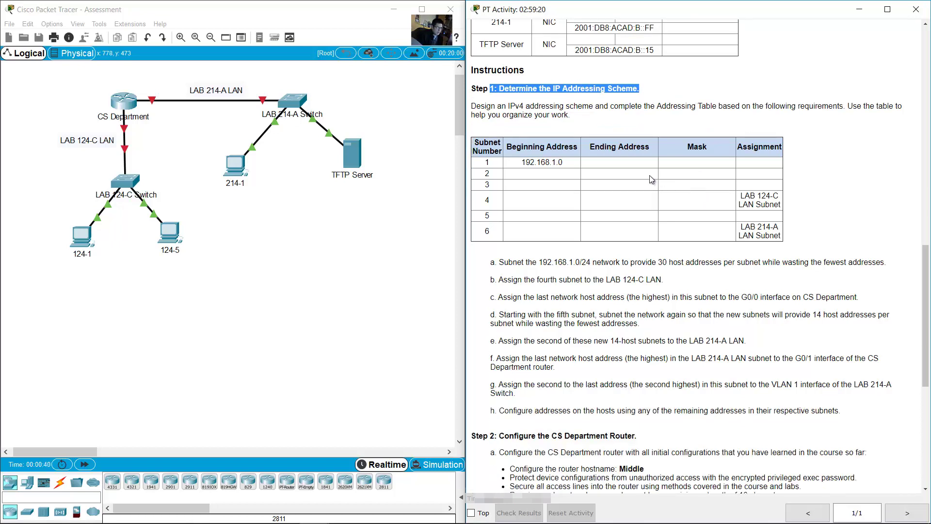
{"action": "left_click", "coordinate": [523, 110]}
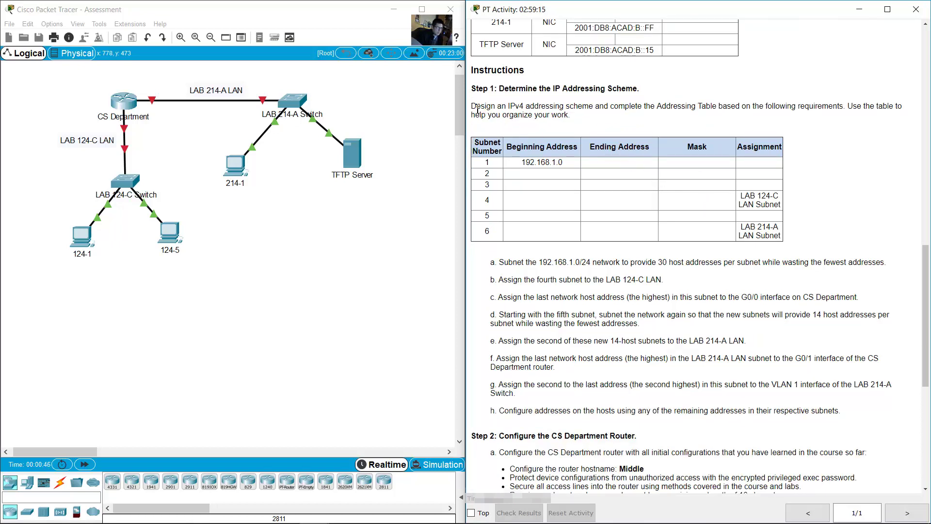
{"action": "left_click_drag", "start_coordinate": [476, 106], "coordinate": [750, 110]}
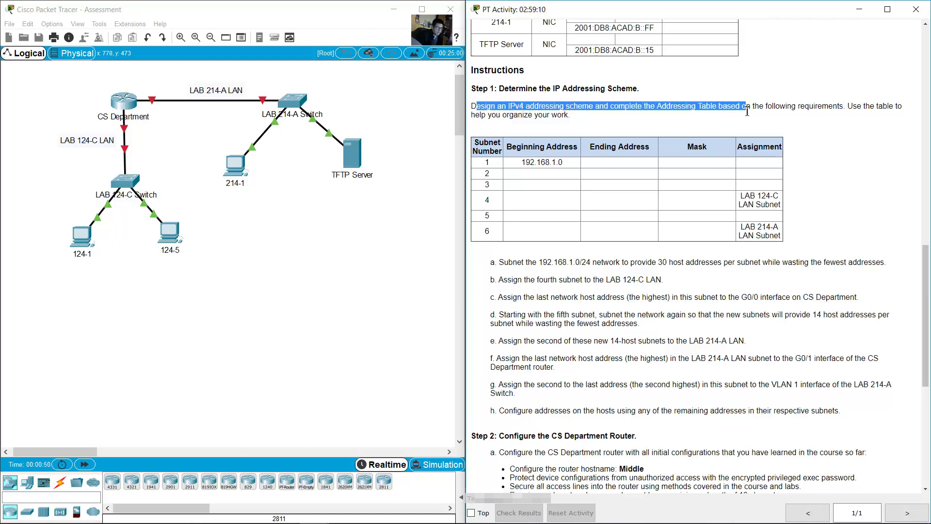
{"action": "left_click", "coordinate": [738, 118]}
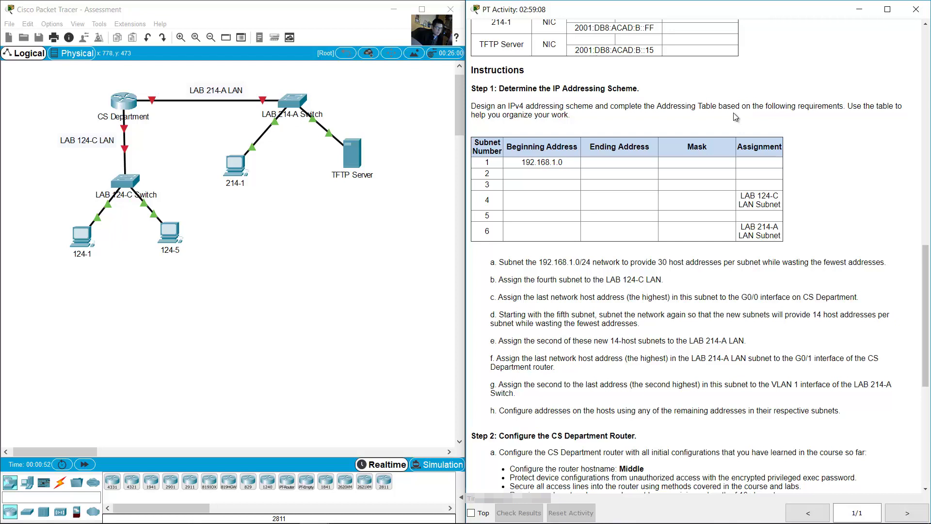
Step: Read requirement a on subnetting and select the subnet planning table for copying
{"action": "scroll", "coordinate": [632, 160], "scroll_direction": "down", "scroll_amount": 1}
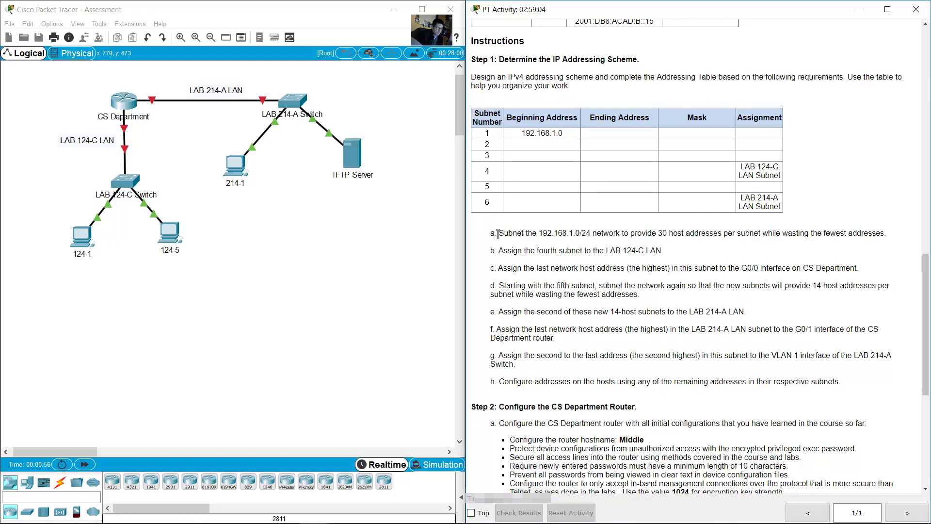
{"action": "left_click_drag", "start_coordinate": [490, 234], "coordinate": [891, 234]}
{"action": "left_click_drag", "start_coordinate": [628, 229], "coordinate": [485, 227]}
{"action": "key", "text": "super+c"}
Step: Launch Word 2013, create a blank document and paste the subnet table
{"action": "key", "text": "super"}
{"action": "type", "text": "word"}
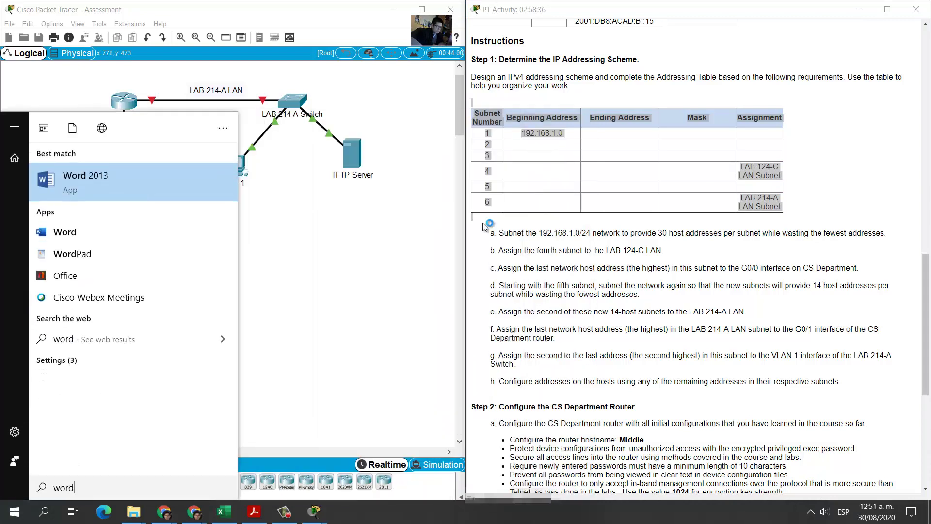
{"action": "key", "text": "Return"}
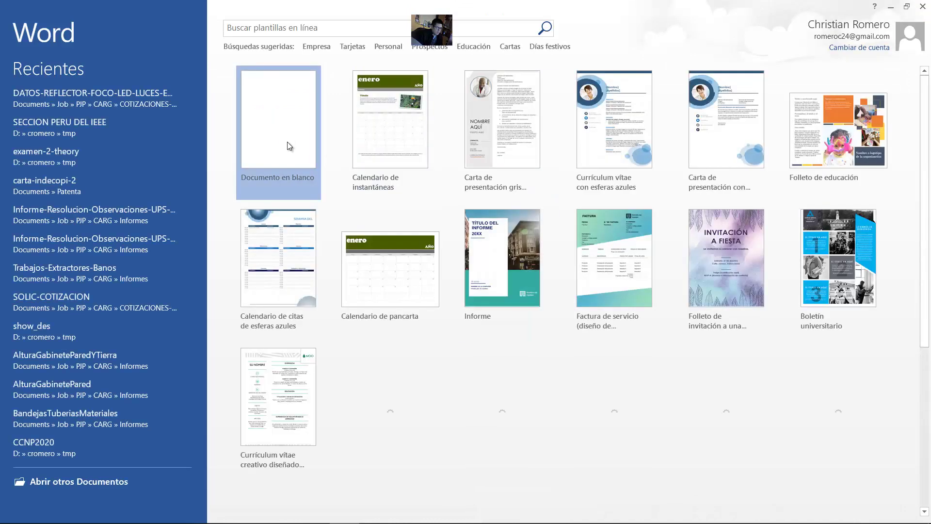
{"action": "left_click", "coordinate": [287, 141]}
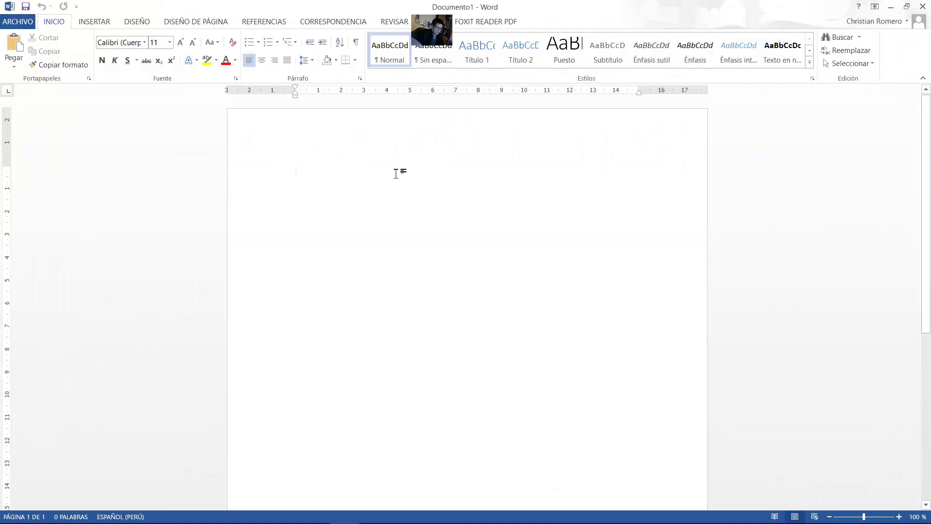
{"action": "right_click", "coordinate": [343, 180]}
{"action": "left_click", "coordinate": [370, 233]}
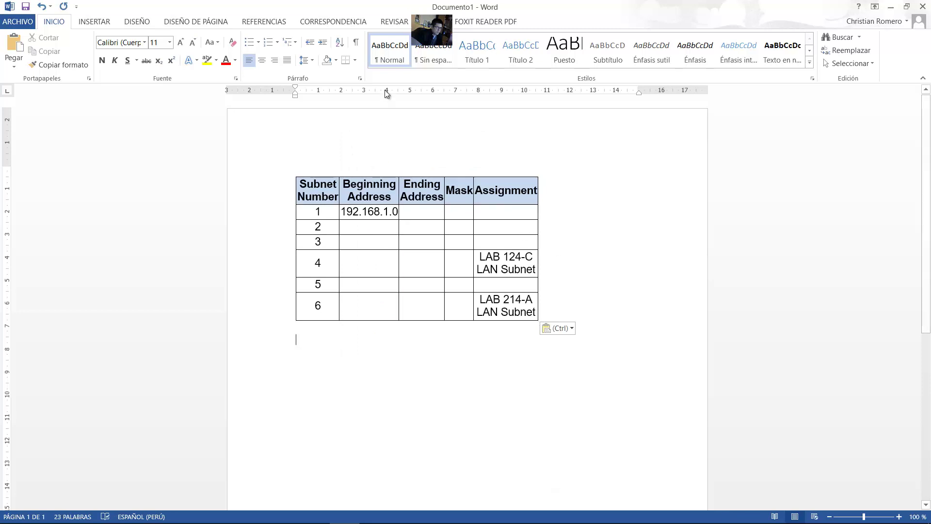
Step: Widen the Assignment, Mask and Beginning/Ending Address columns of the pasted table
{"action": "left_click", "coordinate": [513, 212]}
{"action": "left_click_drag", "start_coordinate": [537, 90], "coordinate": [684, 90]}
{"action": "left_click_drag", "start_coordinate": [475, 90], "coordinate": [507, 90]}
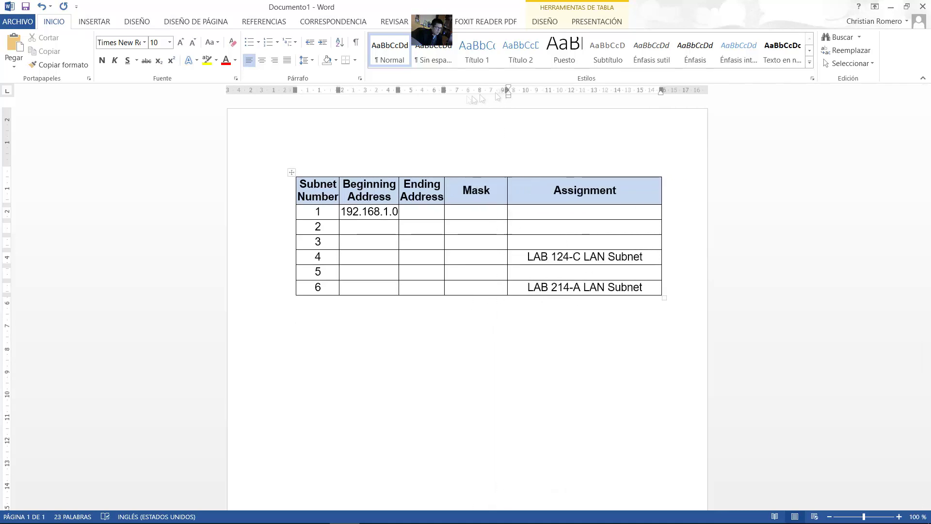
{"action": "left_click_drag", "start_coordinate": [398, 90], "coordinate": [492, 90]}
Step: Apply Narrow page margins and pull the table's right edge within them
{"action": "left_click", "coordinate": [196, 21]}
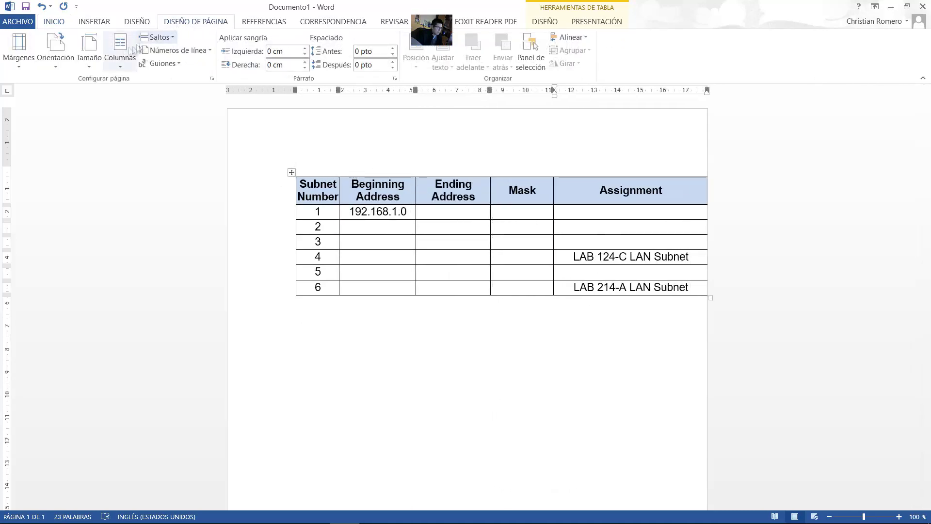
{"action": "left_click", "coordinate": [18, 49]}
{"action": "left_click", "coordinate": [53, 187]}
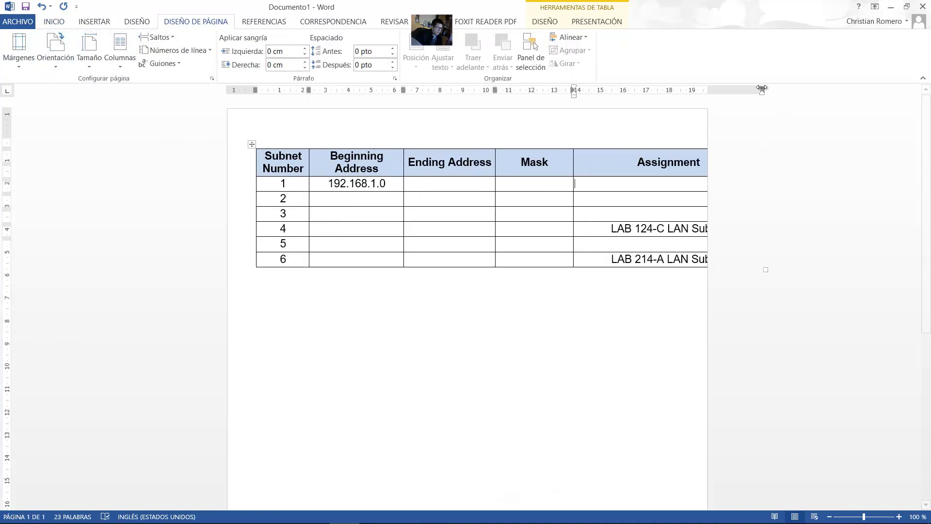
{"action": "left_click_drag", "start_coordinate": [761, 90], "coordinate": [702, 91]}
Step: Reduce the table's font size and narrow the Subnet Number column
{"action": "left_click", "coordinate": [251, 144]}
{"action": "left_click", "coordinate": [54, 21]}
{"action": "left_click", "coordinate": [169, 42]}
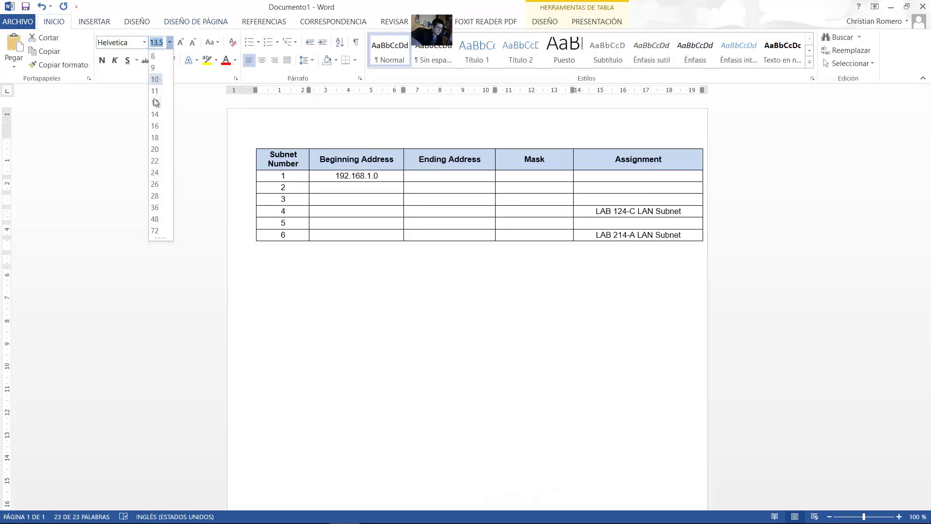
{"action": "left_click", "coordinate": [157, 106]}
{"action": "left_click", "coordinate": [309, 101]}
{"action": "left_click_drag", "start_coordinate": [308, 101], "coordinate": [302, 100]}
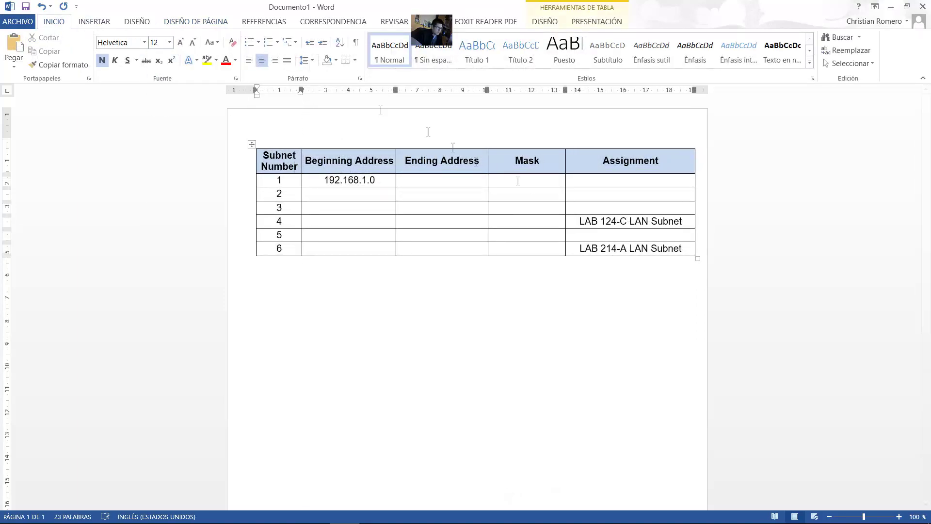
Step: Restore the Word window smaller and move it to the upper left beside the instructions
{"action": "left_click", "coordinate": [271, 272]}
{"action": "key", "text": "super+Down"}
{"action": "left_click_drag", "start_coordinate": [678, 169], "coordinate": [710, 169]}
{"action": "left_click_drag", "start_coordinate": [437, 84], "coordinate": [257, 25]}
{"action": "left_click", "coordinate": [615, 230]}
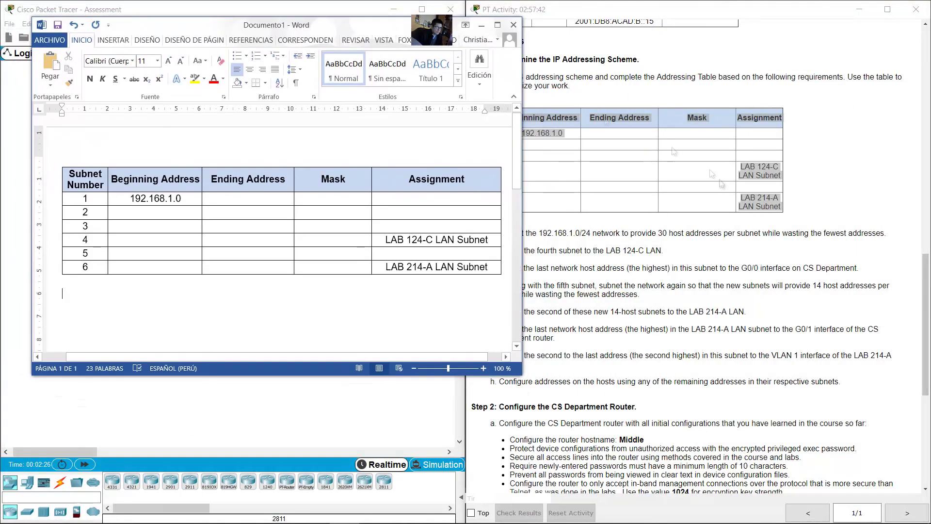
Step: Insert an empty line above the table and review requirement a: 192.168.1.0/24, 30 hosts per subnet
{"action": "left_click", "coordinate": [339, 322]}
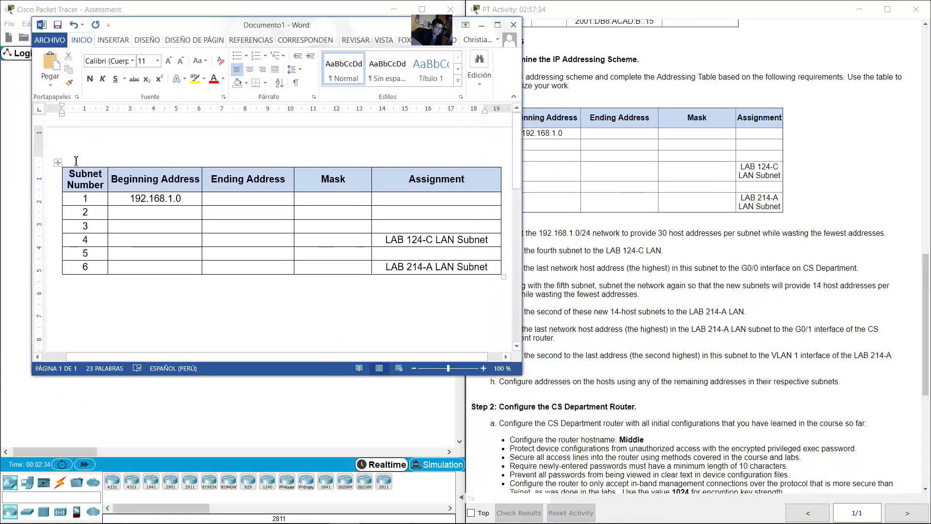
{"action": "left_click", "coordinate": [130, 162]}
{"action": "key", "text": "Return"}
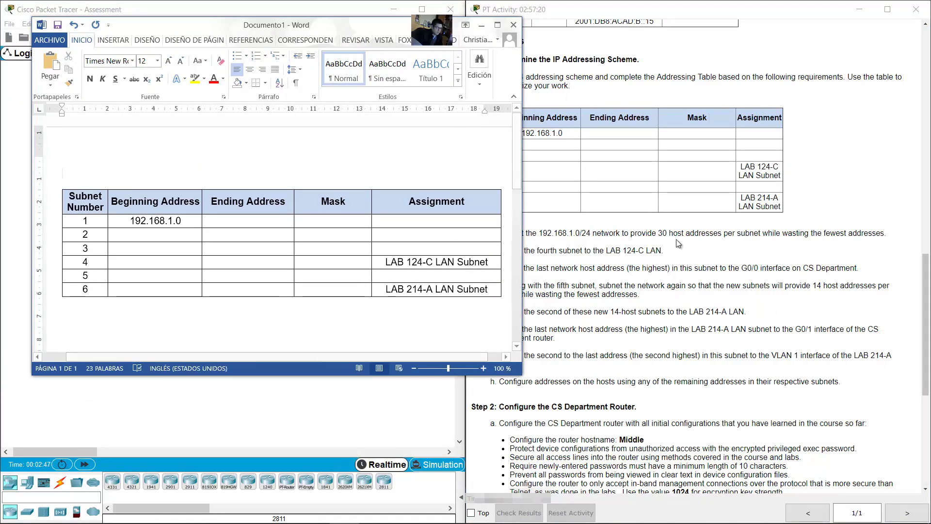
{"action": "left_click", "coordinate": [680, 244]}
{"action": "left_click_drag", "start_coordinate": [508, 233], "coordinate": [595, 234]}
{"action": "left_click", "coordinate": [160, 178]}
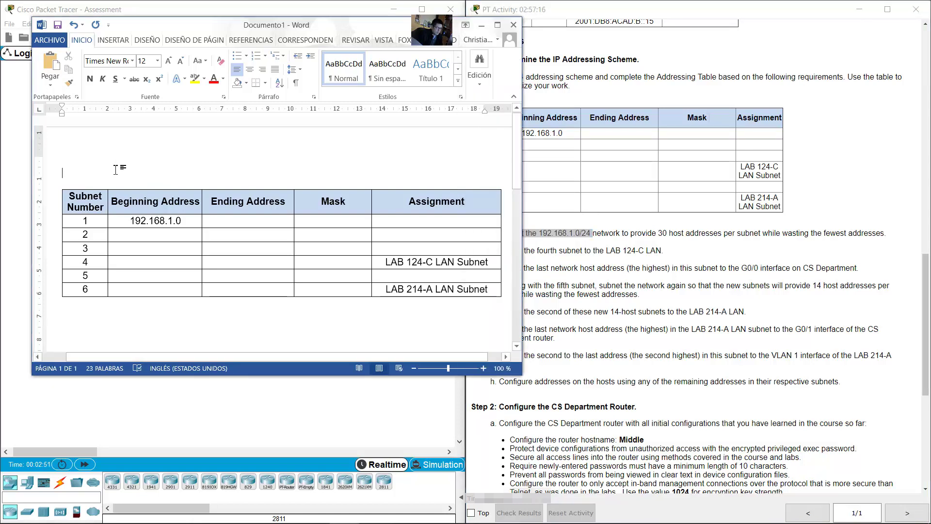
{"action": "left_click", "coordinate": [663, 234]}
{"action": "left_click_drag", "start_coordinate": [659, 235], "coordinate": [763, 234]}
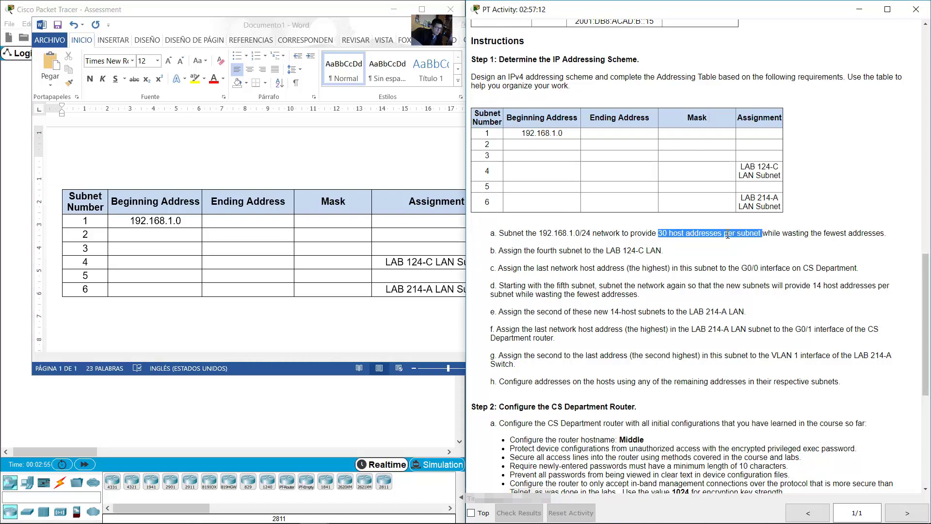
{"action": "left_click", "coordinate": [102, 167]}
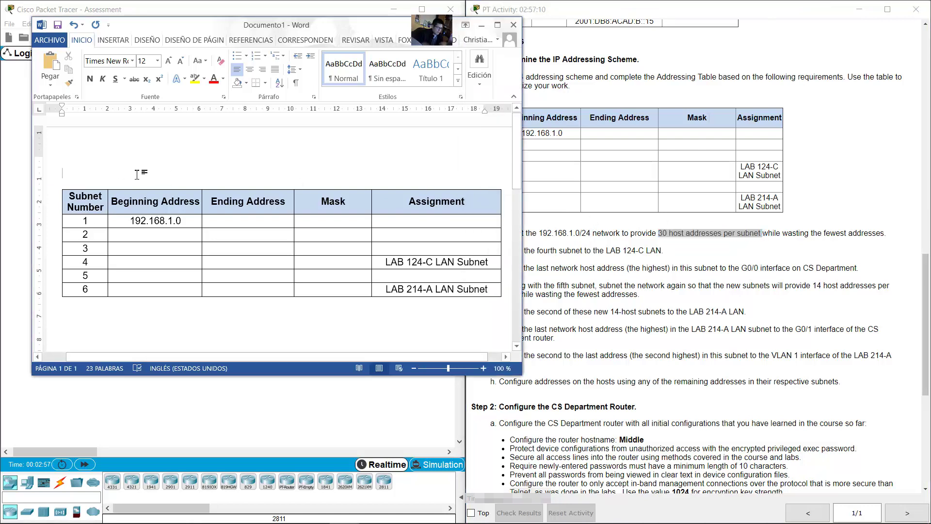
Step: Type numbered item '30 hosts - 192.168.1.0/27' and start item 2
{"action": "type", "text": "1-"}
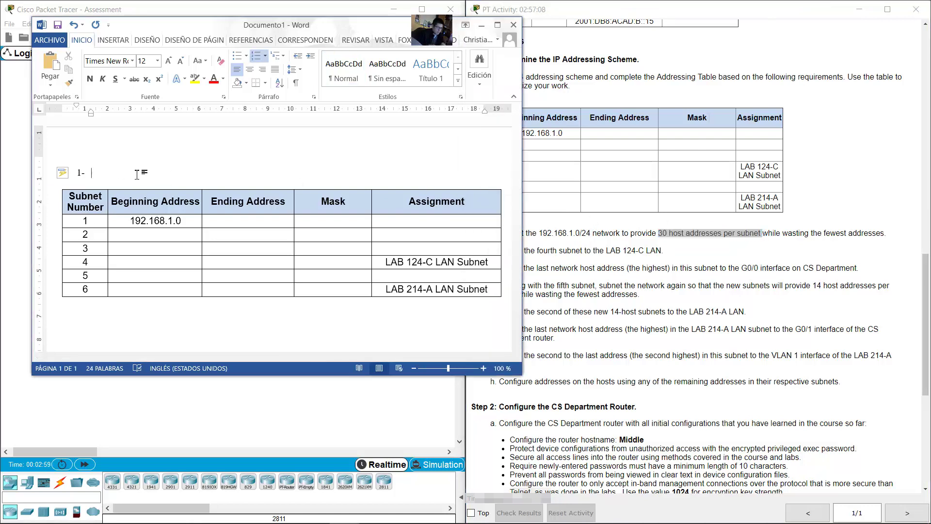
{"action": "key", "text": "BackSpace"}
{"action": "key", "text": "BackSpace"}
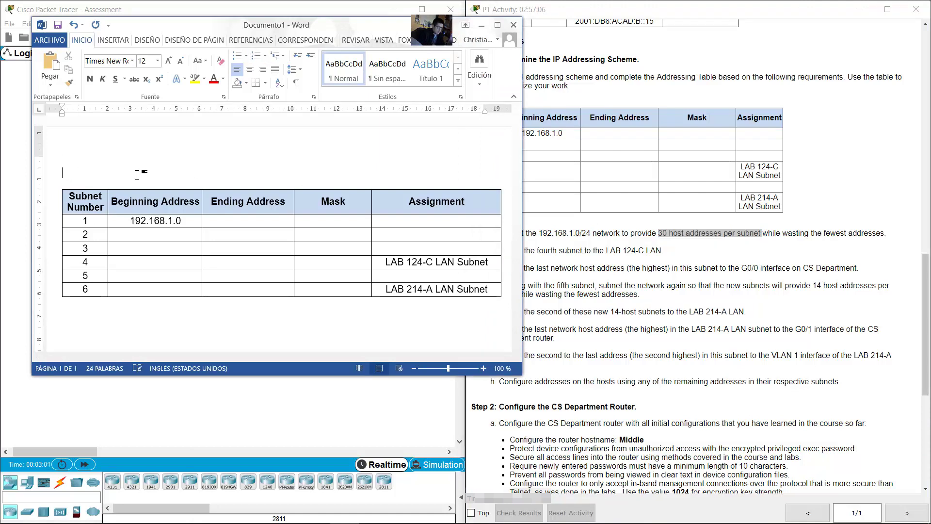
{"action": "key", "text": "ctrl+z"}
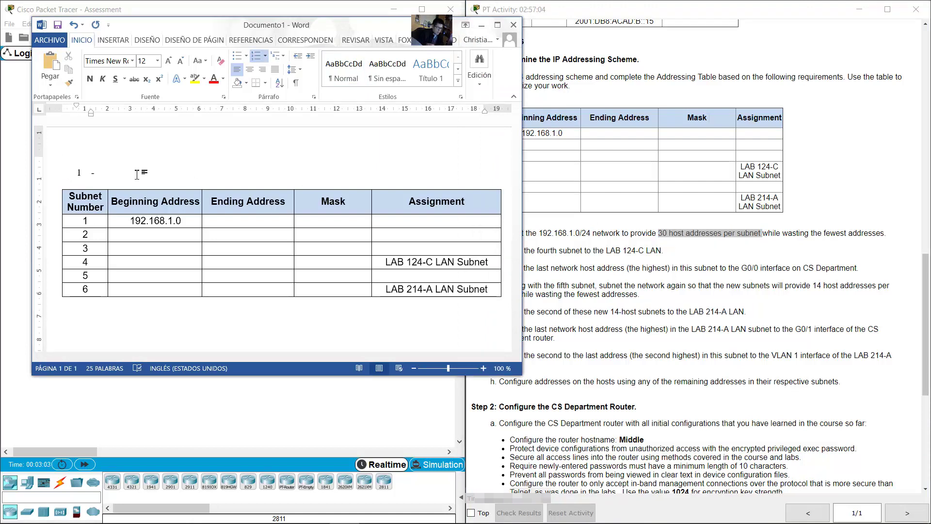
{"action": "type", "text": "- 192.168.1.0/27"}
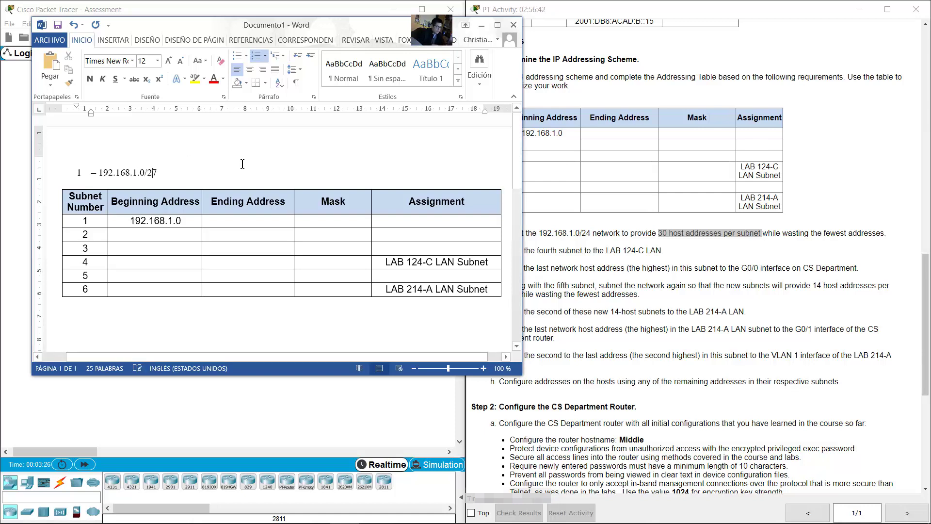
{"action": "key", "text": "Left"}
{"action": "key", "text": "Left"}
{"action": "key", "text": "Left"}
{"action": "key", "text": "Left"}
{"action": "key", "text": "Left"}
{"action": "key", "text": "Left"}
{"action": "key", "text": "Left"}
{"action": "key", "text": "Left"}
{"action": "key", "text": "Left"}
{"action": "key", "text": "Left"}
{"action": "key", "text": "BackSpace"}
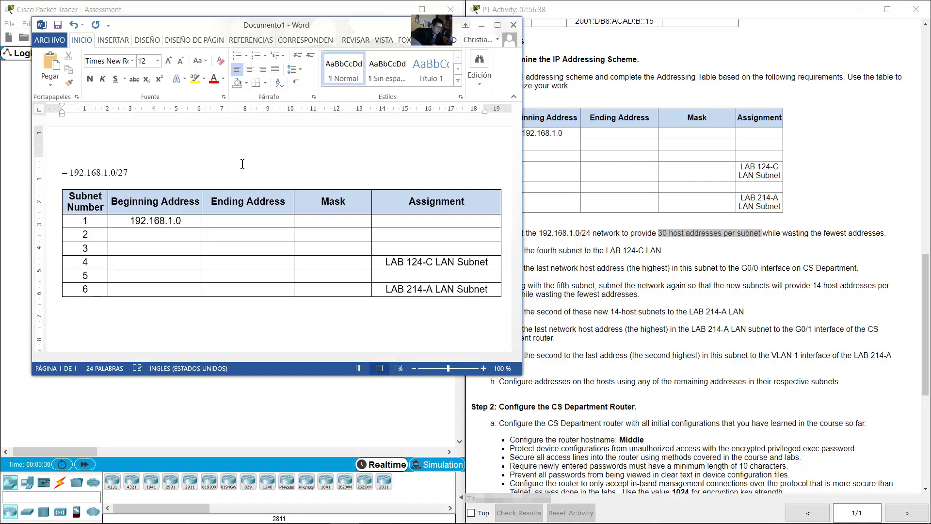
{"action": "key", "text": "ctrl+z"}
{"action": "type", "text": "30 hots"}
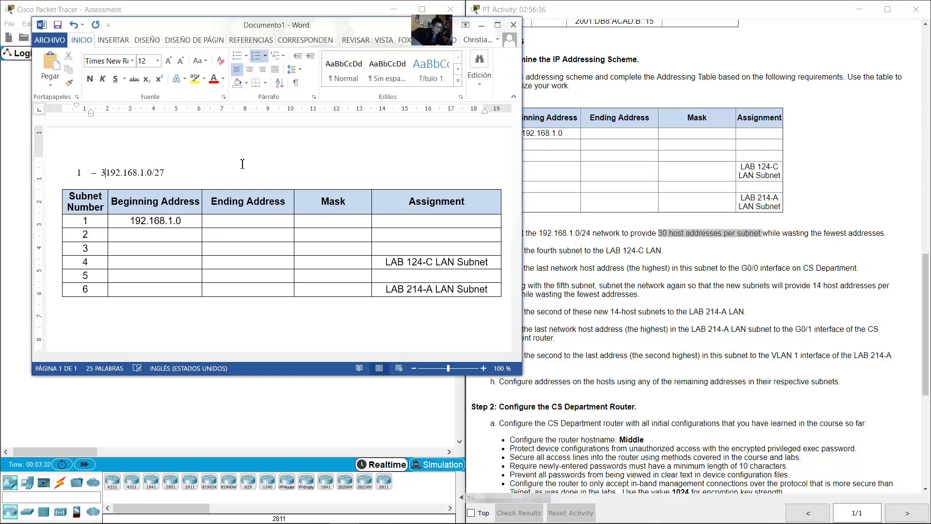
{"action": "key", "text": "BackSpace"}
{"action": "key", "text": "BackSpace"}
{"action": "type", "text": "sts -"}
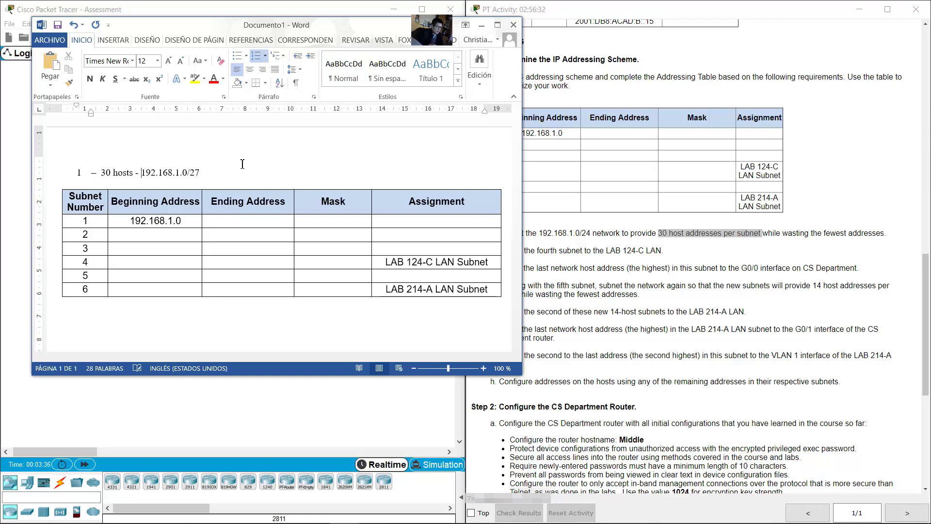
{"action": "key", "text": "Right"}
{"action": "key", "text": "Right"}
{"action": "key", "text": "Return"}
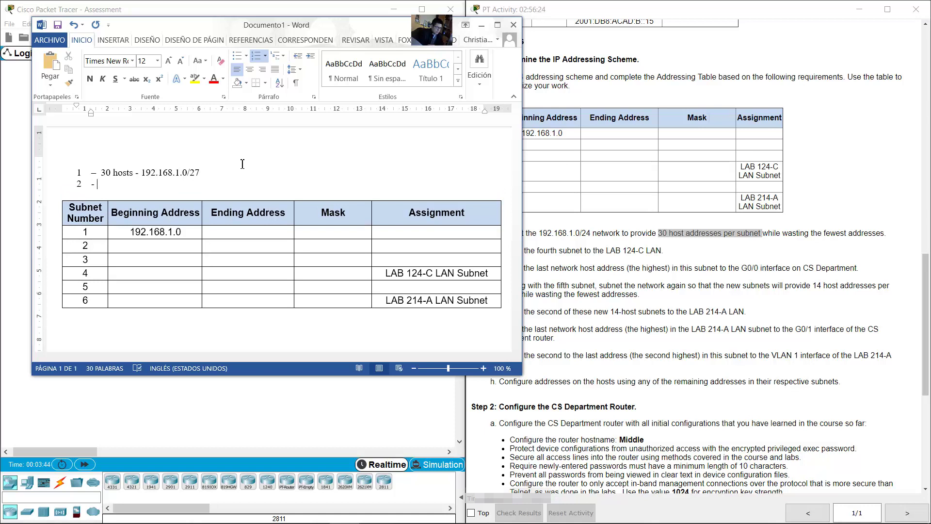
Step: List the 30-host subnets 192.168.1.32/27, .64/27, .96/27 and .128/27 as numbered items
{"action": "type", "text": "- 30"}
{"action": "type", "text": " hosts"}
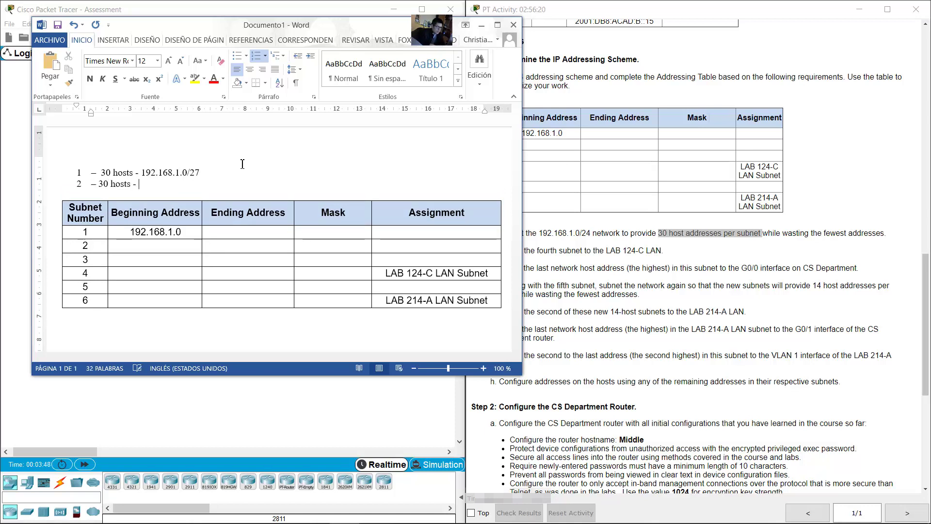
{"action": "type", "text": " - 192.168.1.32/27"}
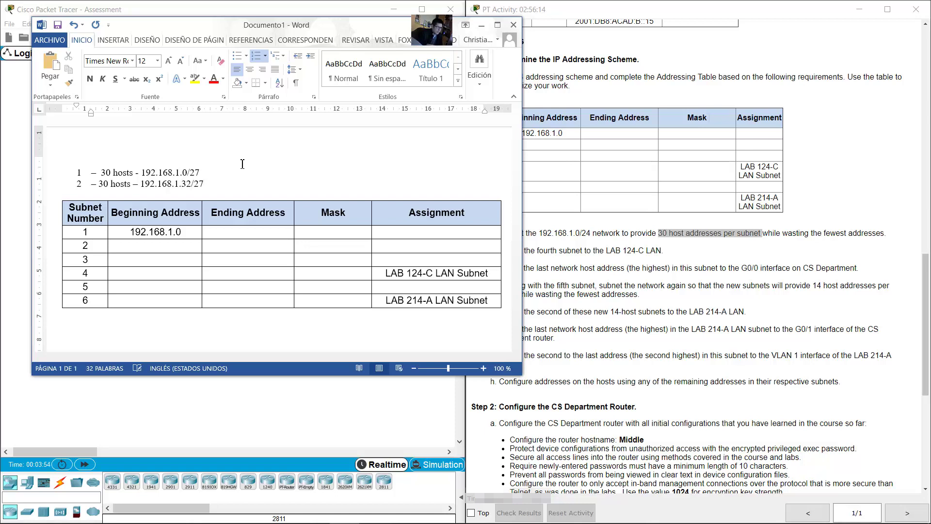
{"action": "key", "text": "Return"}
{"action": "type", "text": "- "}
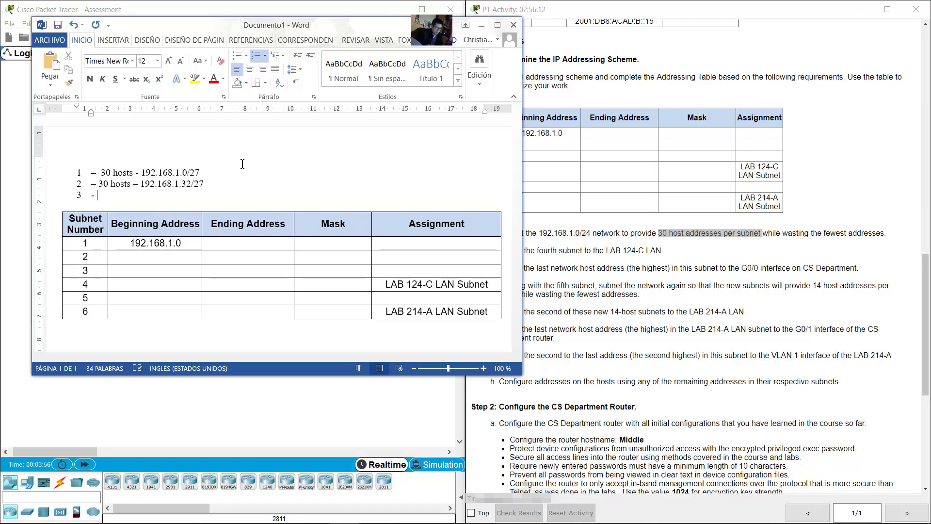
{"action": "type", "text": "30 hosts"}
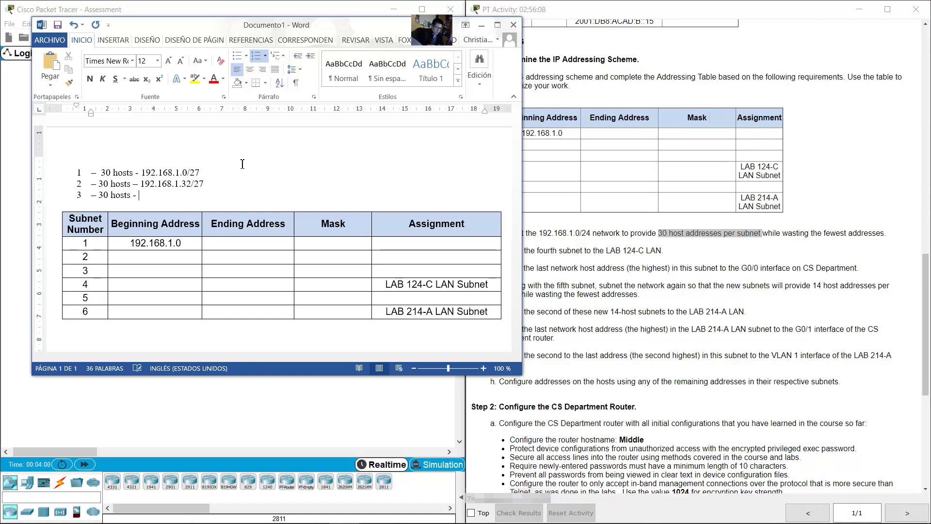
{"action": "type", "text": " - 192.168.1.64/27"}
{"action": "key", "text": "Return"}
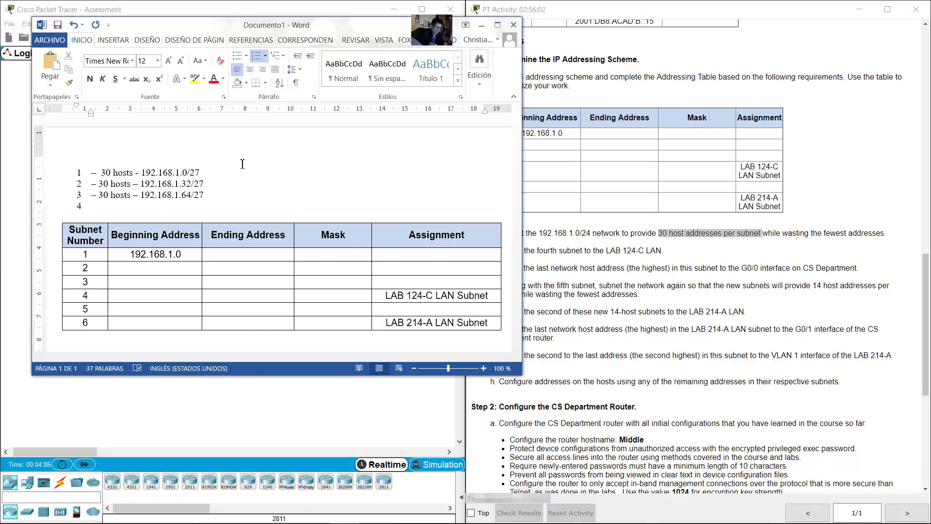
{"action": "type", "text": "- 30 hosts"}
{"action": "type", "text": " - 192.16"}
{"action": "type", "text": "8.1.96/27"}
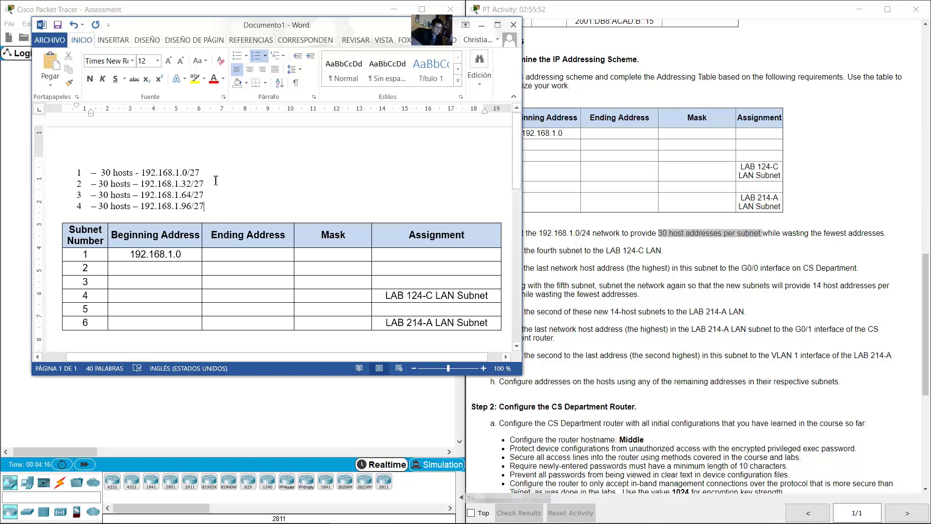
{"action": "key", "text": "Return"}
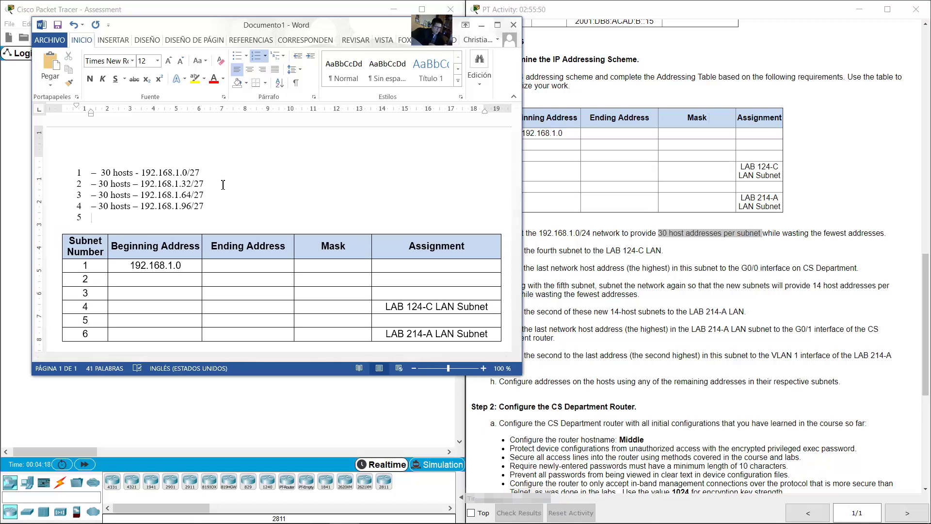
{"action": "type", "text": "- 30 hosts - 192."}
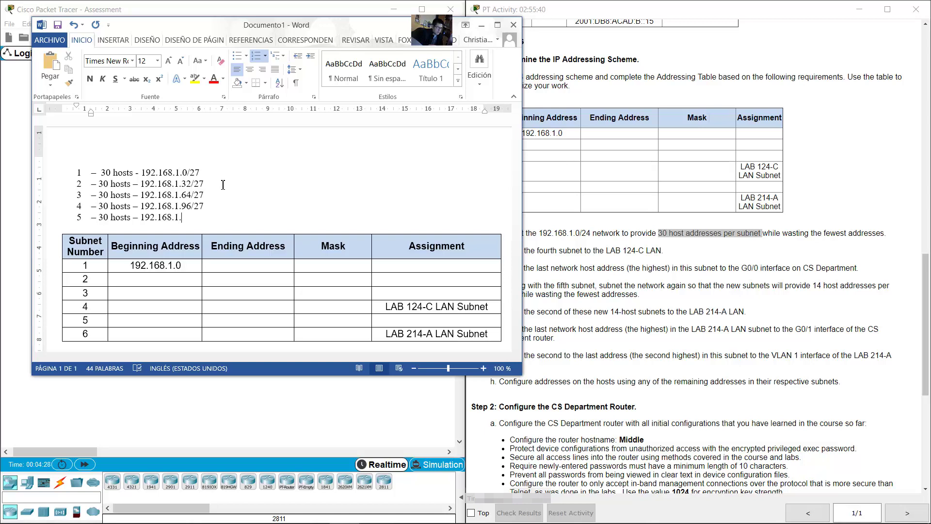
{"action": "type", "text": "168.1.128/27"}
Step: Match instruction b's LAB 124-C LAN to the fourth subnet, 192.168.1.96/27
{"action": "left_click", "coordinate": [711, 268]}
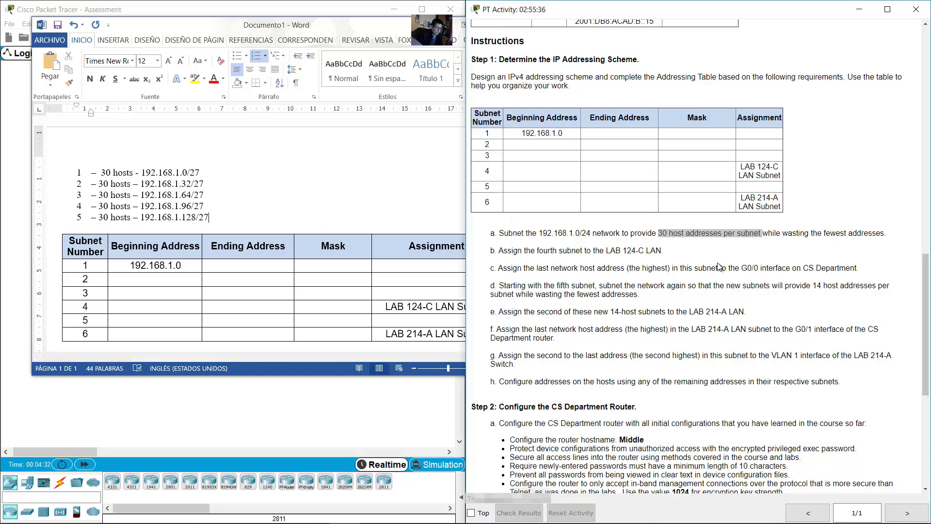
{"action": "left_click_drag", "start_coordinate": [499, 250], "coordinate": [662, 250]}
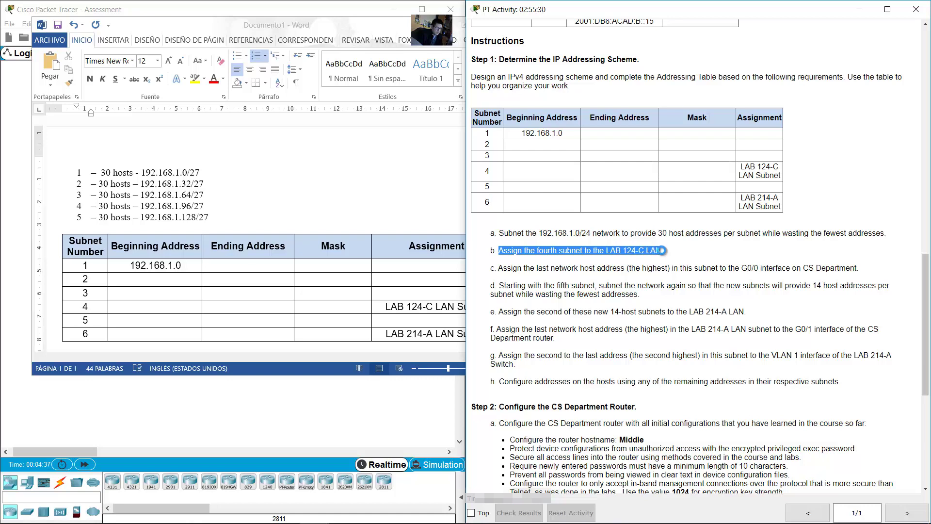
{"action": "left_click", "coordinate": [410, 313]}
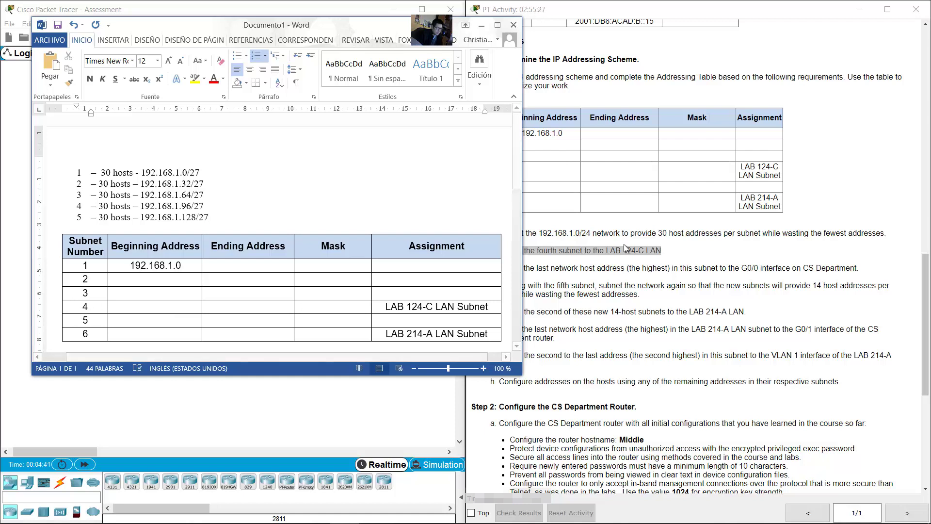
{"action": "left_click_drag", "start_coordinate": [535, 251], "coordinate": [578, 253]}
{"action": "key", "text": "alt+Tab"}
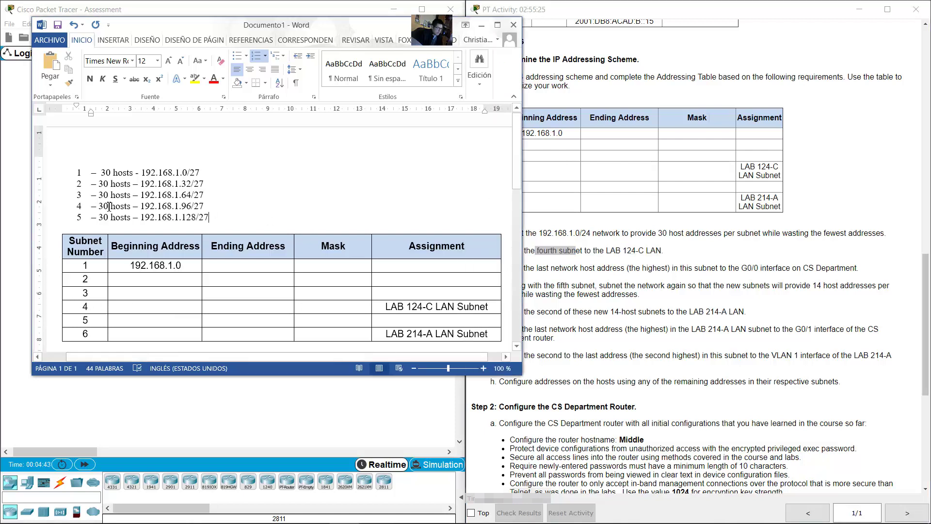
{"action": "left_click_drag", "start_coordinate": [79, 206], "coordinate": [219, 208]}
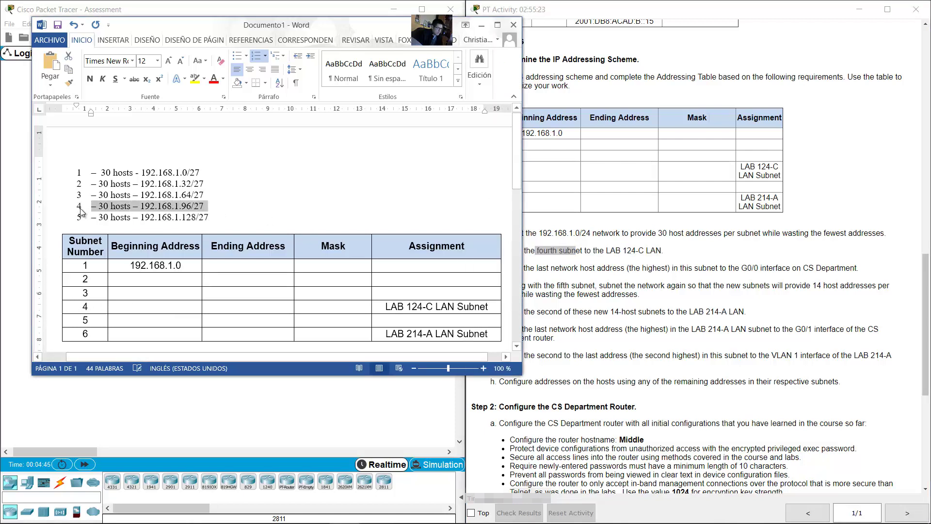
{"action": "left_click", "coordinate": [243, 208]}
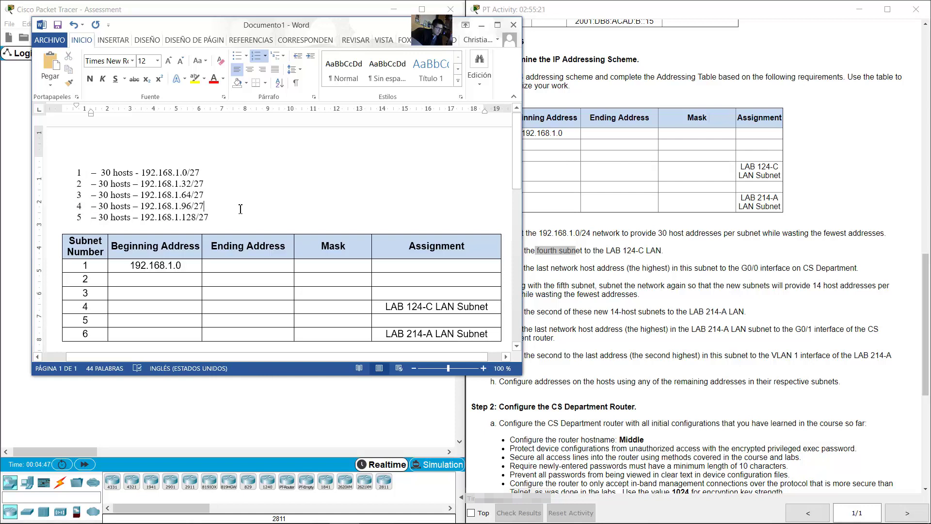
{"action": "left_click", "coordinate": [463, 306]}
{"action": "left_click_drag", "start_coordinate": [407, 306], "coordinate": [438, 306]}
{"action": "left_click", "coordinate": [464, 307]}
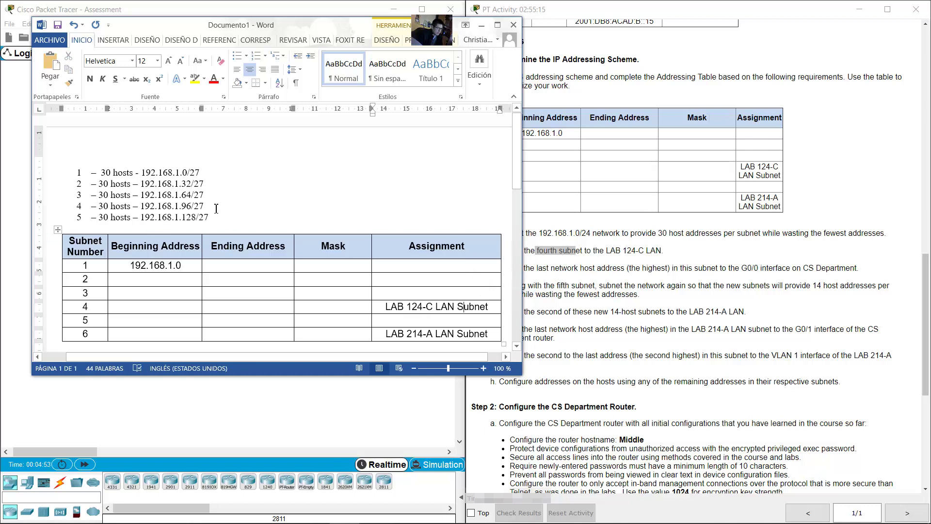
{"action": "left_click_drag", "start_coordinate": [215, 206], "coordinate": [90, 208]}
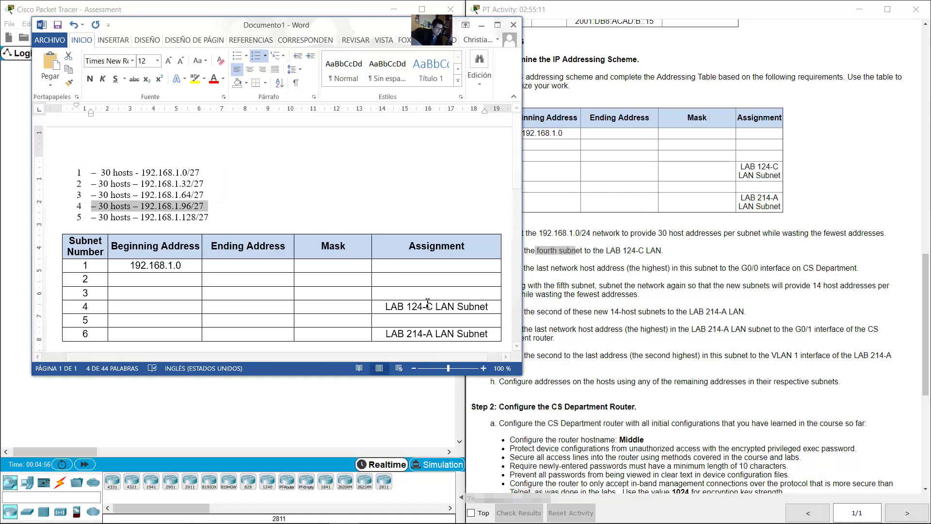
{"action": "left_click", "coordinate": [133, 306]}
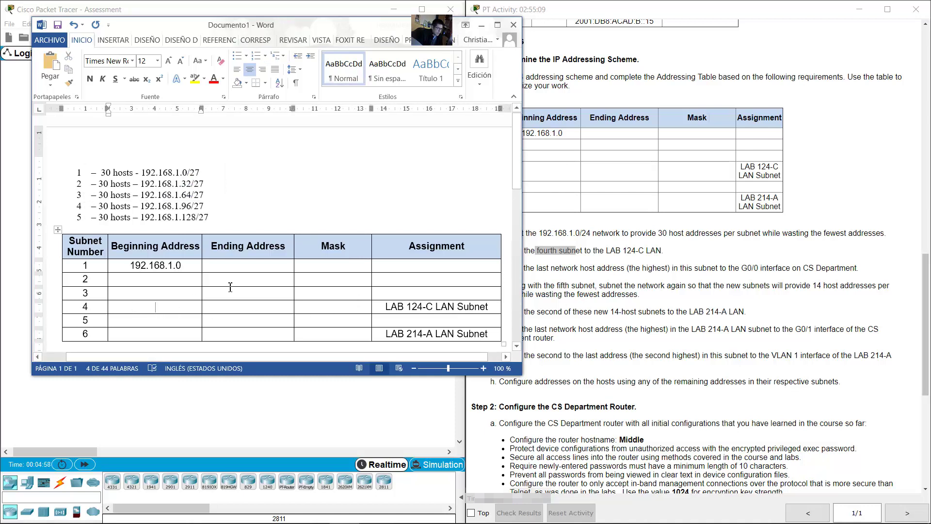
{"action": "left_click_drag", "start_coordinate": [205, 207], "coordinate": [141, 207]}
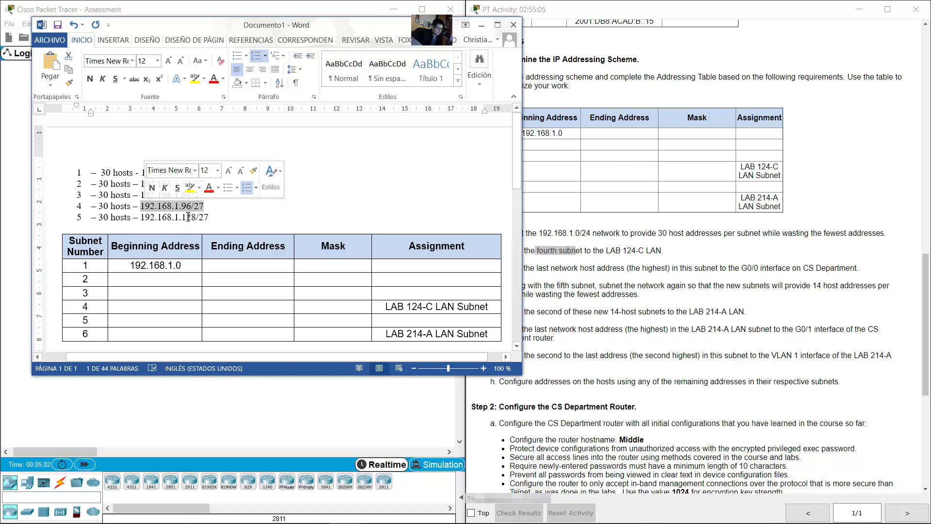
Step: Enter 192.168.1.97 and 192.168.1.126 as row 4's Beginning and Ending Addresses
{"action": "left_click", "coordinate": [157, 306]}
{"action": "type", "text": "192.16"}
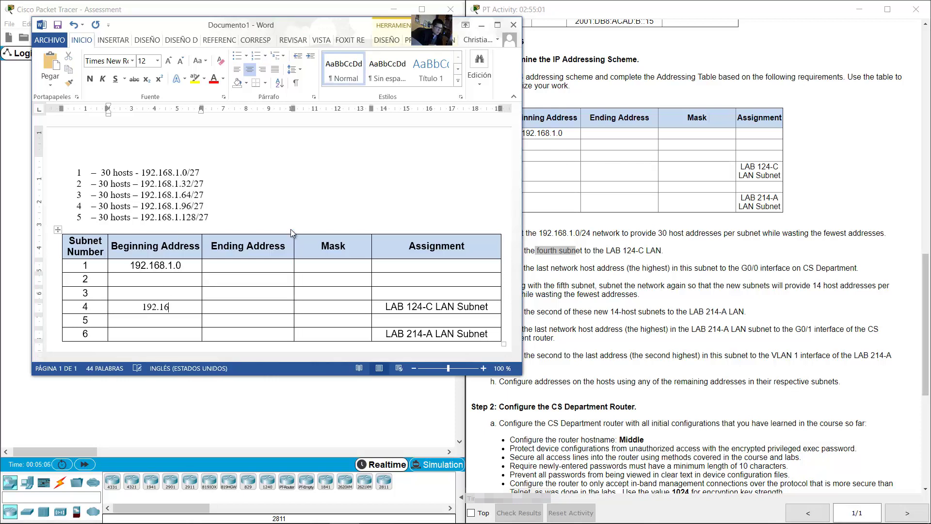
{"action": "type", "text": "8.1.97"}
{"action": "left_click", "coordinate": [241, 309]}
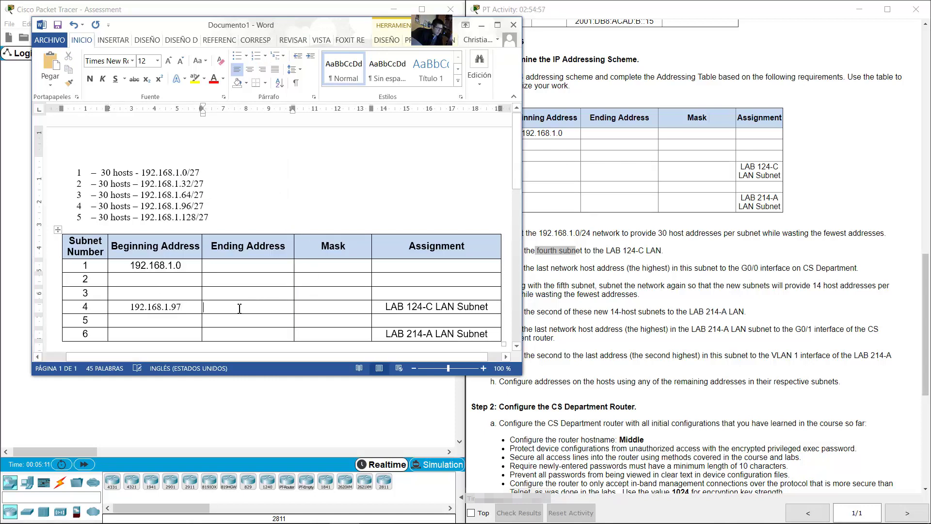
{"action": "left_click_drag", "start_coordinate": [209, 217], "coordinate": [135, 210]}
{"action": "left_click", "coordinate": [209, 208]}
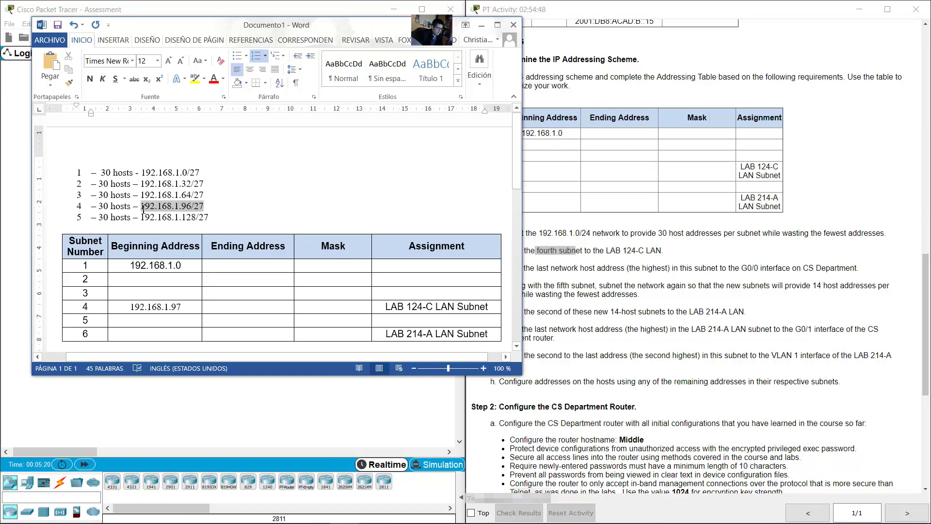
{"action": "left_click_drag", "start_coordinate": [143, 209], "coordinate": [143, 210]}
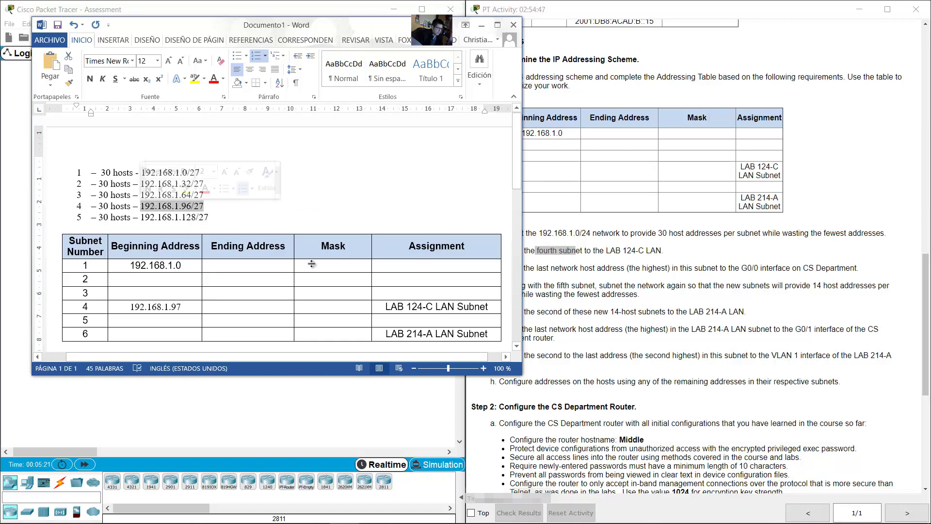
{"action": "left_click", "coordinate": [246, 307]}
{"action": "type", "text": "1"}
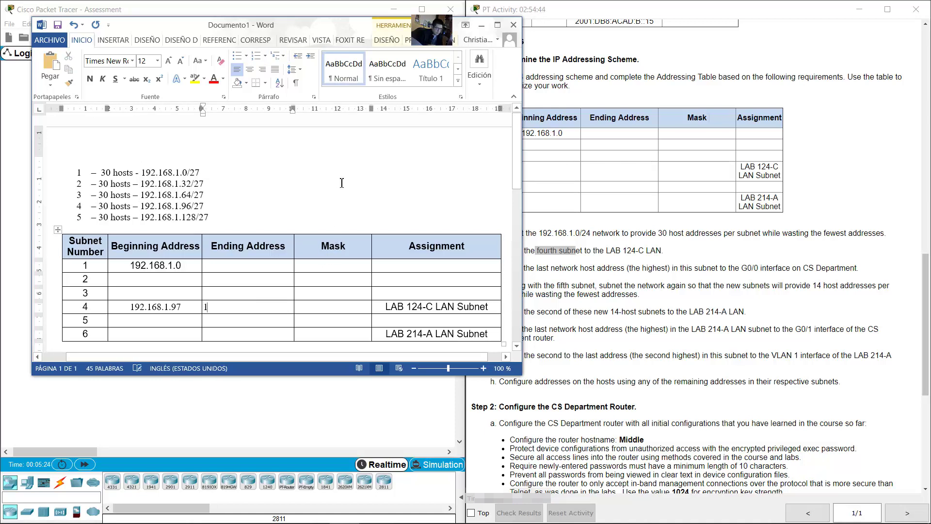
{"action": "type", "text": "92.168.1.216"}
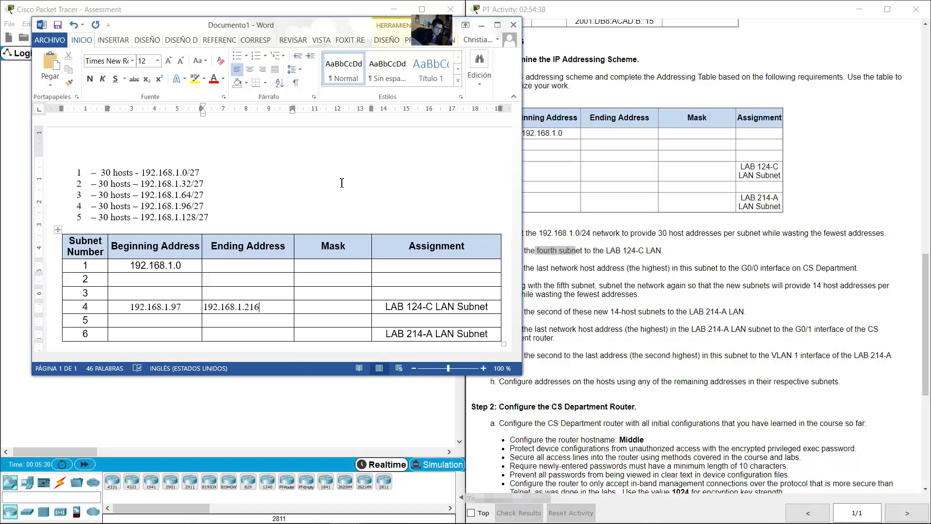
{"action": "key", "text": "BackSpace"}
{"action": "key", "text": "BackSpace"}
{"action": "key", "text": "BackSpace"}
Step: Enter mask 255.255.255.224 in row 4's Mask cell
{"action": "left_click", "coordinate": [329, 307]}
{"action": "left_click_drag", "start_coordinate": [210, 206], "coordinate": [197, 208]}
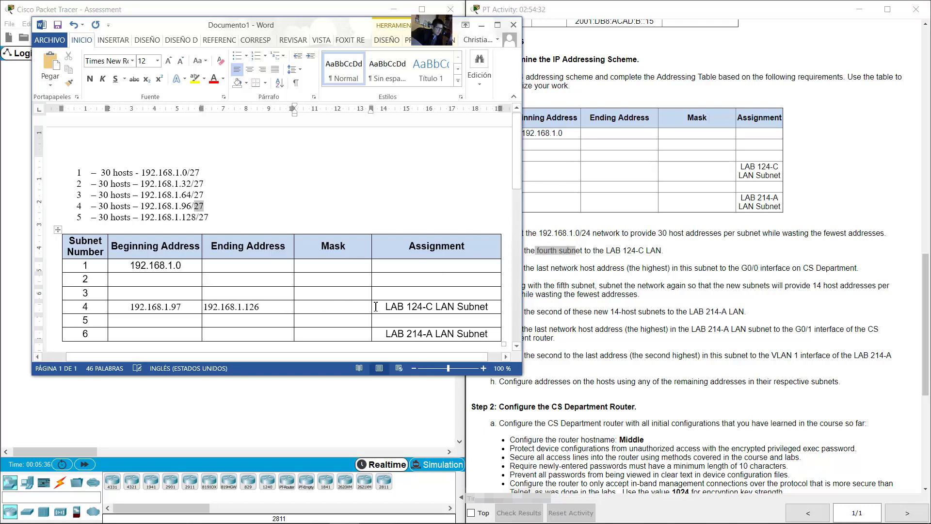
{"action": "left_click", "coordinate": [320, 307]}
{"action": "type", "text": "255.255.255.224"}
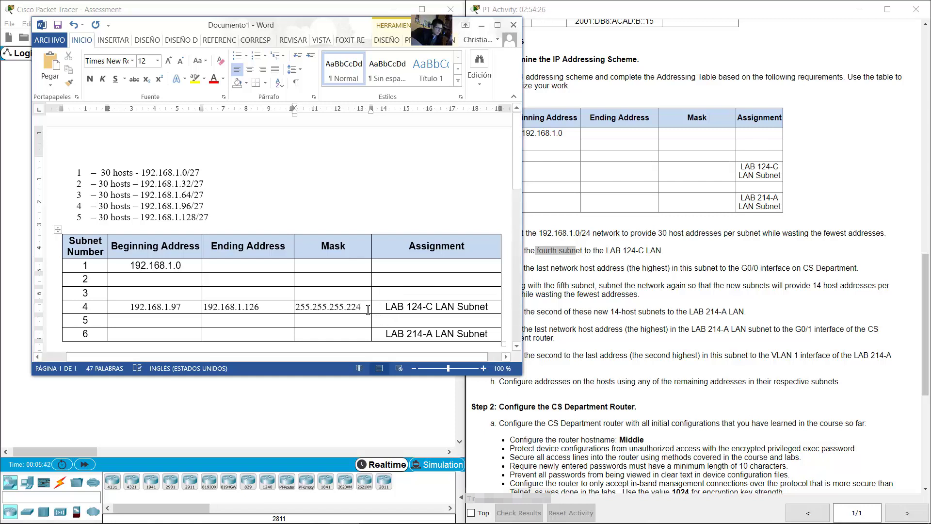
{"action": "left_click_drag", "start_coordinate": [368, 310], "coordinate": [296, 307]}
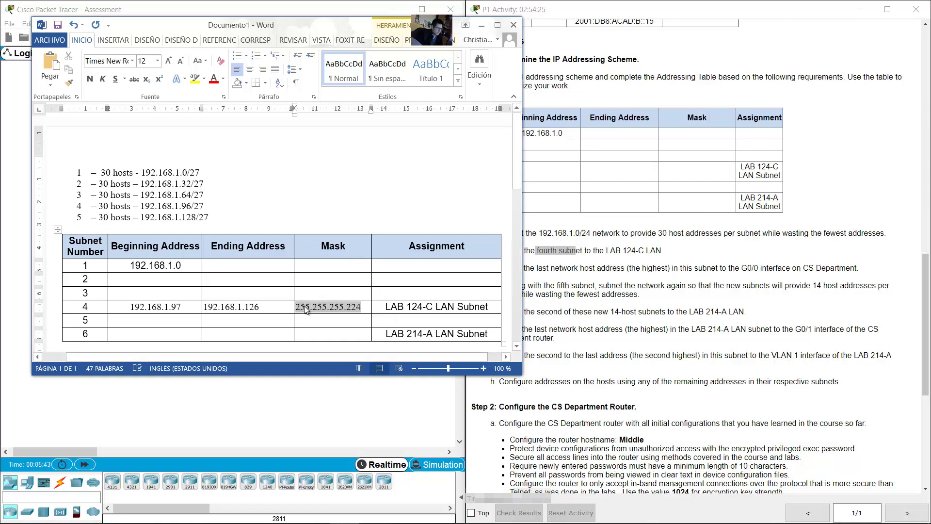
{"action": "left_click", "coordinate": [363, 306]}
{"action": "left_click", "coordinate": [528, 269]}
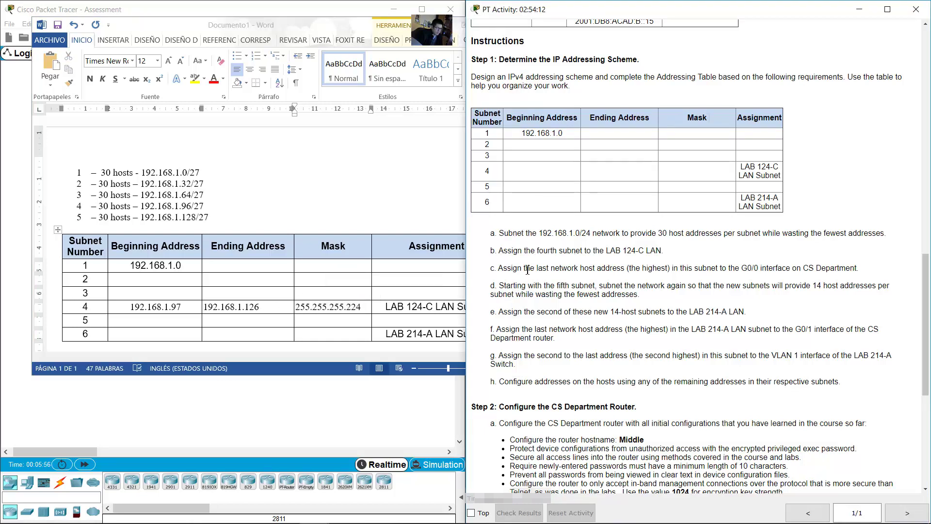
Step: Read requirement c about the G0/0 interface, then scroll up to the Addressing Table
{"action": "left_click_drag", "start_coordinate": [499, 269], "coordinate": [864, 269]}
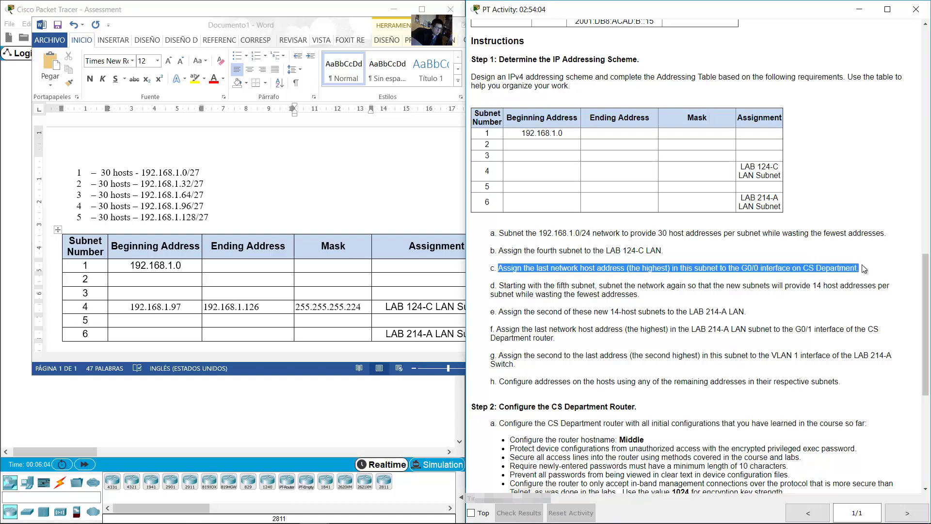
{"action": "left_click", "coordinate": [519, 271]}
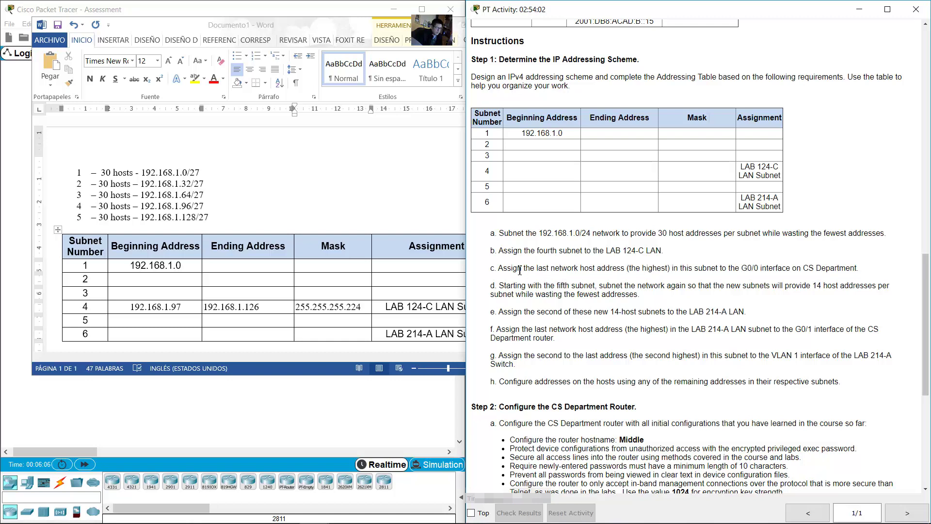
{"action": "left_click_drag", "start_coordinate": [509, 268], "coordinate": [889, 273]}
{"action": "left_click_drag", "start_coordinate": [927, 306], "coordinate": [927, 227]}
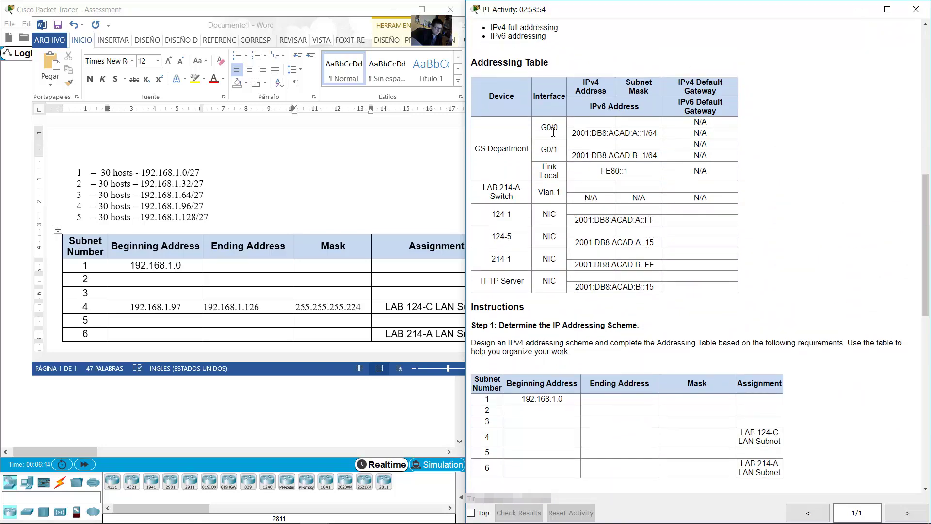
Step: Copy the activity's Addressing Table and paste it below the subnet table in Word
{"action": "left_click_drag", "start_coordinate": [546, 124], "coordinate": [540, 132]}
{"action": "left_click_drag", "start_coordinate": [475, 65], "coordinate": [568, 306]}
{"action": "key", "text": "ctrl+c"}
{"action": "left_click_drag", "start_coordinate": [329, 375], "coordinate": [328, 506]}
{"action": "left_click", "coordinate": [83, 357]}
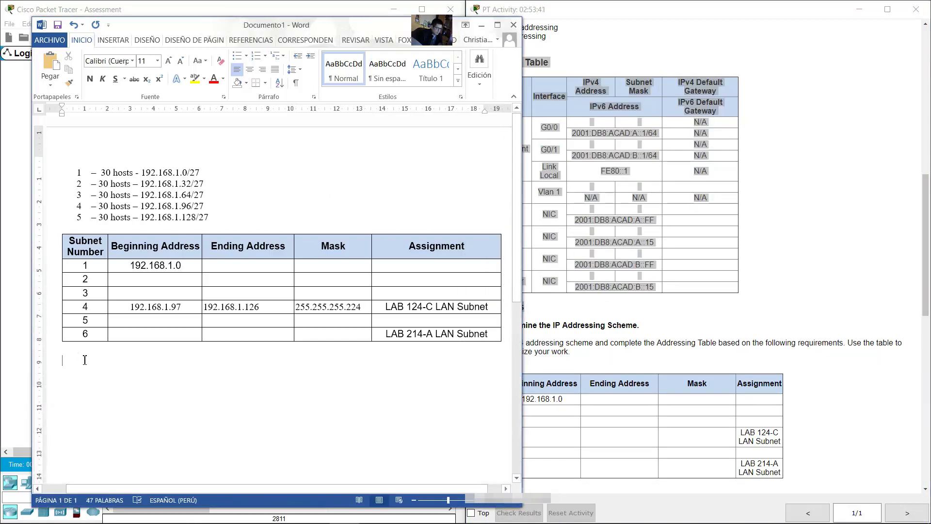
{"action": "key", "text": "ctrl+v"}
{"action": "key", "text": "BackSpace"}
{"action": "key", "text": "BackSpace"}
{"action": "key", "text": "BackSpace"}
{"action": "key", "text": "BackSpace"}
{"action": "key", "text": "BackSpace"}
{"action": "key", "text": "BackSpace"}
{"action": "key", "text": "BackSpace"}
{"action": "key", "text": "BackSpace"}
{"action": "key", "text": "BackSpace"}
{"action": "key", "text": "BackSpace"}
{"action": "key", "text": "BackSpace"}
{"action": "key", "text": "BackSpace"}
Step: Set the pasted table to 12 pt and widen its columns, including IPv4 Address
{"action": "key", "text": "ctrl+a"}
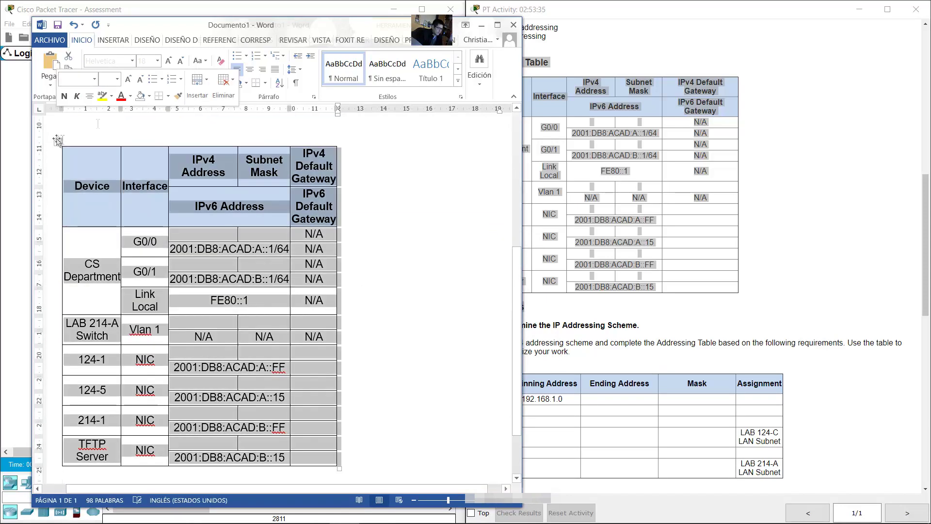
{"action": "left_click", "coordinate": [146, 61]}
{"action": "type", "text": "12"}
{"action": "key", "text": "Return"}
{"action": "left_click", "coordinate": [302, 153]}
{"action": "mouse_move", "coordinate": [316, 108]}
{"action": "left_mouse_down"}
{"action": "mouse_move", "coordinate": [126, 108]}
{"action": "mouse_move", "coordinate": [228, 108]}
{"action": "left_mouse_up"}
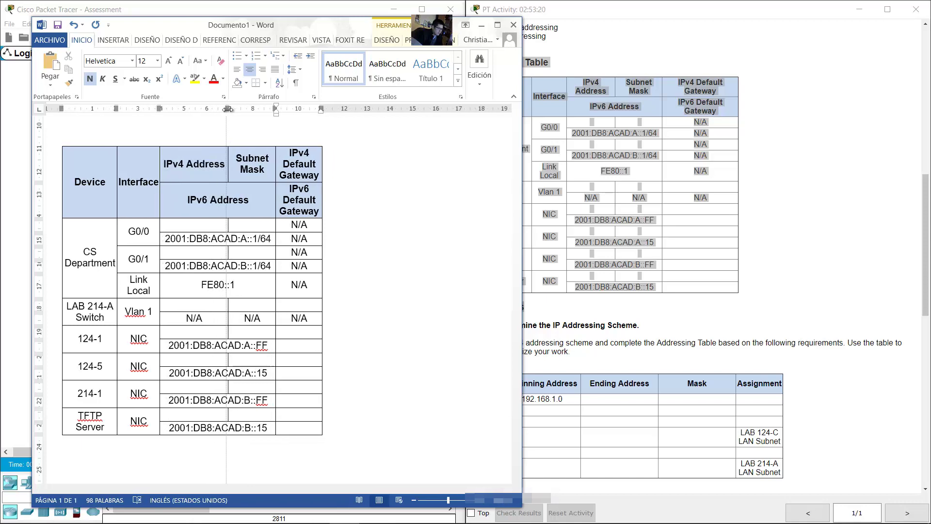
{"action": "left_click_drag", "start_coordinate": [304, 109], "coordinate": [319, 109]}
{"action": "left_click_drag", "start_coordinate": [228, 109], "coordinate": [262, 109]}
{"action": "left_click_drag", "start_coordinate": [479, 108], "coordinate": [509, 109]}
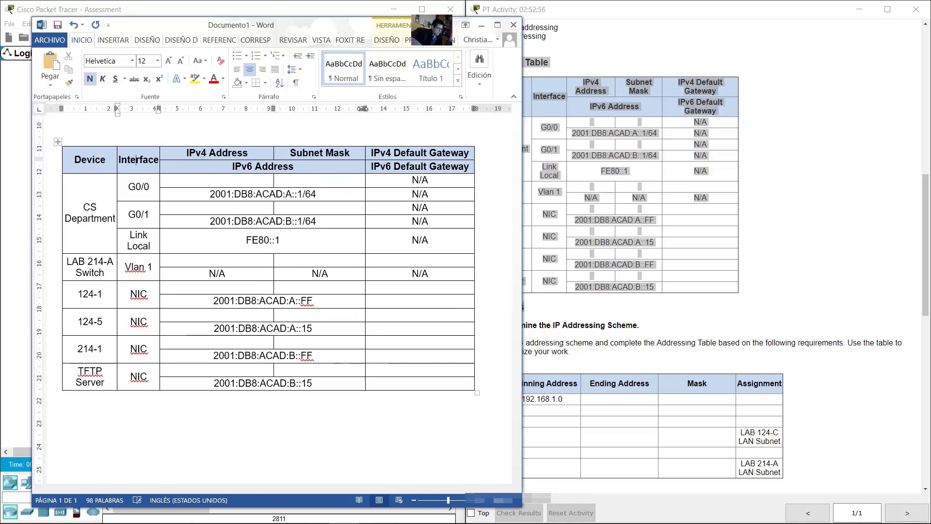
{"action": "left_click", "coordinate": [356, 300]}
Step: Review requirement c on the G0/0 address and select the CS Department device name
{"action": "left_click", "coordinate": [658, 318]}
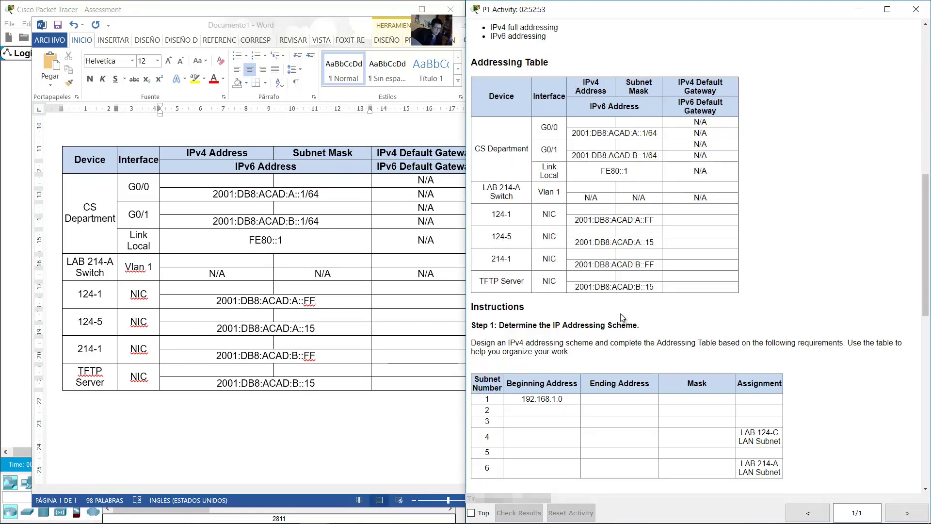
{"action": "scroll", "coordinate": [658, 317], "scroll_direction": "down", "scroll_amount": 6}
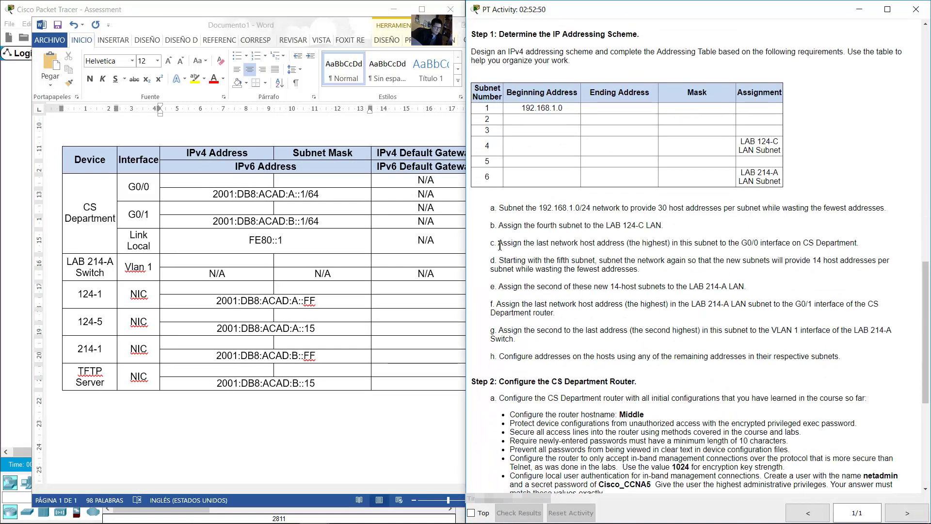
{"action": "left_click_drag", "start_coordinate": [499, 243], "coordinate": [860, 243]}
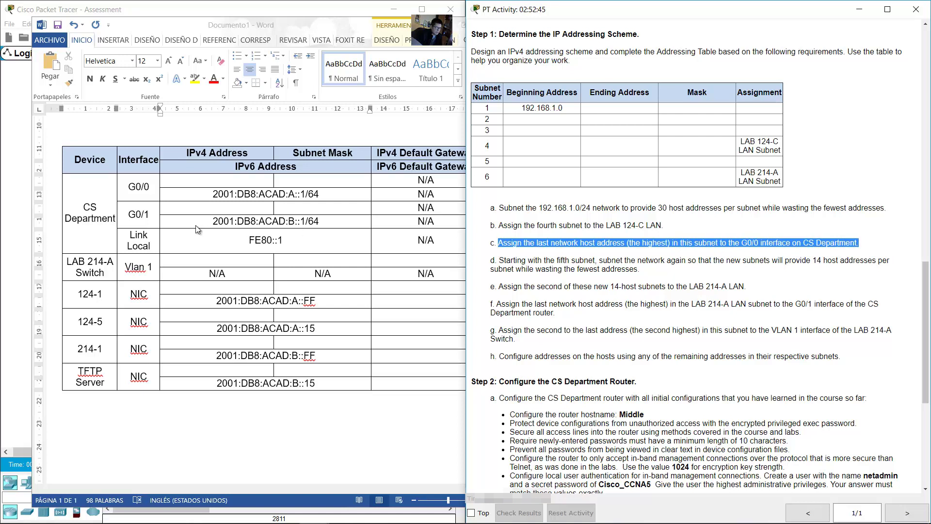
{"action": "left_click", "coordinate": [98, 209]}
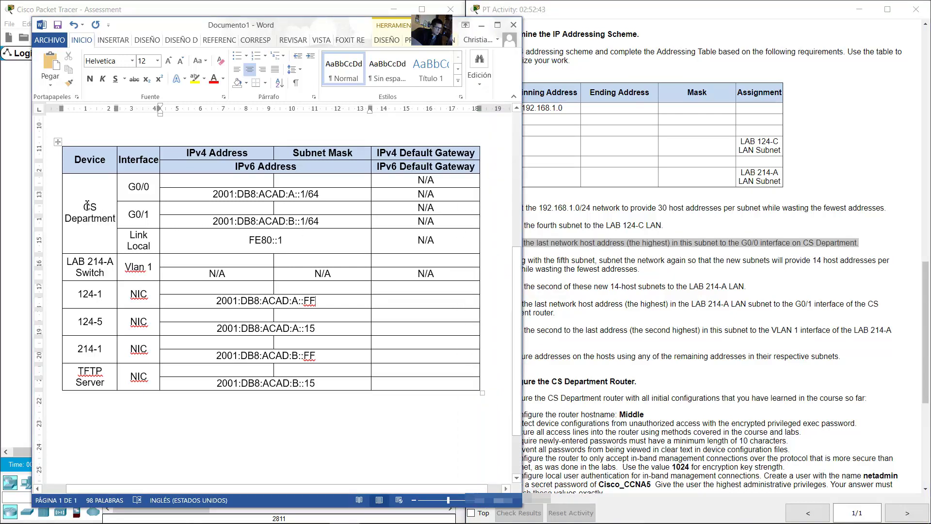
{"action": "left_click_drag", "start_coordinate": [87, 205], "coordinate": [111, 224]}
Step: Look at the CS Department router in the Packet Tracer topology, then return to Word
{"action": "left_click", "coordinate": [243, 8]}
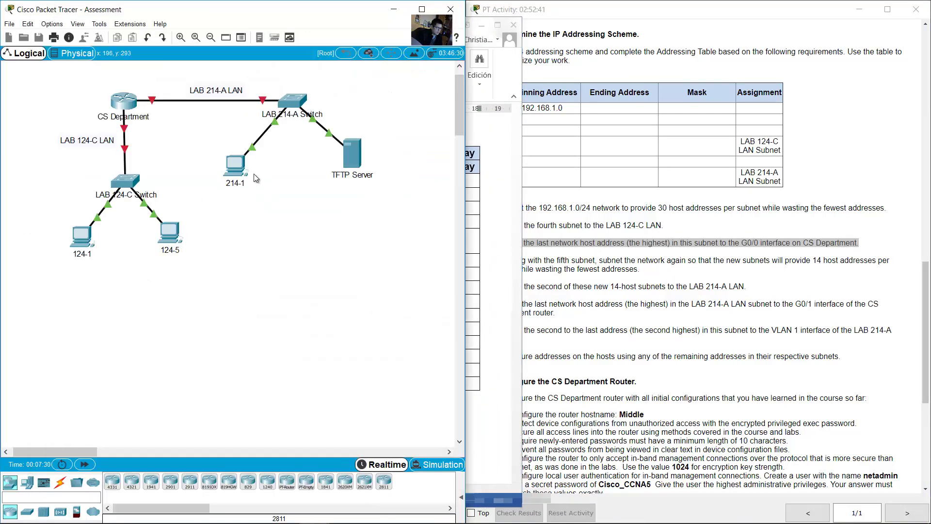
{"action": "left_click_drag", "start_coordinate": [99, 83], "coordinate": [147, 134]}
{"action": "mouse_move", "coordinate": [132, 130]}
{"action": "left_click", "coordinate": [502, 248]}
Step: Copy 192.168.1.126 from the subnet table into the G0/0 IPv4 Address cell
{"action": "left_click", "coordinate": [132, 193]}
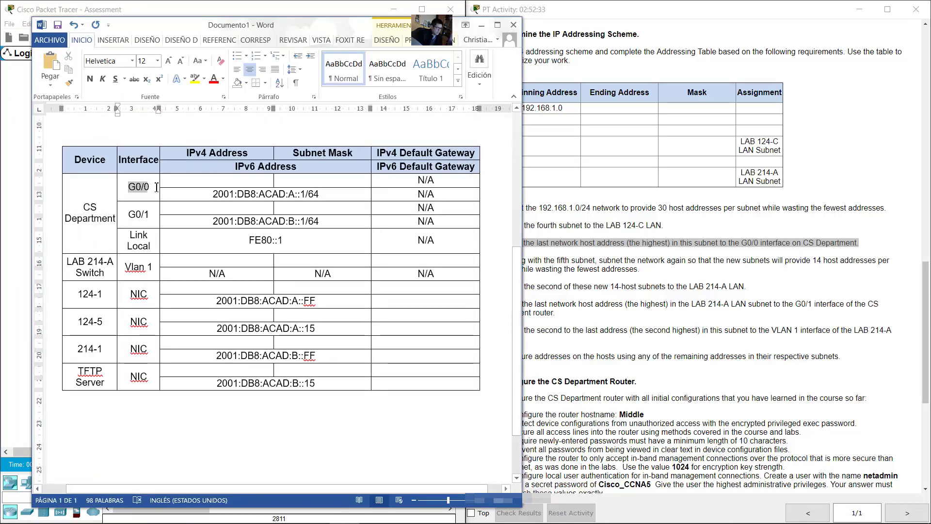
{"action": "key", "text": "Up"}
{"action": "key", "text": "Up"}
{"action": "scroll", "coordinate": [342, 154], "scroll_direction": "up", "scroll_amount": 4}
{"action": "scroll", "coordinate": [342, 155], "scroll_direction": "up", "scroll_amount": 2}
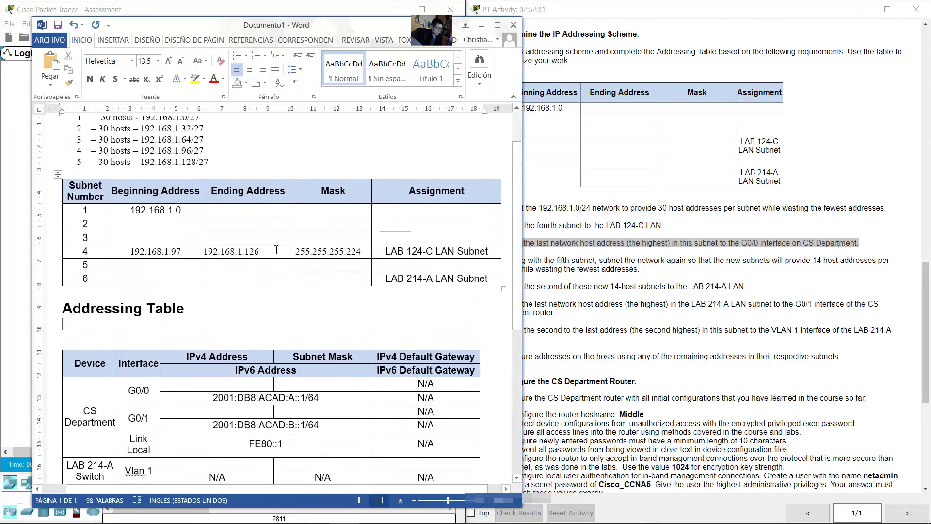
{"action": "double_click", "coordinate": [157, 253]}
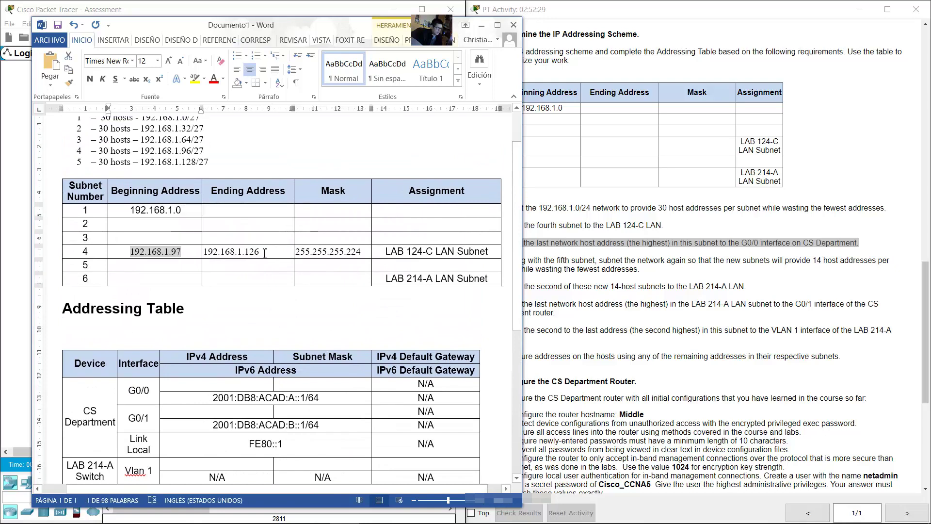
{"action": "left_click_drag", "start_coordinate": [260, 252], "coordinate": [215, 256]}
{"action": "right_click", "coordinate": [216, 255]}
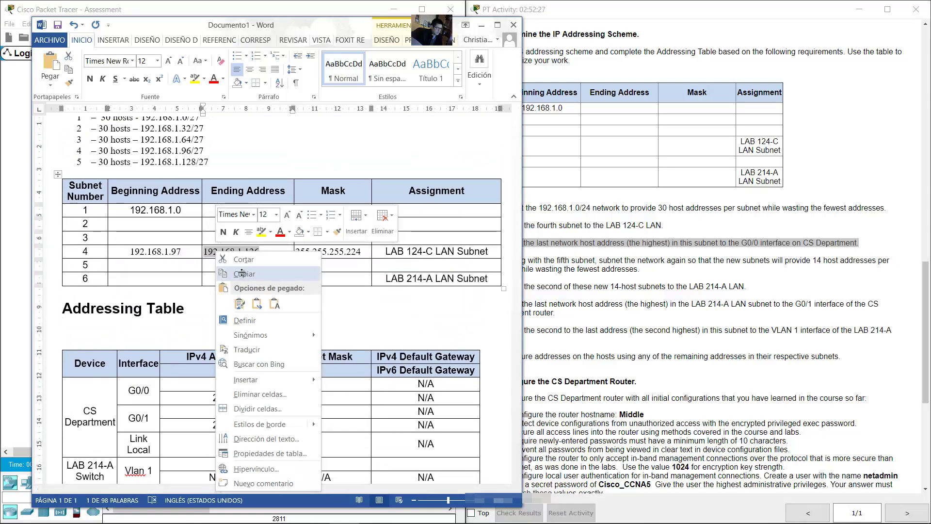
{"action": "left_click", "coordinate": [243, 258]}
{"action": "scroll", "coordinate": [190, 270], "scroll_direction": "down", "scroll_amount": 4}
{"action": "left_click", "coordinate": [190, 270]}
{"action": "right_click", "coordinate": [189, 270]}
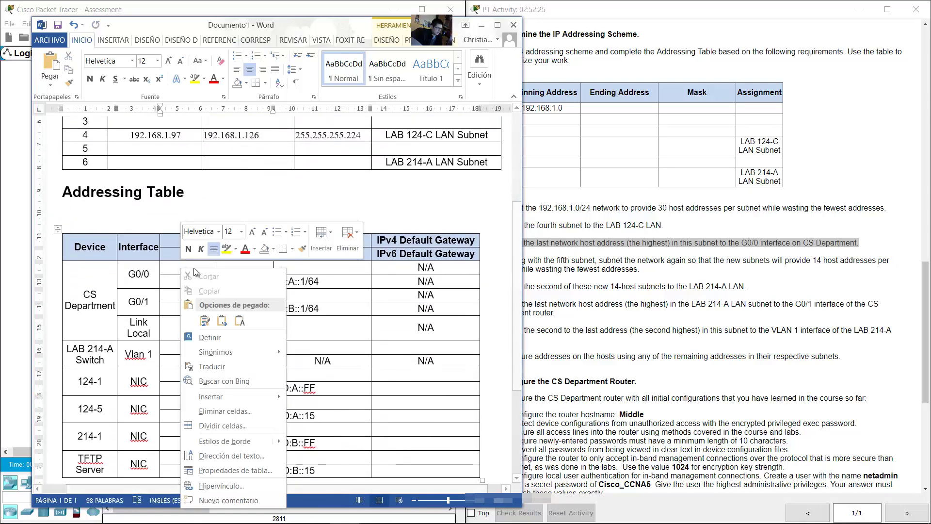
{"action": "left_click", "coordinate": [239, 319]}
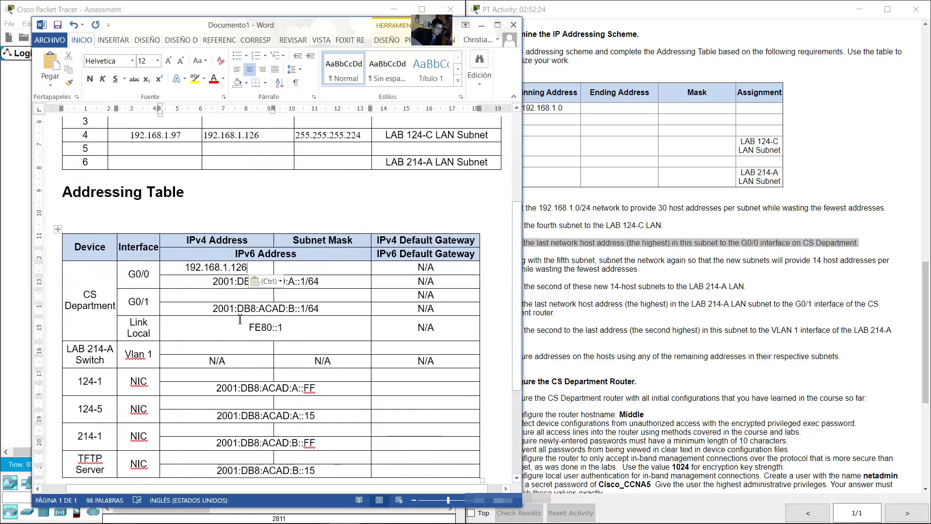
Step: Copy the mask 255.255.255.224 into the G0/0 Subnet Mask cell
{"action": "left_click", "coordinate": [319, 267]}
{"action": "left_click_drag", "start_coordinate": [364, 135], "coordinate": [295, 135]}
{"action": "right_click", "coordinate": [307, 137]}
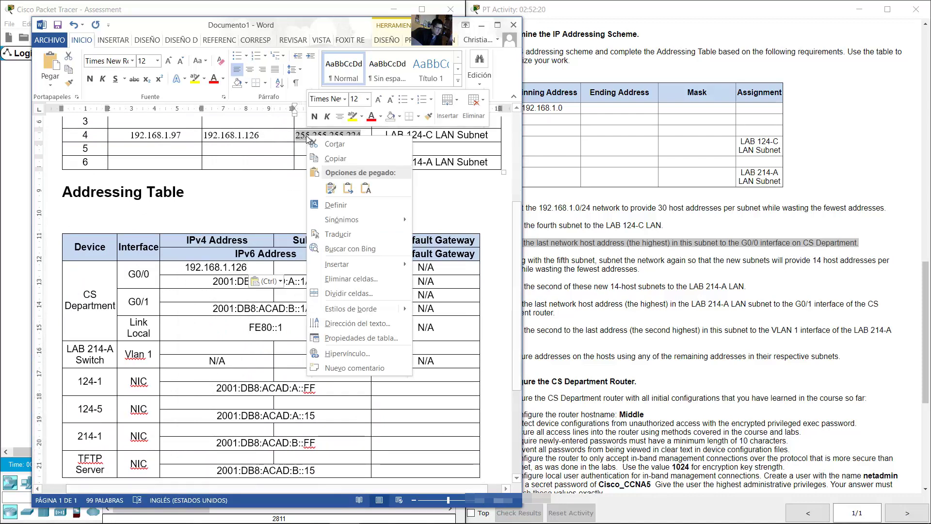
{"action": "left_click", "coordinate": [335, 158]}
{"action": "left_click", "coordinate": [319, 267]}
{"action": "right_click", "coordinate": [318, 268]}
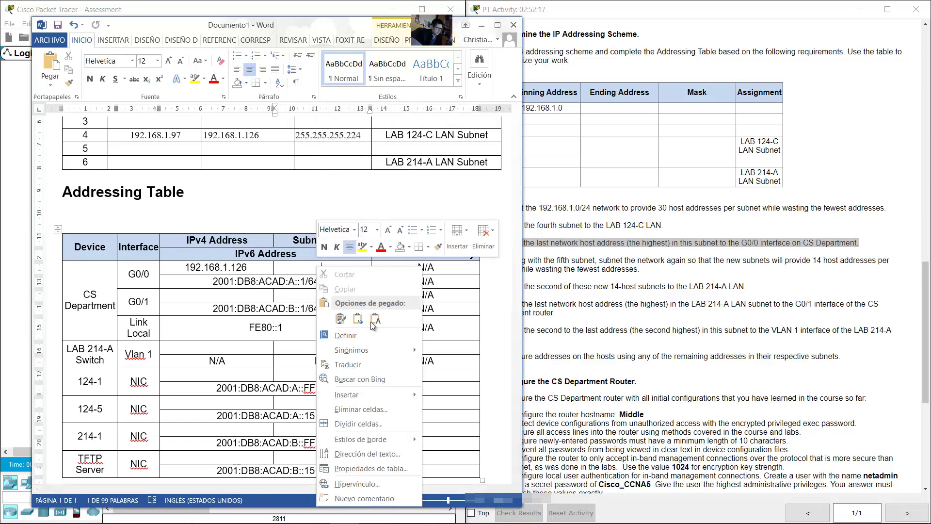
{"action": "left_click", "coordinate": [367, 312]}
{"action": "left_click", "coordinate": [351, 321]}
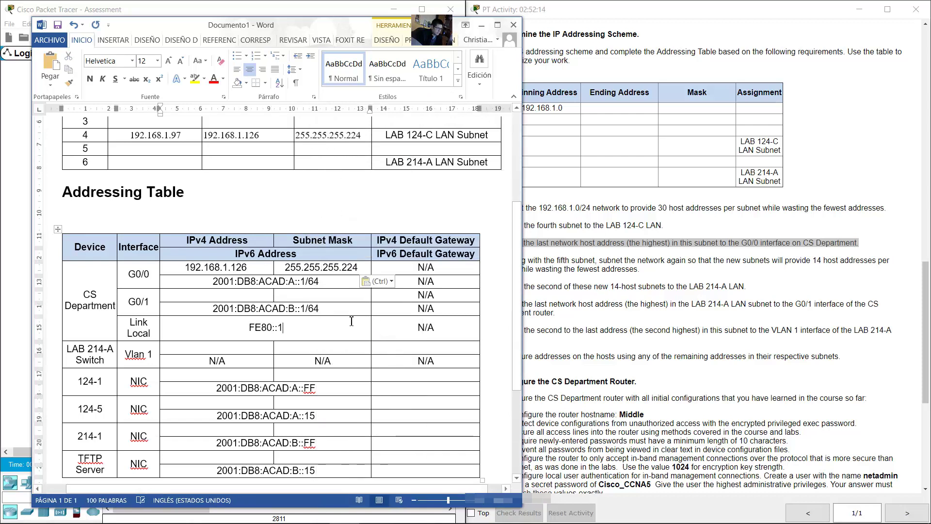
{"action": "left_click", "coordinate": [675, 334]}
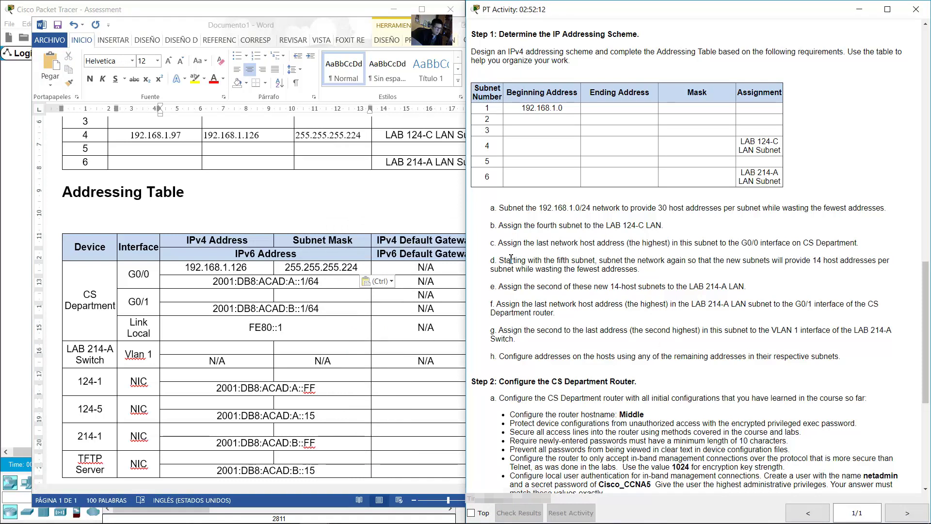
Step: Add note line 5.1 for the first 14-host subnet, 192.168.1.128/28, below subnet line 5
{"action": "left_click_drag", "start_coordinate": [500, 261], "coordinate": [644, 271]}
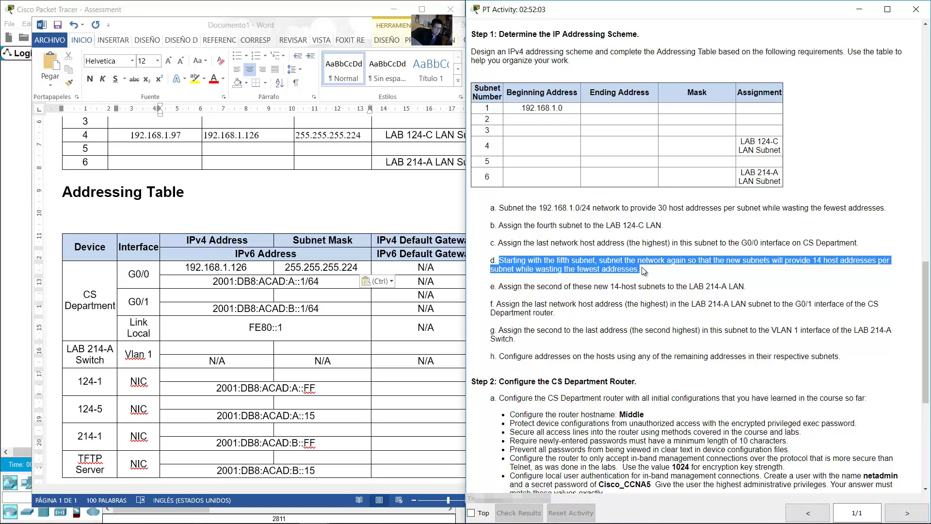
{"action": "left_click", "coordinate": [416, 206]}
{"action": "scroll", "coordinate": [202, 225], "scroll_direction": "up", "scroll_amount": 6}
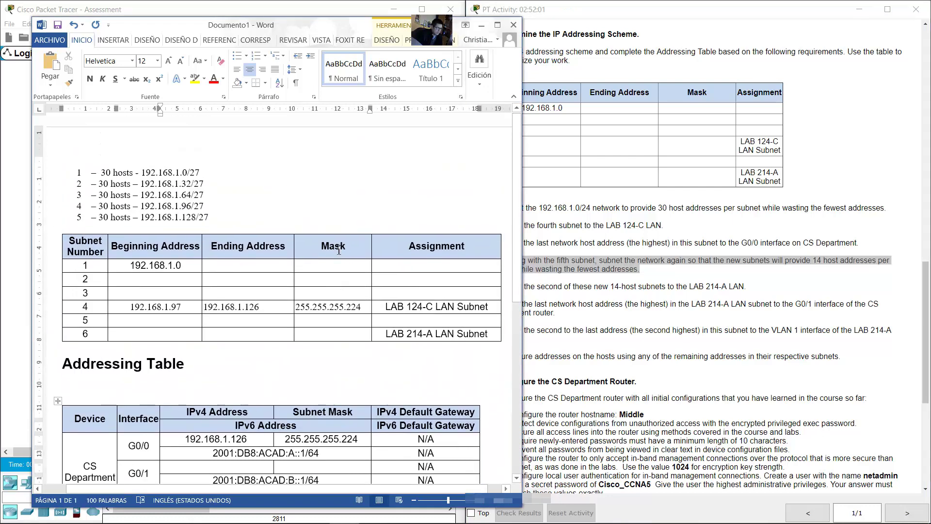
{"action": "left_click_drag", "start_coordinate": [213, 217], "coordinate": [73, 224]}
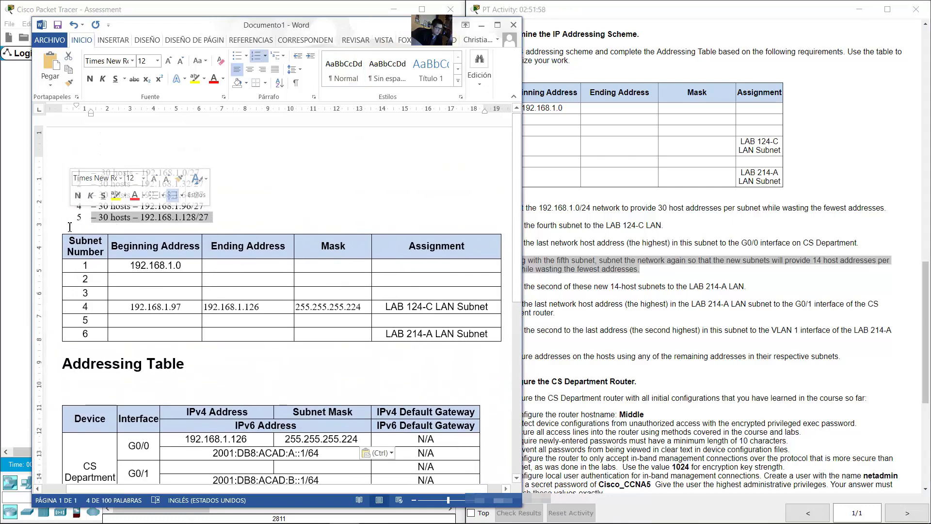
{"action": "left_click", "coordinate": [227, 218]}
{"action": "key", "text": "Return"}
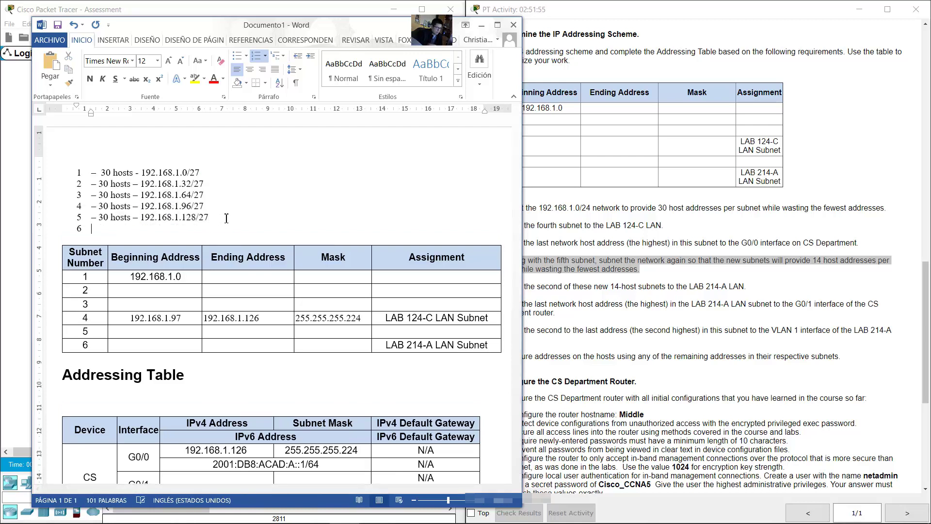
{"action": "key", "text": "Return"}
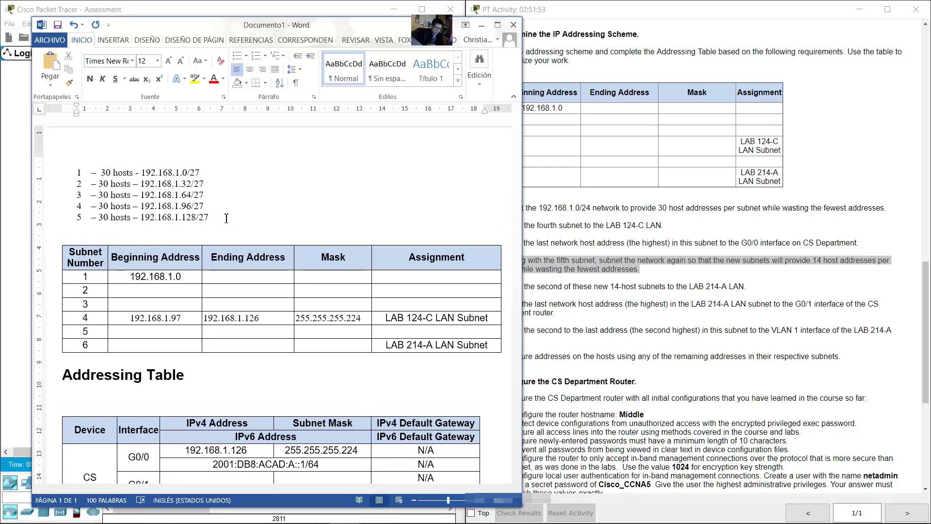
{"action": "type", "text": "5.1 – 14 hosts –"}
{"action": "type", "text": "192.168.1."}
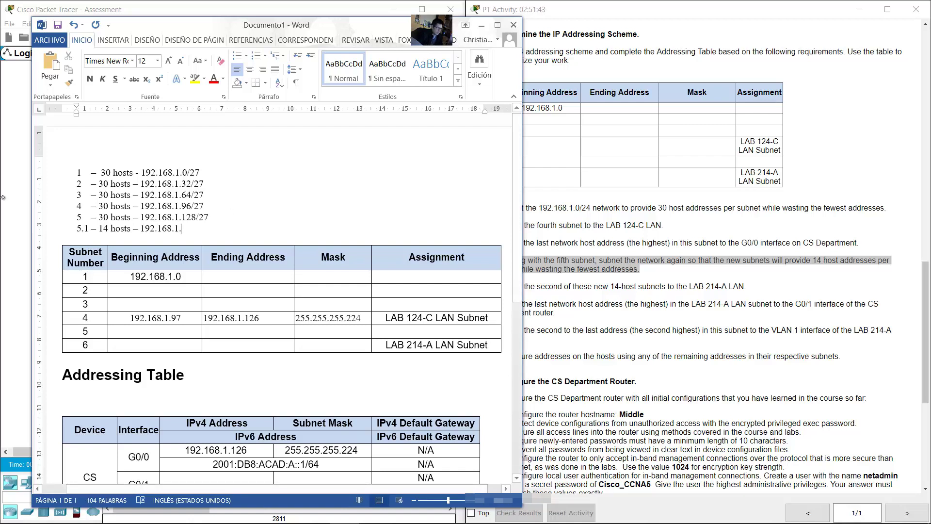
{"action": "type", "text": "128/28"}
{"action": "mouse_move", "coordinate": [209, 228]}
{"action": "left_mouse_down"}
{"action": "mouse_move", "coordinate": [180, 228]}
{"action": "mouse_move", "coordinate": [192, 228]}
{"action": "left_mouse_up"}
{"action": "left_click_drag", "start_coordinate": [133, 229], "coordinate": [98, 229]}
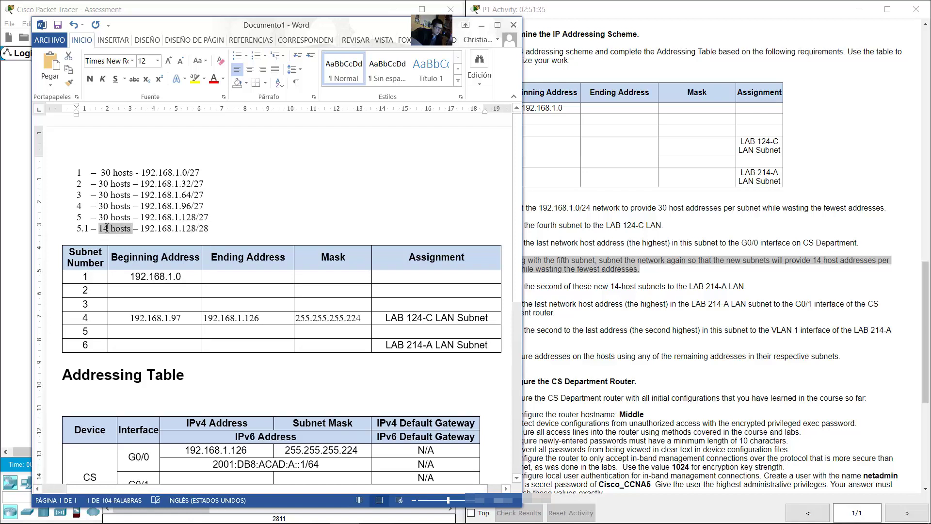
{"action": "left_click", "coordinate": [237, 229]}
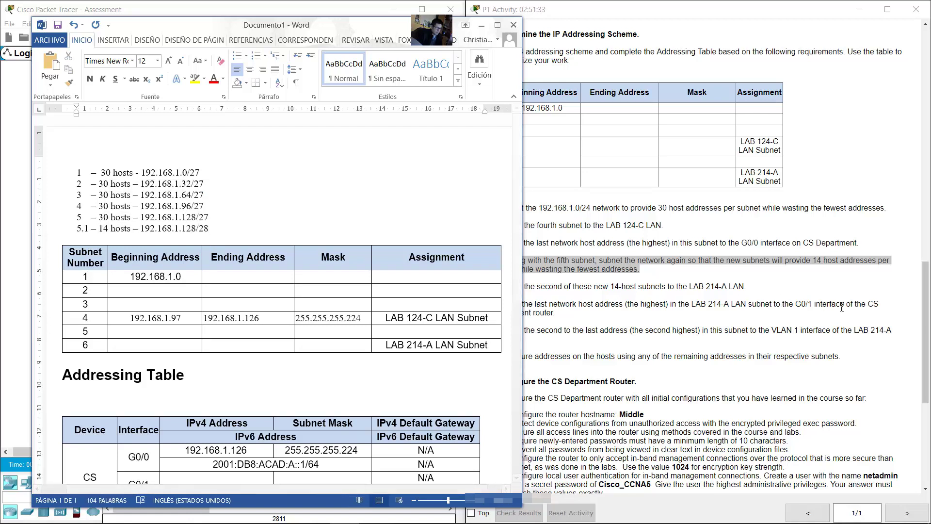
Step: Check requirement d, then type '- 14 hosts - 192.168.1.144/28' as line 5.2
{"action": "left_click", "coordinate": [797, 270]}
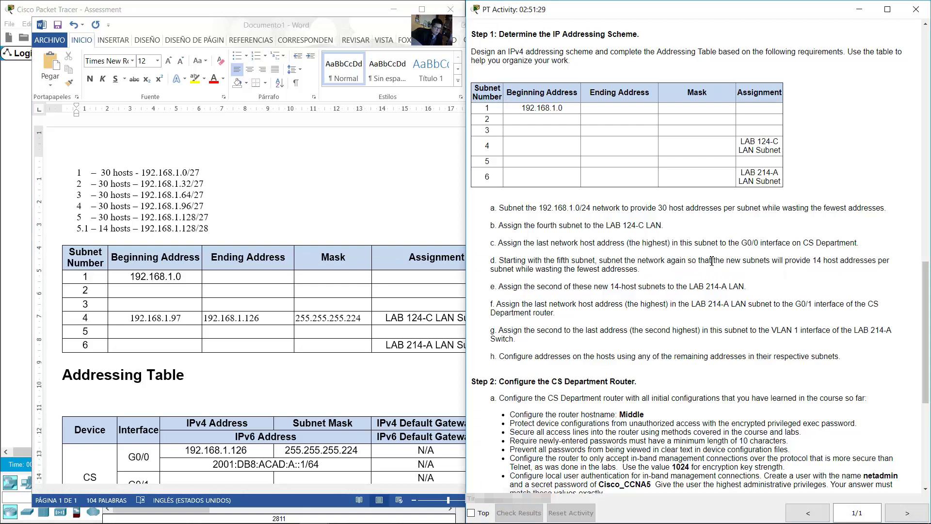
{"action": "left_click", "coordinate": [729, 265]}
{"action": "key", "text": "shift+Right"}
{"action": "key", "text": "shift+Right"}
{"action": "key", "text": "shift+Right"}
{"action": "key", "text": "shift+Right"}
{"action": "key", "text": "shift+Right"}
{"action": "key", "text": "shift+Right"}
{"action": "key", "text": "shift+Right"}
{"action": "key", "text": "shift+Right"}
{"action": "key", "text": "shift+Right"}
{"action": "key", "text": "shift+Right"}
{"action": "key", "text": "shift+Right"}
{"action": "key", "text": "shift+Right"}
{"action": "key", "text": "shift+Right"}
{"action": "key", "text": "shift+Right"}
{"action": "key", "text": "shift+Right"}
{"action": "key", "text": "shift+Right"}
{"action": "key", "text": "shift+Right"}
{"action": "key", "text": "shift+Right"}
{"action": "key", "text": "shift+Right"}
{"action": "key", "text": "shift+Right"}
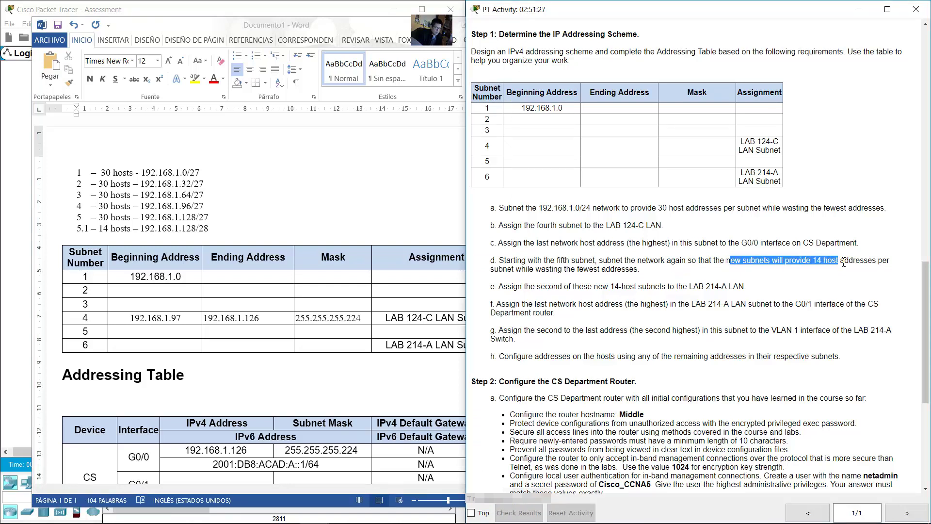
{"action": "left_click", "coordinate": [241, 226]}
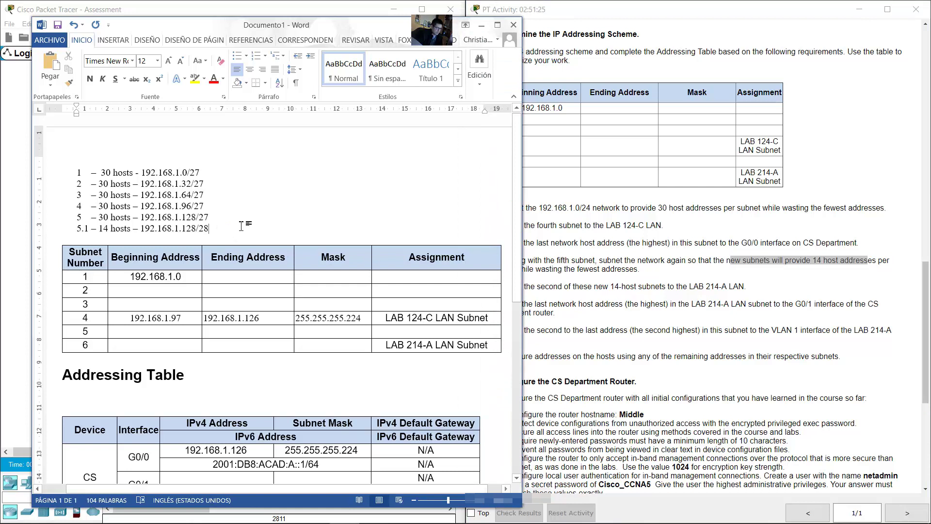
{"action": "key", "text": "Return"}
{"action": "type", "text": "-"}
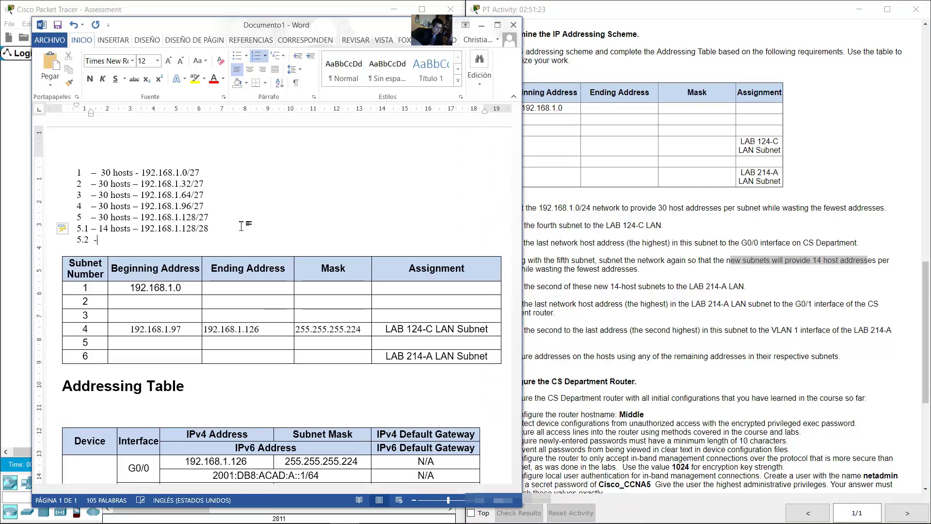
{"action": "type", "text": " 14 hosts"}
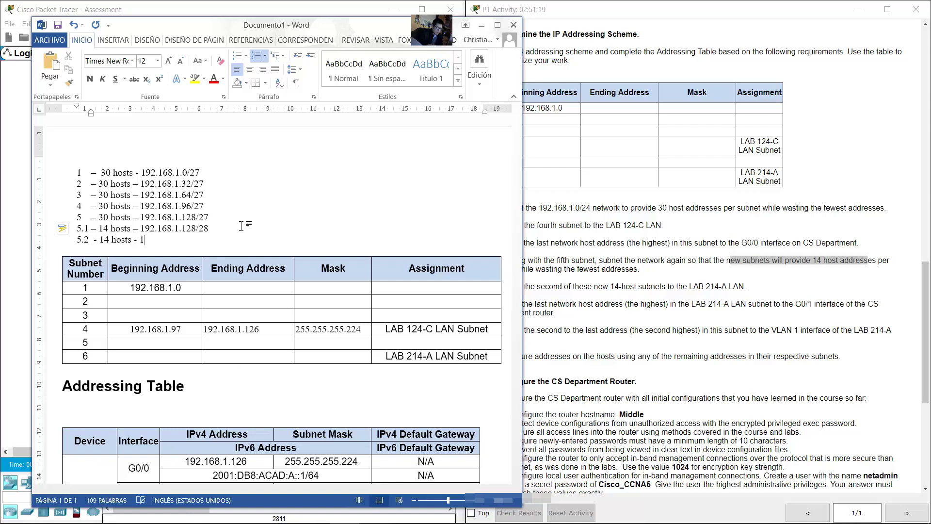
{"action": "type", "text": " - 192.168.1.144/28"}
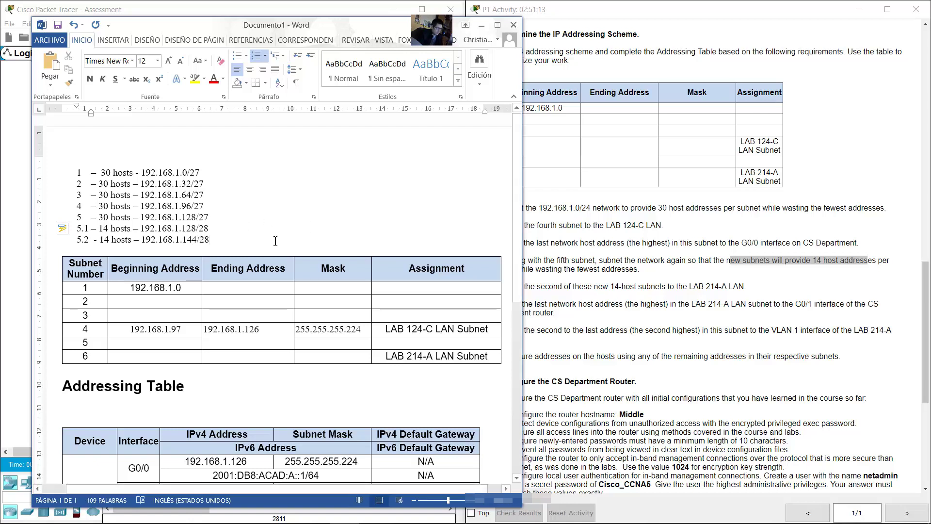
{"action": "left_click_drag", "start_coordinate": [211, 239], "coordinate": [87, 239]}
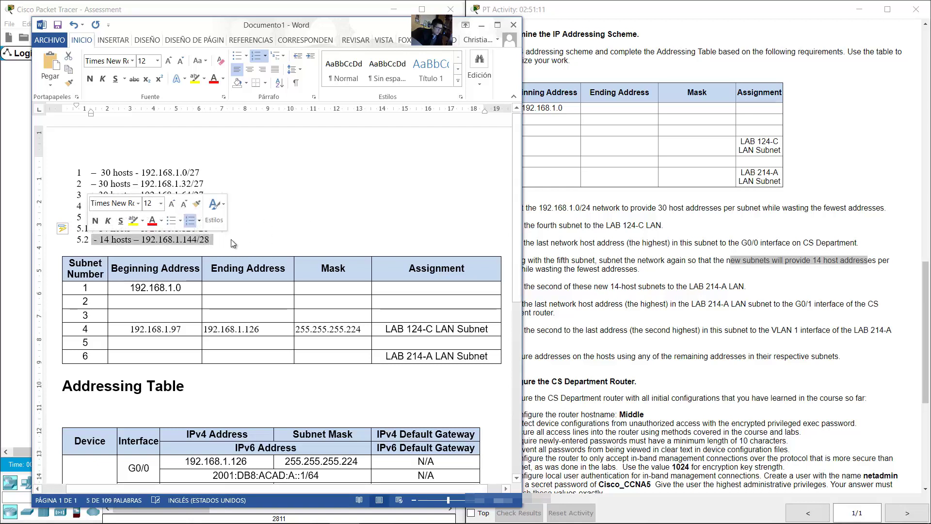
{"action": "left_click", "coordinate": [264, 243]}
{"action": "scroll", "coordinate": [265, 243], "scroll_direction": "down", "scroll_amount": 1}
{"action": "left_click", "coordinate": [527, 286]}
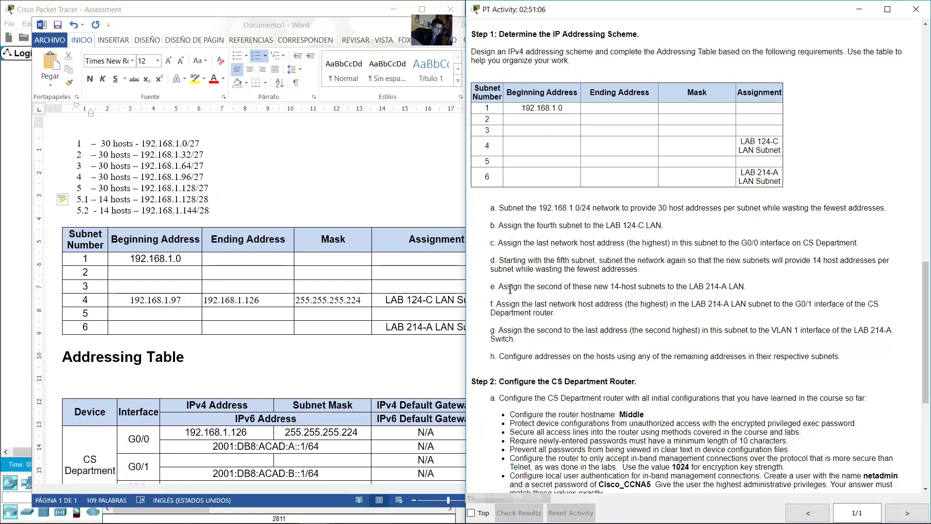
Step: Match the second 14-host requirement to row 6 (LAB 214-A) and the 192.168.1.144/28 note
{"action": "left_click_drag", "start_coordinate": [528, 286], "coordinate": [730, 286]}
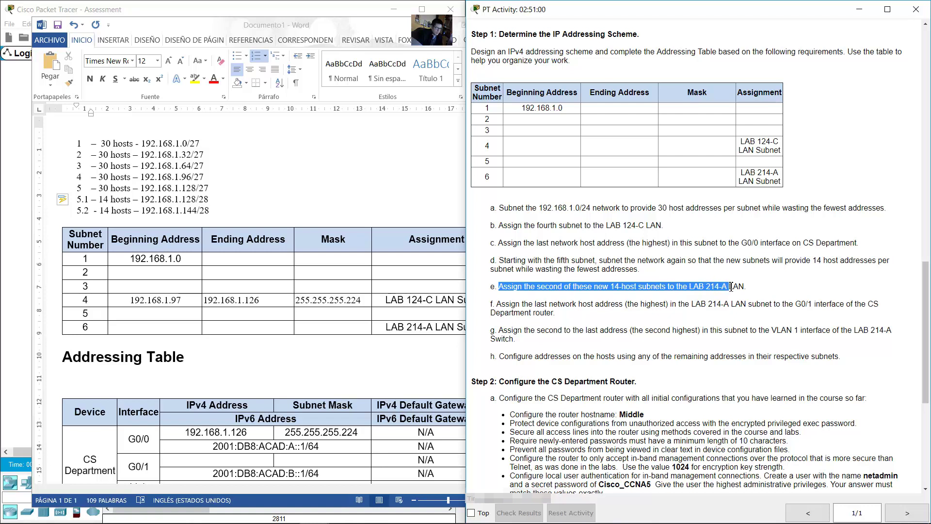
{"action": "left_click", "coordinate": [269, 213]}
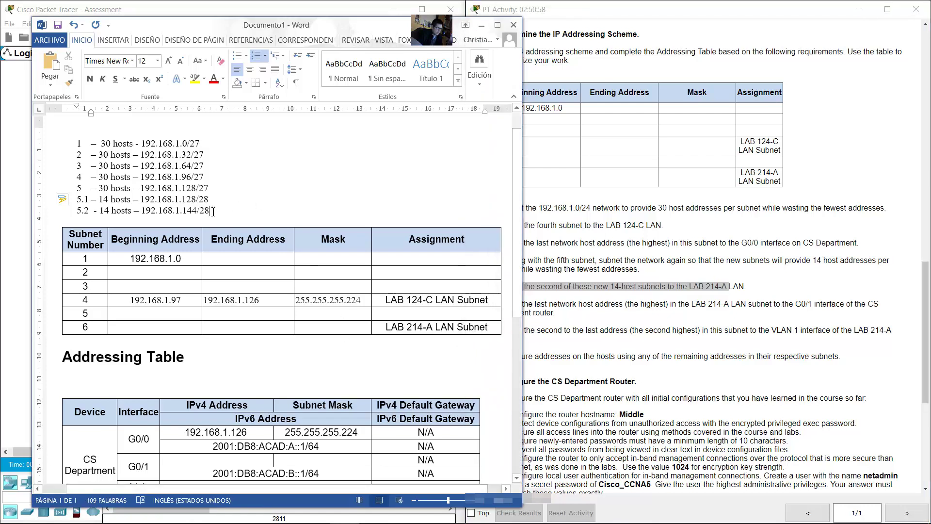
{"action": "left_click_drag", "start_coordinate": [208, 199], "coordinate": [99, 199]}
{"action": "mouse_move", "coordinate": [209, 210]}
{"action": "left_mouse_down"}
{"action": "mouse_move", "coordinate": [115, 210]}
{"action": "mouse_move", "coordinate": [205, 211]}
{"action": "left_mouse_up"}
{"action": "left_click", "coordinate": [176, 210]}
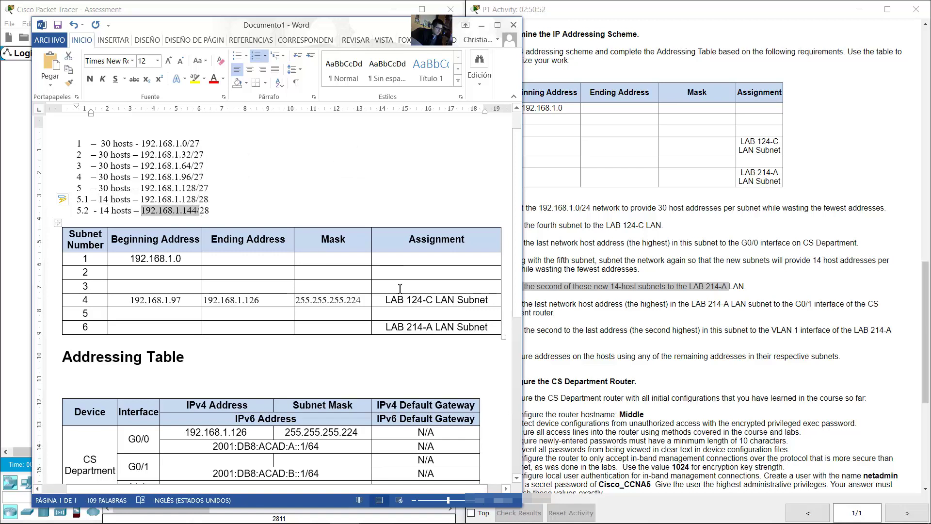
{"action": "left_click", "coordinate": [374, 287]}
{"action": "left_click_drag", "start_coordinate": [407, 328], "coordinate": [435, 329]}
{"action": "left_click", "coordinate": [218, 215]}
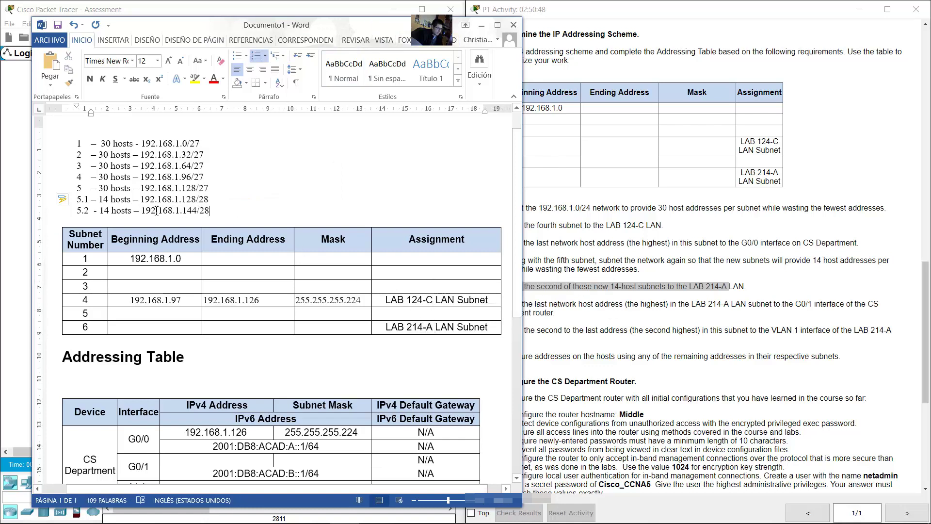
{"action": "left_click_drag", "start_coordinate": [145, 212], "coordinate": [210, 211]}
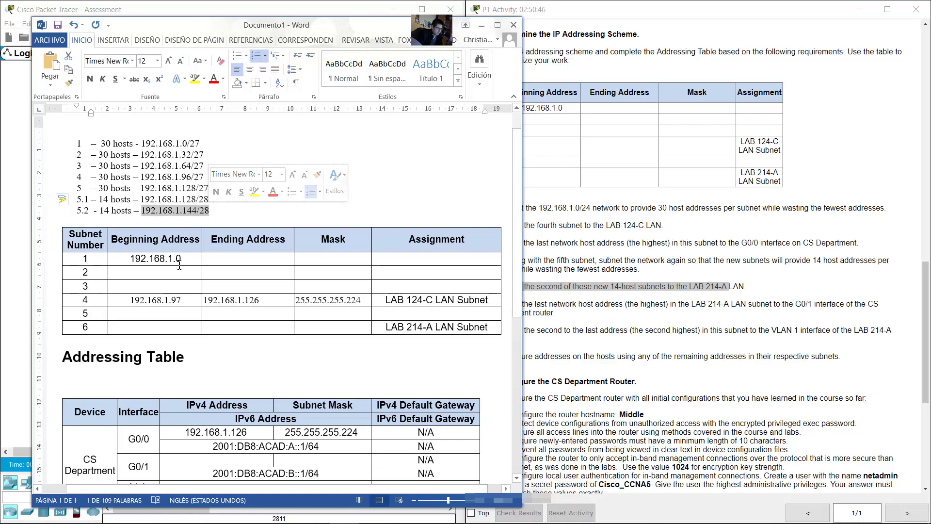
Step: Enter 192.168.1.145, 192.168.1.158 and mask 255.255.255.240 in row 6's cells
{"action": "left_click", "coordinate": [160, 327]}
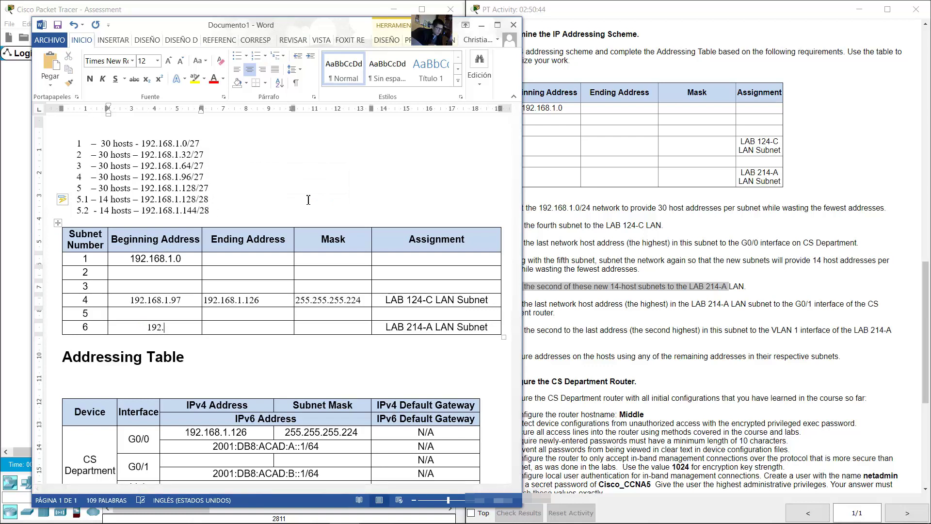
{"action": "type", "text": "192.168.1.145"}
{"action": "left_click", "coordinate": [239, 327]}
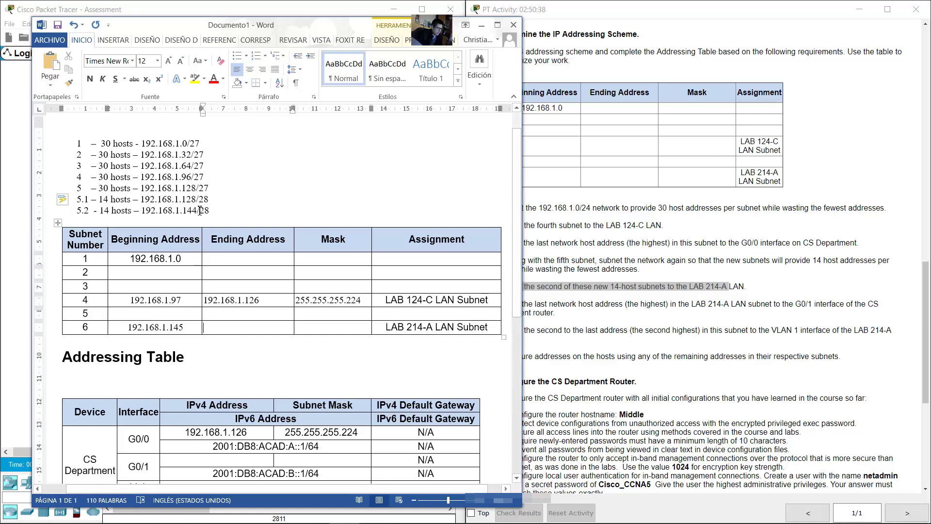
{"action": "left_click_drag", "start_coordinate": [193, 210], "coordinate": [200, 210]}
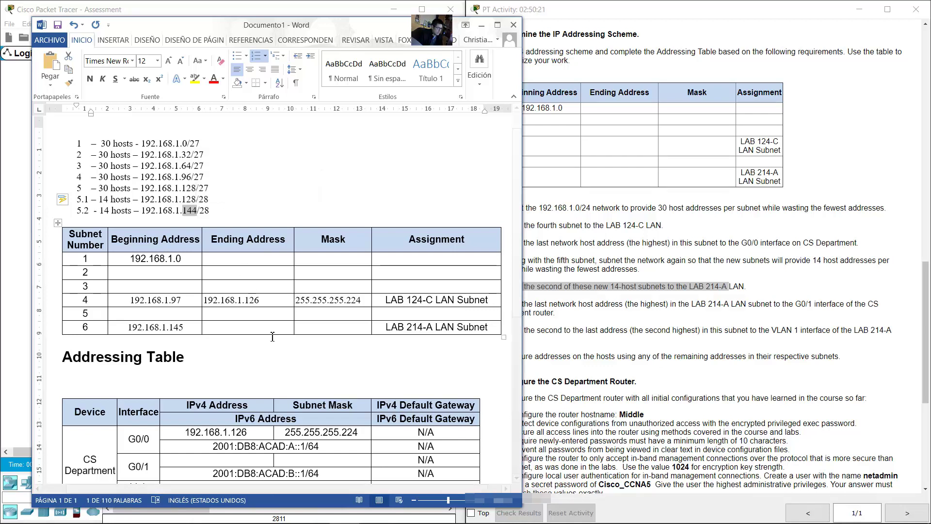
{"action": "left_click", "coordinate": [246, 328]}
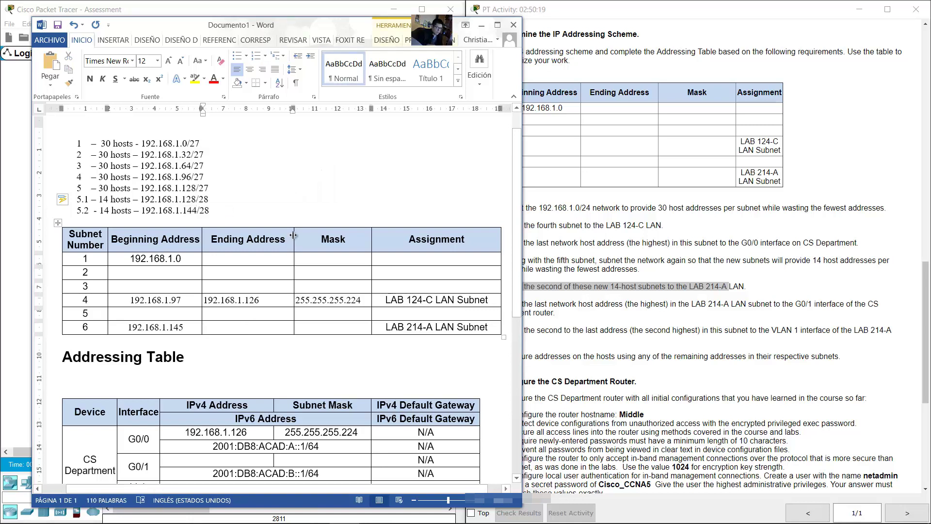
{"action": "type", "text": "192.168"}
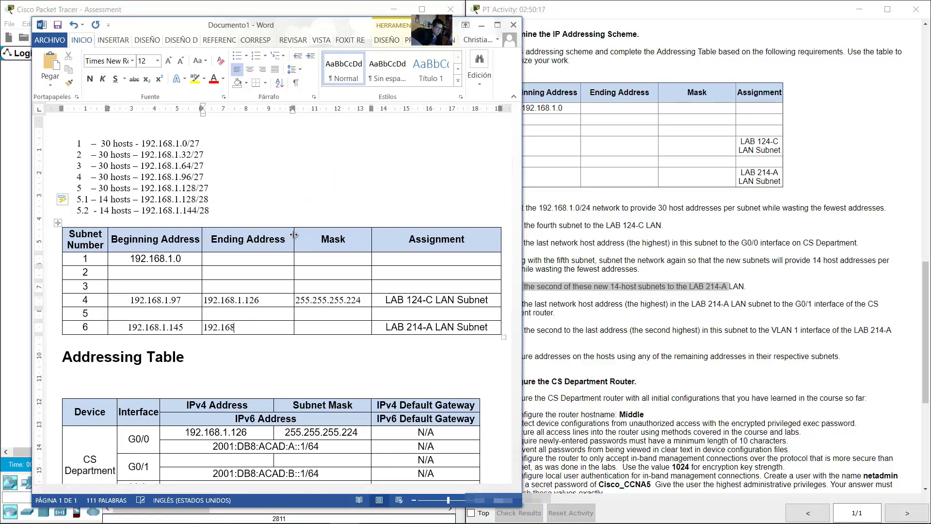
{"action": "type", "text": ".1.158"}
{"action": "left_click", "coordinate": [317, 326]}
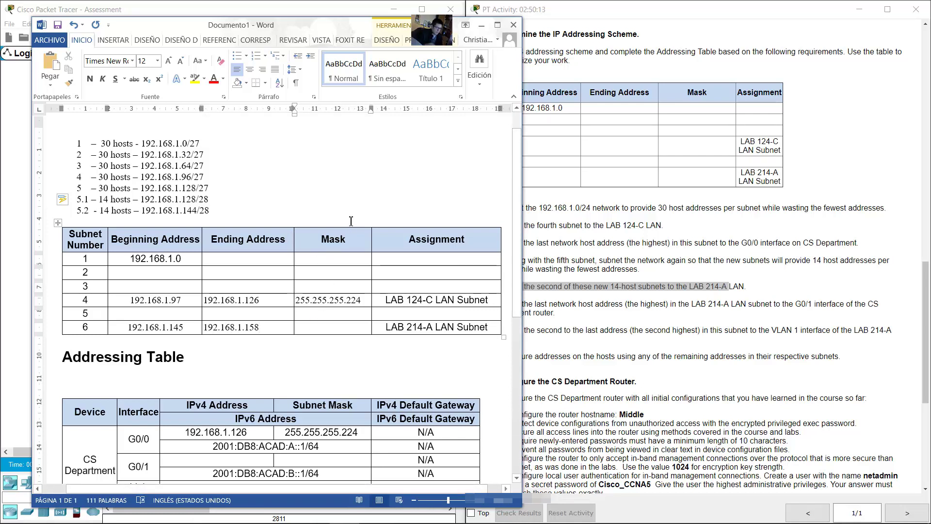
{"action": "type", "text": "255.2"}
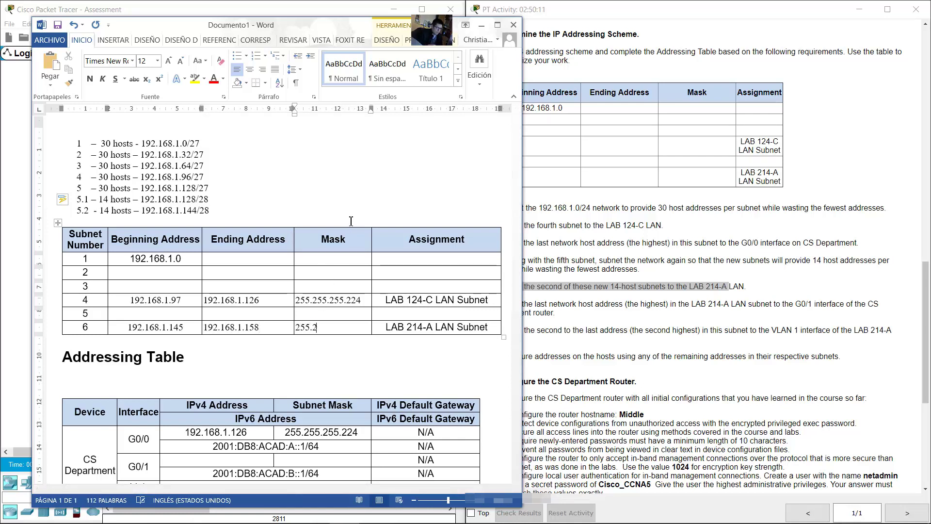
{"action": "type", "text": "55.255."}
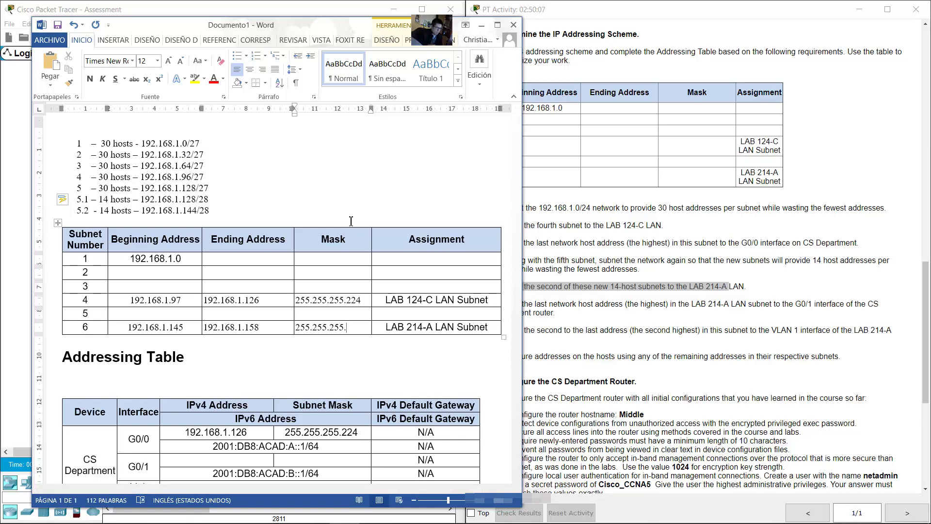
{"action": "left_click_drag", "start_coordinate": [210, 212], "coordinate": [203, 214]}
{"action": "left_click", "coordinate": [373, 180]}
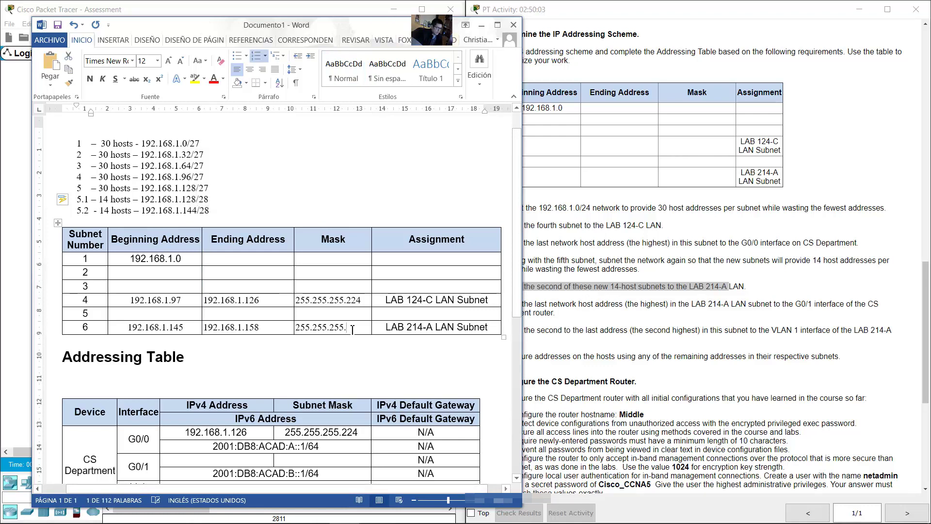
{"action": "type", "text": ".240"}
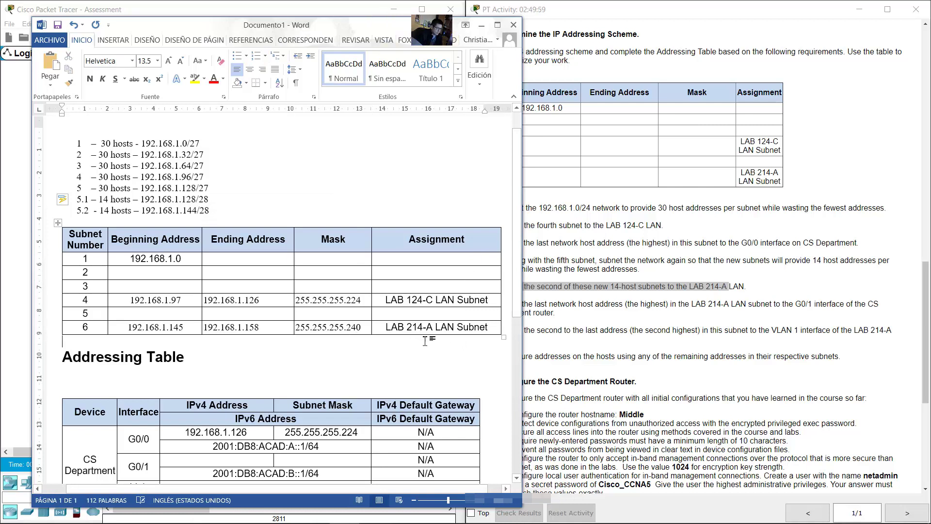
{"action": "left_click", "coordinate": [659, 302]}
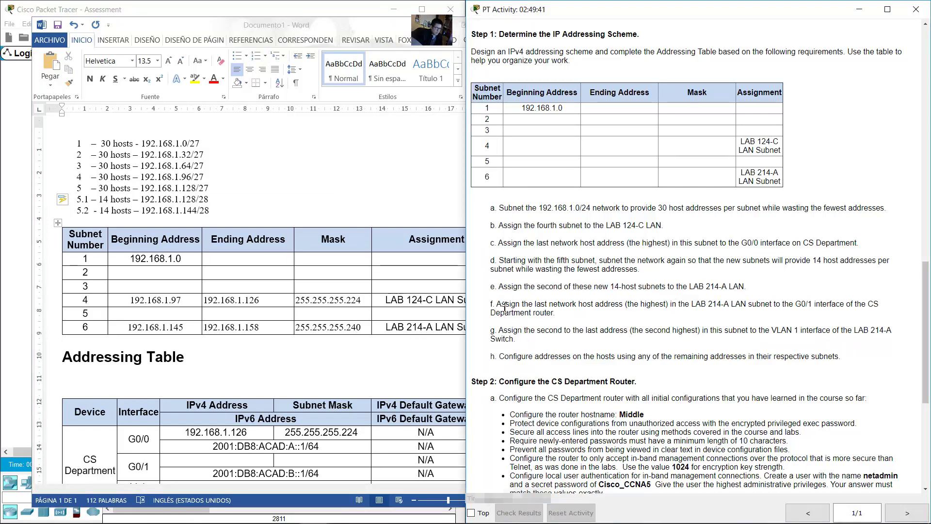
Step: Mark instruction f, which gives G0/1 the subnet's highest address
{"action": "left_click_drag", "start_coordinate": [504, 307], "coordinate": [707, 306]}
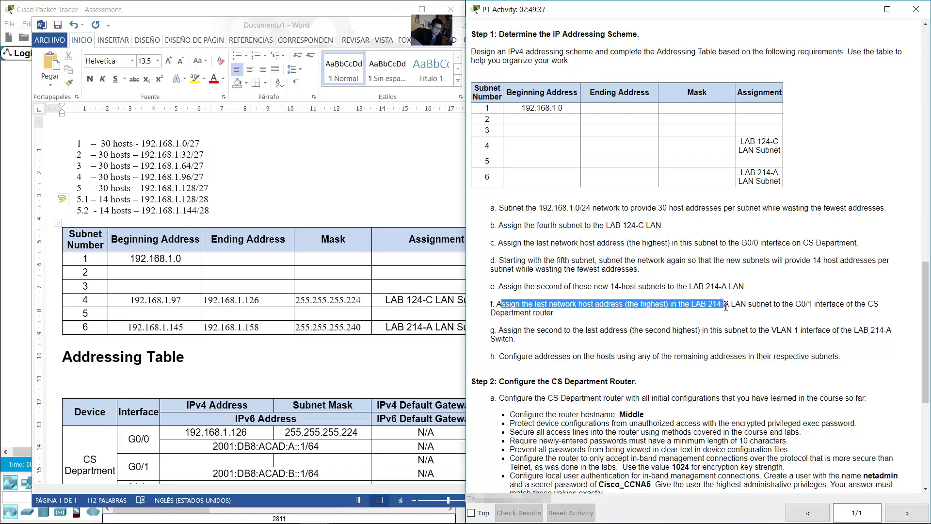
{"action": "left_click_drag", "start_coordinate": [744, 307], "coordinate": [882, 305]}
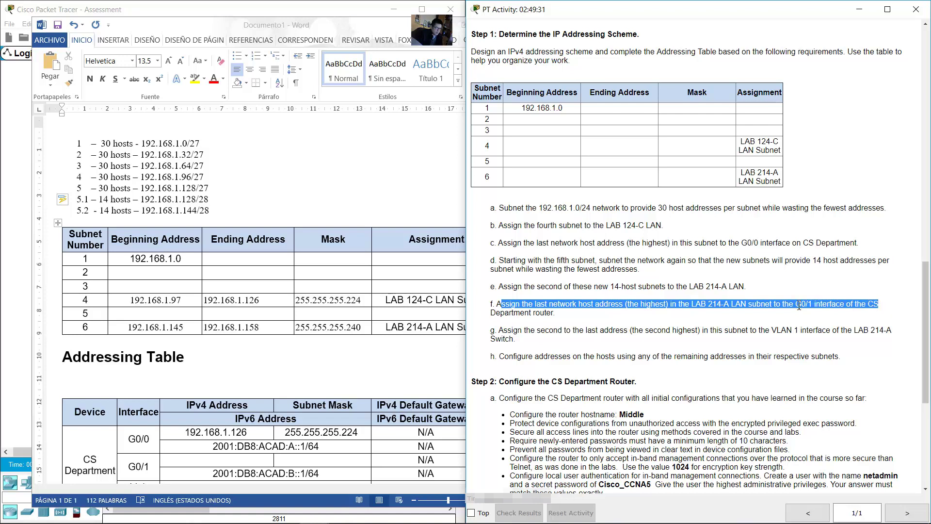
{"action": "left_click_drag", "start_coordinate": [799, 306], "coordinate": [565, 317]}
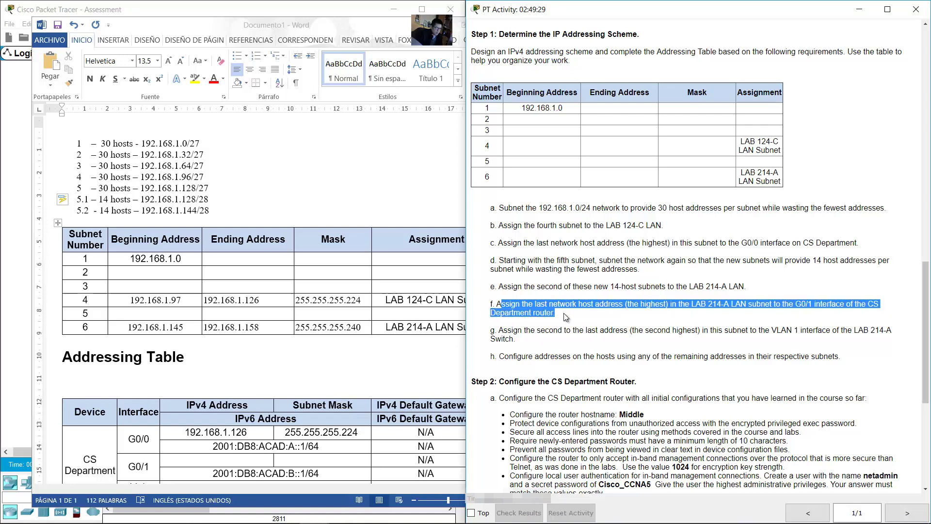
{"action": "left_click", "coordinate": [563, 317]}
{"action": "left_click", "coordinate": [280, 347]}
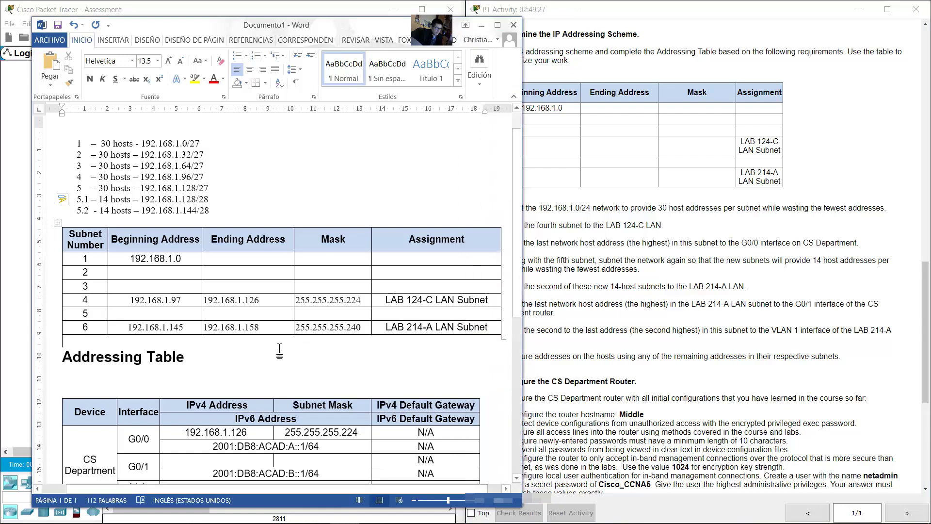
{"action": "scroll", "coordinate": [282, 345], "scroll_direction": "down", "scroll_amount": 2}
{"action": "scroll", "coordinate": [279, 343], "scroll_direction": "down", "scroll_amount": 3}
{"action": "left_click", "coordinate": [645, 288]}
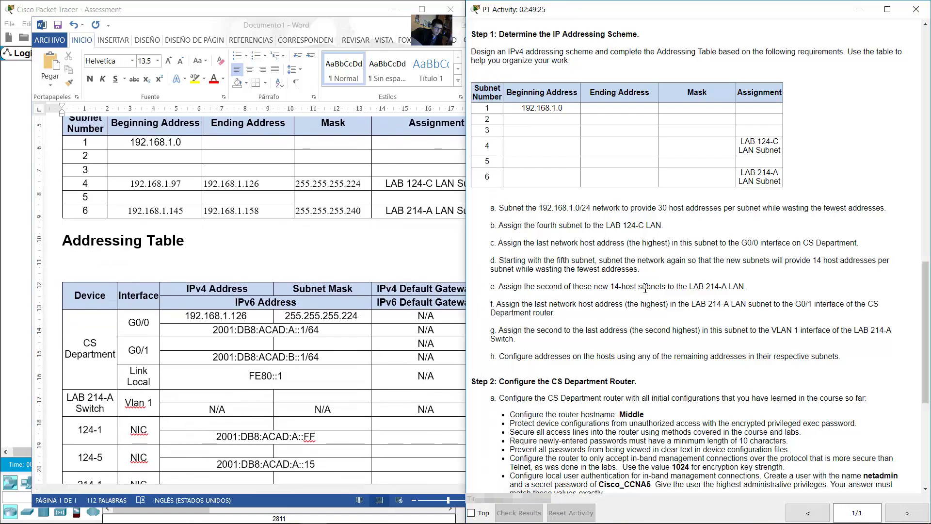
{"action": "left_click_drag", "start_coordinate": [609, 304], "coordinate": [681, 307]}
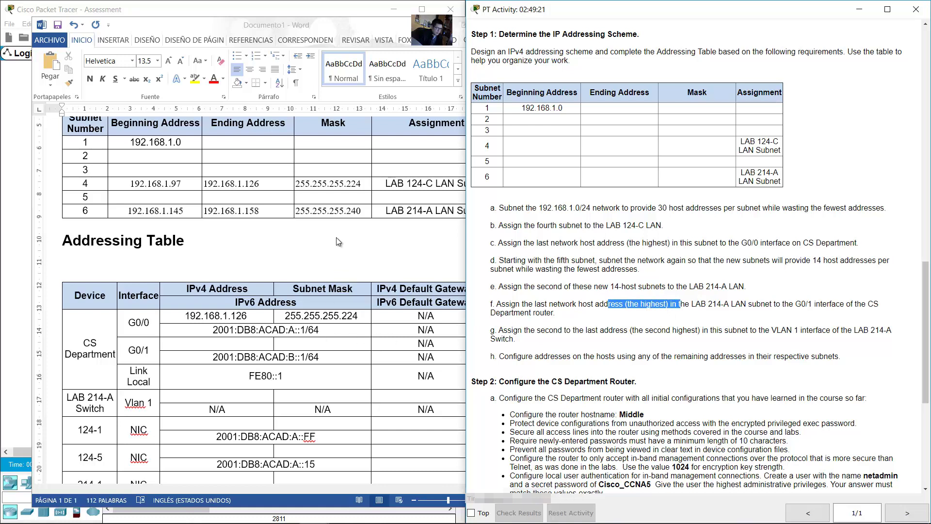
{"action": "left_click", "coordinate": [271, 227]}
Step: Copy 192.168.1.158 from subnet row 6 into the G0/1 IPv4 Address cell
{"action": "left_click_drag", "start_coordinate": [264, 212], "coordinate": [204, 212]}
{"action": "right_click", "coordinate": [218, 212]}
{"action": "left_click", "coordinate": [246, 234]}
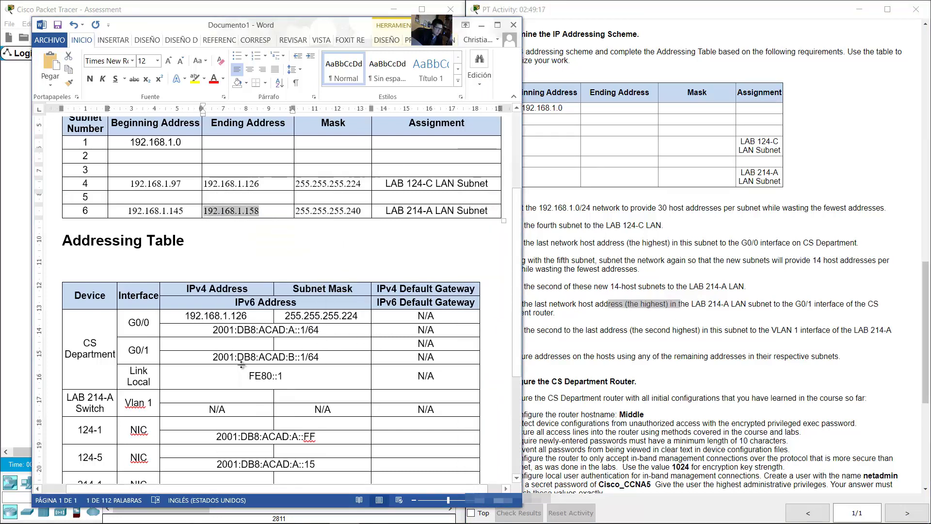
{"action": "left_click", "coordinate": [149, 346]}
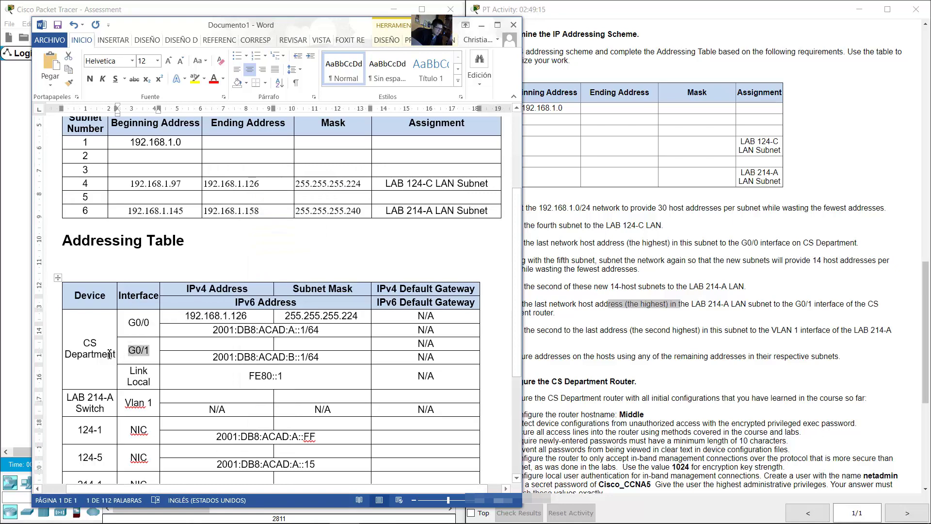
{"action": "left_click_drag", "start_coordinate": [110, 353], "coordinate": [76, 342]}
{"action": "key", "text": "alt+Tab"}
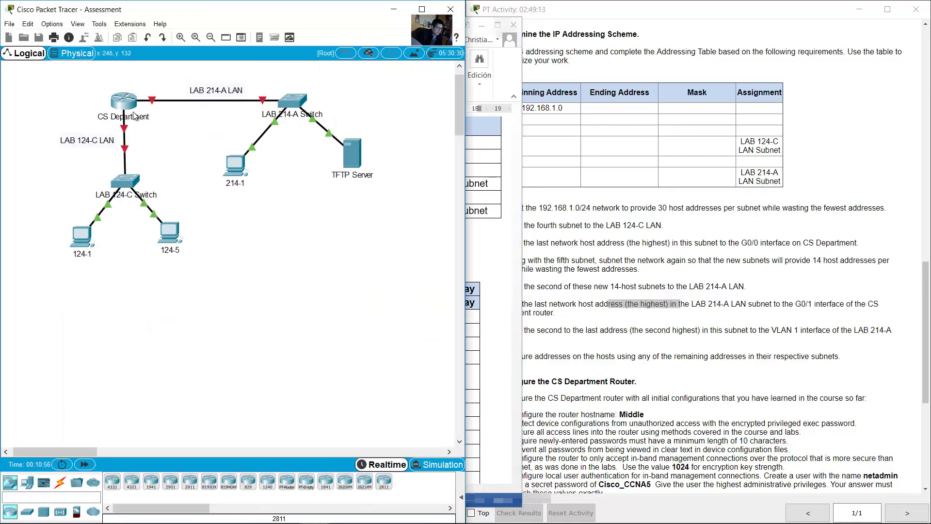
{"action": "mouse_move", "coordinate": [153, 105]}
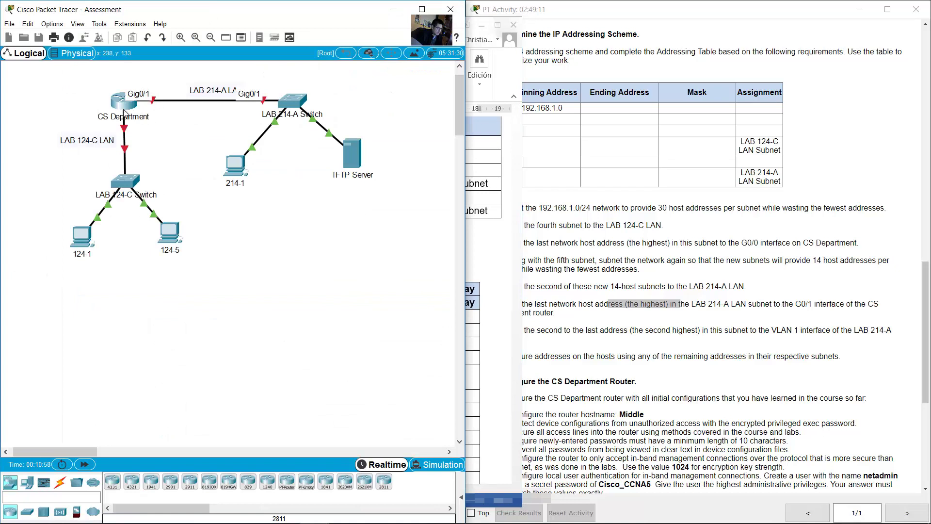
{"action": "key", "text": "alt+Tab"}
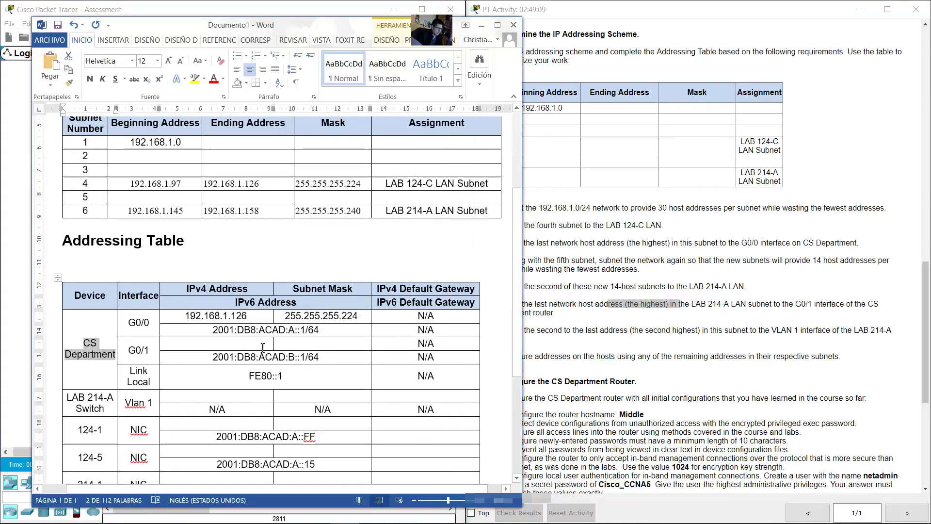
{"action": "left_click", "coordinate": [258, 345]}
{"action": "right_click", "coordinate": [222, 342]}
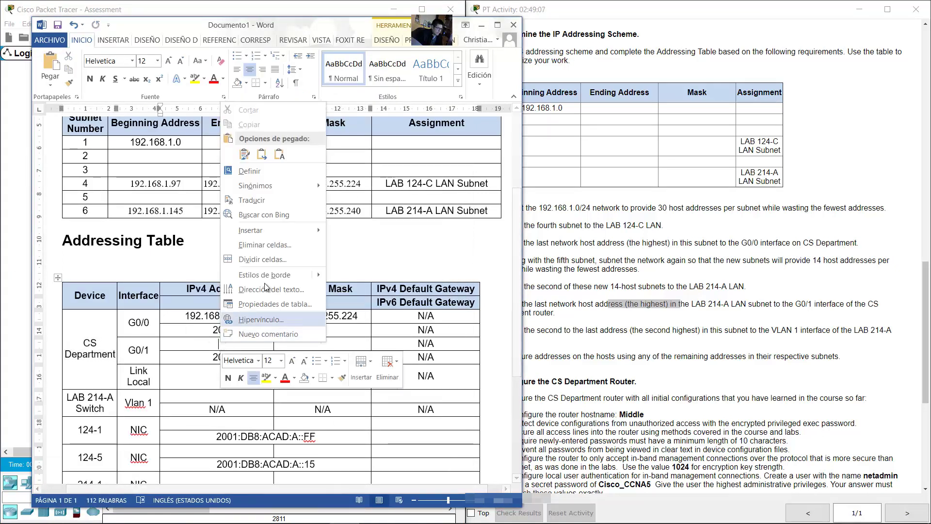
{"action": "left_click", "coordinate": [280, 158]}
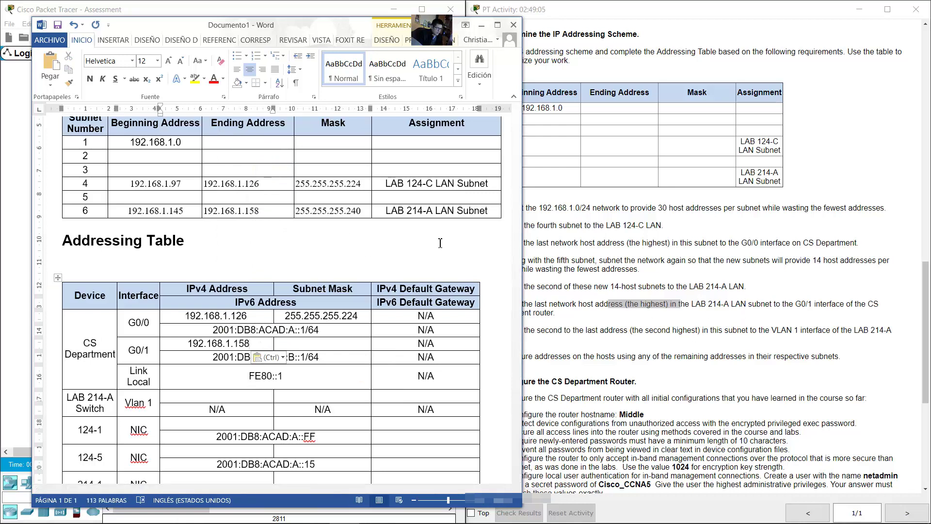
Step: Copy mask 255.255.255.240 from row 6 and paste it into the G0/1 Subnet Mask cell
{"action": "left_click_drag", "start_coordinate": [362, 210], "coordinate": [295, 210]}
{"action": "right_click", "coordinate": [306, 211]}
{"action": "left_click", "coordinate": [328, 267]}
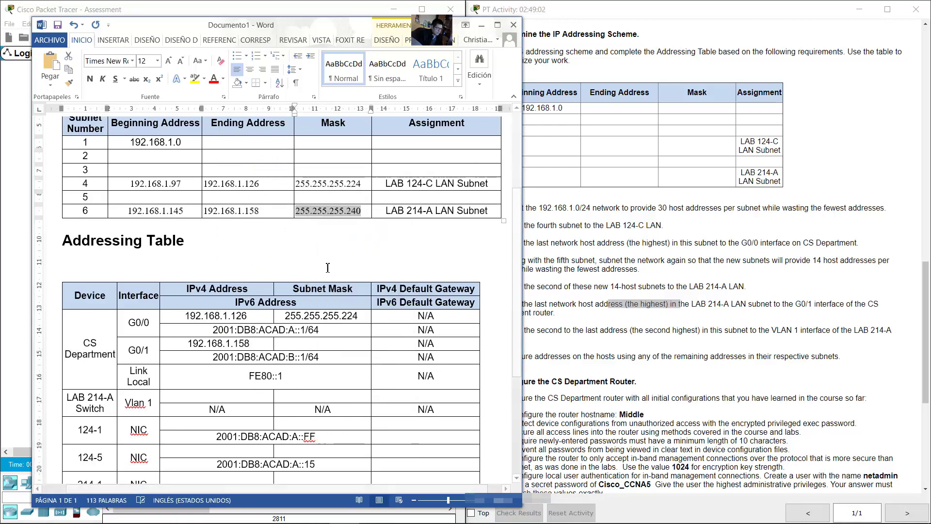
{"action": "left_click", "coordinate": [301, 344]}
{"action": "right_click", "coordinate": [302, 344]}
{"action": "left_click", "coordinate": [358, 156]}
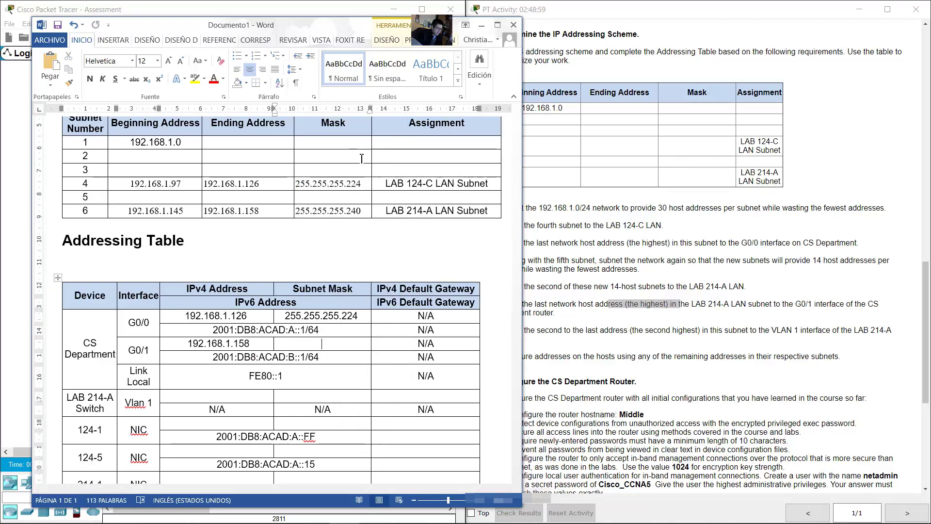
{"action": "left_click", "coordinate": [707, 342]}
{"action": "scroll", "coordinate": [707, 342], "scroll_direction": "down", "scroll_amount": 3}
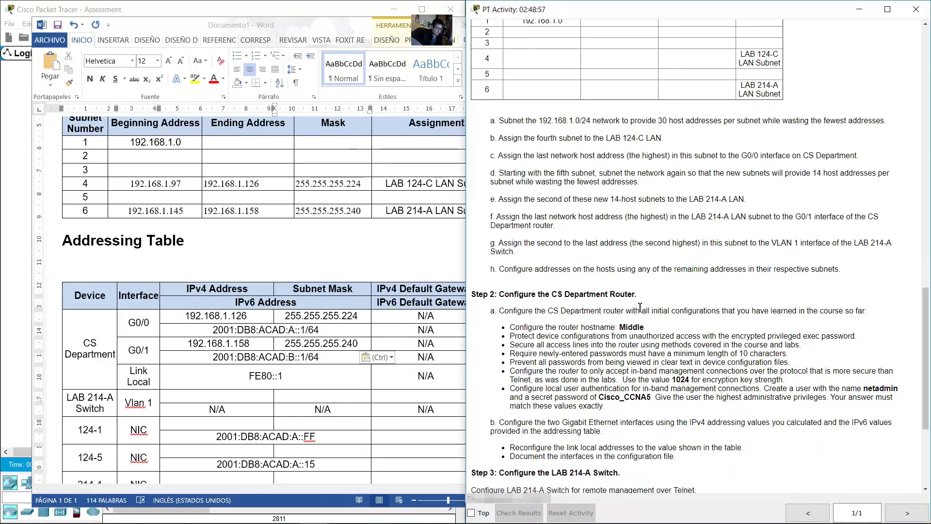
{"action": "left_click_drag", "start_coordinate": [499, 243], "coordinate": [512, 260]}
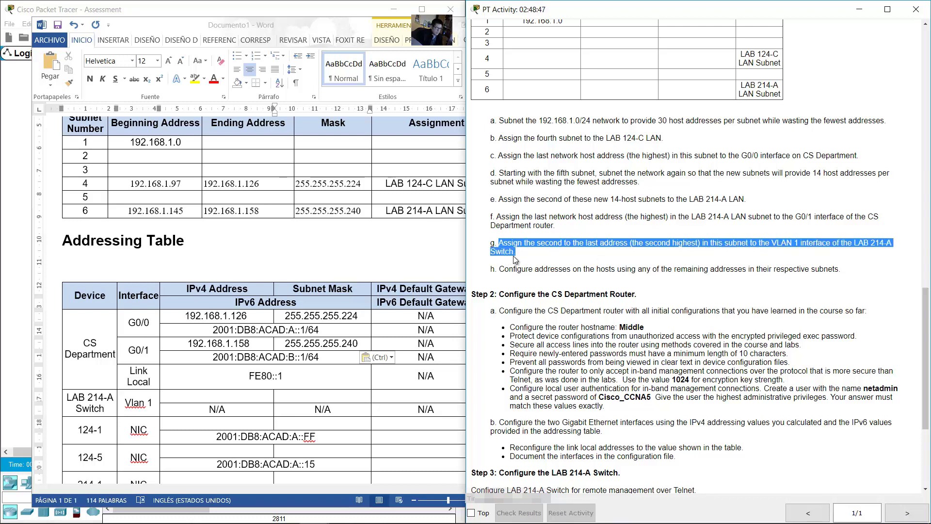
{"action": "left_click", "coordinate": [295, 390]}
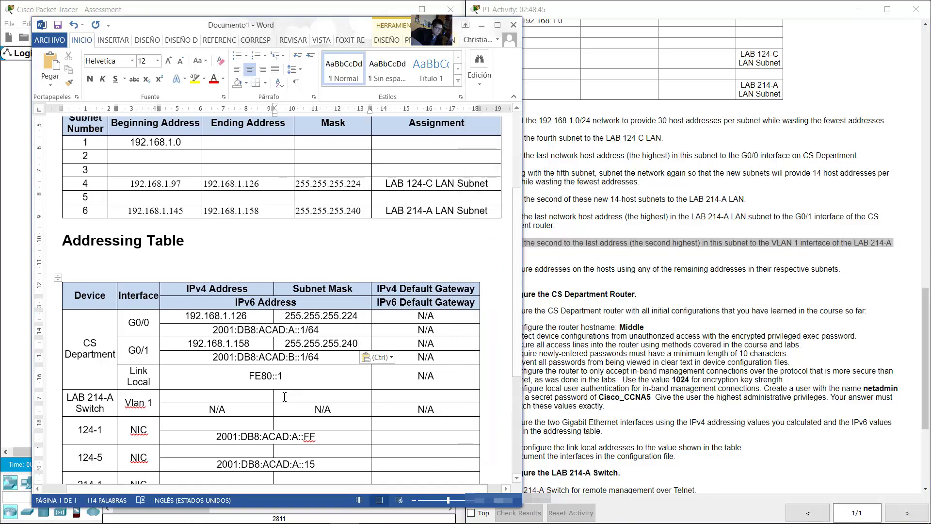
{"action": "left_click_drag", "start_coordinate": [244, 212], "coordinate": [265, 211]}
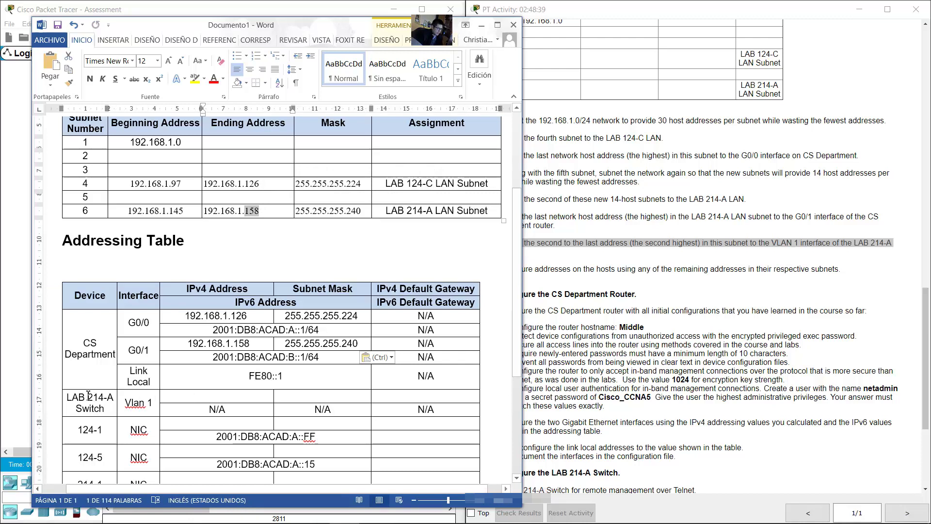
Step: Paste 192.168.1.158 into the Vlan 1 IPv4 cell and change it to 192.168.1.157
{"action": "left_click_drag", "start_coordinate": [116, 399], "coordinate": [145, 409]}
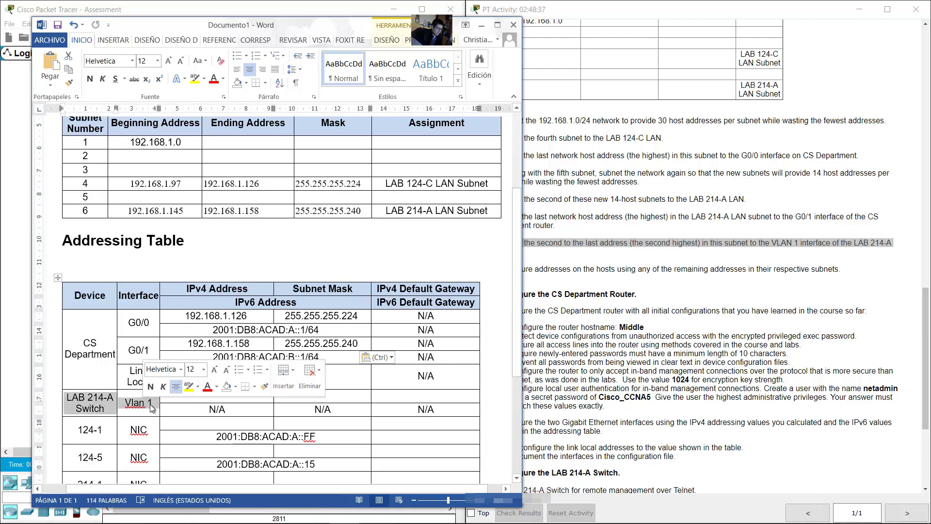
{"action": "key", "text": "Right"}
{"action": "left_click", "coordinate": [192, 397]}
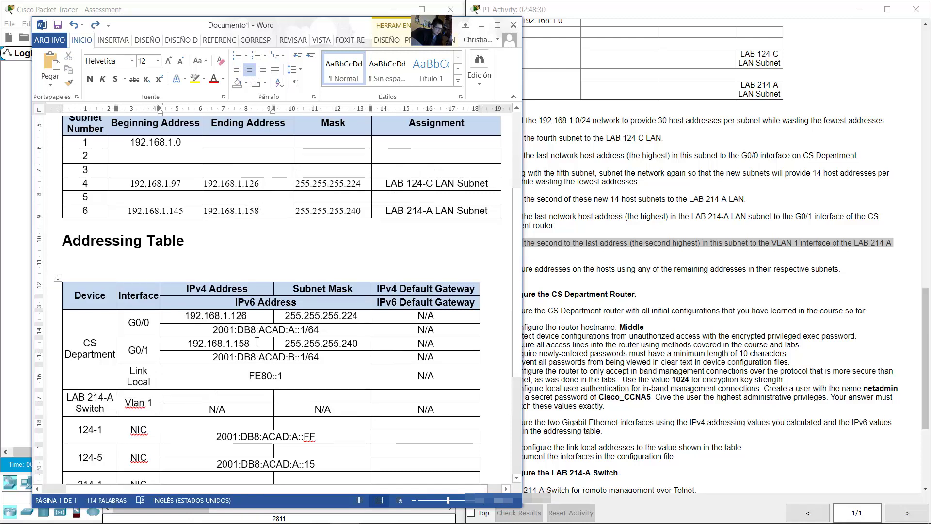
{"action": "left_click_drag", "start_coordinate": [250, 345], "coordinate": [189, 344]}
{"action": "key", "text": "super+c"}
{"action": "right_click", "coordinate": [197, 344]}
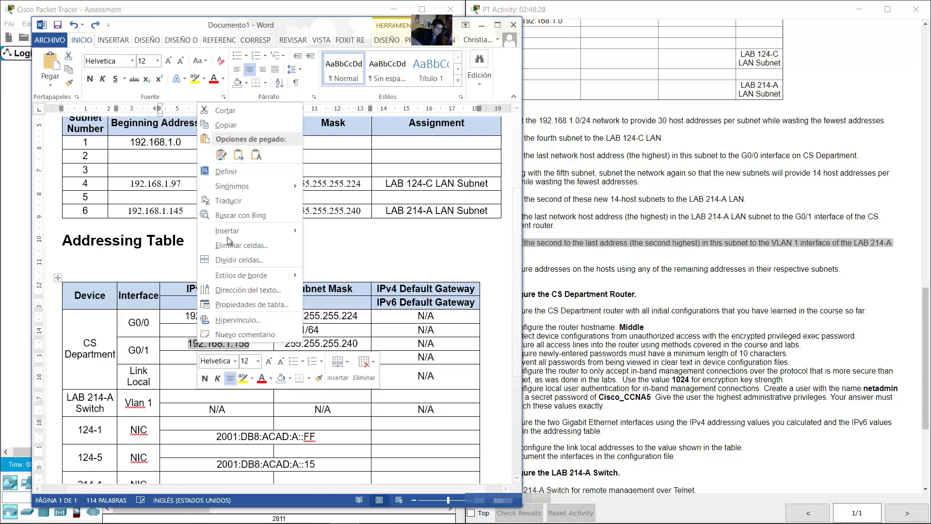
{"action": "left_click", "coordinate": [225, 125]}
{"action": "right_click", "coordinate": [217, 396]}
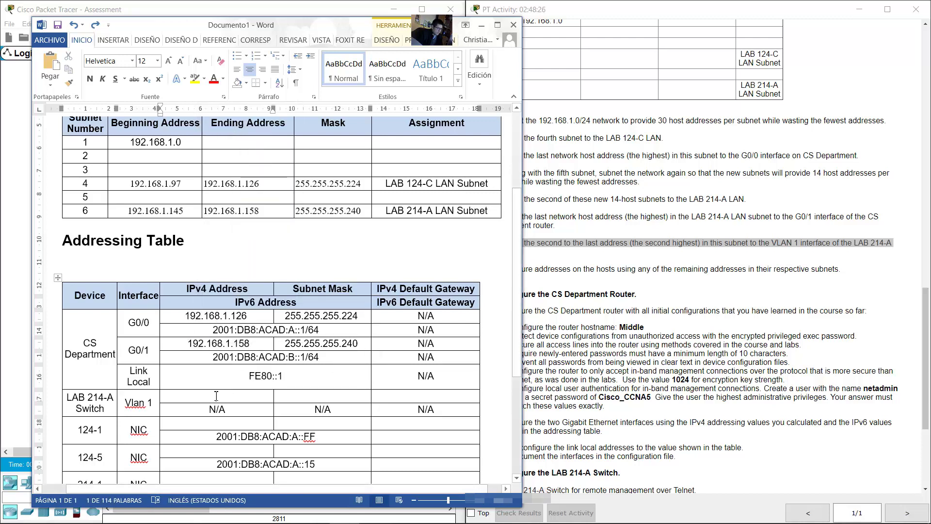
{"action": "left_click", "coordinate": [274, 207]}
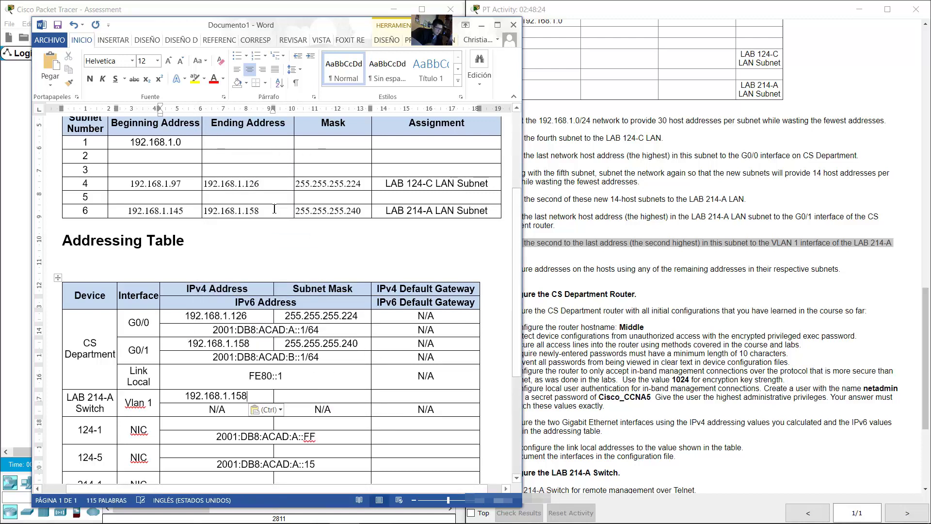
{"action": "type", "text": "7"}
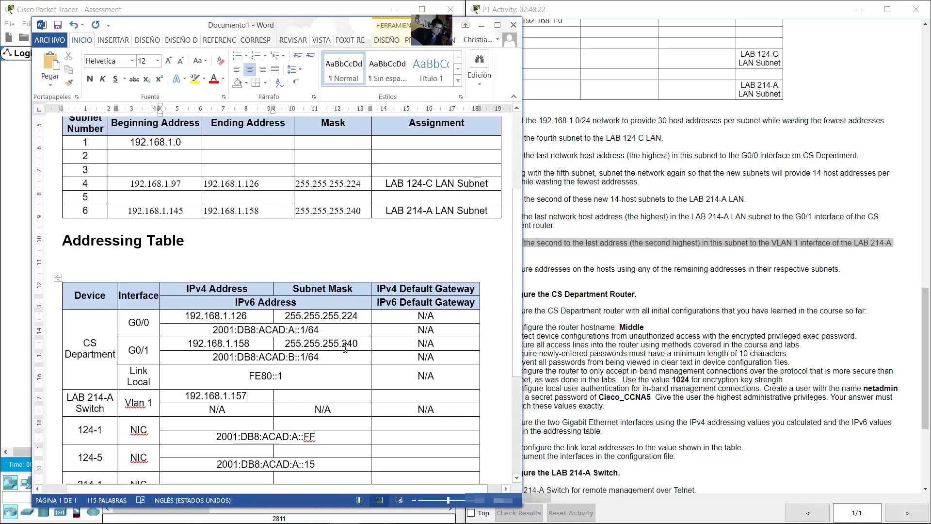
Step: Copy the G0/1 mask 255.255.255.240 into the Vlan 1 Subnet Mask cell
{"action": "left_click_drag", "start_coordinate": [361, 343], "coordinate": [286, 343]}
{"action": "key", "text": "super+c"}
{"action": "right_click", "coordinate": [293, 343]}
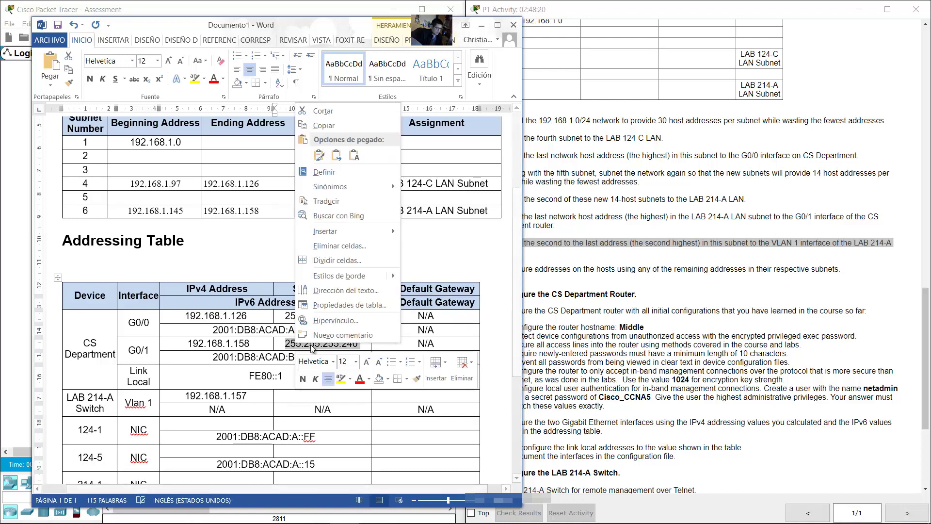
{"action": "left_click", "coordinate": [324, 125]}
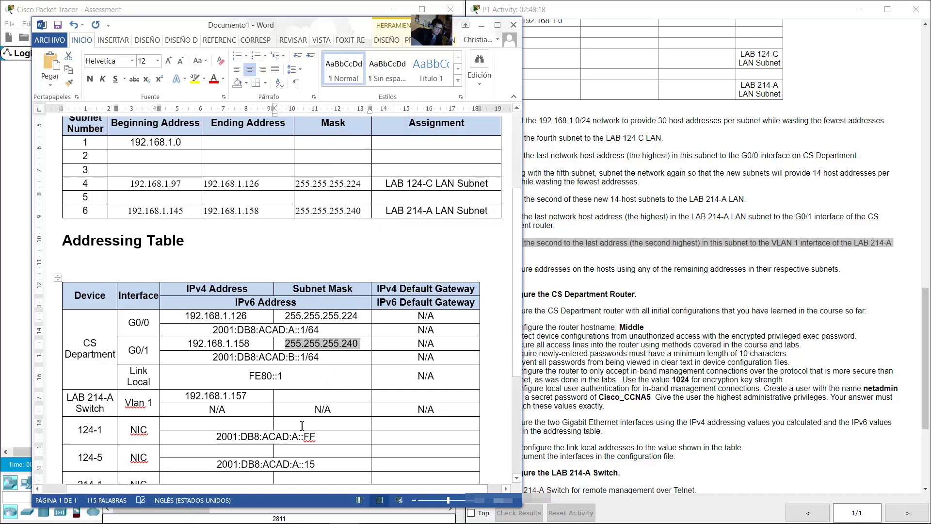
{"action": "left_click", "coordinate": [303, 396]}
{"action": "right_click", "coordinate": [303, 395]}
{"action": "left_click", "coordinate": [318, 199]}
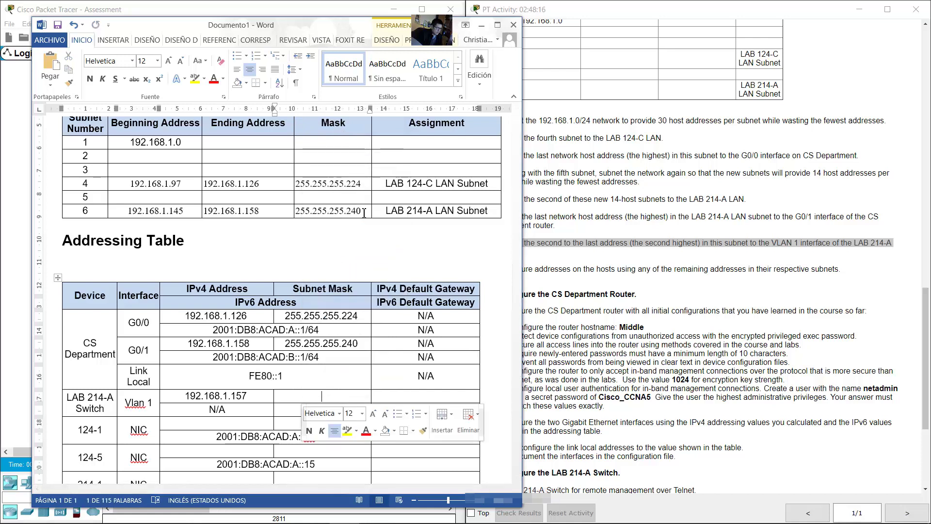
{"action": "scroll", "coordinate": [398, 367], "scroll_direction": "down", "scroll_amount": 1}
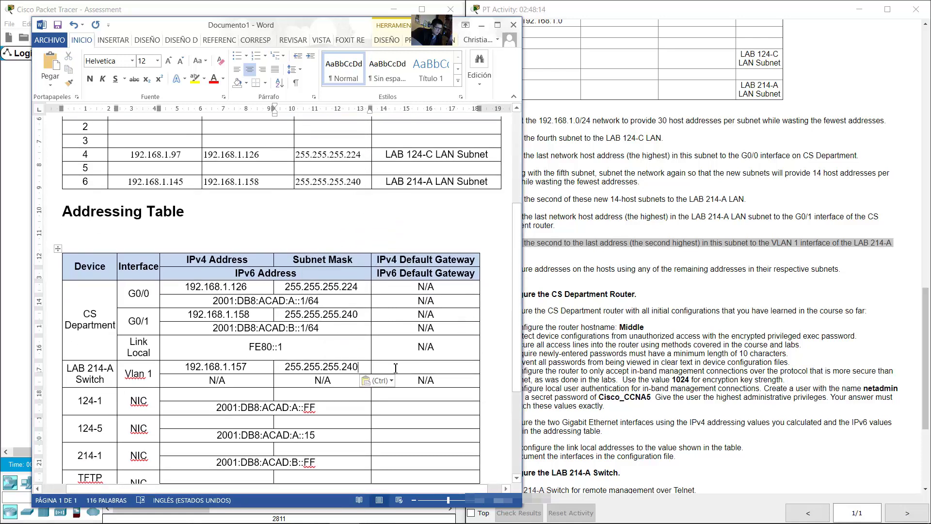
{"action": "left_click", "coordinate": [418, 367]}
{"action": "left_click", "coordinate": [7, 301]}
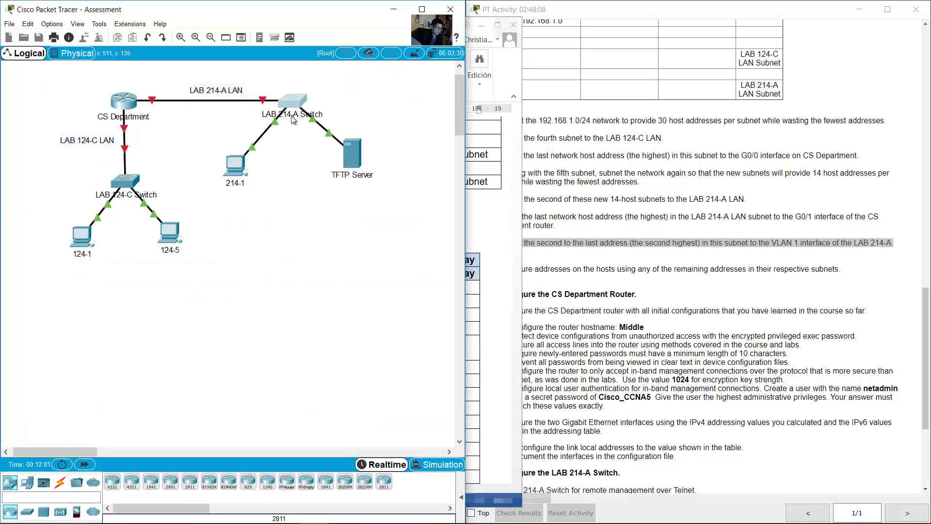
Step: Confirm the LAB 214-A Switch link attaches to CS Department's Gig0/1, then return to Word
{"action": "left_click_drag", "start_coordinate": [322, 82], "coordinate": [301, 105]}
{"action": "left_click", "coordinate": [189, 122]}
{"action": "mouse_move", "coordinate": [153, 101]}
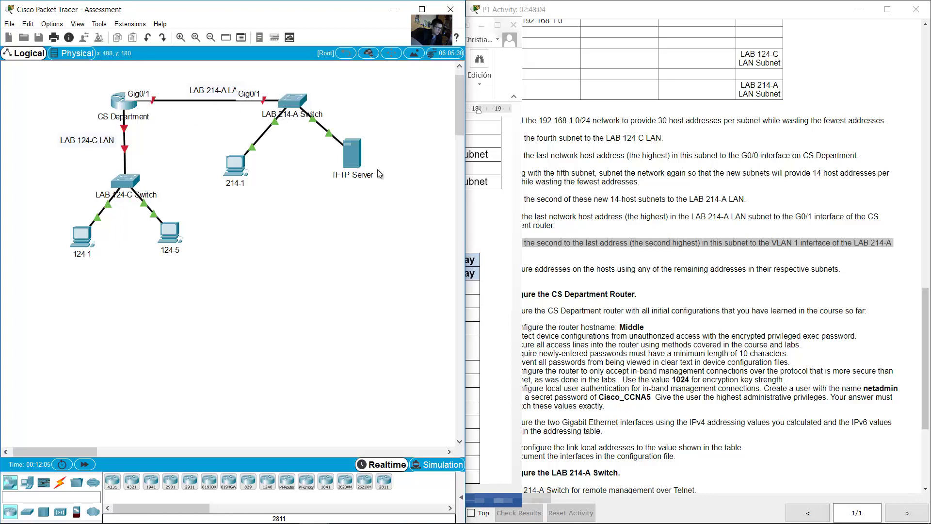
{"action": "left_click", "coordinate": [484, 195]}
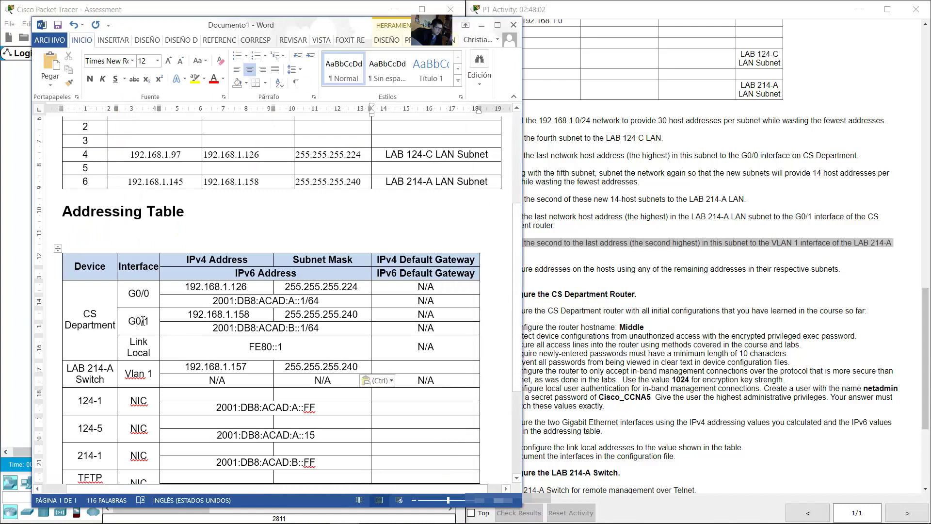
Step: Copy 192.168.1.158 from the G0/1 cell into the Vlan 1 Default Gateway cell
{"action": "left_click_drag", "start_coordinate": [249, 314], "coordinate": [194, 315]}
{"action": "key", "text": "super+c"}
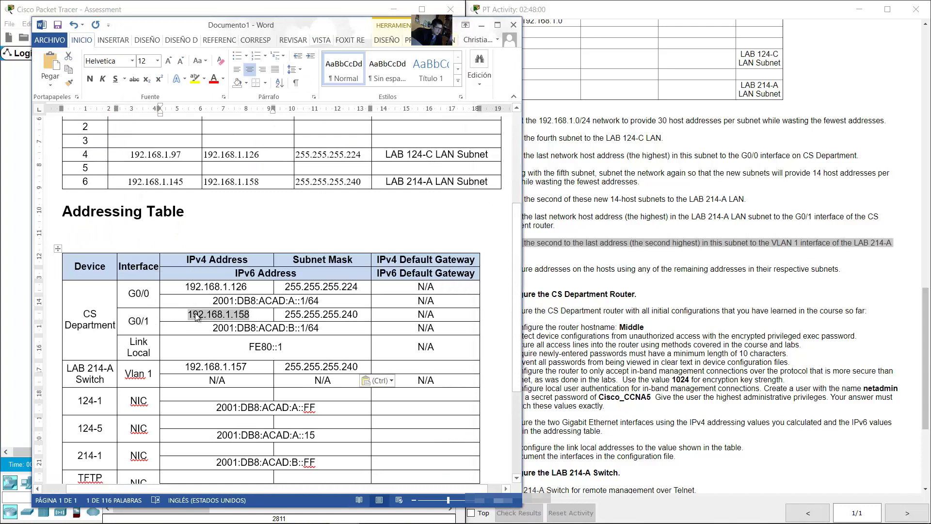
{"action": "right_click", "coordinate": [196, 315]}
{"action": "left_click", "coordinate": [234, 95]}
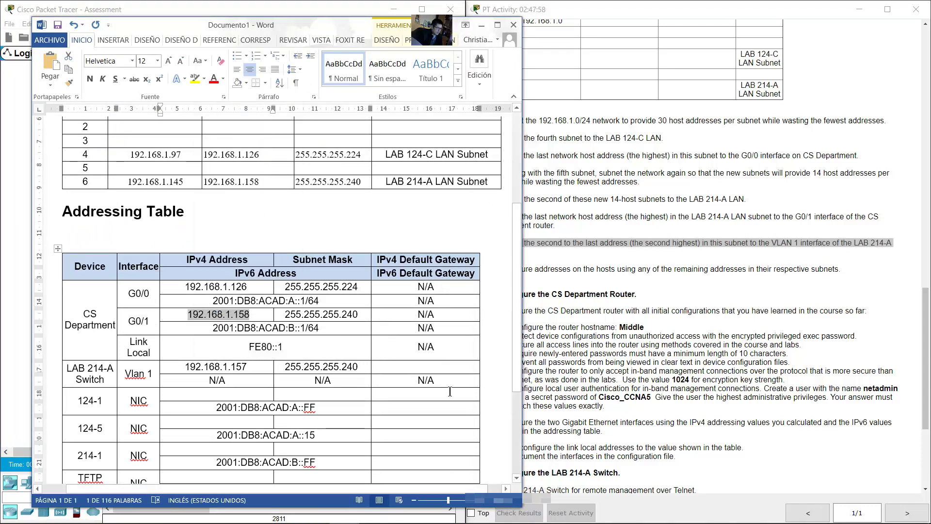
{"action": "left_click", "coordinate": [422, 369]}
{"action": "right_click", "coordinate": [422, 369]}
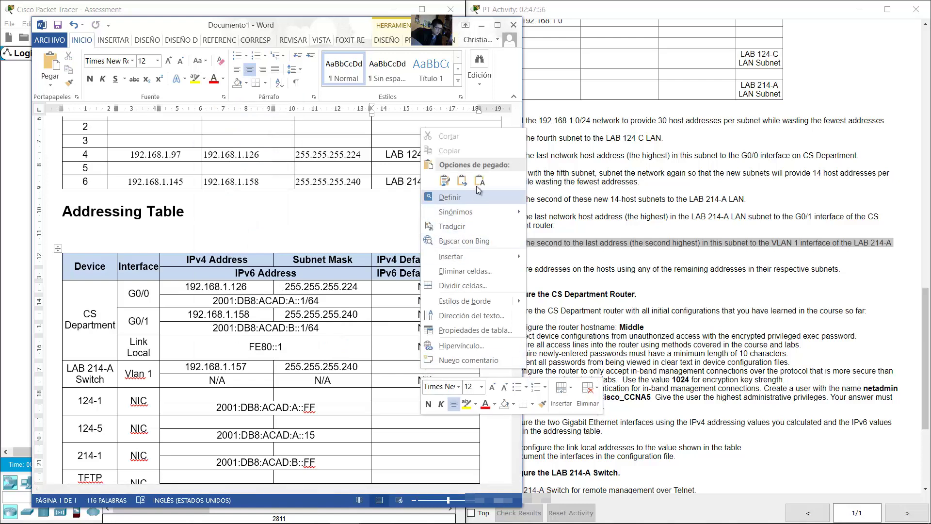
{"action": "left_click", "coordinate": [463, 194]}
{"action": "left_click", "coordinate": [563, 252]}
{"action": "scroll", "coordinate": [701, 331], "scroll_direction": "down", "scroll_amount": 2}
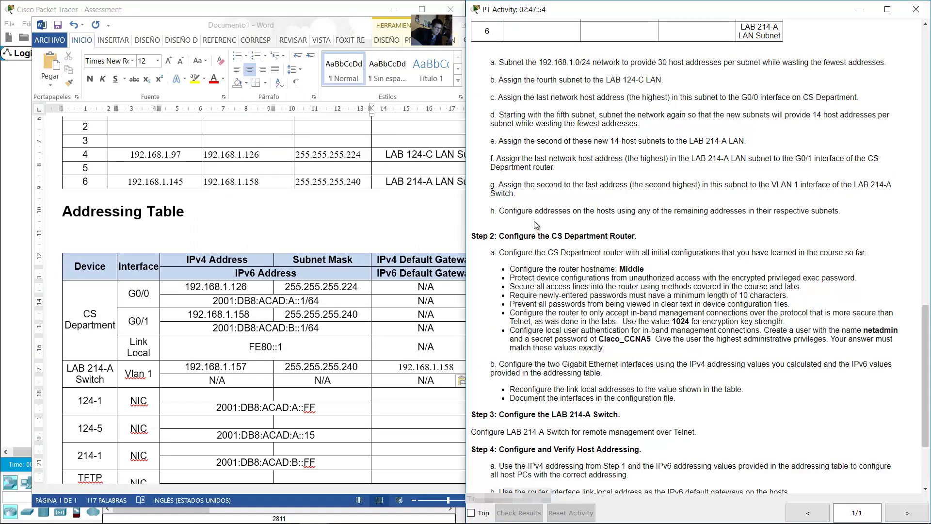
Step: Mark instruction h on host addressing, then select PC 124-1 and the LAB 124-C LAN label
{"action": "left_click_drag", "start_coordinate": [504, 211], "coordinate": [836, 211]}
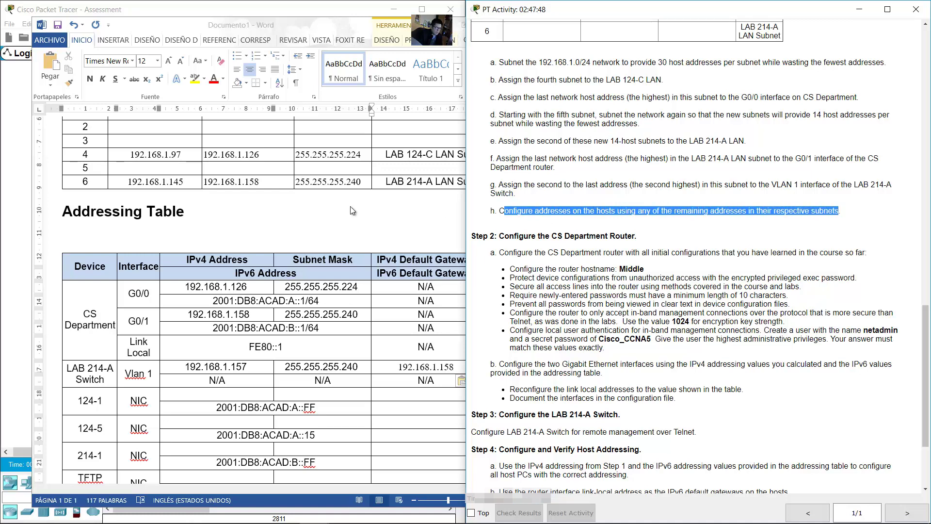
{"action": "key", "text": "alt+Tab"}
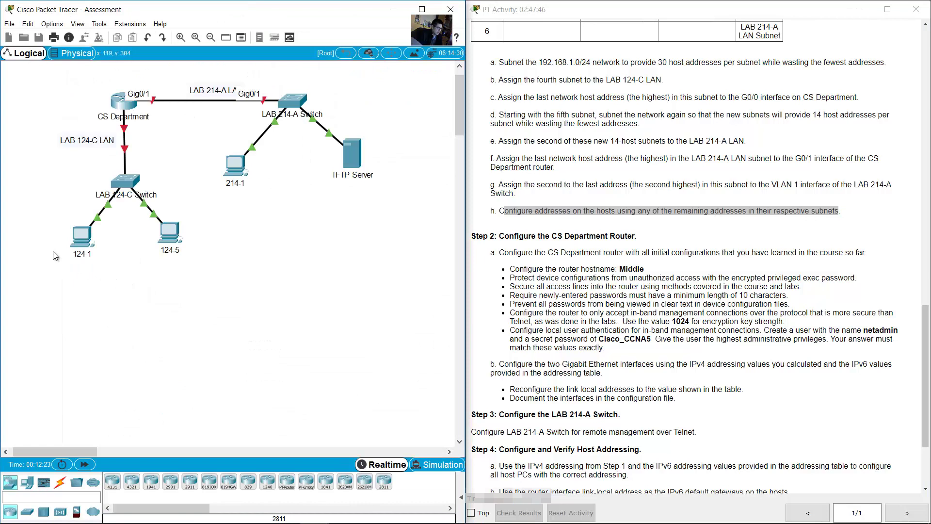
{"action": "left_click_drag", "start_coordinate": [42, 234], "coordinate": [205, 273]}
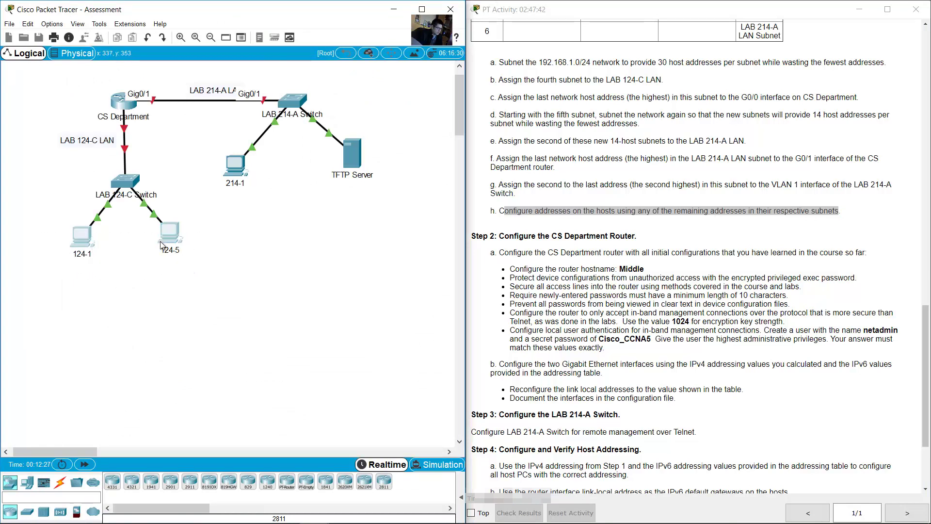
{"action": "left_click", "coordinate": [33, 117]}
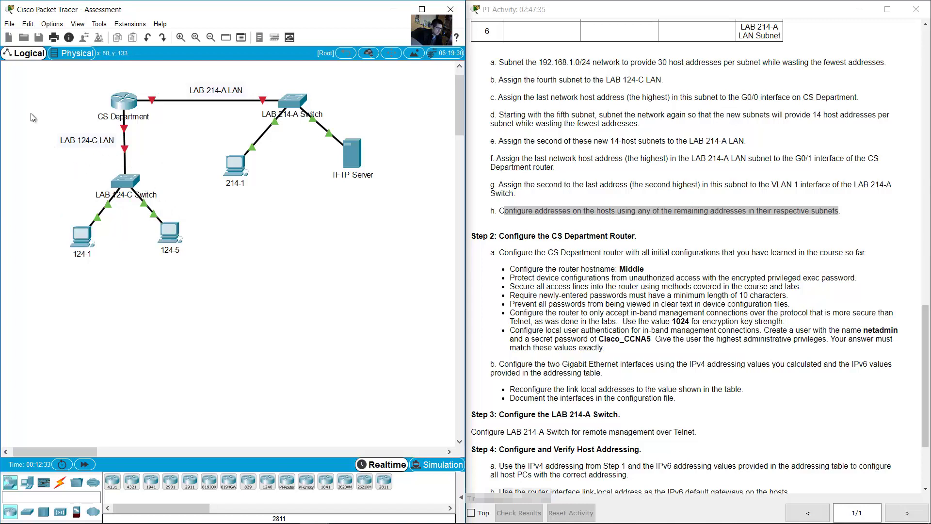
{"action": "left_click_drag", "start_coordinate": [32, 118], "coordinate": [97, 156]}
Step: Copy subnet 4's first address 192.168.1.97 from the subnet table
{"action": "left_click", "coordinate": [345, 513]}
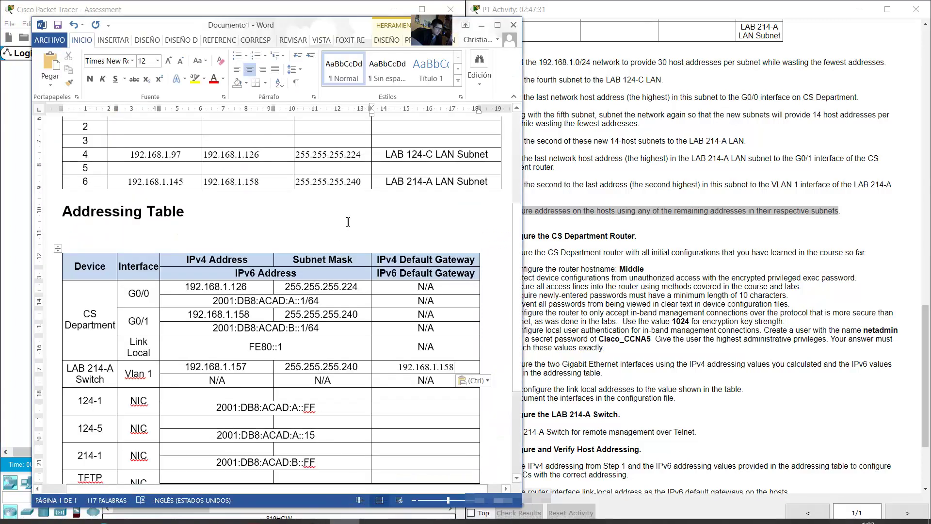
{"action": "scroll", "coordinate": [290, 272], "scroll_direction": "down", "scroll_amount": 2}
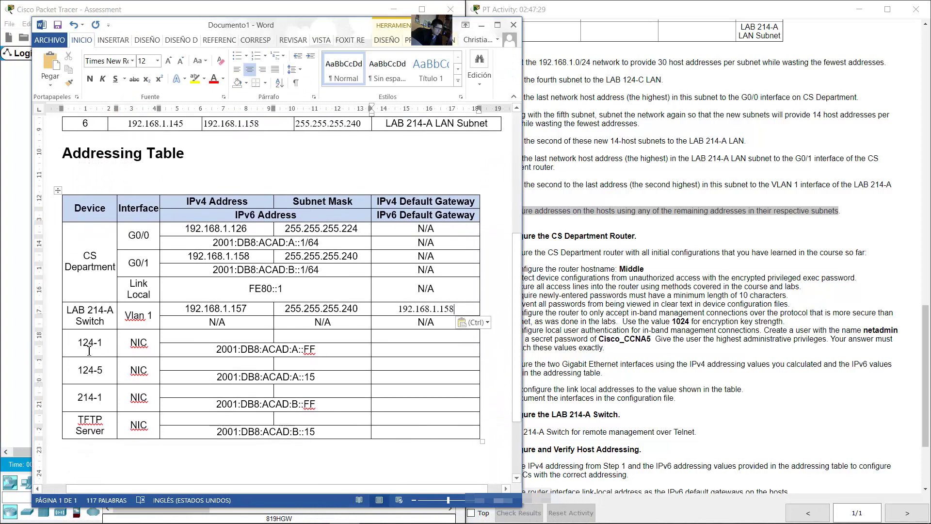
{"action": "left_click_drag", "start_coordinate": [89, 350], "coordinate": [97, 372]}
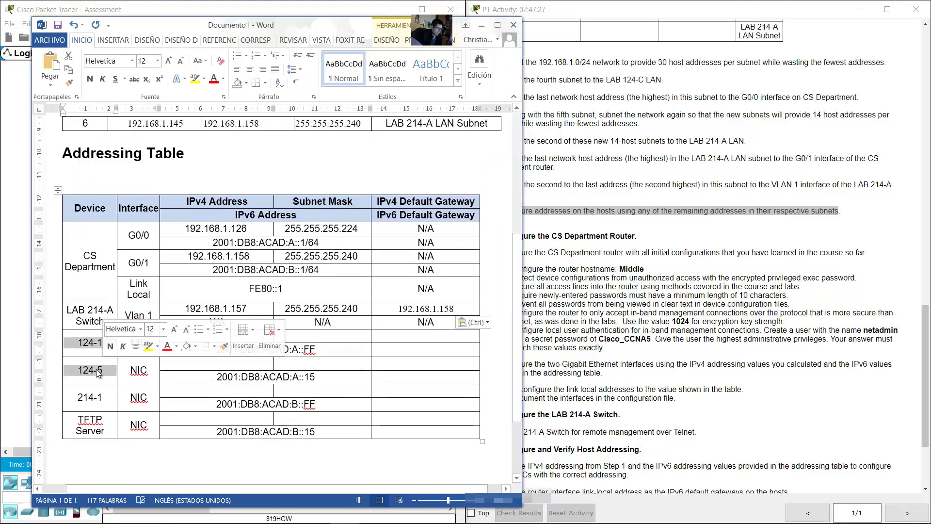
{"action": "scroll", "coordinate": [396, 156], "scroll_direction": "up", "scroll_amount": 2}
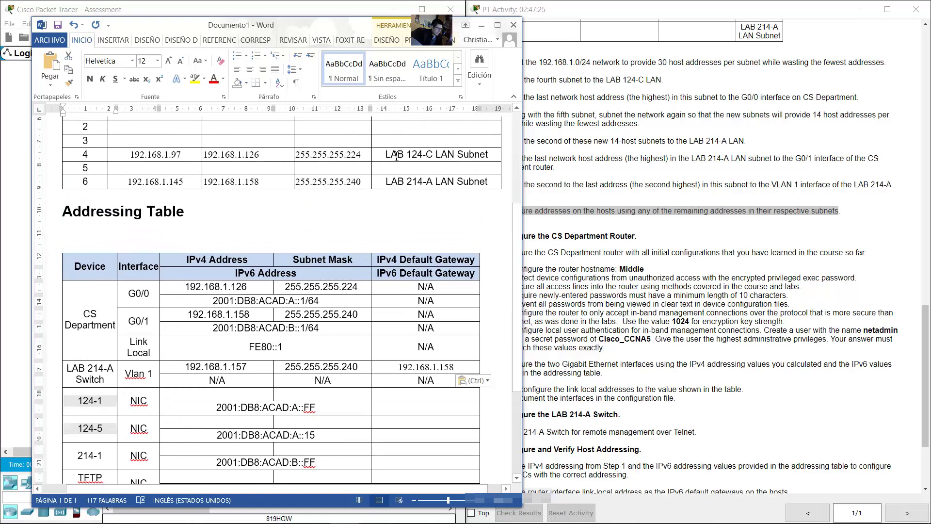
{"action": "left_click_drag", "start_coordinate": [396, 156], "coordinate": [435, 155]}
{"action": "scroll", "coordinate": [213, 127], "scroll_direction": "down", "scroll_amount": 1}
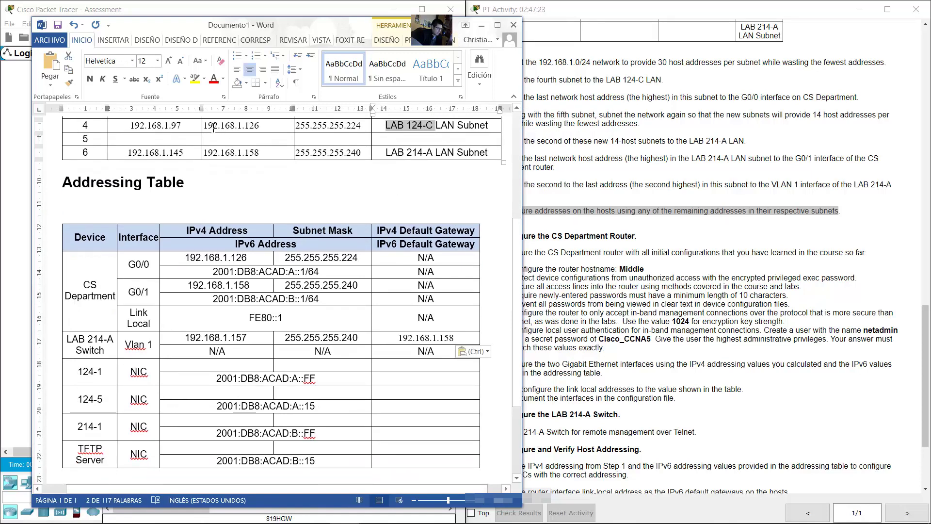
{"action": "left_click_drag", "start_coordinate": [184, 126], "coordinate": [129, 126]}
{"action": "right_click", "coordinate": [151, 128]}
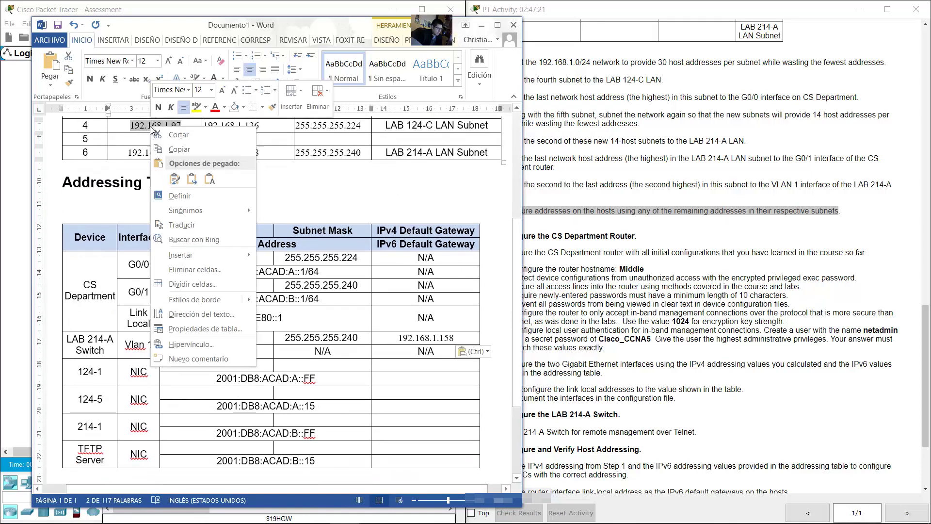
{"action": "left_click", "coordinate": [179, 151]}
Step: Enter 192.168.1.97 as 124-1's IPv4 address and 192.168.1.98 as 124-5's
{"action": "left_click", "coordinate": [190, 365]}
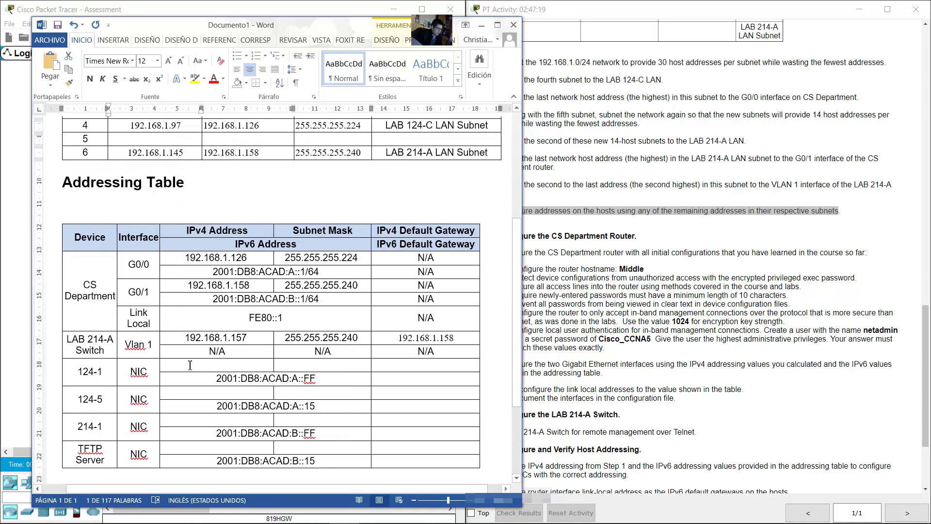
{"action": "left_click_drag", "start_coordinate": [79, 372], "coordinate": [99, 373]}
{"action": "right_click", "coordinate": [98, 372]}
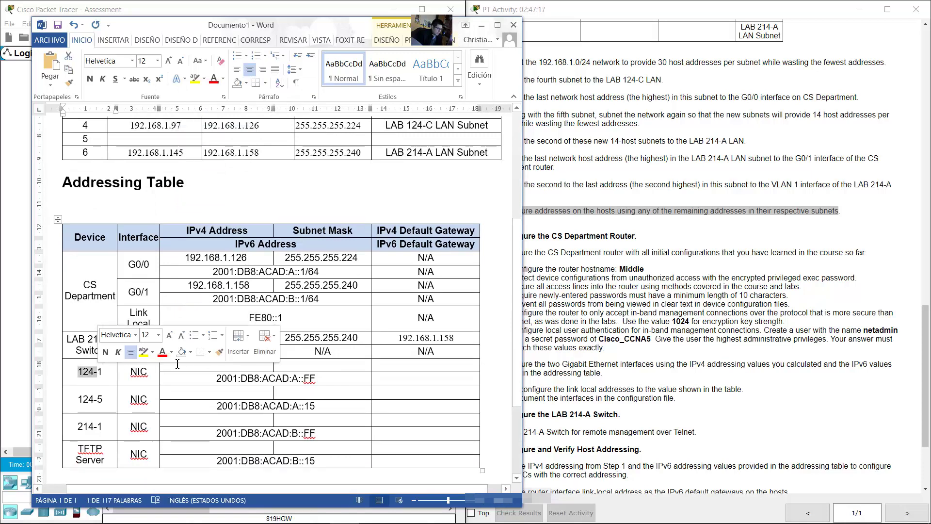
{"action": "left_click", "coordinate": [128, 396]}
{"action": "left_click", "coordinate": [216, 367]}
{"action": "right_click", "coordinate": [216, 367]}
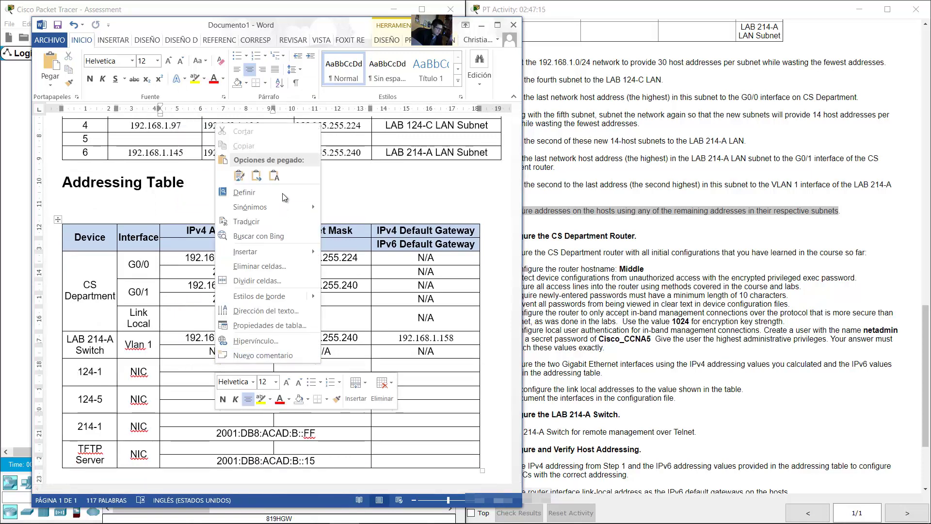
{"action": "left_click", "coordinate": [279, 178]}
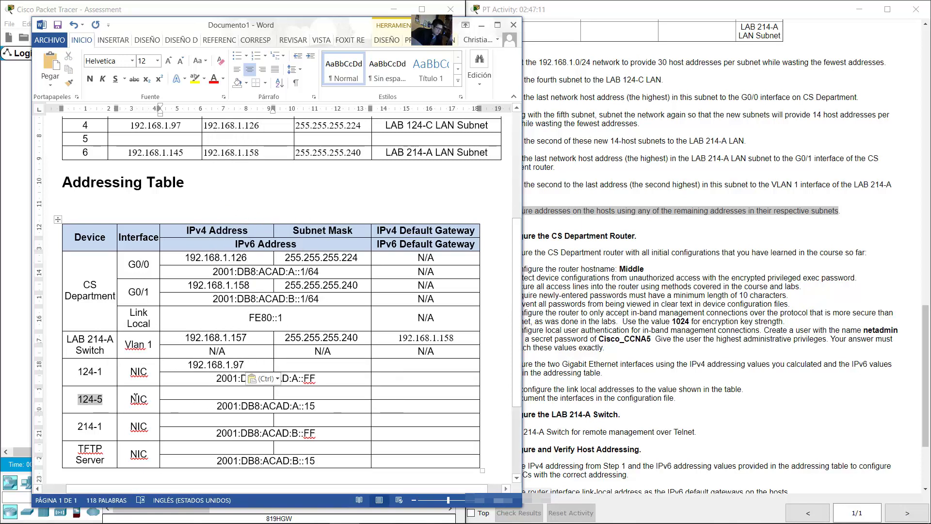
{"action": "right_click", "coordinate": [216, 396]}
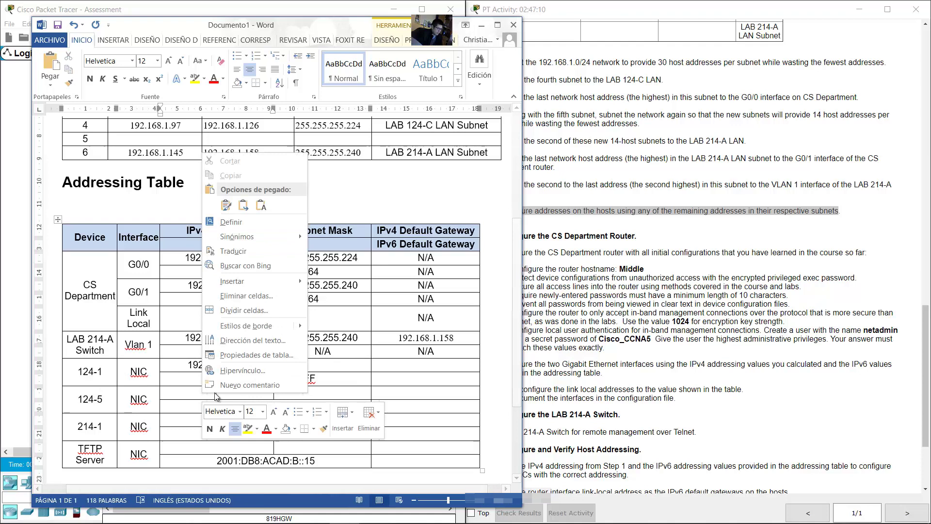
{"action": "left_click", "coordinate": [262, 205]}
{"action": "key", "text": "BackSpace"}
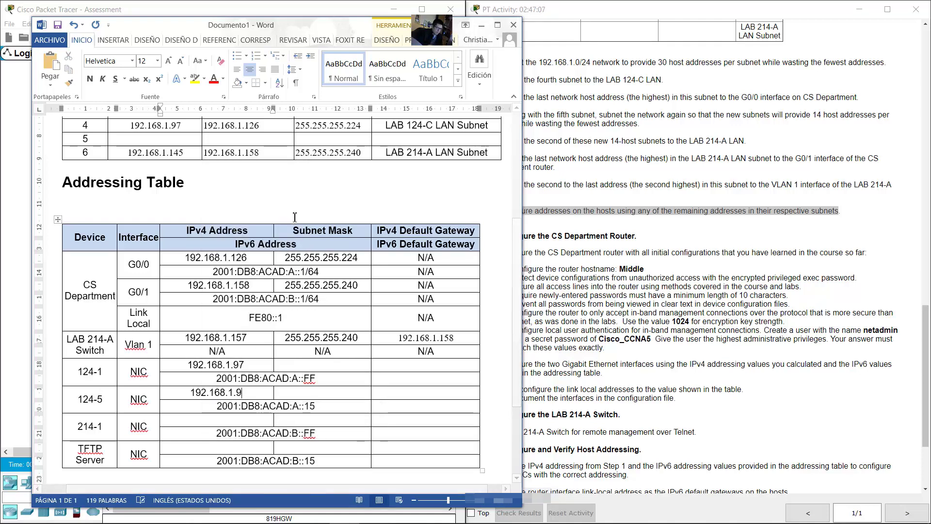
{"action": "type", "text": "8"}
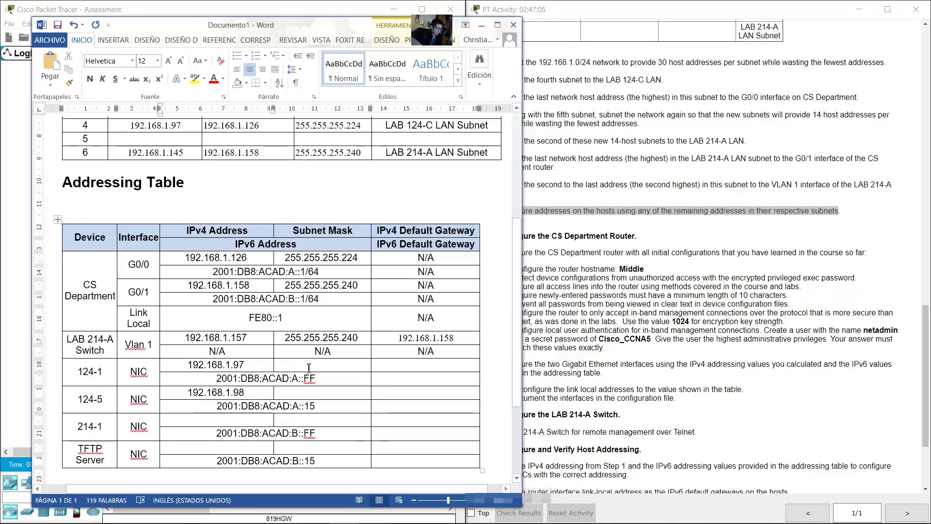
Step: Copy mask 255.255.255.224 into the subnet mask cells of 124-1 and 124-5
{"action": "left_click_drag", "start_coordinate": [364, 126], "coordinate": [311, 127]}
{"action": "right_click", "coordinate": [311, 127]}
{"action": "left_click", "coordinate": [354, 148]}
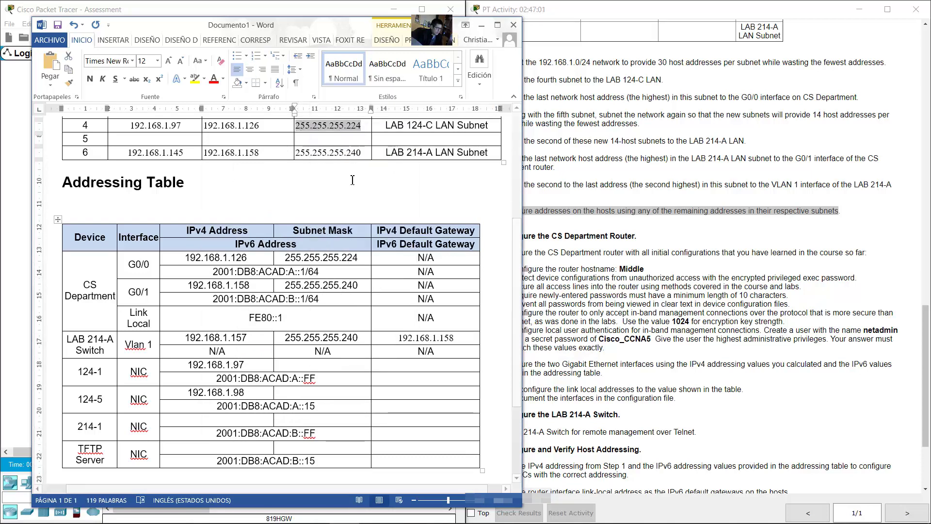
{"action": "left_click", "coordinate": [303, 366]}
{"action": "right_click", "coordinate": [304, 367]}
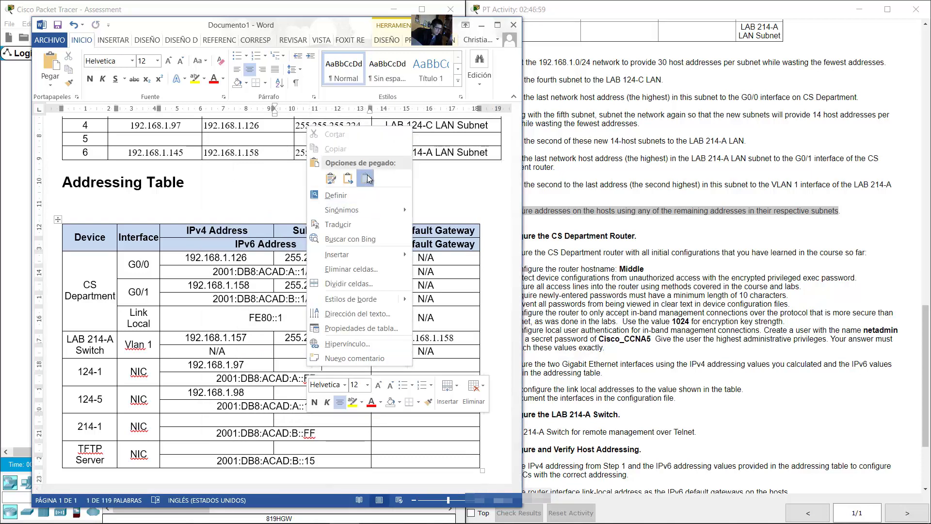
{"action": "left_click", "coordinate": [354, 177]}
{"action": "left_click", "coordinate": [320, 392]}
{"action": "right_click", "coordinate": [320, 392]}
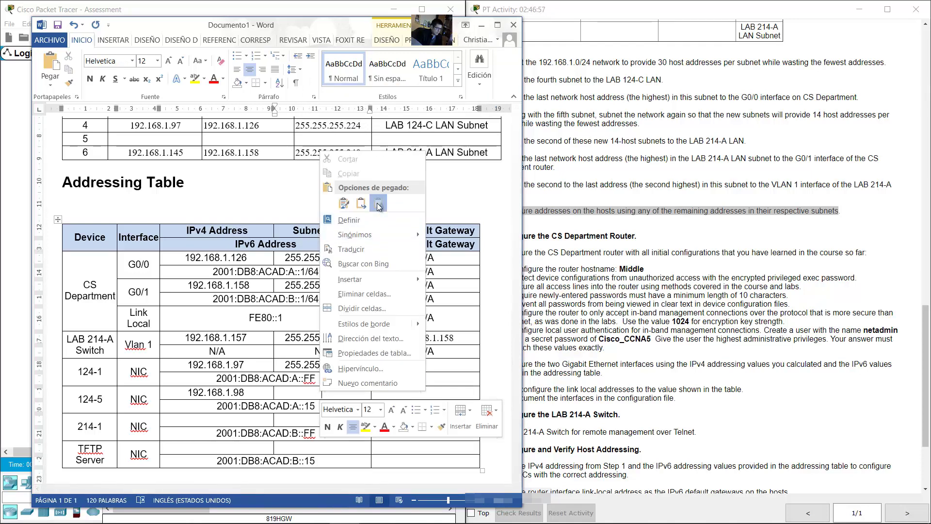
{"action": "left_click", "coordinate": [353, 204]}
Step: Check the topology, then select the CS Department G0/0 address 192.168.1.126 for copying
{"action": "left_click", "coordinate": [2, 206]}
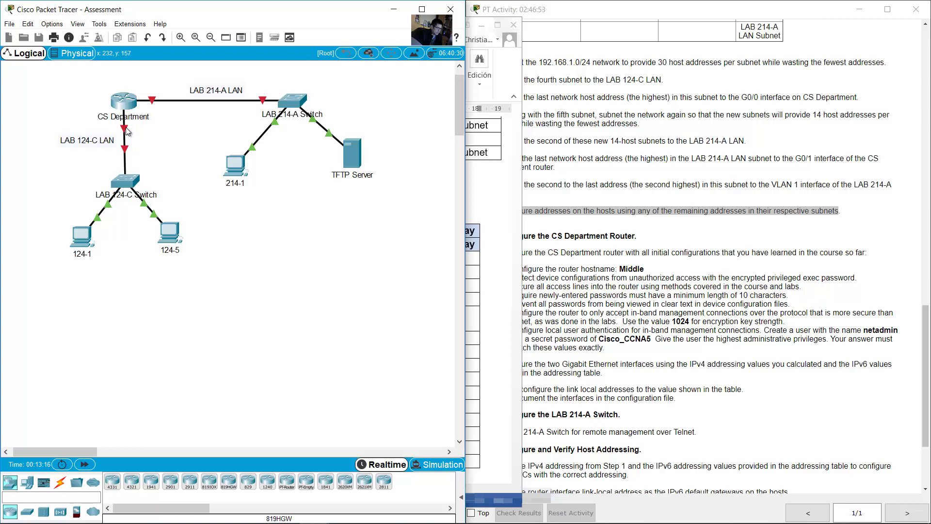
{"action": "mouse_move", "coordinate": [127, 132]}
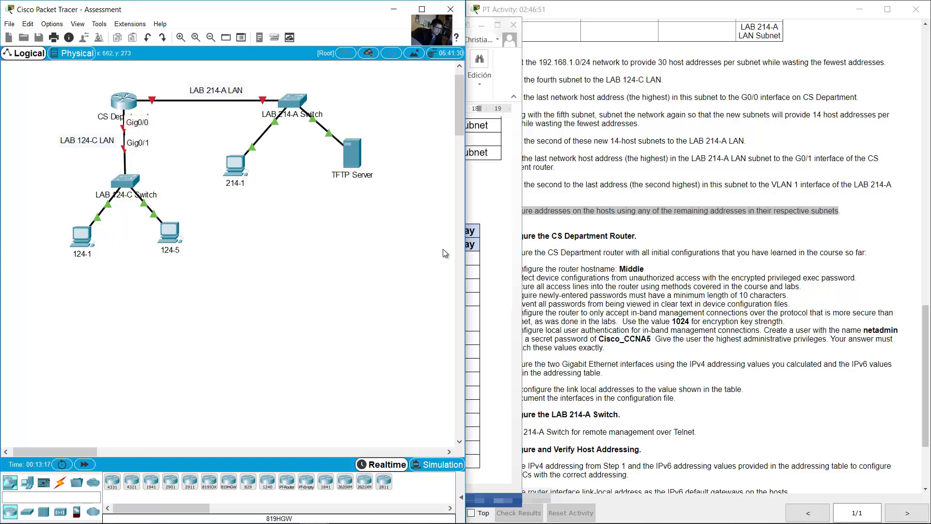
{"action": "left_click", "coordinate": [479, 297]}
{"action": "left_click_drag", "start_coordinate": [247, 260], "coordinate": [186, 258]}
{"action": "right_click", "coordinate": [196, 258]}
Step: Paste 192.168.1.126 into the default gateway cells of 124-1 and 124-5
{"action": "left_click", "coordinate": [231, 282]}
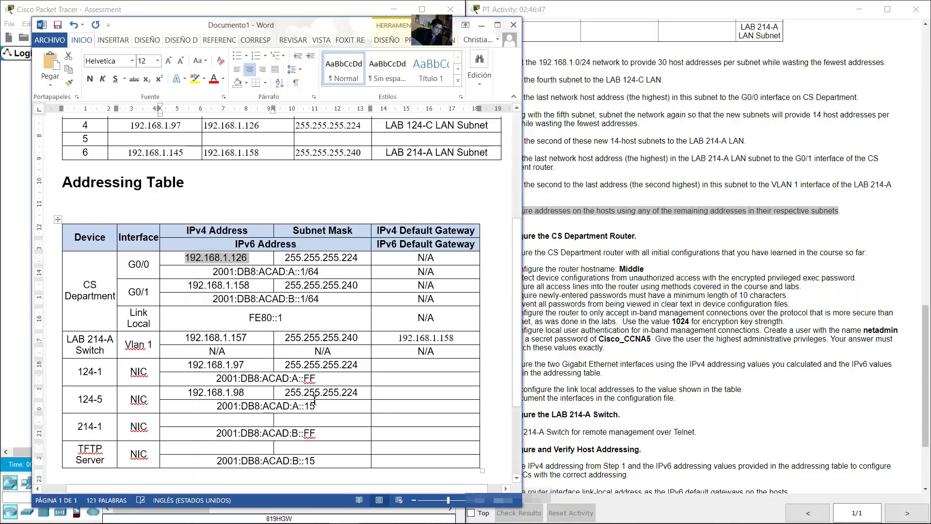
{"action": "left_click", "coordinate": [402, 363]}
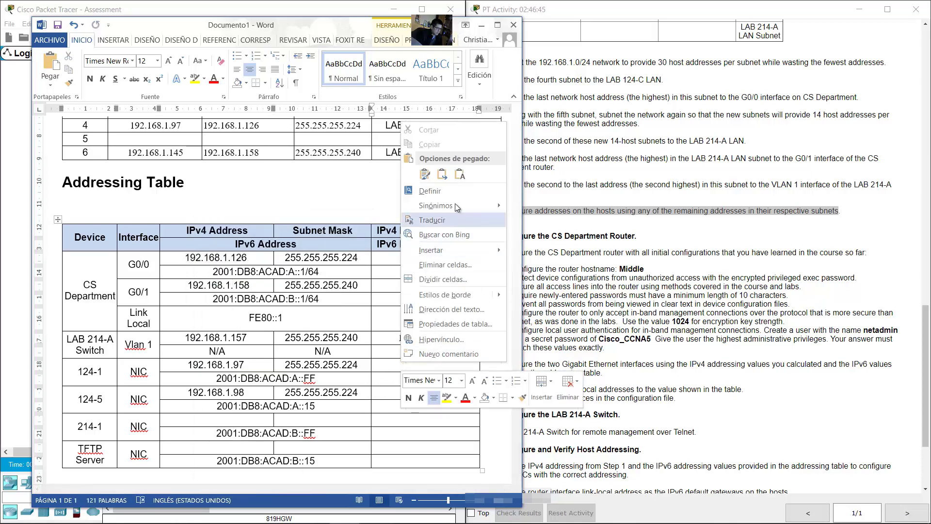
{"action": "left_click", "coordinate": [425, 174]}
{"action": "right_click", "coordinate": [413, 392]}
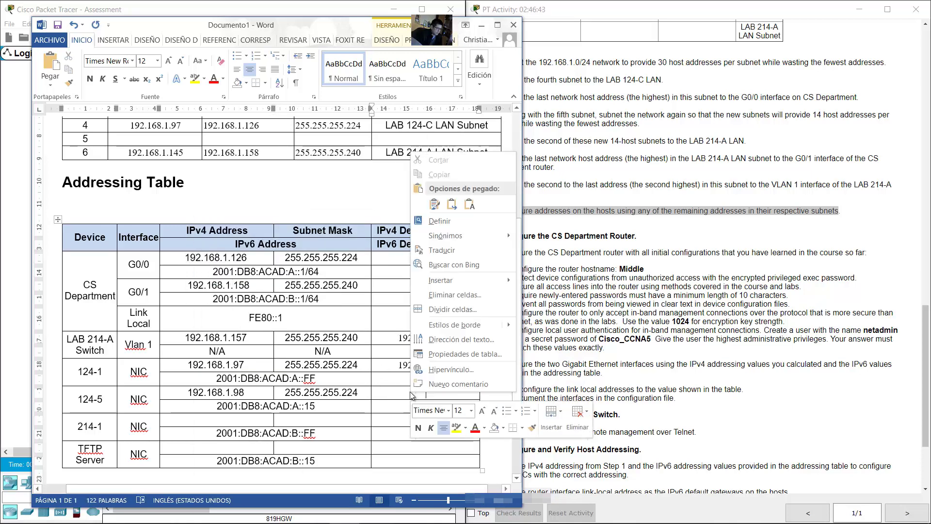
{"action": "left_click", "coordinate": [426, 175]}
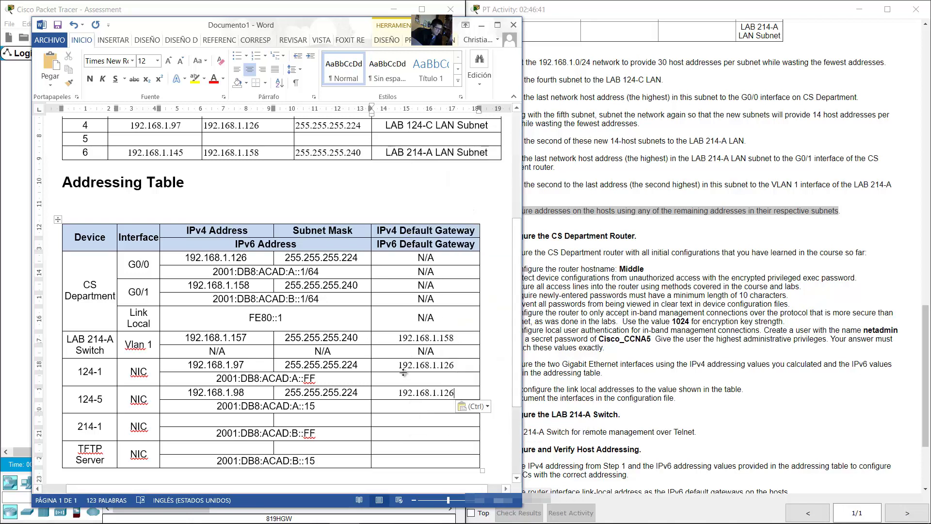
Step: Inspect PC 214-1, the TFTP Server and the LAB 214-A LAN label in the topology
{"action": "scroll", "coordinate": [320, 391], "scroll_direction": "down", "scroll_amount": 1}
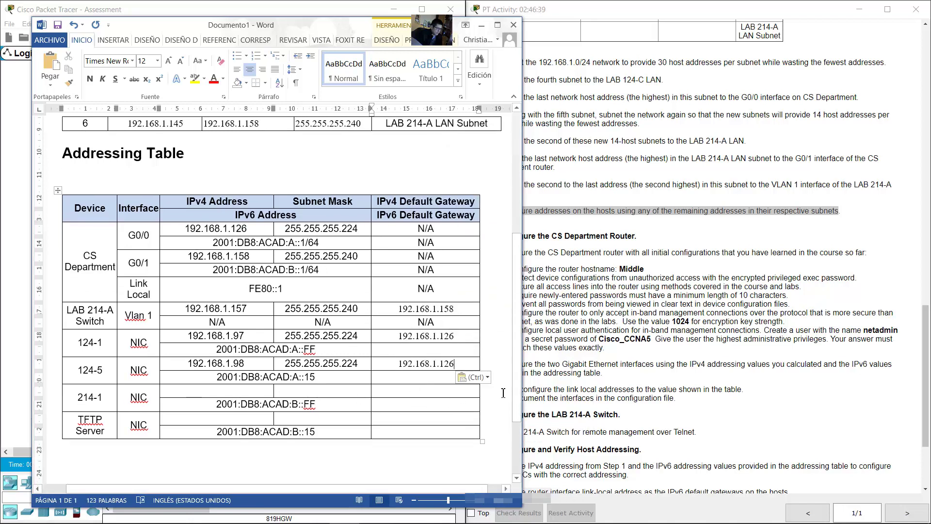
{"action": "key", "text": "alt+Tab"}
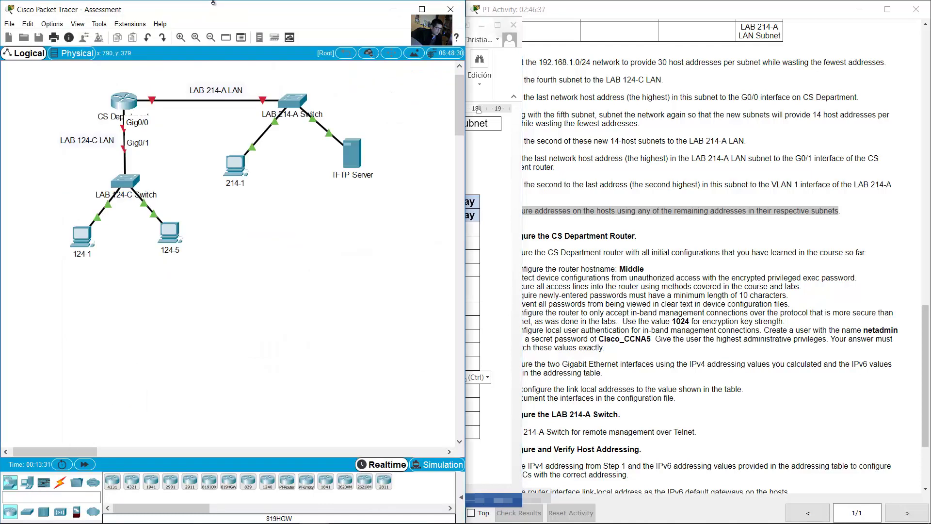
{"action": "left_click_drag", "start_coordinate": [225, 170], "coordinate": [287, 192]}
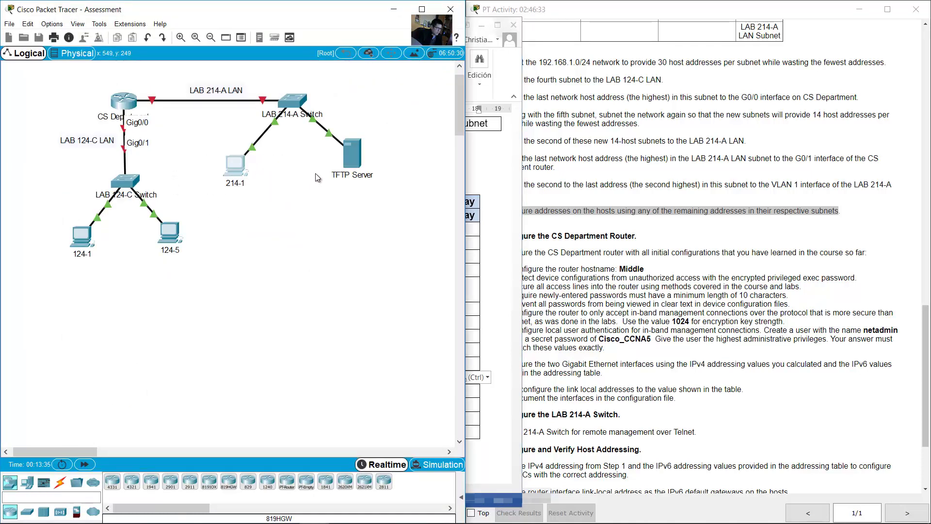
{"action": "left_click_drag", "start_coordinate": [318, 155], "coordinate": [371, 191]}
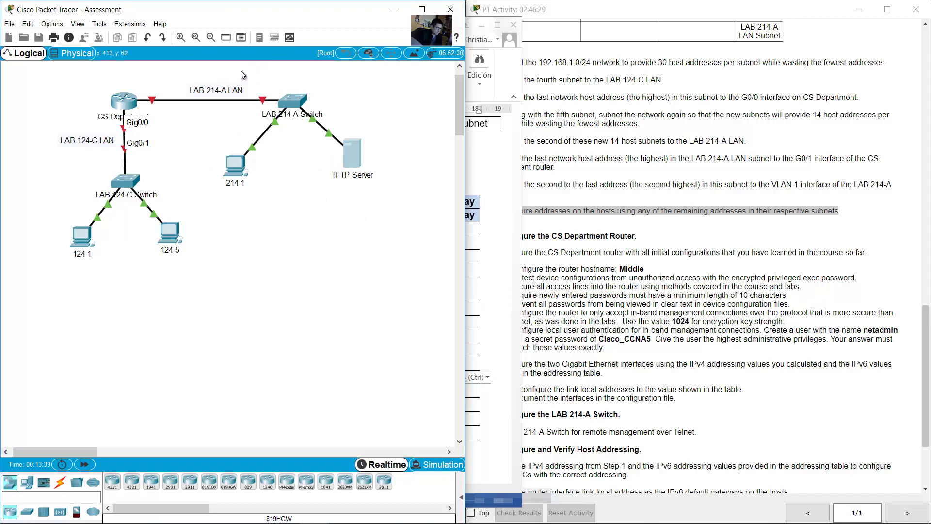
{"action": "left_click_drag", "start_coordinate": [261, 69], "coordinate": [186, 102]}
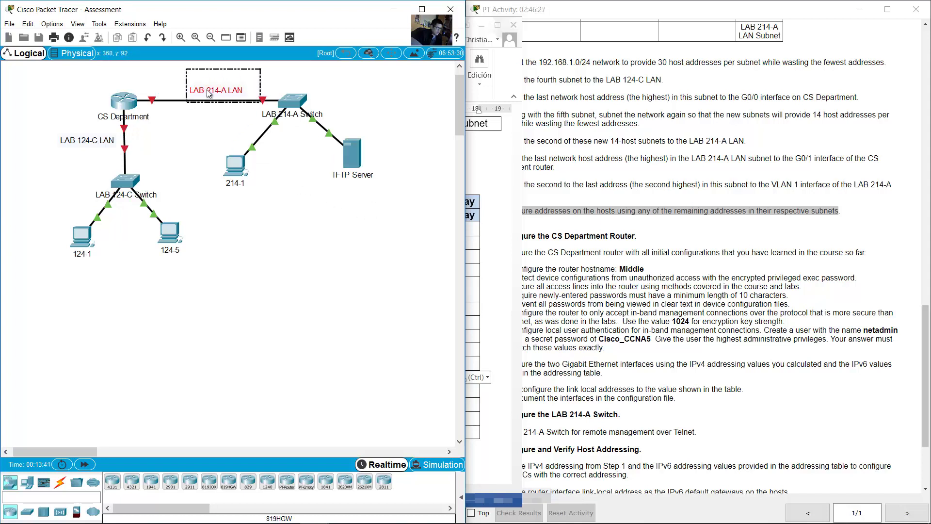
{"action": "left_click", "coordinate": [491, 201]}
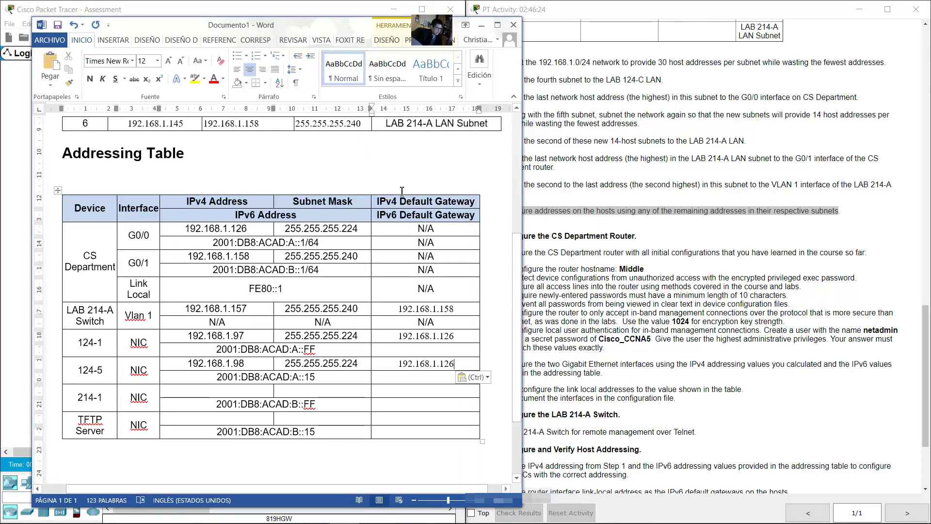
Step: Give host 214-1 subnet 6's first address, 192.168.1.145
{"action": "key", "text": "ctrl+v"}
{"action": "left_click_drag", "start_coordinate": [387, 153], "coordinate": [451, 156]}
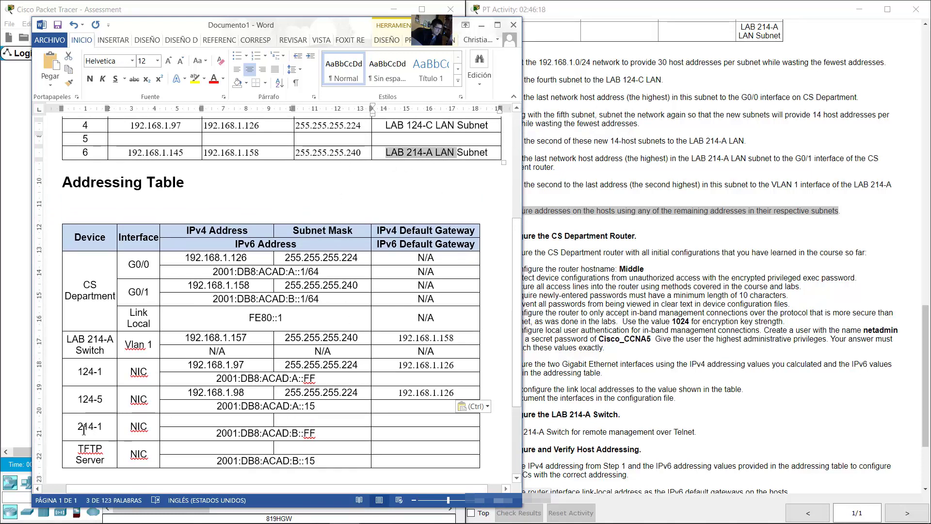
{"action": "left_click_drag", "start_coordinate": [78, 427], "coordinate": [104, 426]}
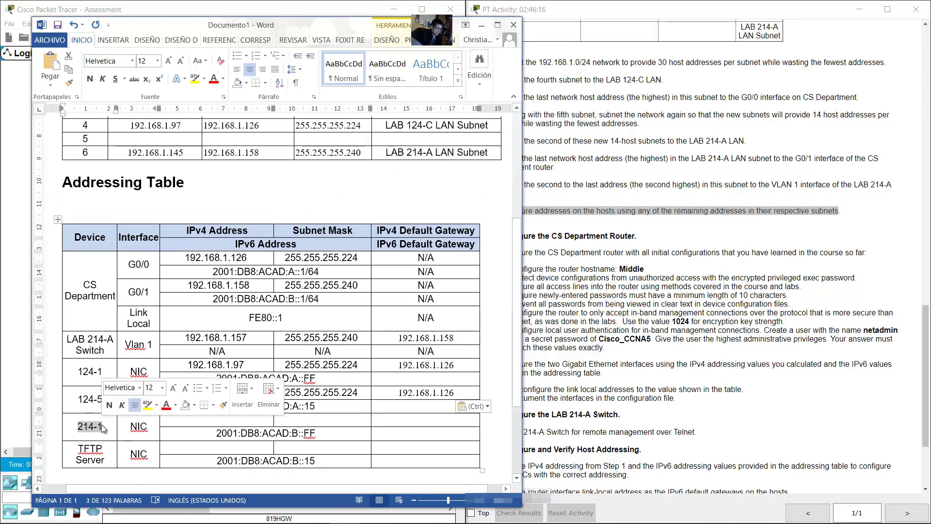
{"action": "left_click_drag", "start_coordinate": [128, 152], "coordinate": [184, 154]}
{"action": "right_click", "coordinate": [170, 155]}
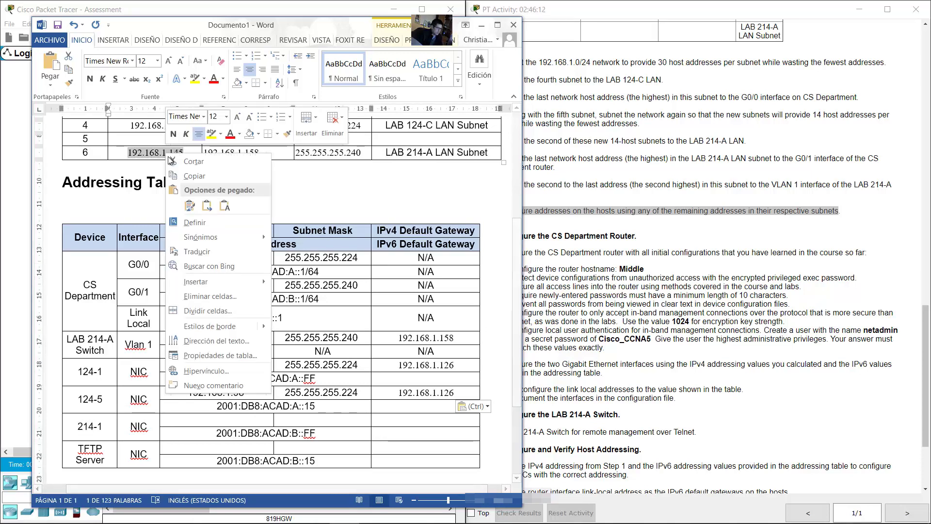
{"action": "left_click", "coordinate": [191, 176]}
{"action": "left_click", "coordinate": [221, 420]}
{"action": "right_click", "coordinate": [222, 420]}
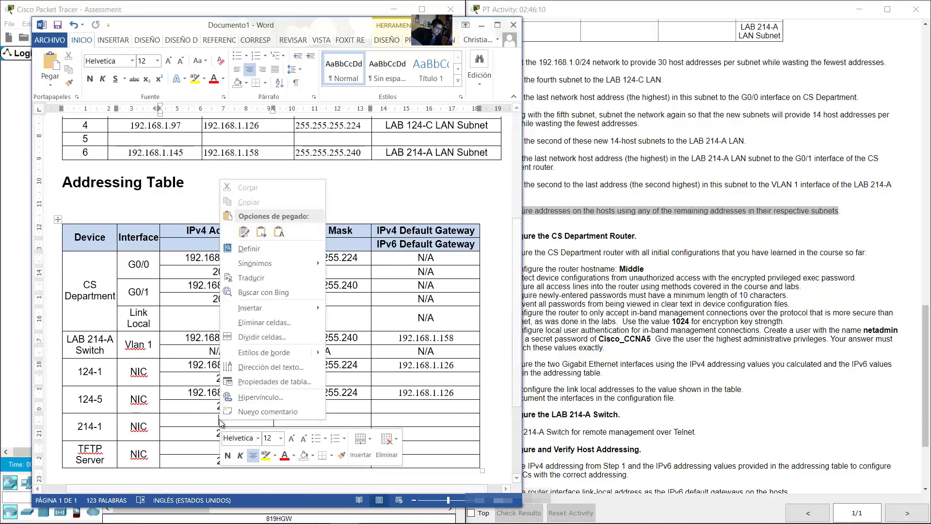
{"action": "left_click", "coordinate": [303, 233]}
Step: Set the TFTP Server's IPv4 address to 192.168.1.146
{"action": "scroll", "coordinate": [275, 314], "scroll_direction": "down", "scroll_amount": 2}
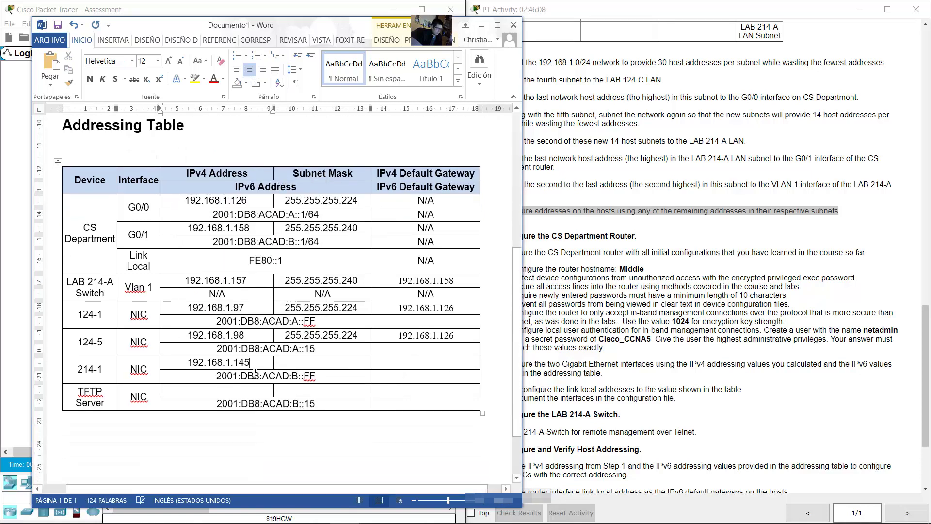
{"action": "right_click", "coordinate": [213, 391]}
{"action": "left_click", "coordinate": [317, 178]}
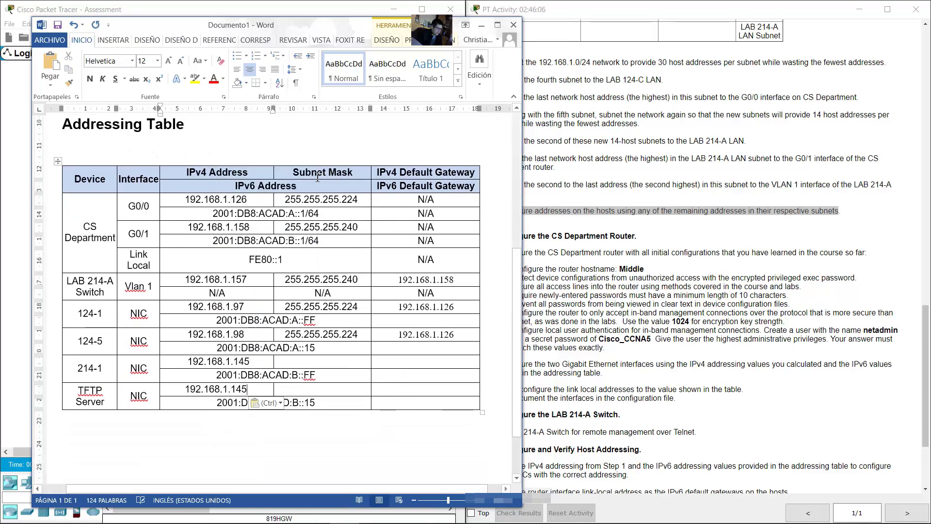
{"action": "key", "text": "BackSpace"}
{"action": "type", "text": "6"}
Step: Copy mask 255.255.255.240 into the 214-1 and TFTP Server mask cells
{"action": "scroll", "coordinate": [318, 194], "scroll_direction": "up", "scroll_amount": 3}
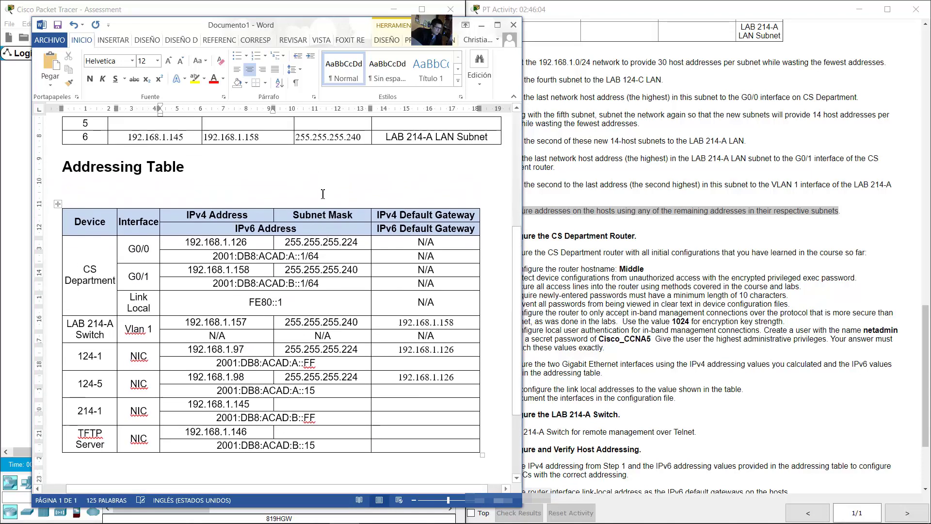
{"action": "double_click", "coordinate": [307, 181]}
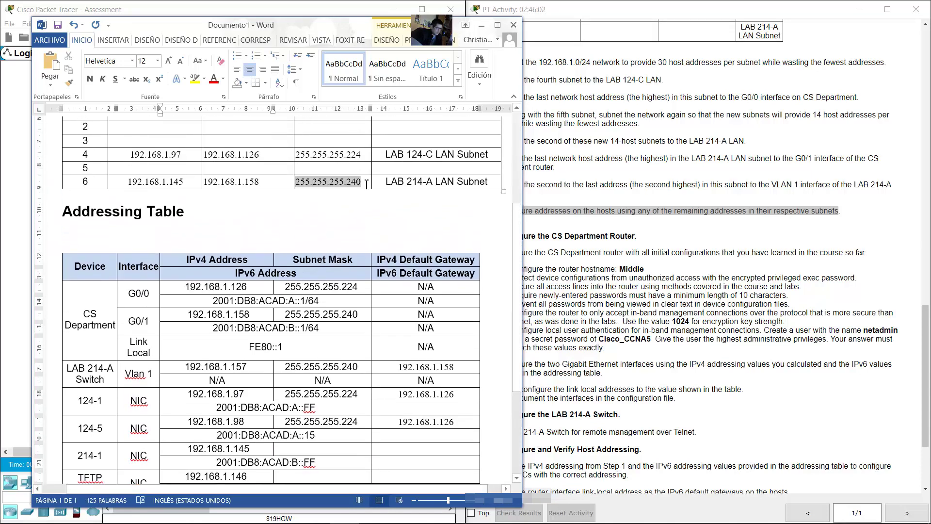
{"action": "right_click", "coordinate": [355, 182]}
{"action": "left_click", "coordinate": [380, 209]}
{"action": "scroll", "coordinate": [345, 394], "scroll_direction": "down", "scroll_amount": 3}
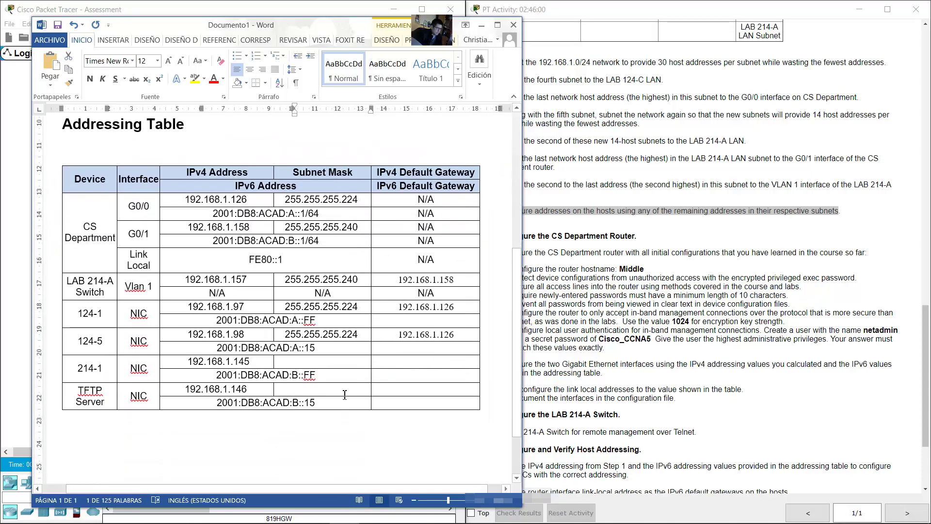
{"action": "right_click", "coordinate": [314, 365]}
{"action": "left_click", "coordinate": [369, 177]}
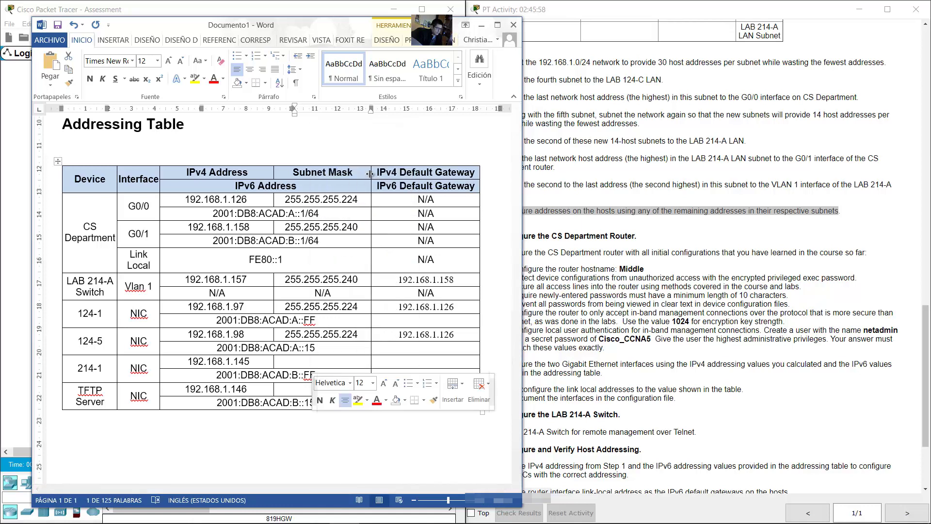
{"action": "right_click", "coordinate": [326, 388]}
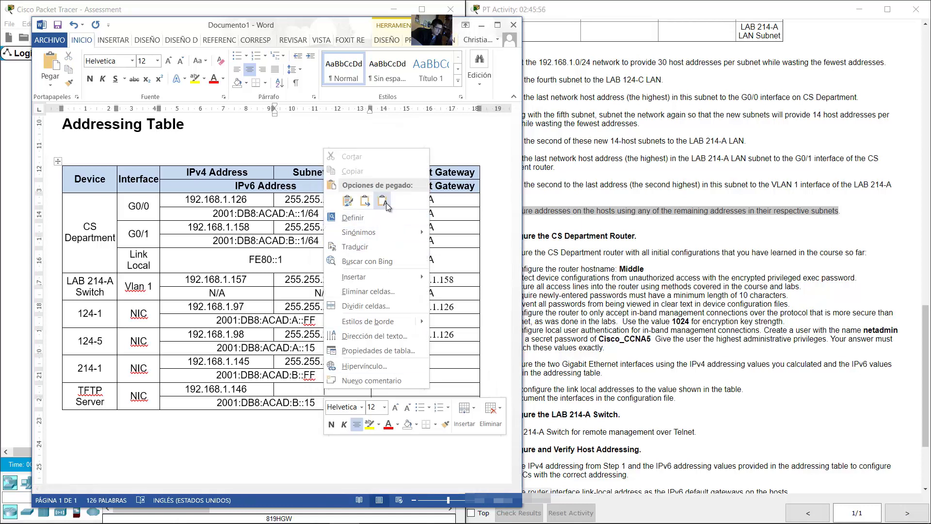
{"action": "left_click", "coordinate": [386, 202]}
{"action": "scroll", "coordinate": [413, 376], "scroll_direction": "up", "scroll_amount": 5}
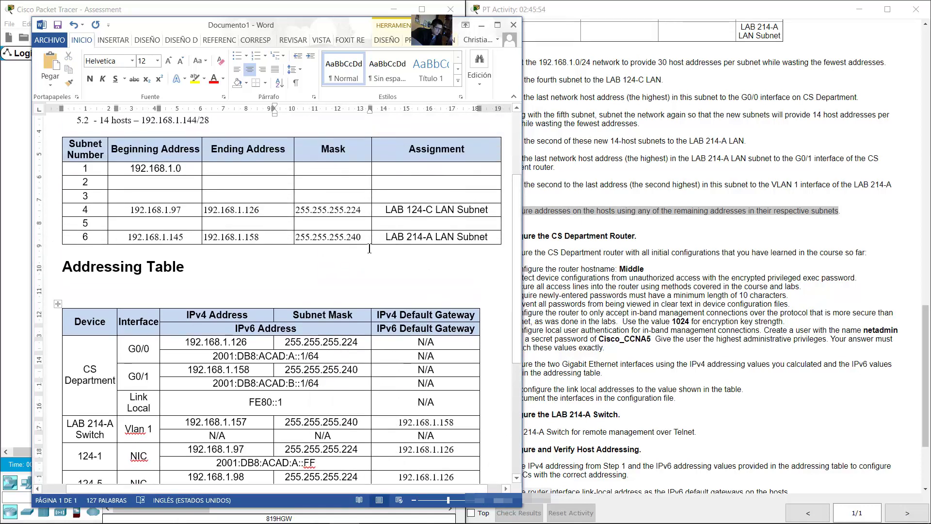
Step: Set the default gateway of 214-1 and the TFTP Server to G0/1's 192.168.1.158
{"action": "key", "text": "alt+Tab"}
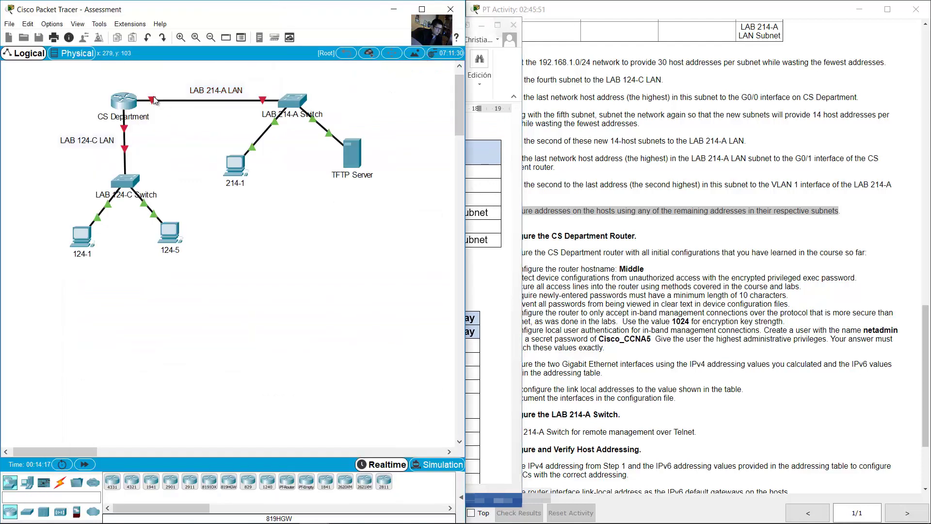
{"action": "mouse_move", "coordinate": [153, 100]}
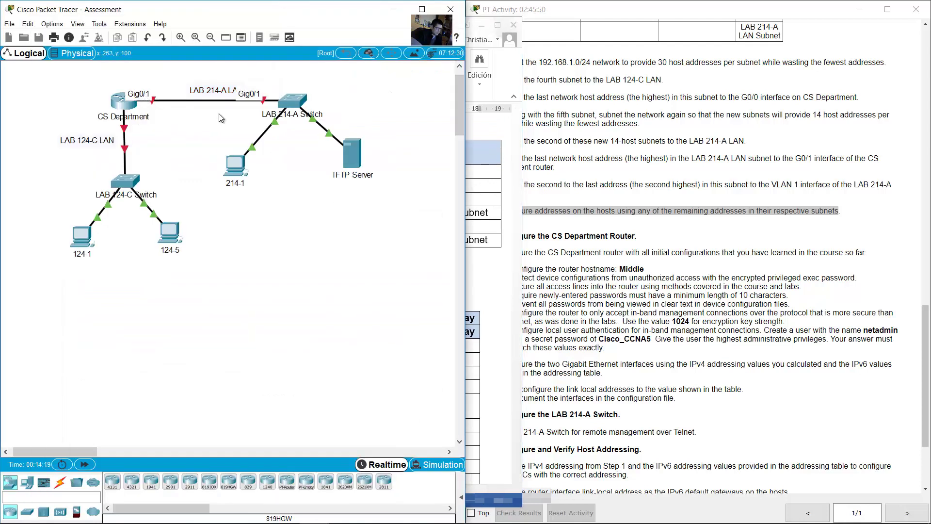
{"action": "key", "text": "alt+Tab"}
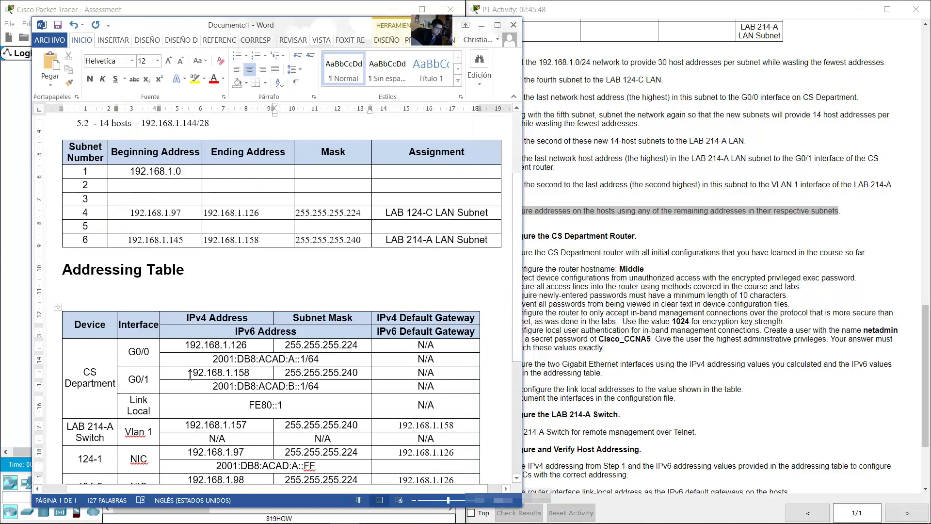
{"action": "left_click_drag", "start_coordinate": [189, 376], "coordinate": [249, 375]}
{"action": "right_click", "coordinate": [247, 376]}
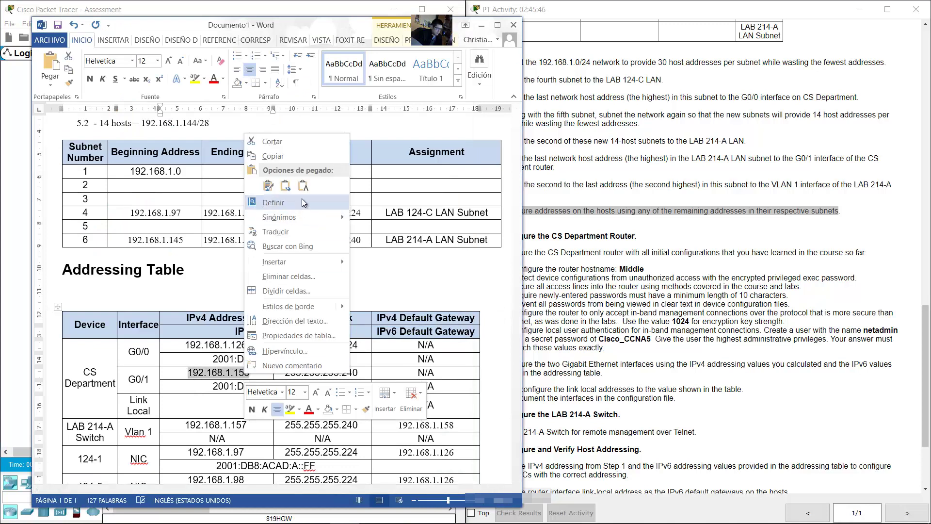
{"action": "left_click", "coordinate": [273, 156]}
{"action": "scroll", "coordinate": [401, 387], "scroll_direction": "down", "scroll_amount": 3}
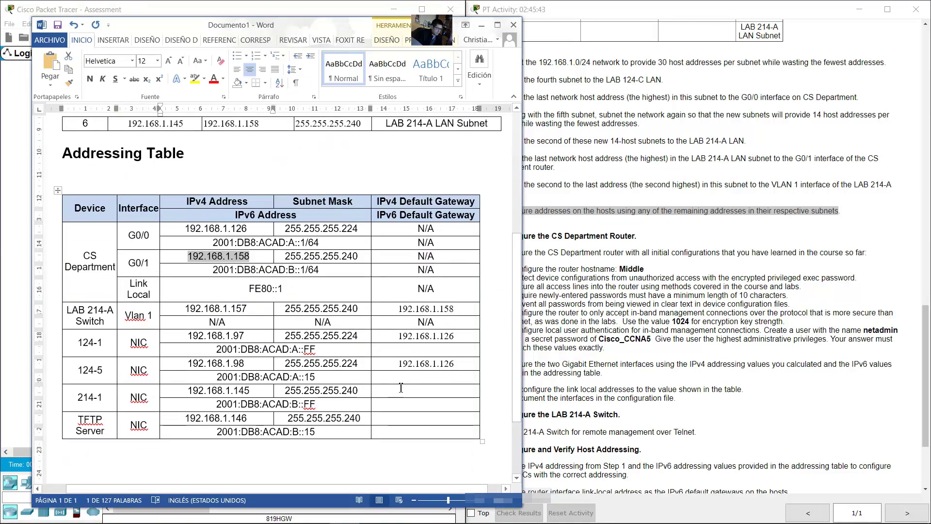
{"action": "right_click", "coordinate": [401, 388]}
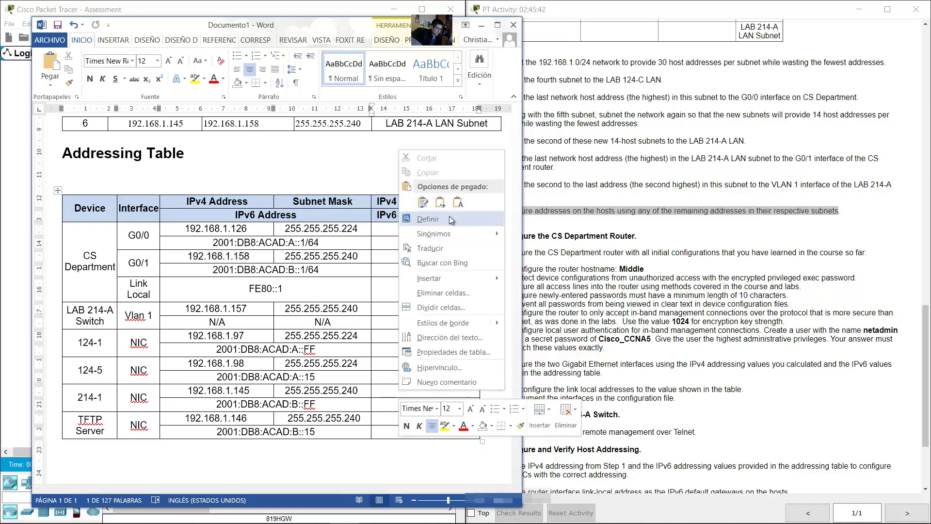
{"action": "left_click", "coordinate": [423, 202]}
{"action": "right_click", "coordinate": [416, 421]}
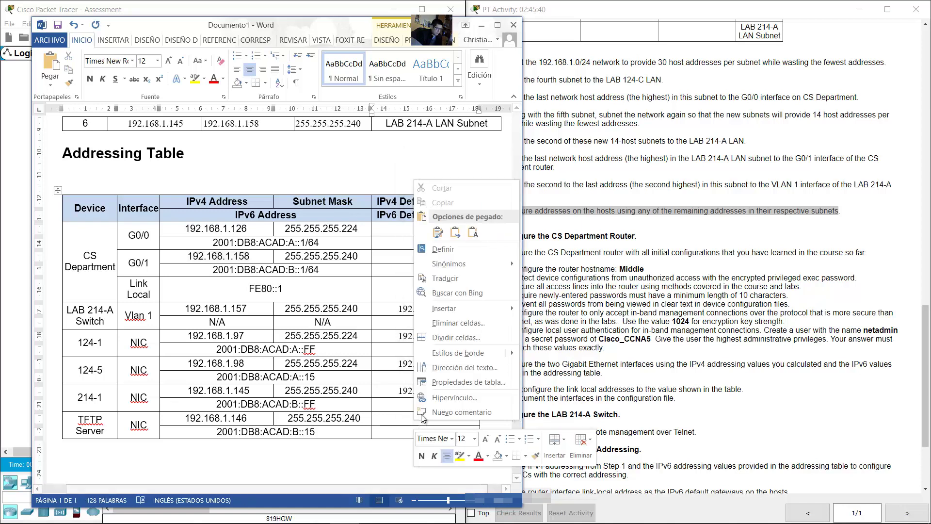
{"action": "left_click", "coordinate": [423, 202]}
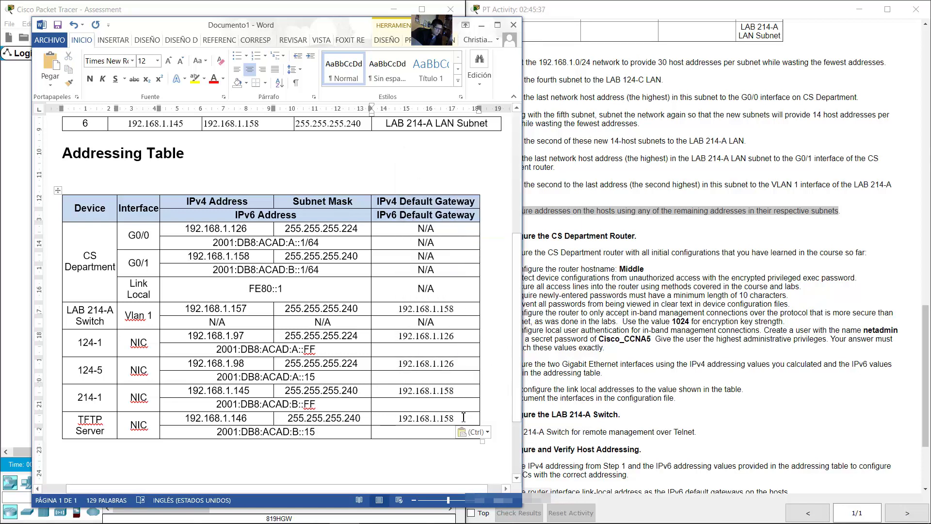
{"action": "left_click", "coordinate": [588, 377]}
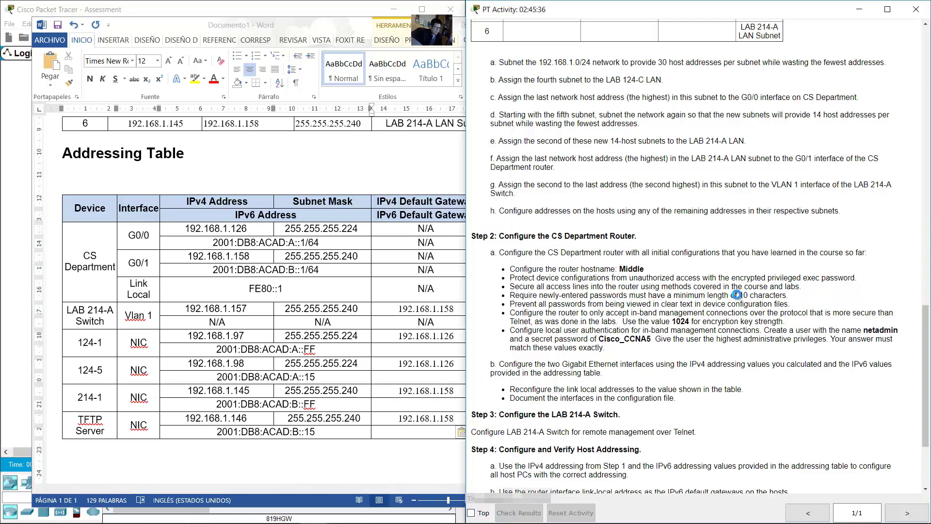
{"action": "scroll", "coordinate": [740, 298], "scroll_direction": "down", "scroll_amount": 3}
Step: Copy the router's link-local address FE80::1 from the Addressing Table
{"action": "left_click", "coordinate": [444, 325]}
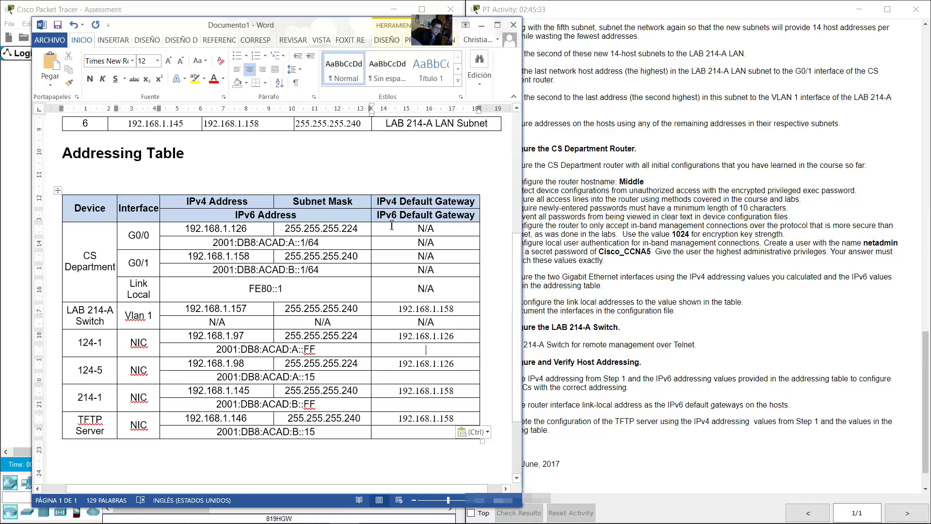
{"action": "triple_click", "coordinate": [423, 215]}
{"action": "left_click", "coordinate": [377, 350]}
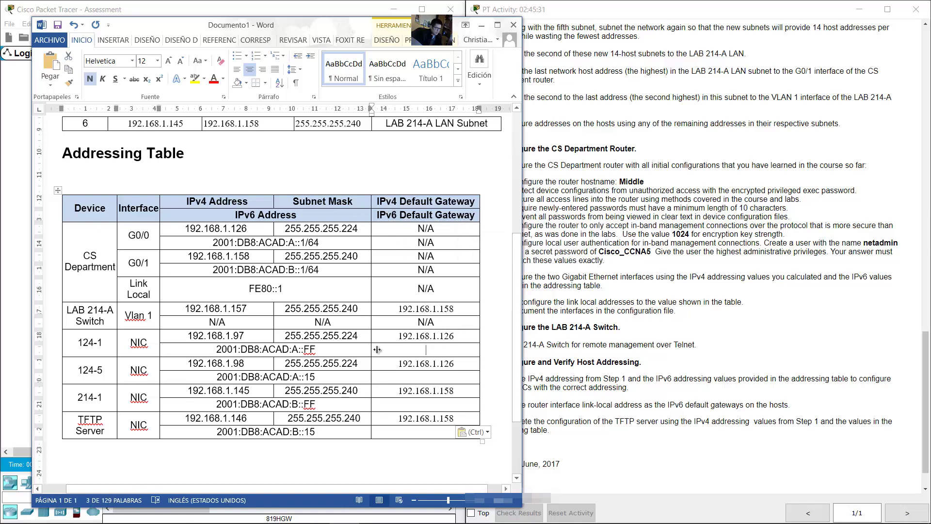
{"action": "left_click_drag", "start_coordinate": [295, 350], "coordinate": [216, 350]}
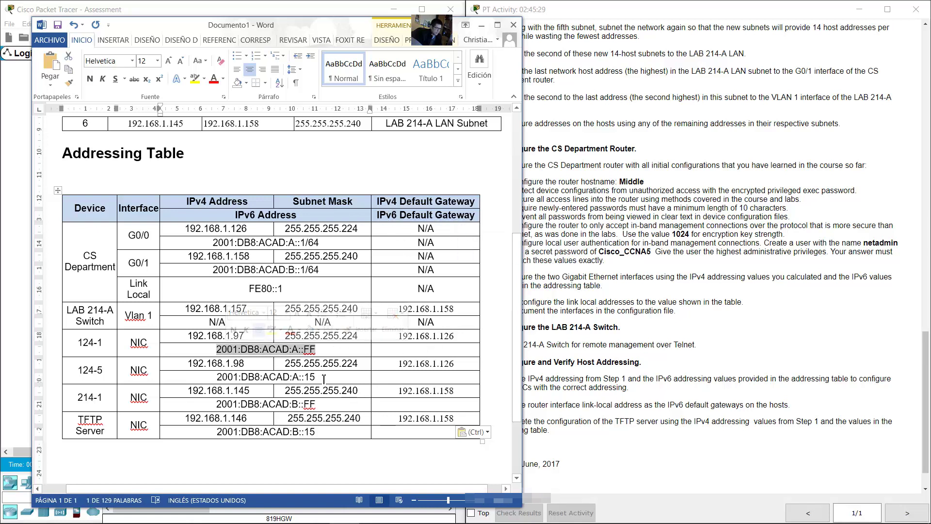
{"action": "left_click_drag", "start_coordinate": [316, 376], "coordinate": [218, 374]}
{"action": "left_click", "coordinate": [453, 343]}
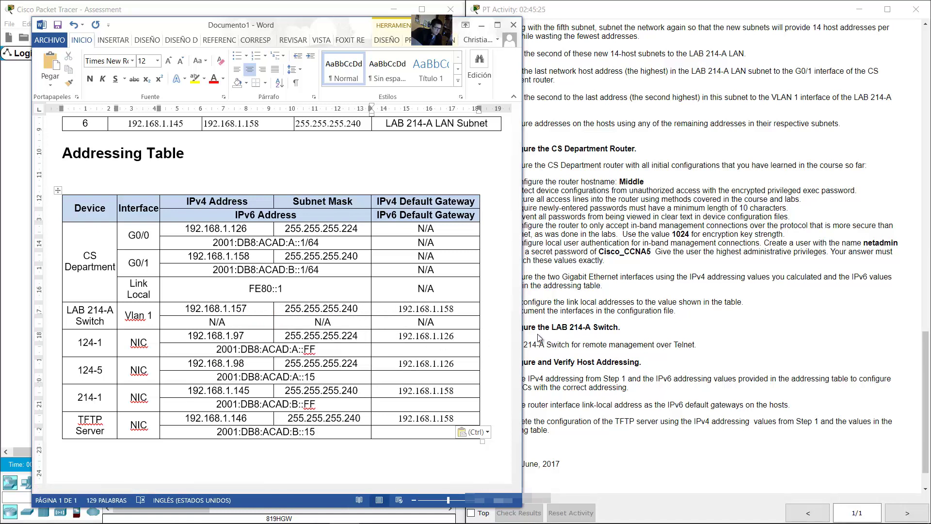
{"action": "left_click_drag", "start_coordinate": [291, 293], "coordinate": [250, 289]}
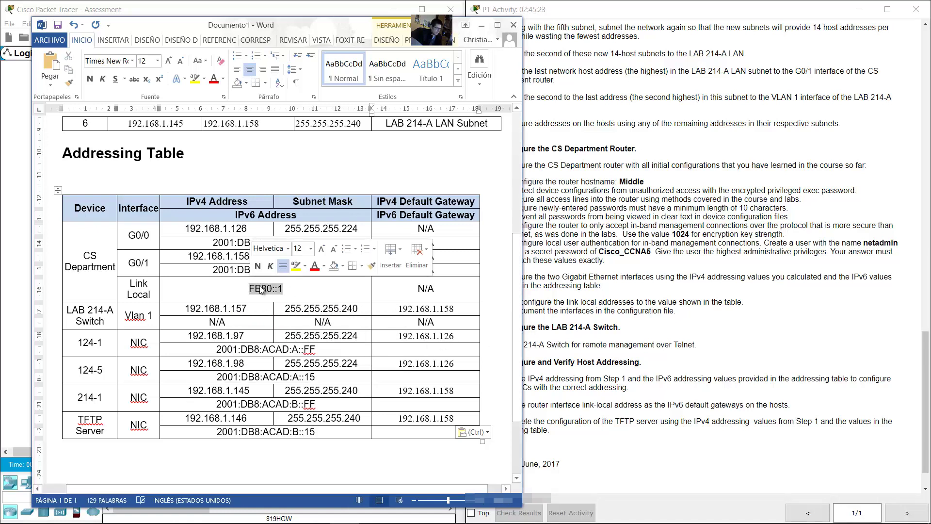
{"action": "right_click", "coordinate": [262, 289]}
{"action": "left_click", "coordinate": [239, 287]}
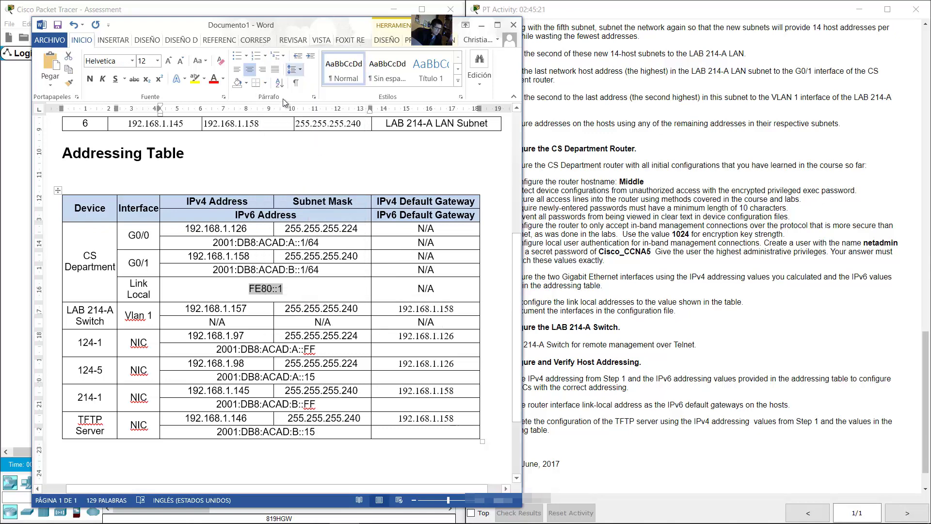
Step: Paste FE80::1 into the IPv6 gateway cells of 124-1, 124-5, 214-1 and the TFTP Server
{"action": "left_click", "coordinate": [401, 350]}
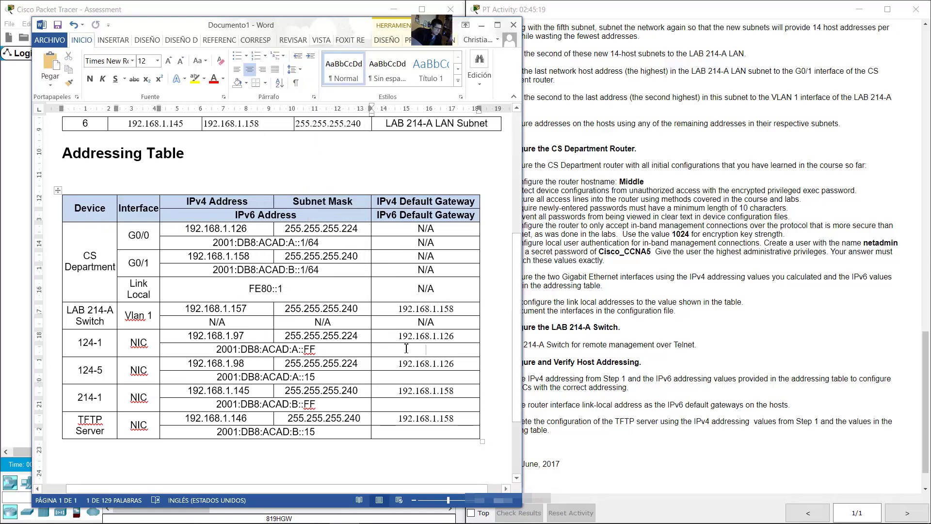
{"action": "right_click", "coordinate": [424, 352]}
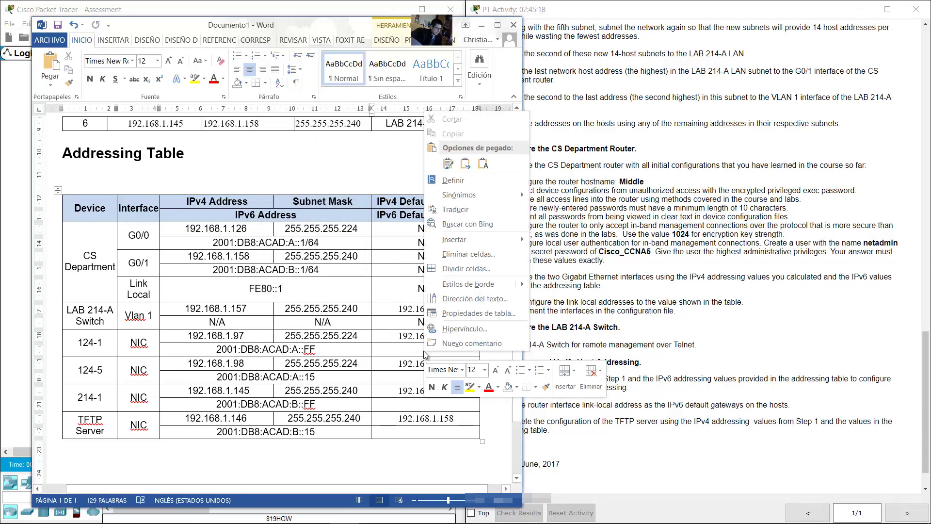
{"action": "left_click", "coordinate": [483, 164]}
{"action": "right_click", "coordinate": [430, 376]}
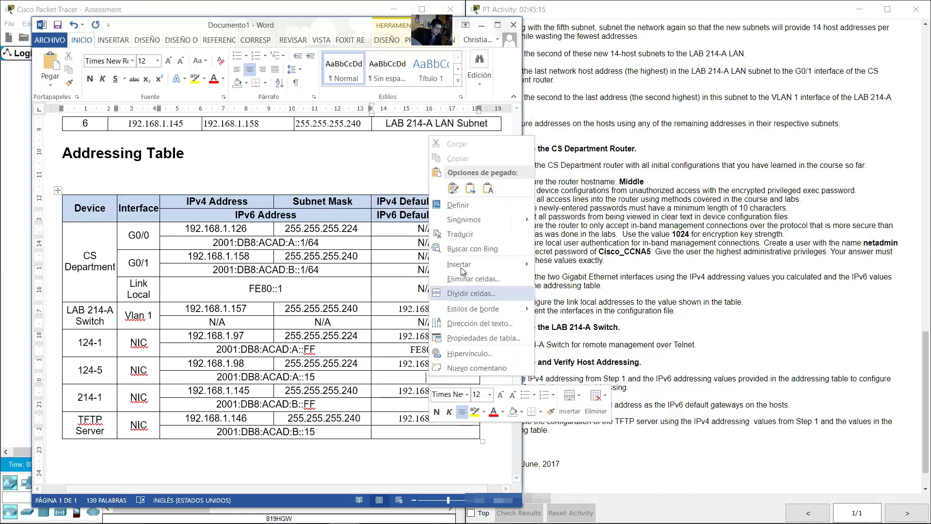
{"action": "left_click", "coordinate": [483, 191]}
{"action": "right_click", "coordinate": [431, 403]}
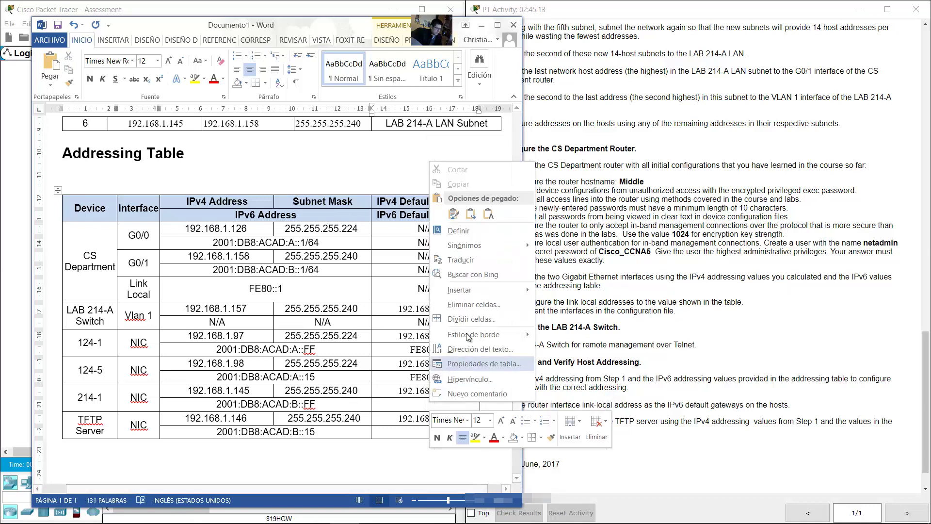
{"action": "left_click", "coordinate": [483, 218]}
{"action": "right_click", "coordinate": [430, 430]}
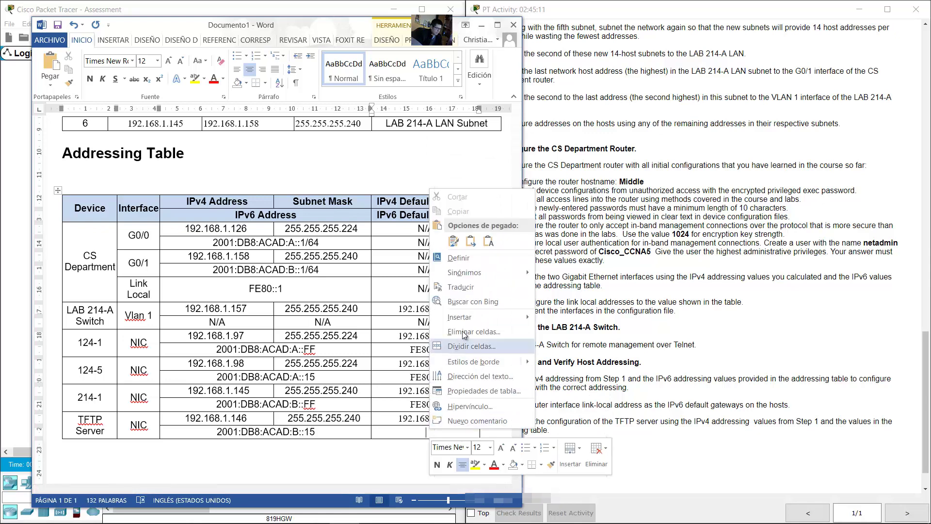
{"action": "left_click", "coordinate": [484, 261]}
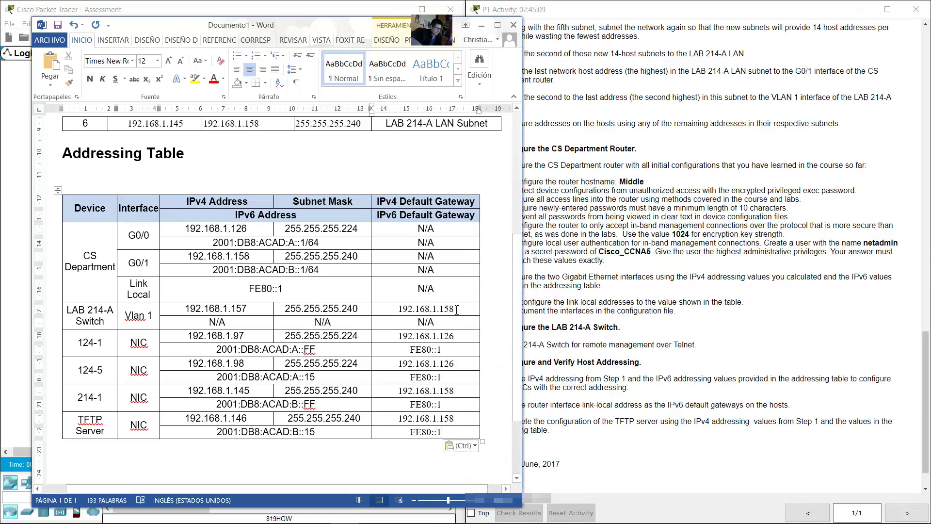
{"action": "left_click", "coordinate": [721, 329]}
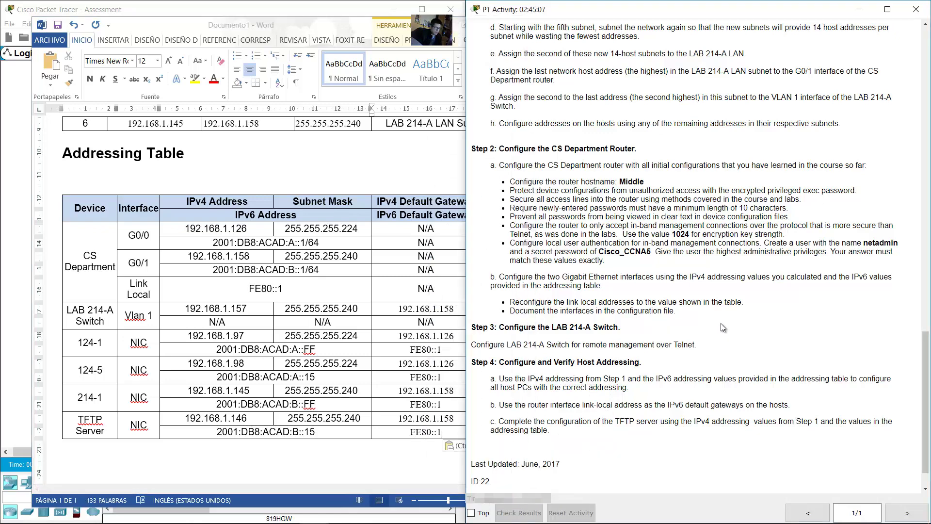
Step: Find the Configure the CS Department Router task; the router's Config access is locked
{"action": "scroll", "coordinate": [728, 315], "scroll_direction": "down", "scroll_amount": 3}
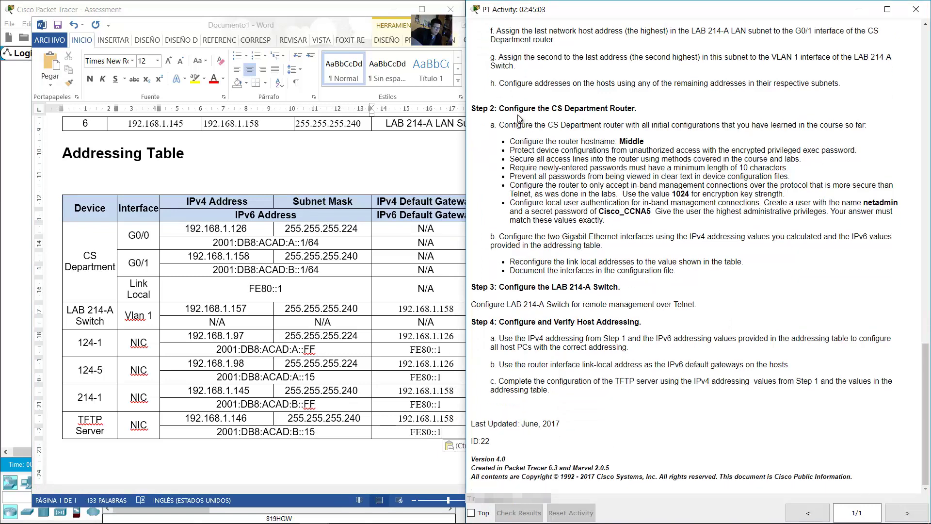
{"action": "left_click_drag", "start_coordinate": [526, 110], "coordinate": [640, 111]}
{"action": "key", "text": "alt+Tab"}
{"action": "left_click", "coordinate": [124, 102]}
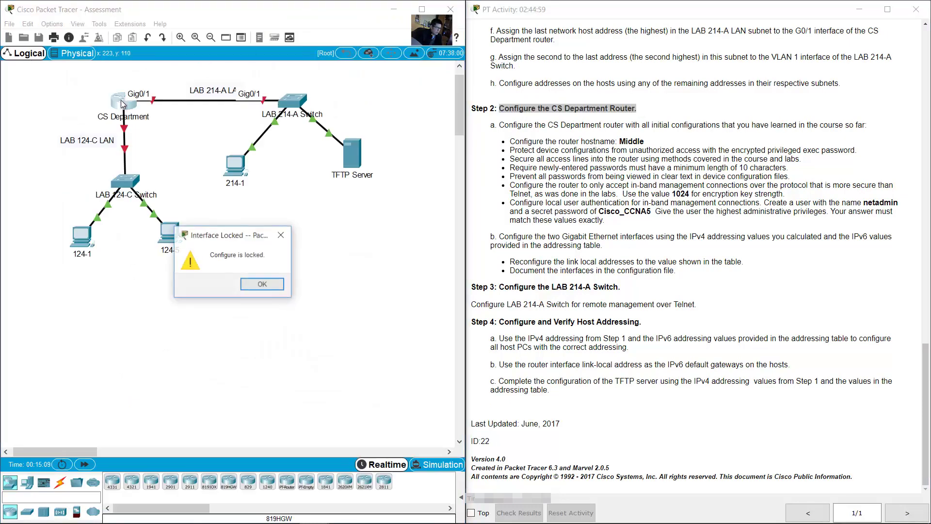
{"action": "left_click", "coordinate": [264, 284]}
Step: Run a console cable from PC 124-1's RS 232 port to the router's Console port
{"action": "left_click", "coordinate": [61, 481]}
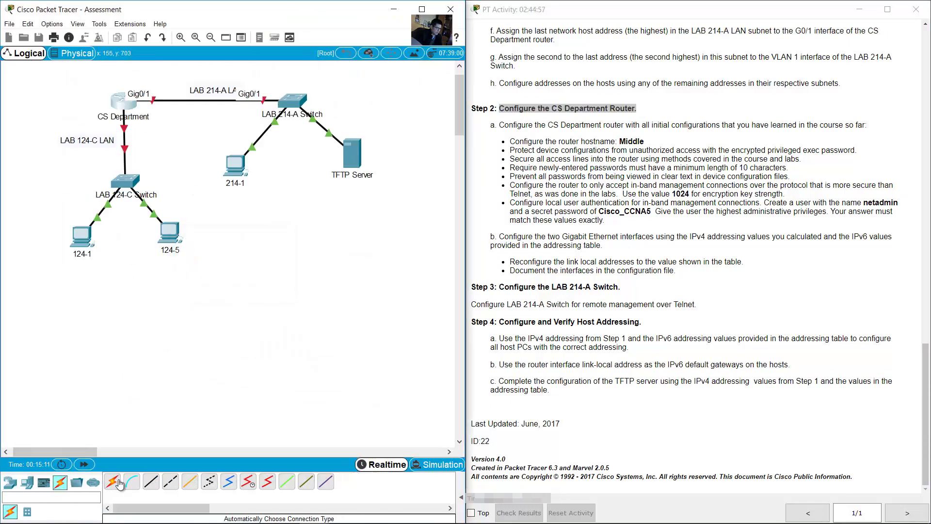
{"action": "left_click", "coordinate": [131, 481]}
{"action": "left_click", "coordinate": [81, 237]}
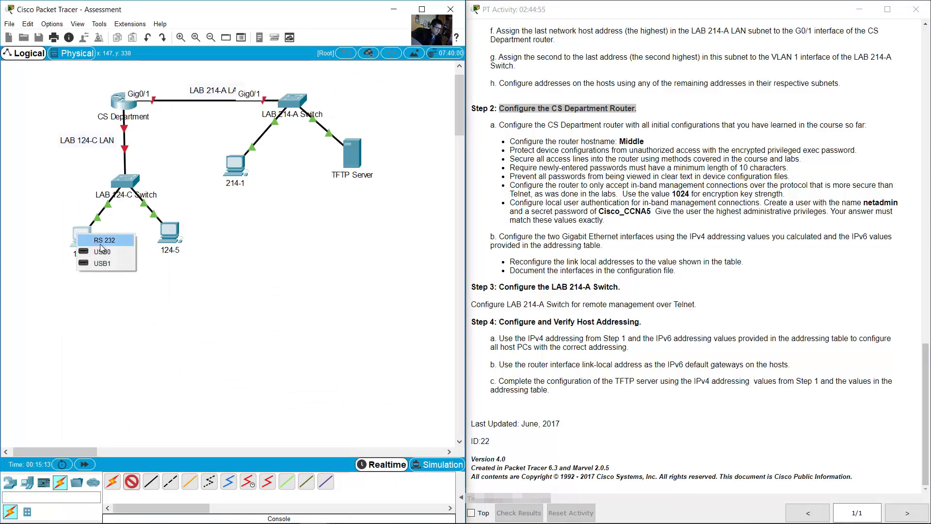
{"action": "left_click", "coordinate": [99, 246]}
{"action": "left_click", "coordinate": [116, 111]}
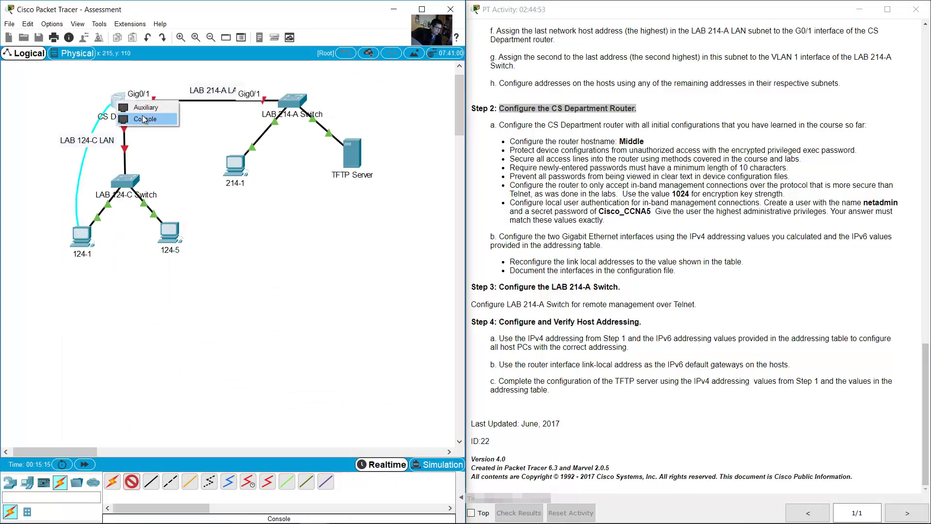
{"action": "left_click", "coordinate": [96, 117]}
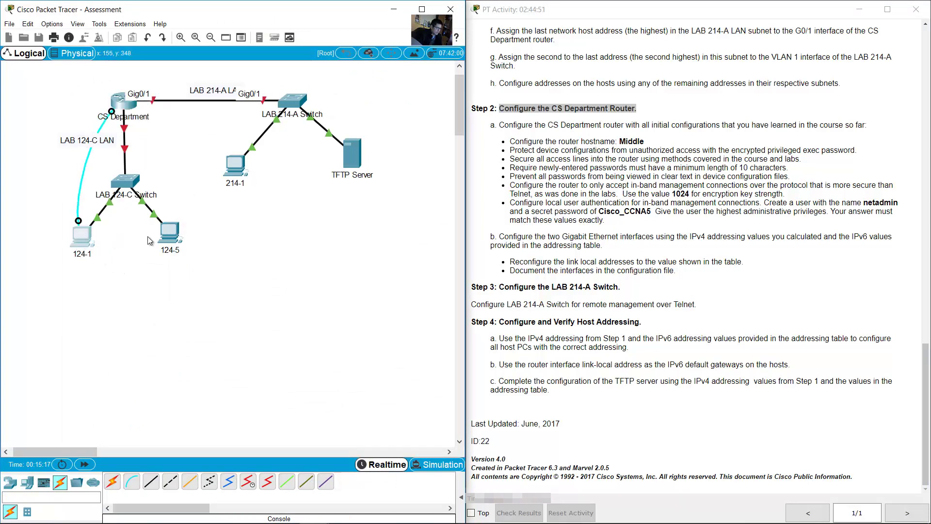
Step: Start a terminal session from PC 124-1 using the default 9600-baud settings
{"action": "left_click", "coordinate": [83, 243]}
{"action": "left_click", "coordinate": [298, 160]}
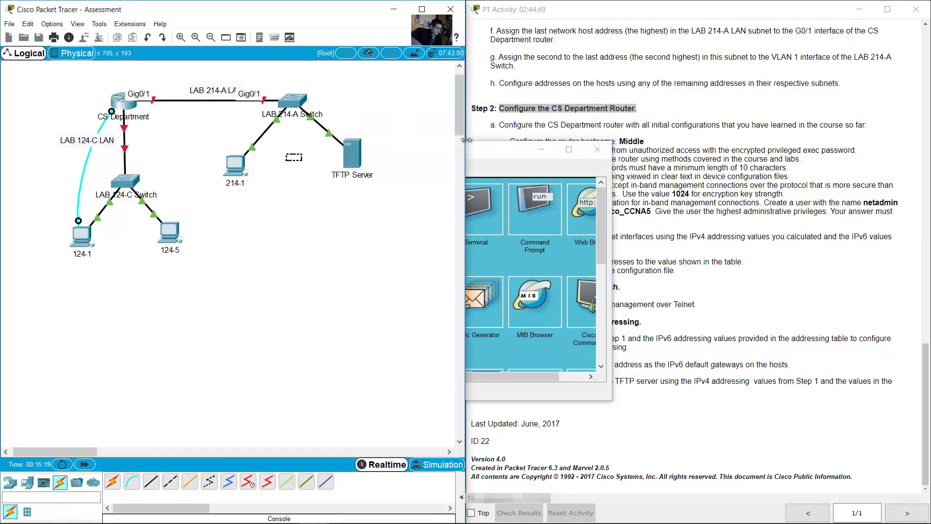
{"action": "left_click_drag", "start_coordinate": [496, 157], "coordinate": [189, 276]}
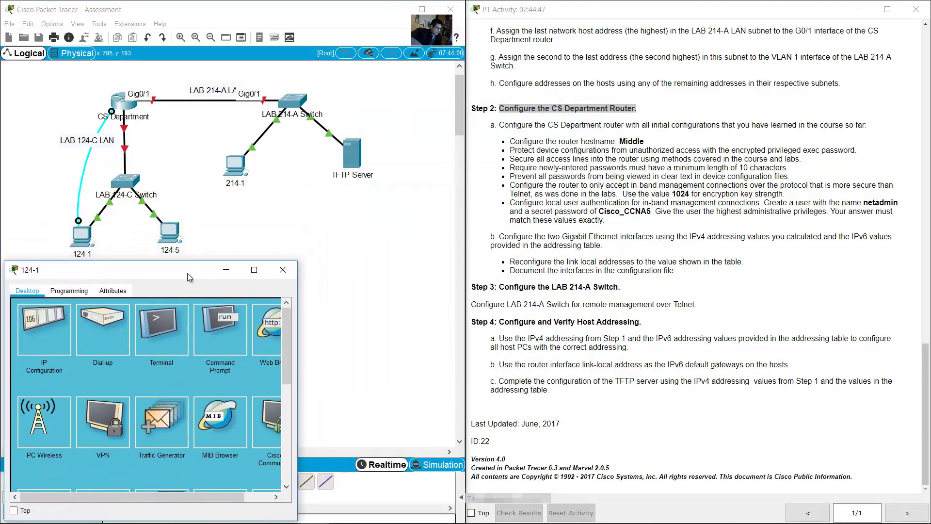
{"action": "left_click", "coordinate": [174, 330]}
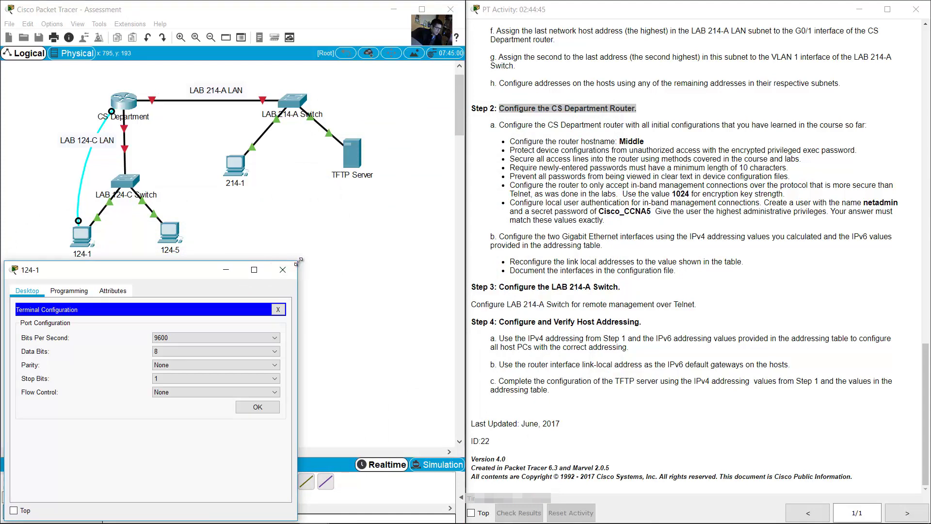
{"action": "left_click_drag", "start_coordinate": [296, 261], "coordinate": [465, 225]}
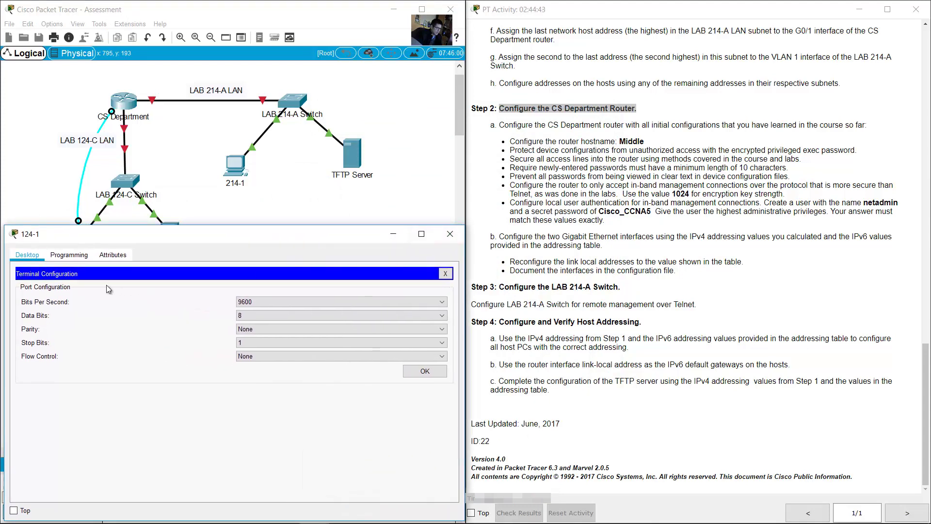
{"action": "left_click", "coordinate": [425, 371]}
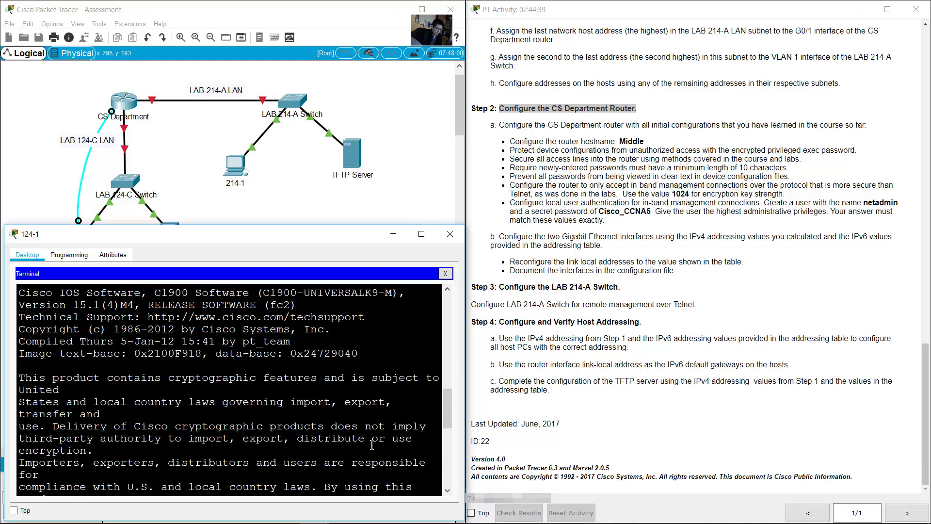
Step: Move the router from the user prompt into privileged exec and then global configuration mode
{"action": "key", "text": "Return"}
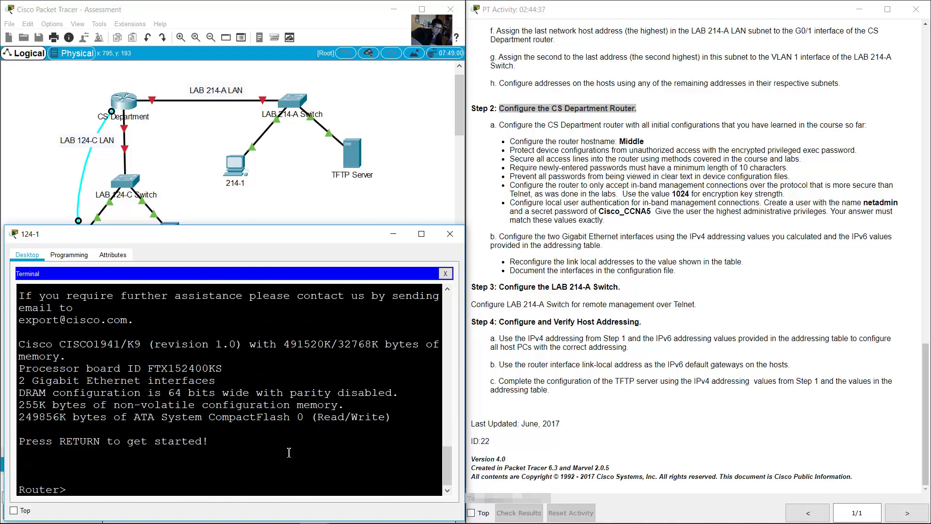
{"action": "type", "text": "en"}
{"action": "key", "text": "Return"}
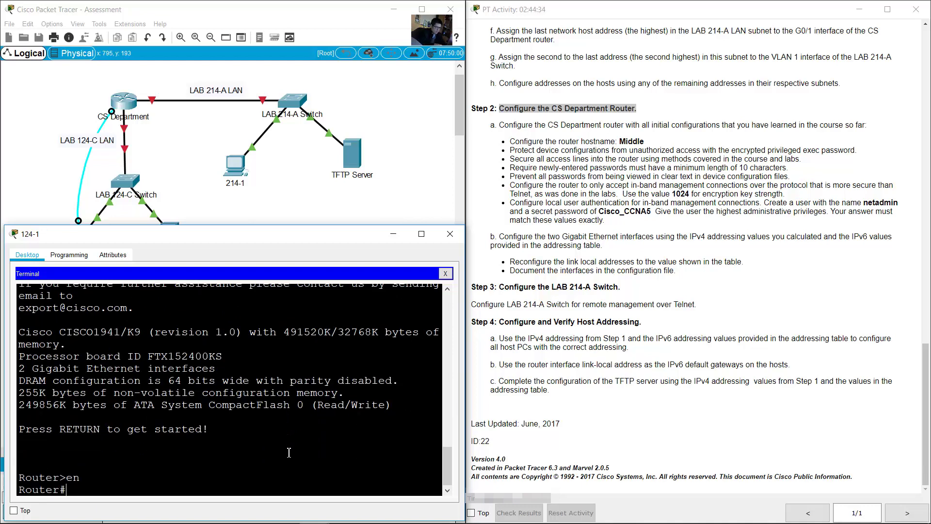
{"action": "type", "text": "conf term"}
{"action": "key", "text": "Return"}
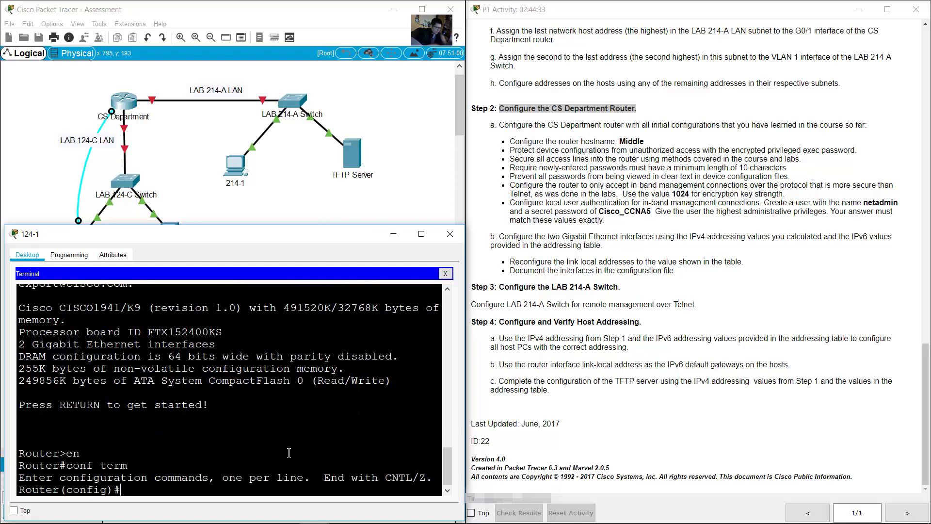
Step: Set the router's hostname to Middle
{"action": "left_click", "coordinate": [722, 188]}
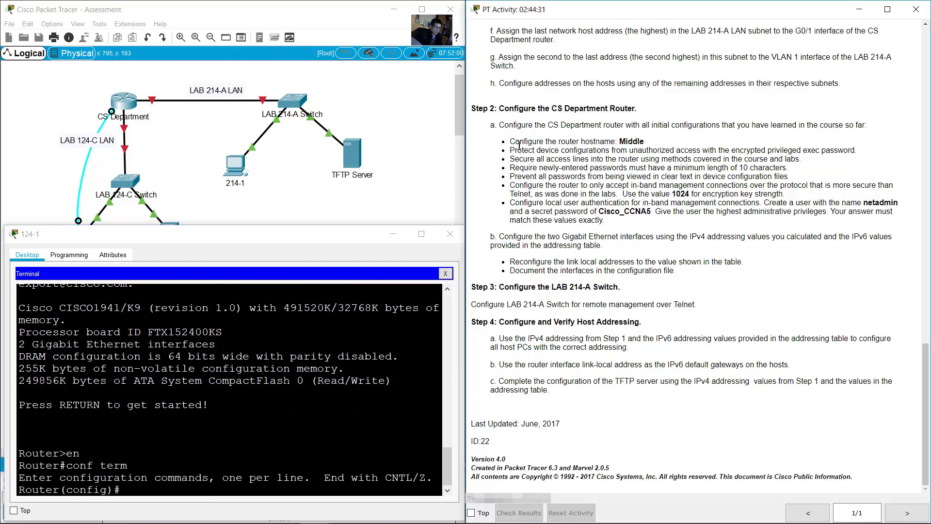
{"action": "left_click_drag", "start_coordinate": [514, 143], "coordinate": [650, 144]}
{"action": "left_click", "coordinate": [344, 416]}
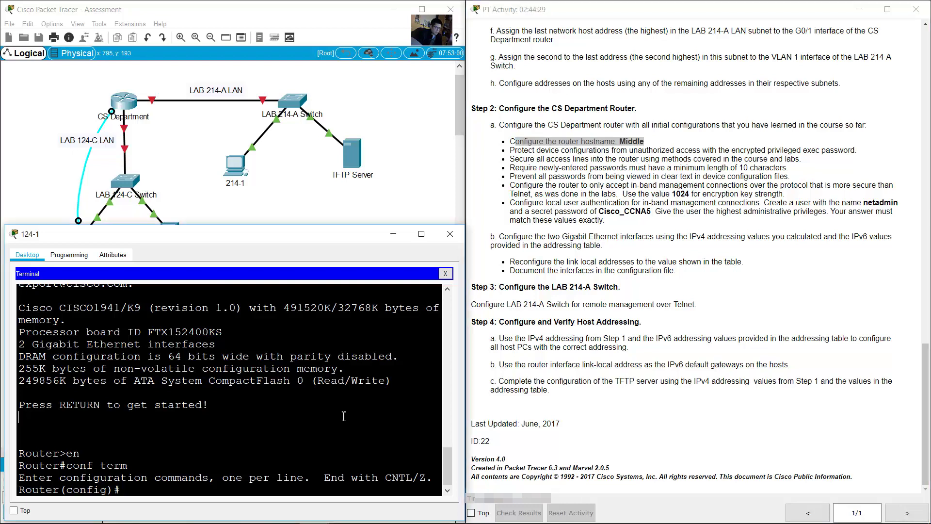
{"action": "type", "text": "hostname Middle"}
{"action": "key", "text": "Return"}
Step: Add a MOTD banner warning that unauthorized access is prohibited
{"action": "left_click", "coordinate": [523, 175]}
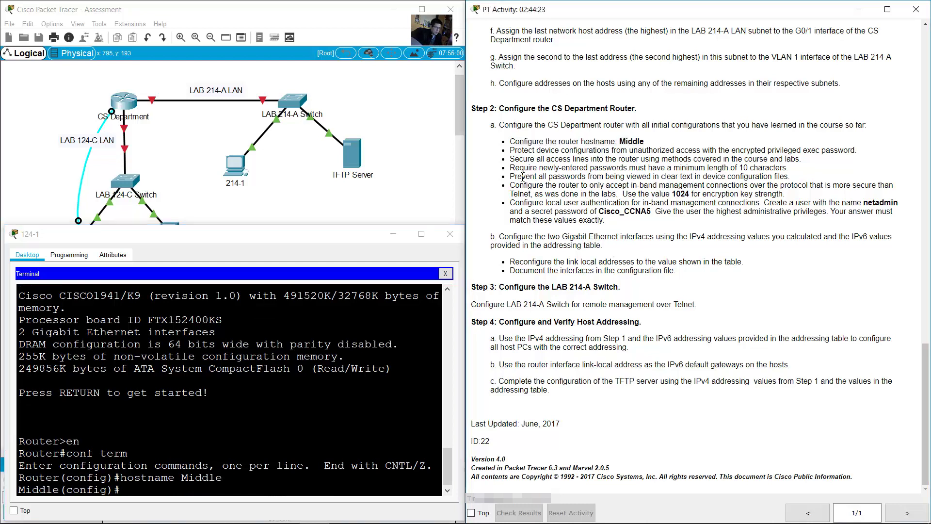
{"action": "left_click_drag", "start_coordinate": [552, 149], "coordinate": [855, 150]}
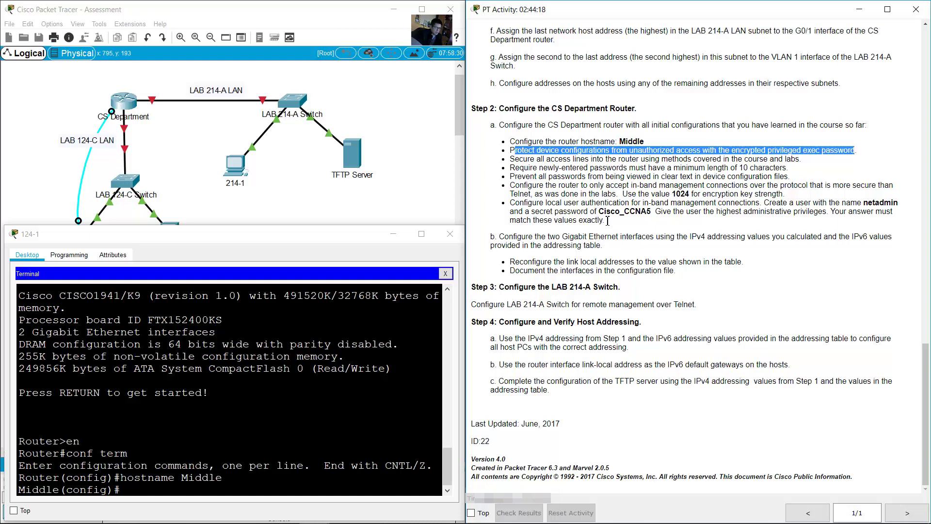
{"action": "left_click", "coordinate": [156, 488]}
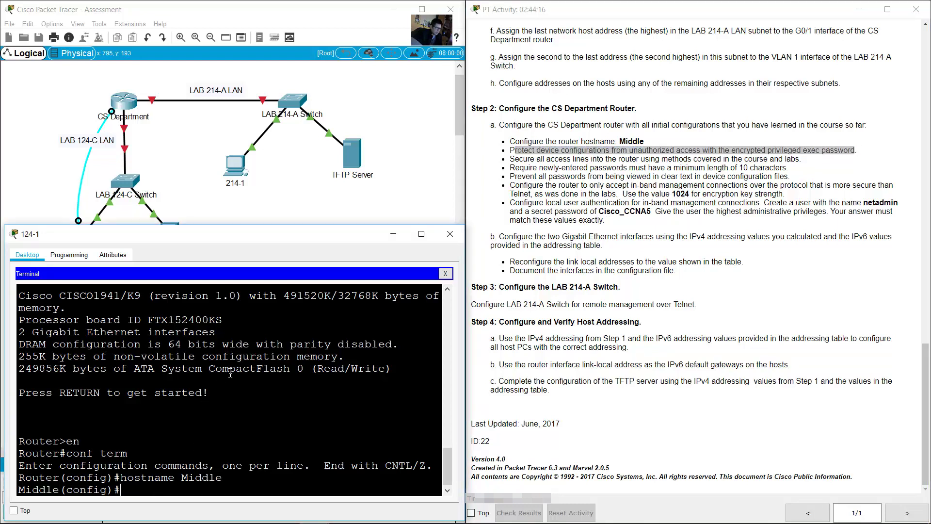
{"action": "type", "text": "banner motd %"}
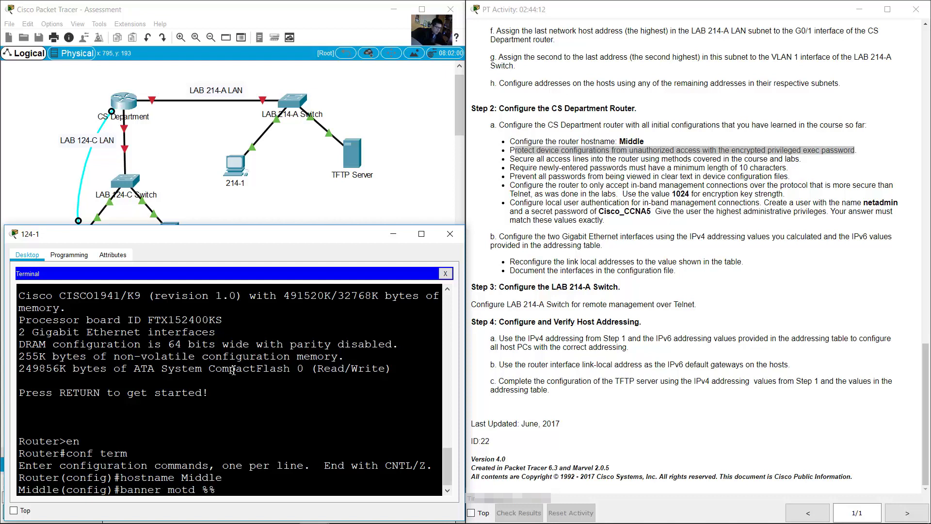
{"action": "type", "text": "Unauthorized Access is Pro"}
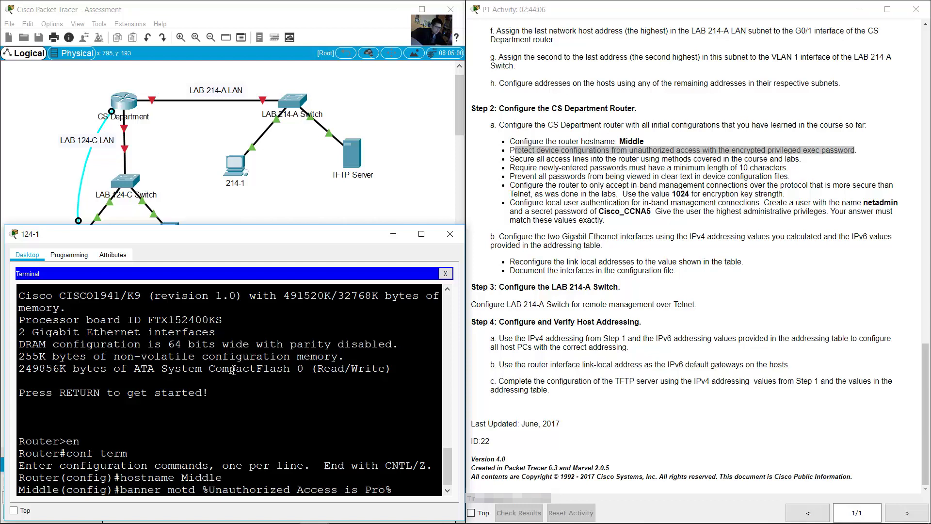
{"action": "type", "text": "hibited"}
{"action": "left_click_drag", "start_coordinate": [465, 370], "coordinate": [498, 370]}
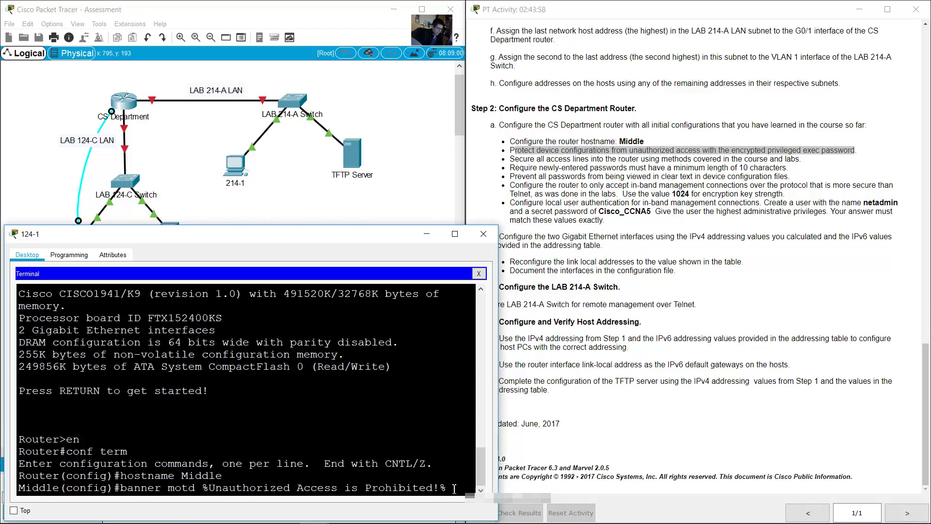
{"action": "key", "text": "Return"}
Step: Set an enable secret password to protect privileged exec mode
{"action": "left_click", "coordinate": [787, 177]}
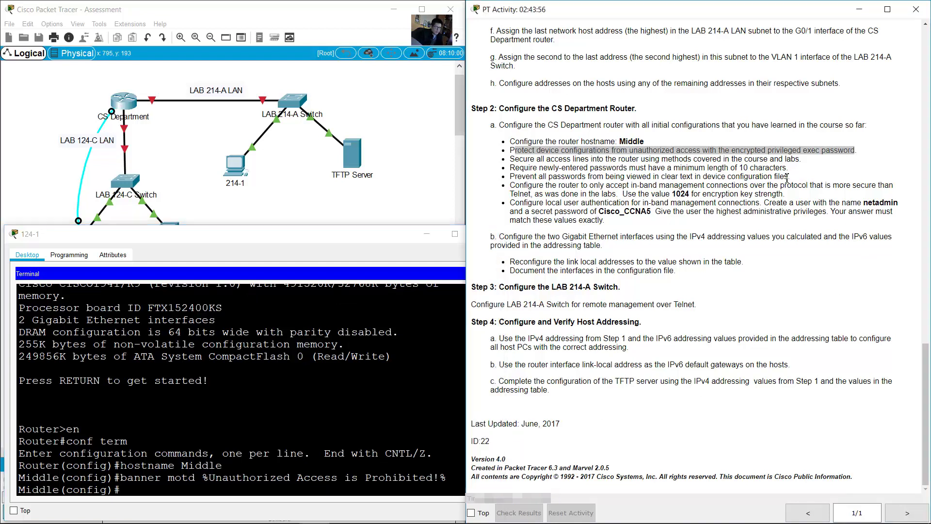
{"action": "left_click", "coordinate": [787, 177]}
{"action": "left_click_drag", "start_coordinate": [732, 151], "coordinate": [852, 147]}
{"action": "left_click", "coordinate": [232, 493]}
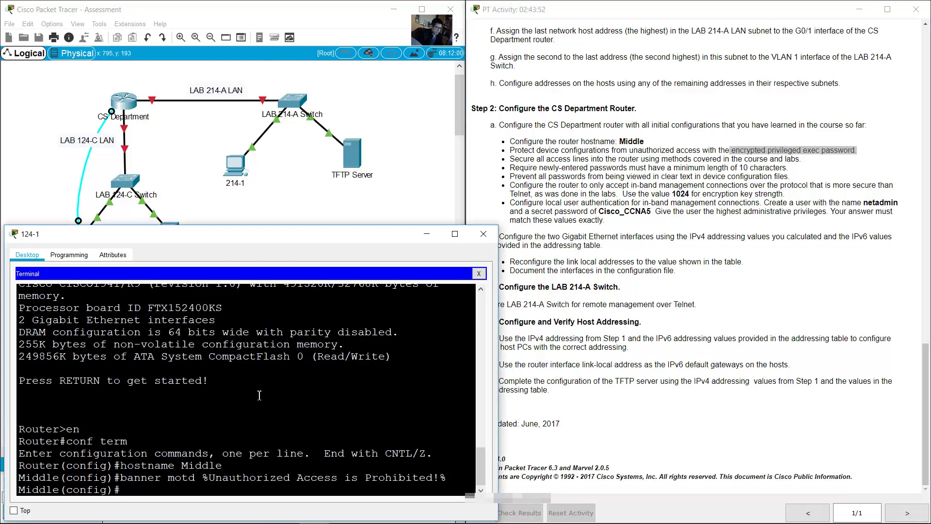
{"action": "type", "text": "secret ciscoenpass"}
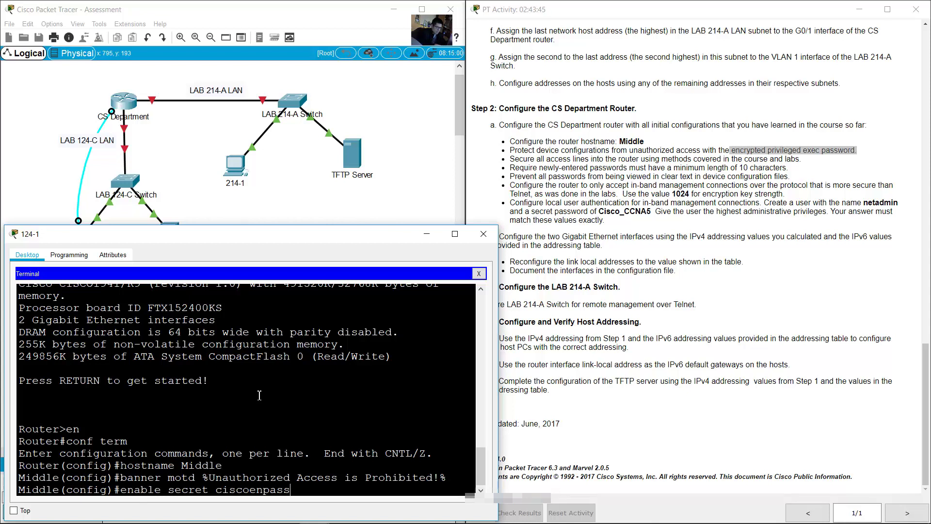
{"action": "key", "text": "Return"}
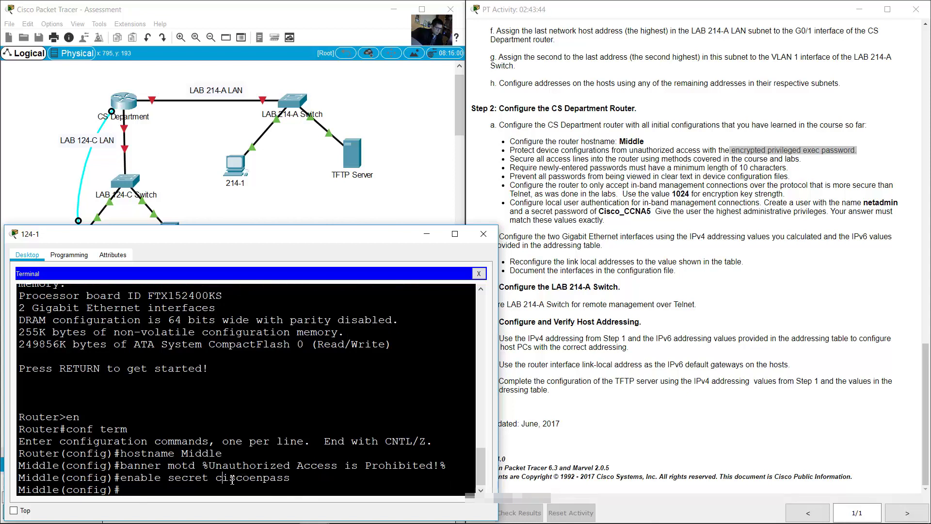
Step: Check the enable secret line and review the secure-all-access-lines requirement
{"action": "double_click", "coordinate": [232, 480]}
{"action": "left_click", "coordinate": [273, 473]}
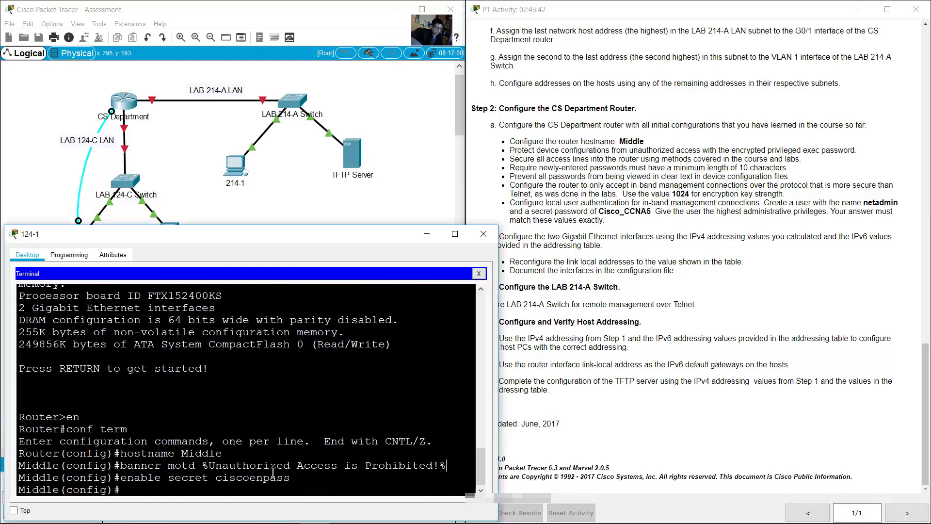
{"action": "left_click_drag", "start_coordinate": [219, 479], "coordinate": [291, 479]}
{"action": "left_click", "coordinate": [663, 202]}
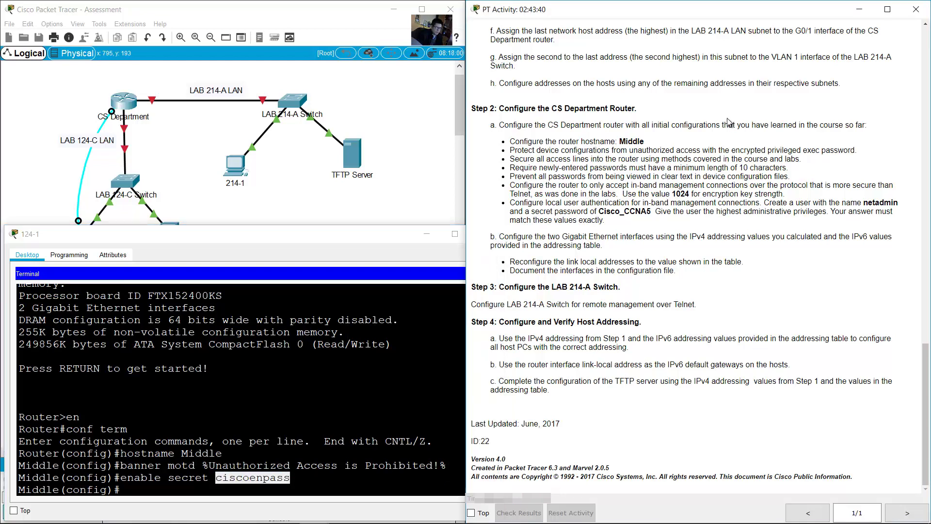
{"action": "left_click_drag", "start_coordinate": [532, 160], "coordinate": [799, 155]}
{"action": "left_click", "coordinate": [569, 162]}
{"action": "left_click_drag", "start_coordinate": [563, 162], "coordinate": [606, 162]}
Step: Set a password on line console 0 and require login
{"action": "left_click", "coordinate": [343, 383]}
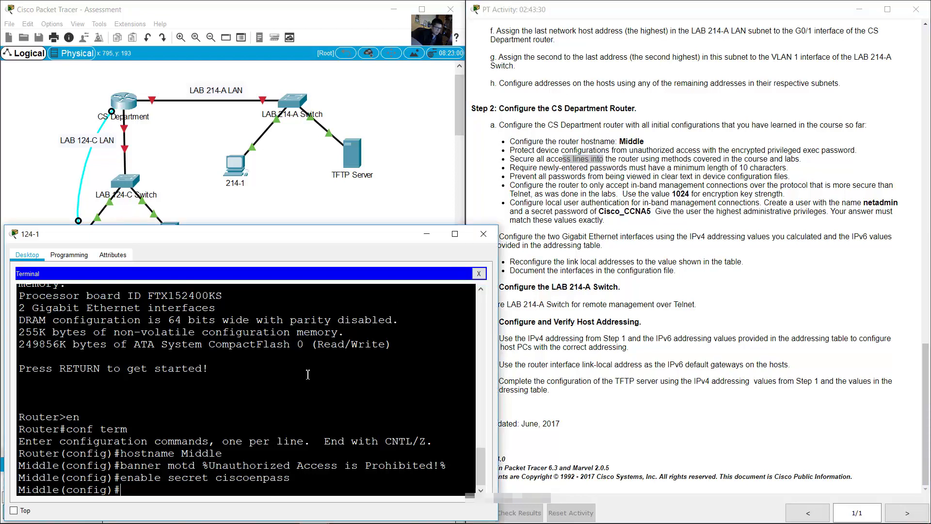
{"action": "type", "text": "line console"}
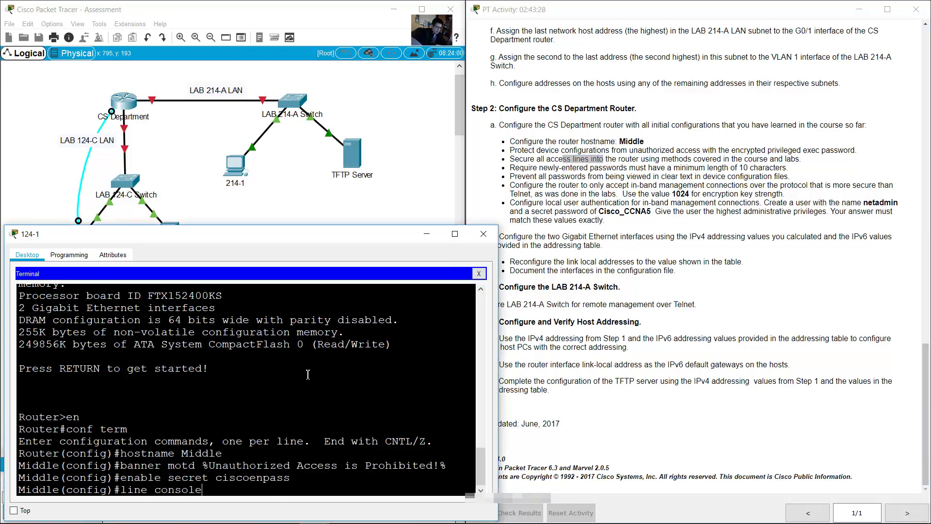
{"action": "type", "text": " 0"}
{"action": "key", "text": "Return"}
{"action": "type", "text": "passwor"}
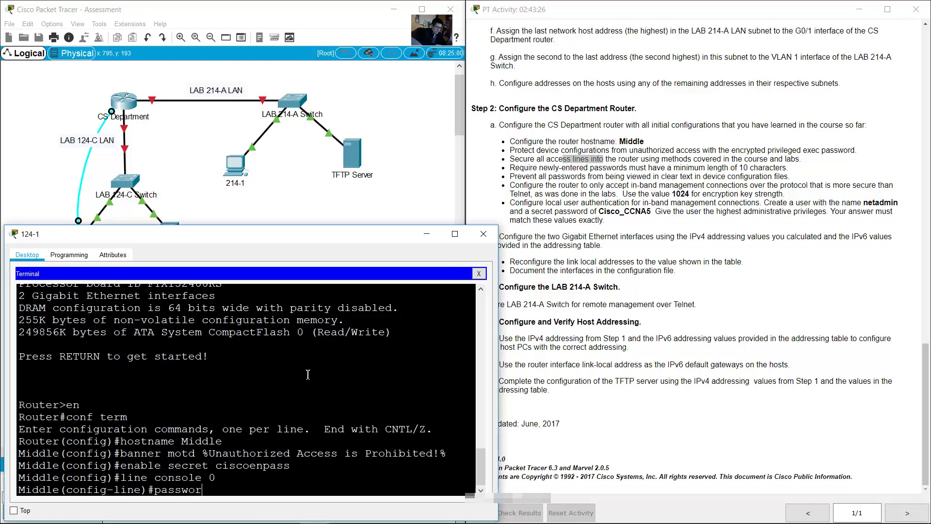
{"action": "type", "text": "ciscoconpass"}
{"action": "key", "text": "Return"}
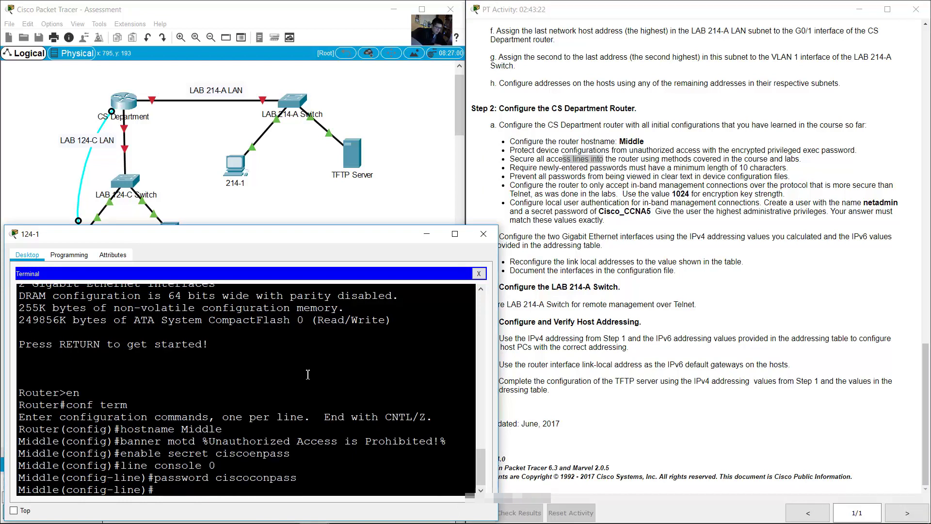
{"action": "type", "text": "login"}
{"action": "key", "text": "Return"}
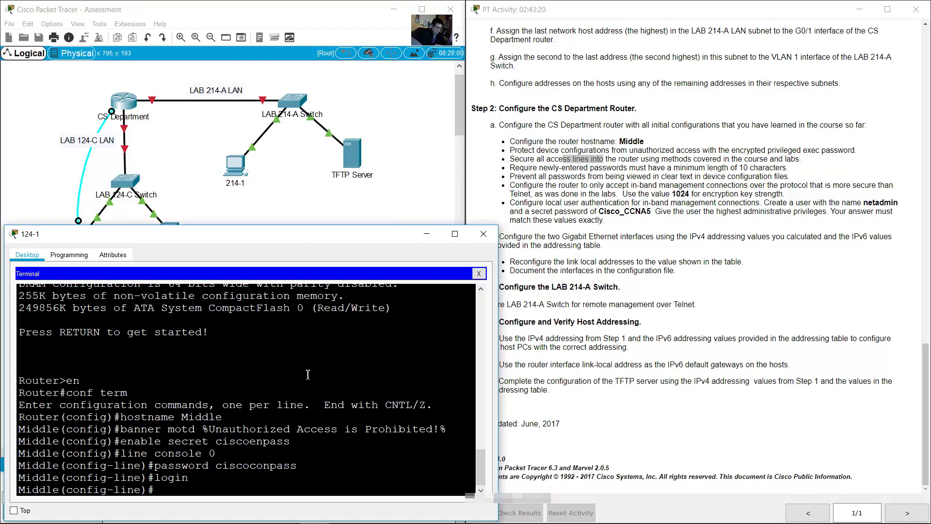
Step: Set a separate password on vty lines 0–15, require login, and exit line configuration
{"action": "type", "text": "line vty 0 15"}
{"action": "key", "text": "Return"}
{"action": "type", "text": "password ciscoconpass"}
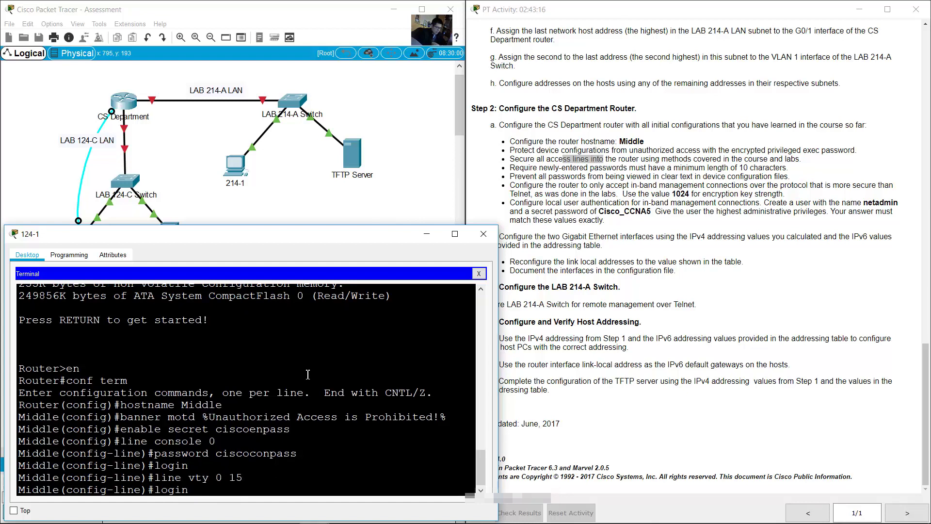
{"action": "key", "text": "BackSpace"}
{"action": "key", "text": "BackSpace"}
{"action": "key", "text": "BackSpace"}
{"action": "key", "text": "BackSpace"}
{"action": "key", "text": "BackSpace"}
{"action": "key", "text": "BackSpace"}
{"action": "key", "text": "BackSpace"}
{"action": "type", "text": "vtypass"}
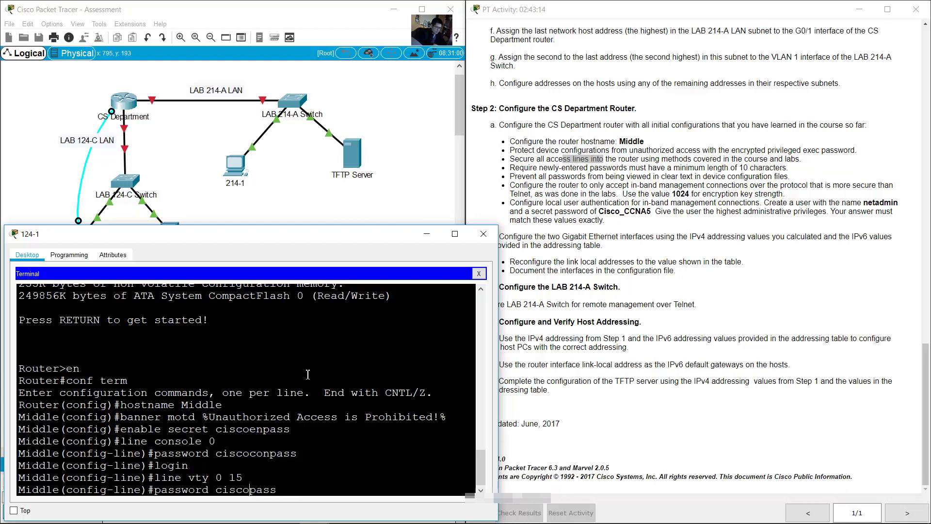
{"action": "key", "text": "Return"}
{"action": "type", "text": "line vty 0 15"}
{"action": "key", "text": "BackSpace"}
{"action": "key", "text": "BackSpace"}
{"action": "key", "text": "BackSpace"}
{"action": "key", "text": "BackSpace"}
{"action": "key", "text": "BackSpace"}
{"action": "key", "text": "BackSpace"}
{"action": "key", "text": "BackSpace"}
{"action": "key", "text": "BackSpace"}
{"action": "key", "text": "BackSpace"}
{"action": "key", "text": "BackSpace"}
{"action": "key", "text": "BackSpace"}
{"action": "key", "text": "BackSpace"}
{"action": "key", "text": "BackSpace"}
{"action": "type", "text": "login"}
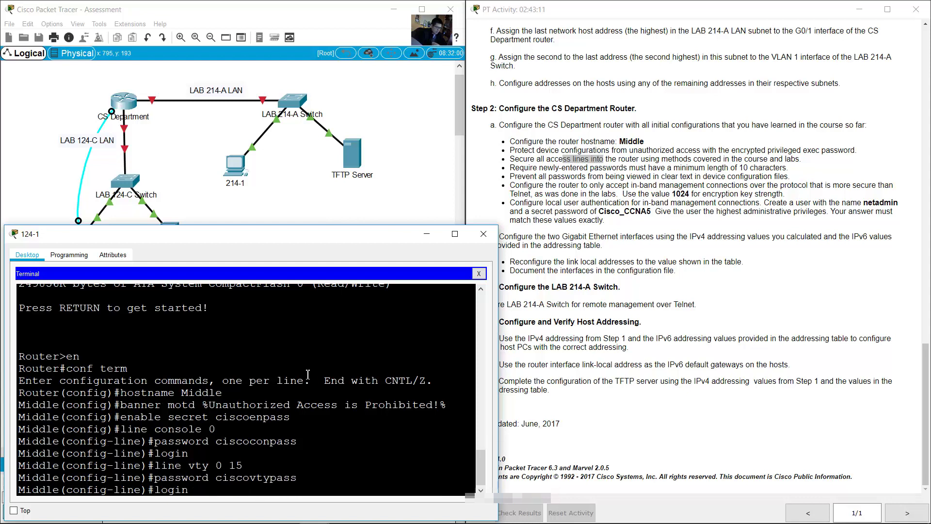
{"action": "key", "text": "Return"}
{"action": "type", "text": "e(config-line)#e"}
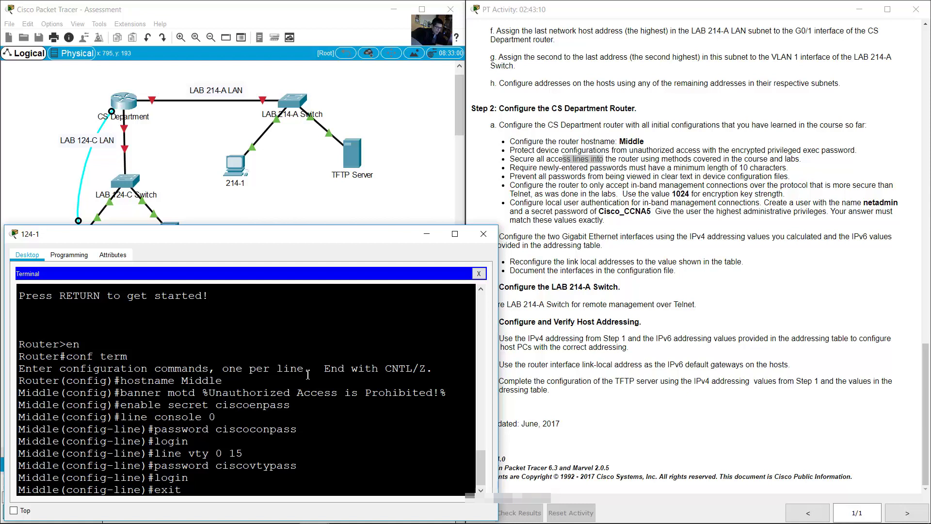
{"action": "type", "text": "xit"}
{"action": "key", "text": "Return"}
{"action": "left_click", "coordinate": [528, 168]}
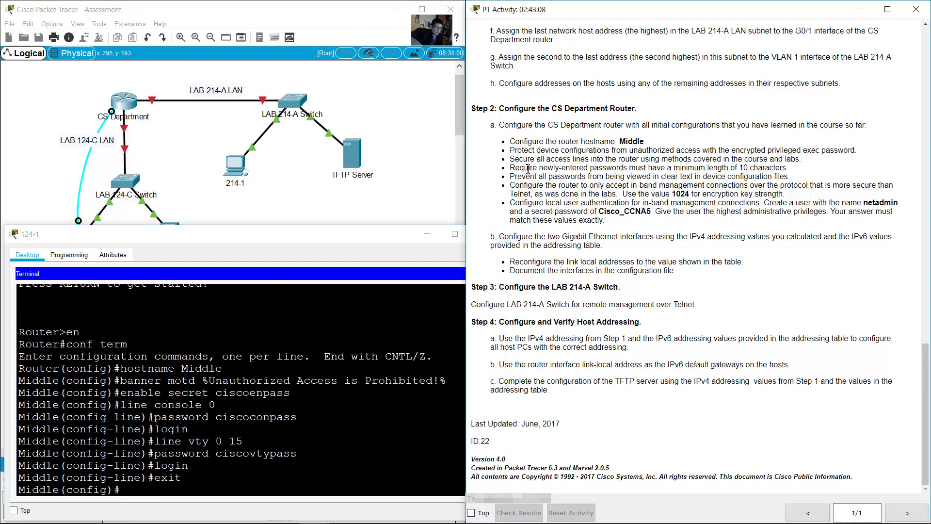
Step: Require a minimum password length of 10 characters with security passwords min-length 10
{"action": "left_click_drag", "start_coordinate": [510, 168], "coordinate": [790, 168]}
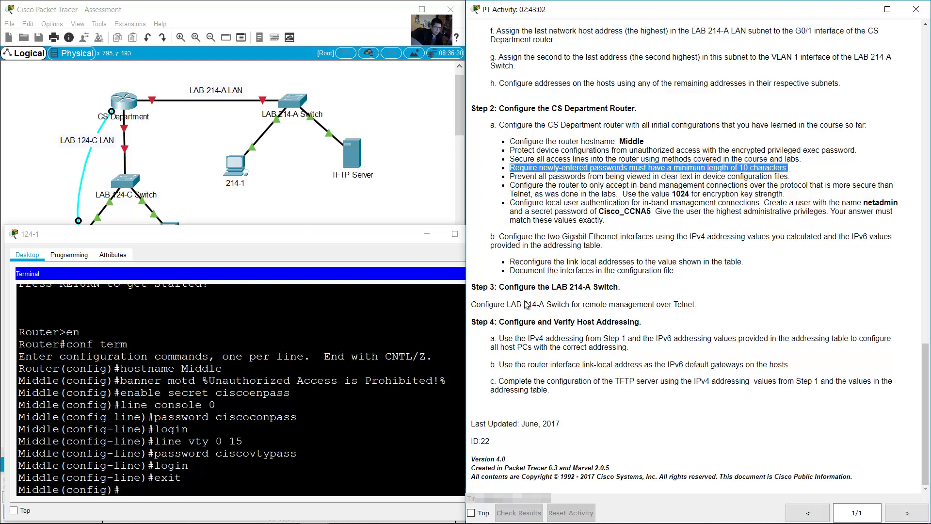
{"action": "left_click", "coordinate": [238, 497]}
{"action": "type", "text": "security"}
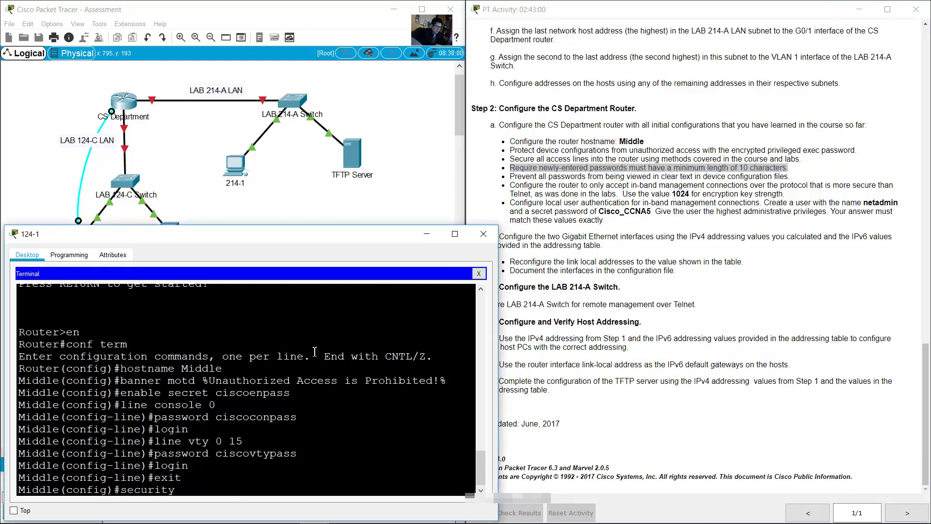
{"action": "type", "text": " passwords min-length 10"}
{"action": "key", "text": "Return"}
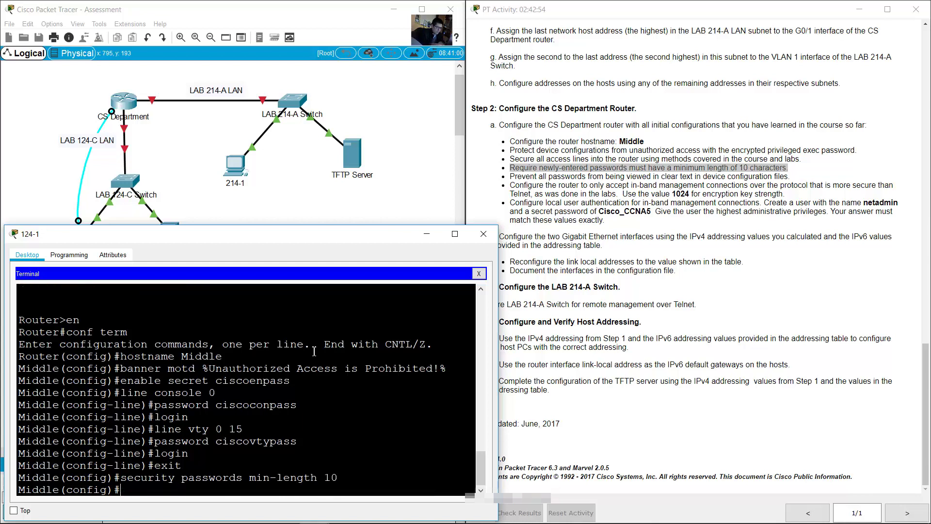
Step: Enable service password-encryption so no passwords are stored in clear text
{"action": "left_click", "coordinate": [523, 174]}
{"action": "left_click_drag", "start_coordinate": [523, 175], "coordinate": [586, 176]}
{"action": "left_click", "coordinate": [519, 175]}
{"action": "left_click_drag", "start_coordinate": [515, 176], "coordinate": [789, 176]}
{"action": "left_click", "coordinate": [326, 484]}
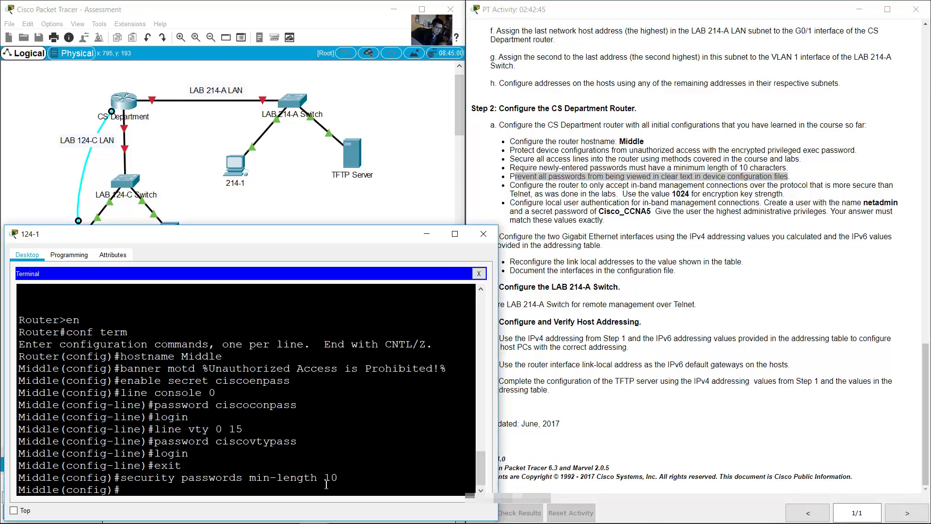
{"action": "type", "text": "service passwor"}
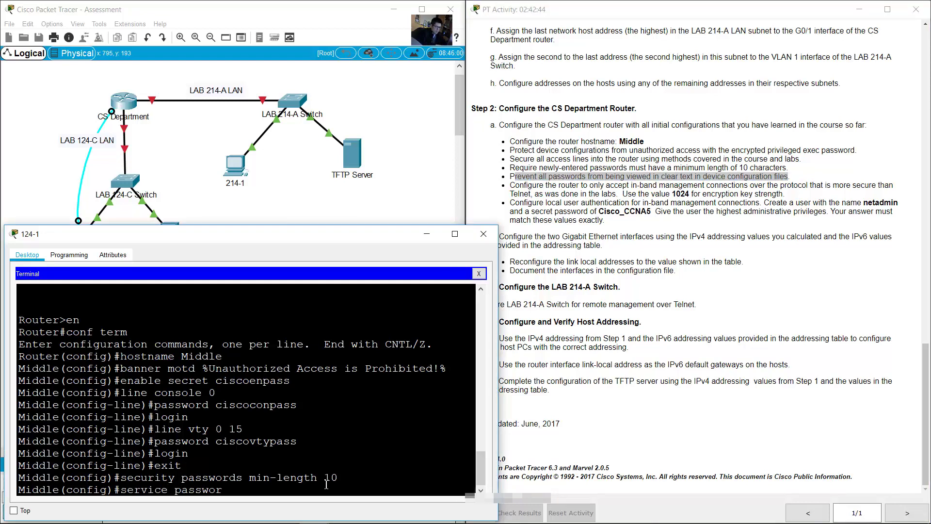
{"action": "type", "text": "d-encryption"}
{"action": "key", "text": "Return"}
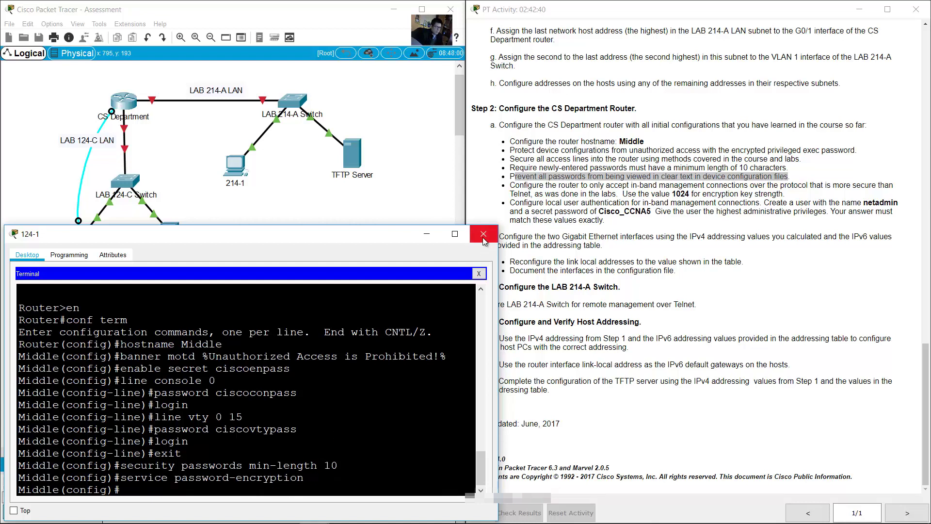
{"action": "left_click", "coordinate": [534, 193]}
{"action": "left_click_drag", "start_coordinate": [510, 185], "coordinate": [532, 195]}
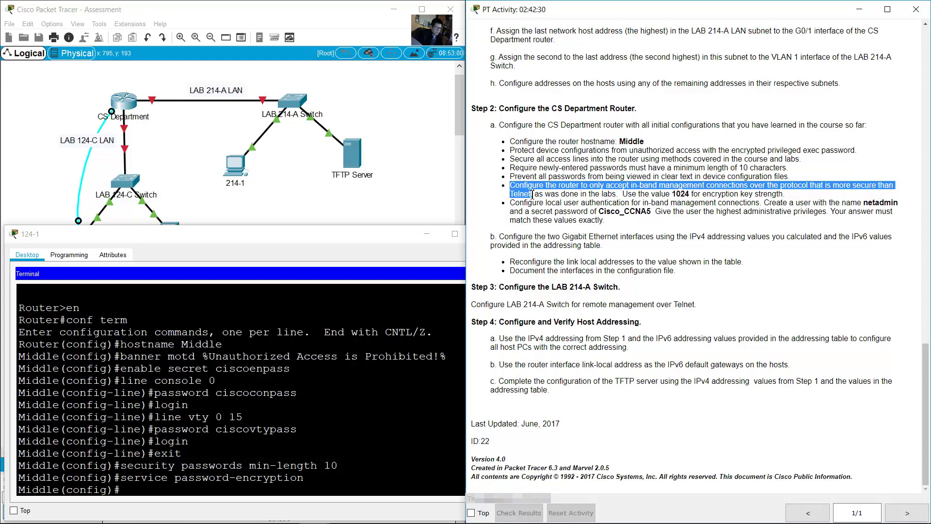
{"action": "left_click_drag", "start_coordinate": [532, 195], "coordinate": [789, 195]}
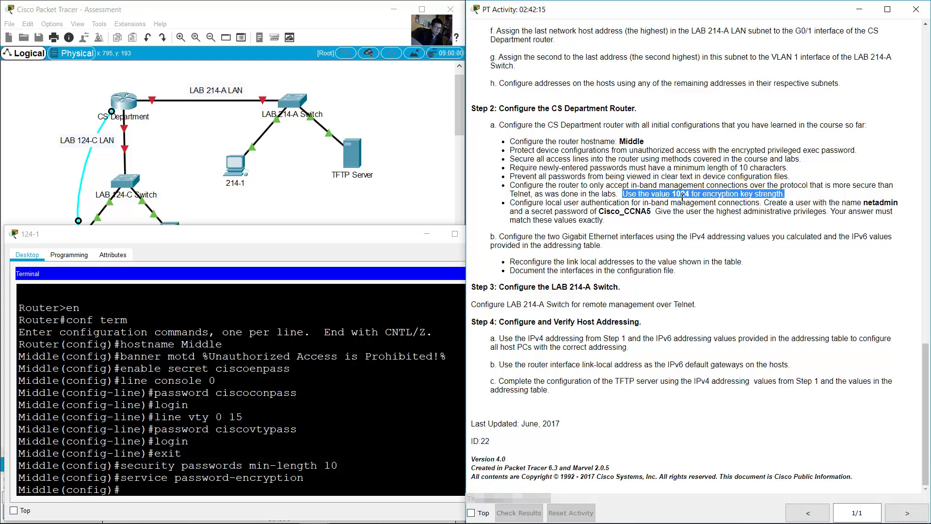
Step: Set the router's domain name to ccnalab.com with ip domain-name
{"action": "left_click_drag", "start_coordinate": [229, 345], "coordinate": [120, 344]}
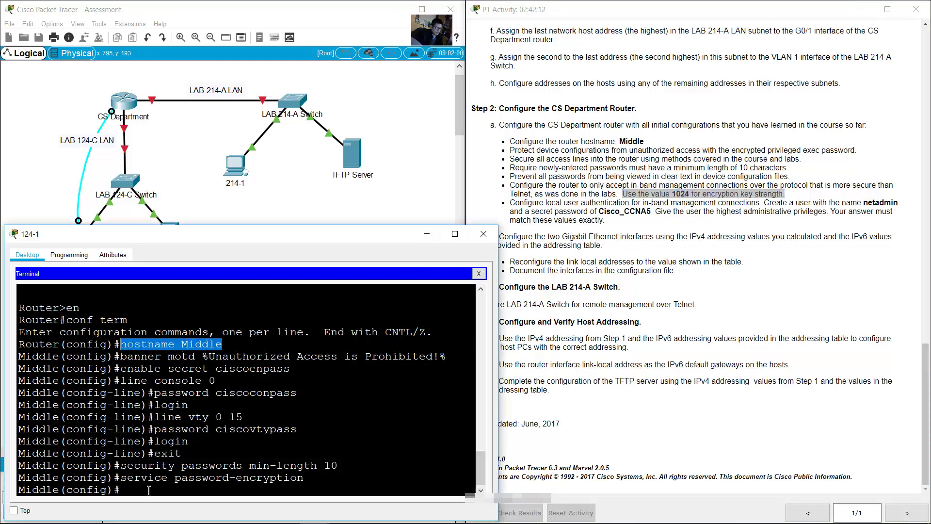
{"action": "left_click", "coordinate": [197, 460]}
{"action": "type", "text": "ip doma"}
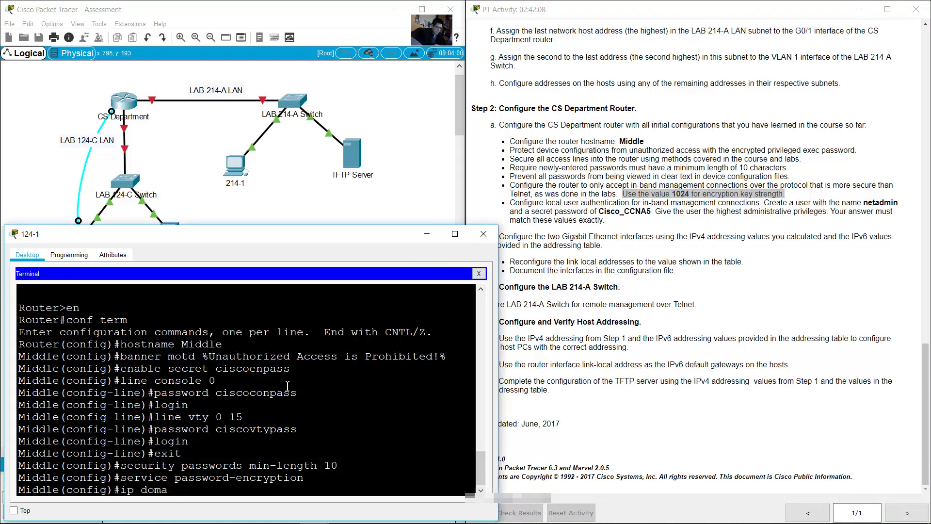
{"action": "type", "text": "in-name ccnalab.com"}
{"action": "key", "text": "Return"}
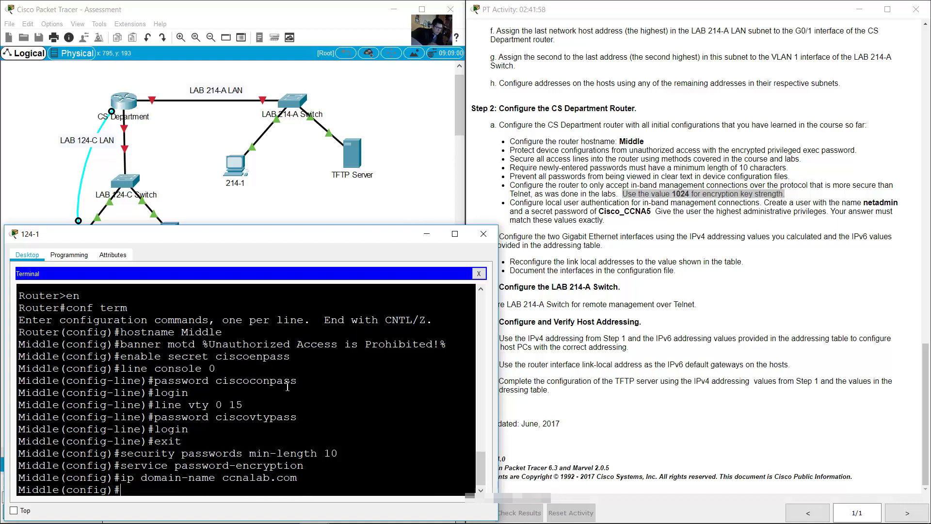
{"action": "left_click_drag", "start_coordinate": [223, 478], "coordinate": [297, 477]}
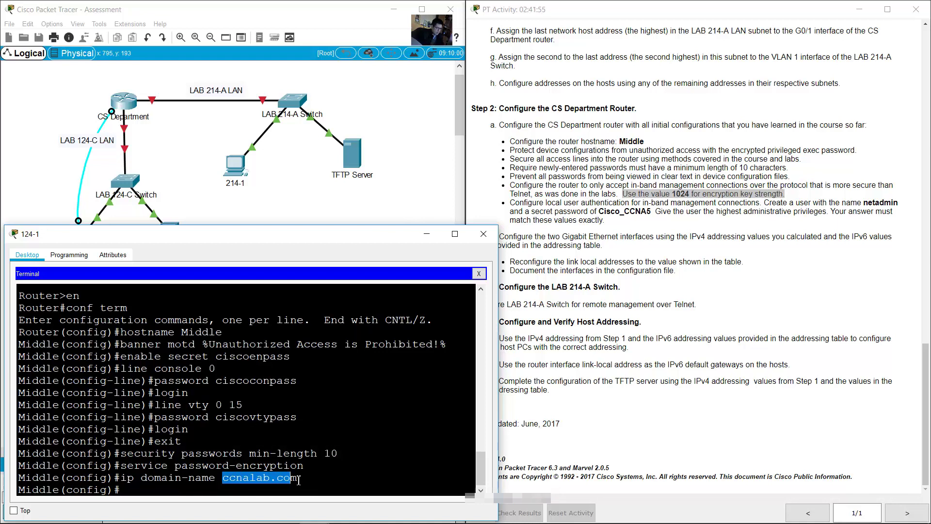
{"action": "left_click", "coordinate": [393, 441]}
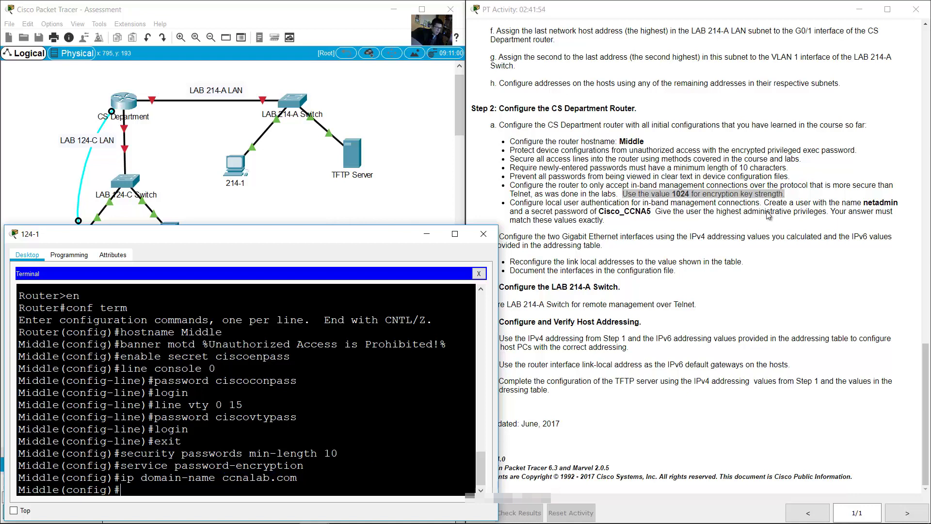
Step: Generate RSA keys with crypto key generate rsa using a 1024-bit modulus
{"action": "left_click", "coordinate": [661, 188]}
{"action": "left_click_drag", "start_coordinate": [650, 190], "coordinate": [784, 194]}
{"action": "left_click", "coordinate": [272, 492]}
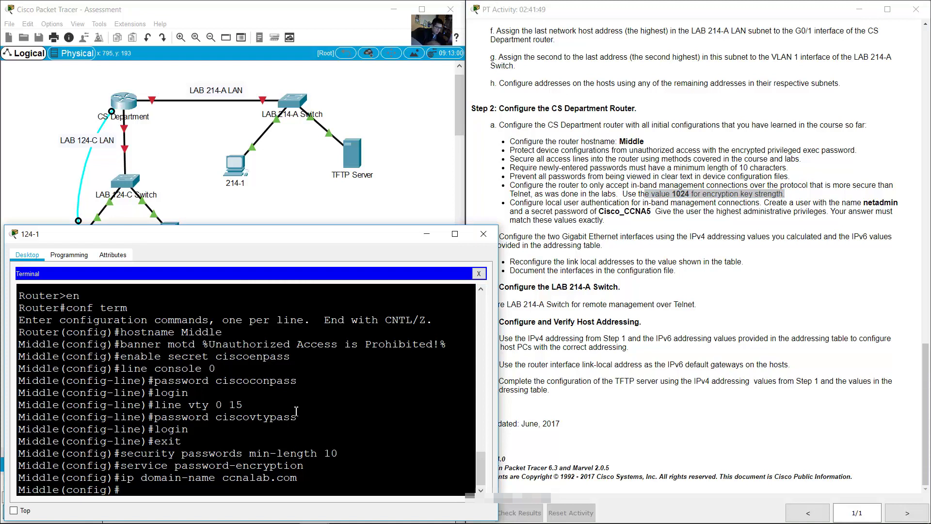
{"action": "type", "text": "crypto key generate rsa"}
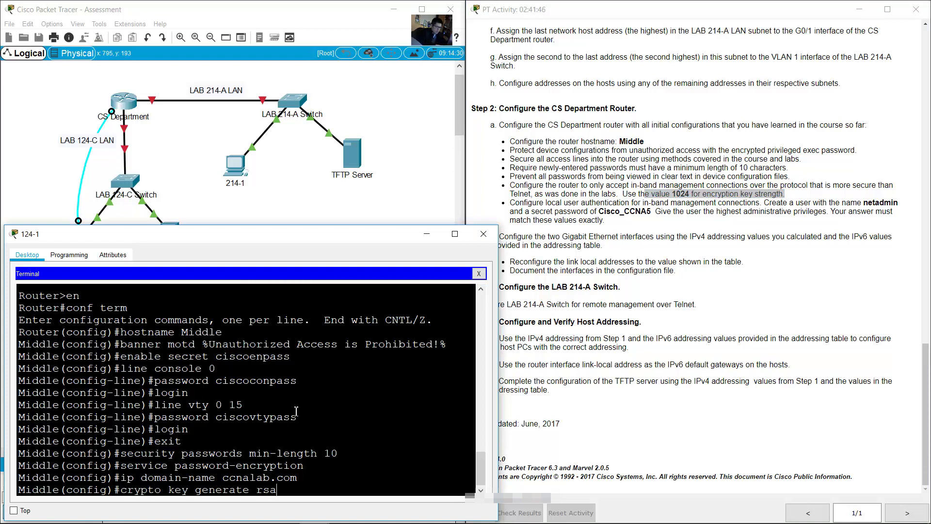
{"action": "key", "text": "Return"}
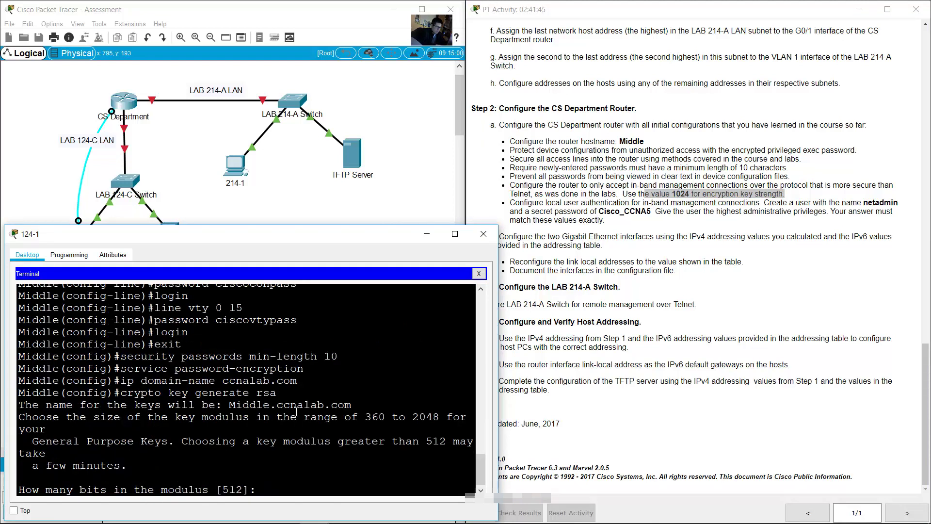
{"action": "type", "text": "1024"}
{"action": "key", "text": "Return"}
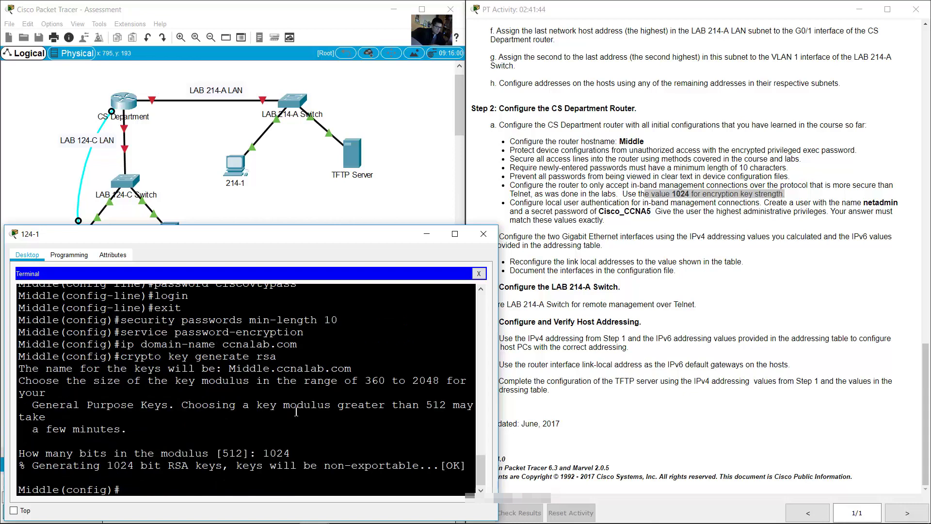
{"action": "left_click", "coordinate": [520, 189]}
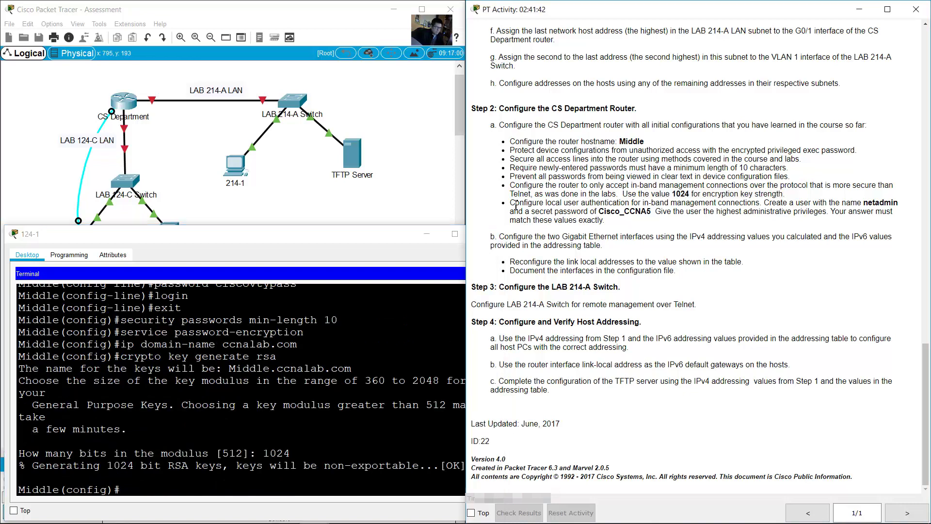
{"action": "left_click_drag", "start_coordinate": [516, 204], "coordinate": [902, 202]}
Step: Begin the local user command for netadmmin with the required secret password
{"action": "left_click", "coordinate": [343, 447]}
{"action": "type", "text": "u"}
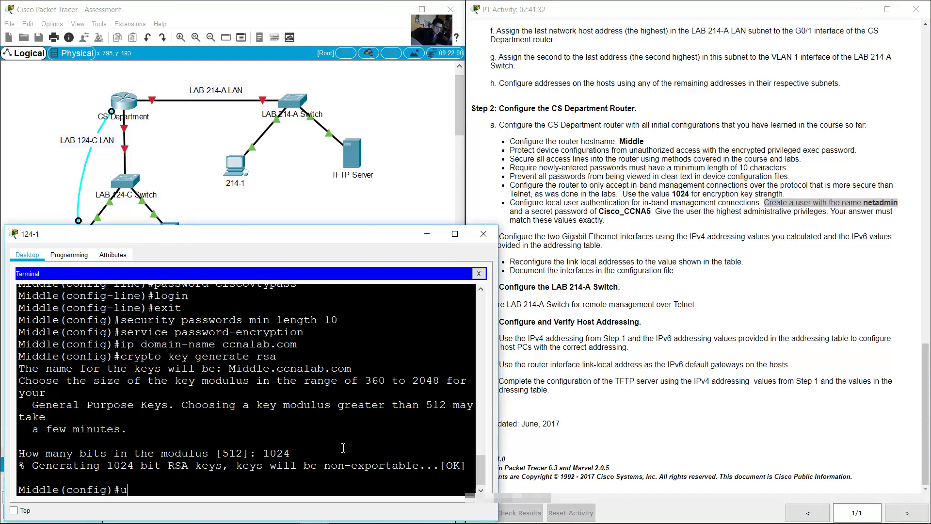
{"action": "type", "text": "sername netadm"}
{"action": "type", "text": "min"}
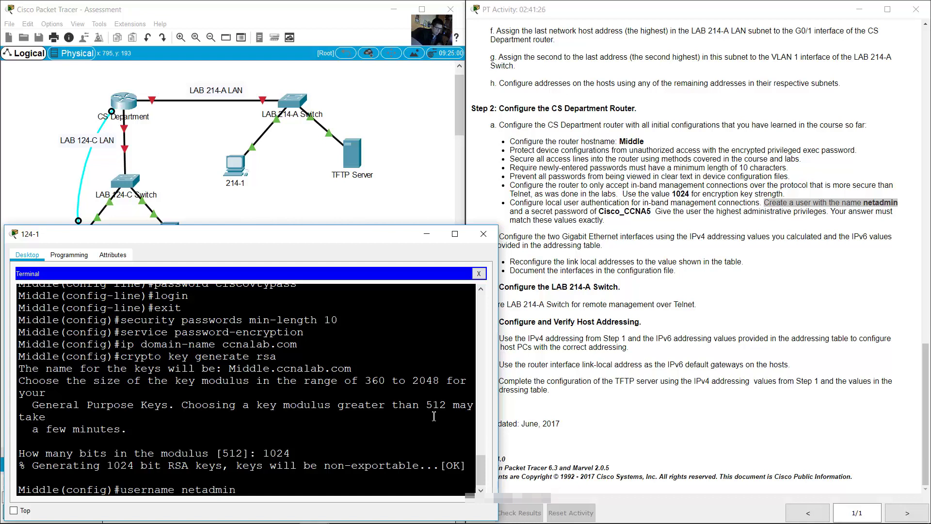
{"action": "left_click", "coordinate": [653, 228]}
{"action": "left_click_drag", "start_coordinate": [513, 212], "coordinate": [658, 213]}
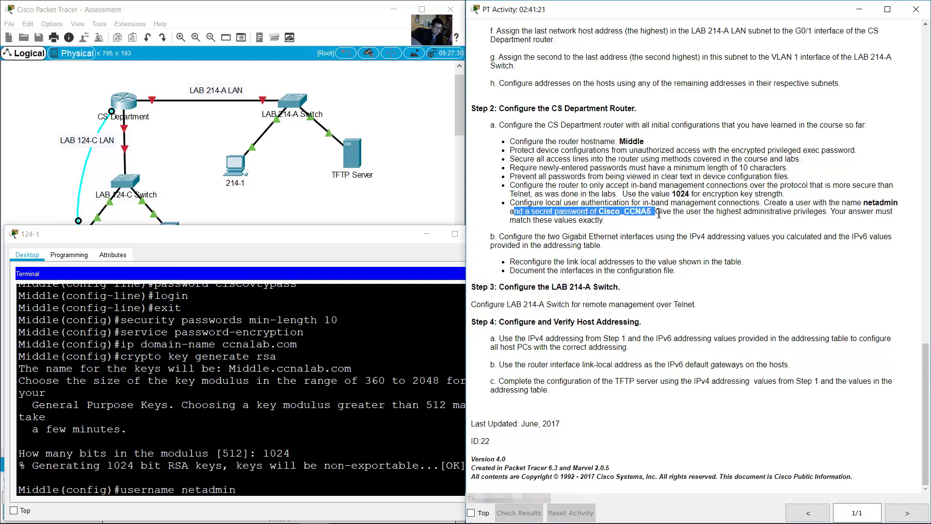
{"action": "left_click", "coordinate": [351, 490]}
{"action": "type", "text": "secret Cisco_"}
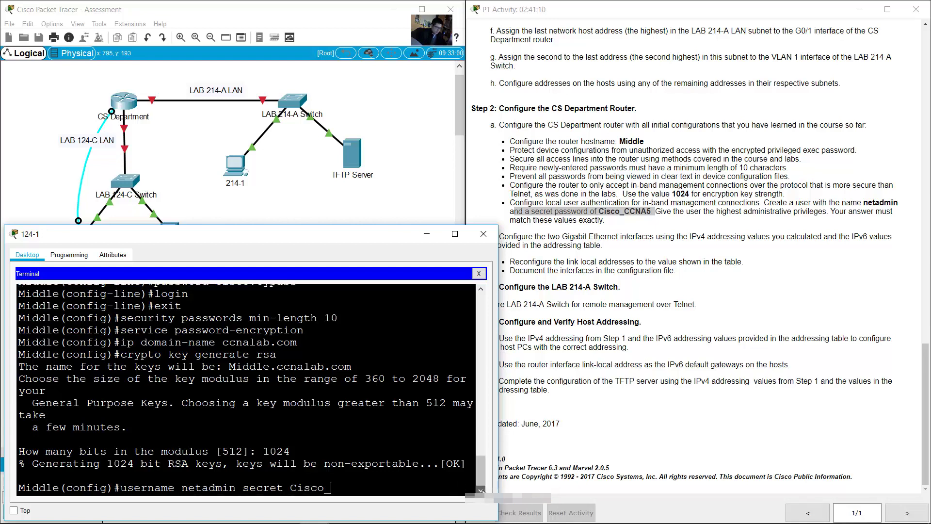
{"action": "type", "text": "CCNA5"}
Step: Add privilege level 15 to the netadmmin user command and submit it
{"action": "left_click", "coordinate": [727, 223]}
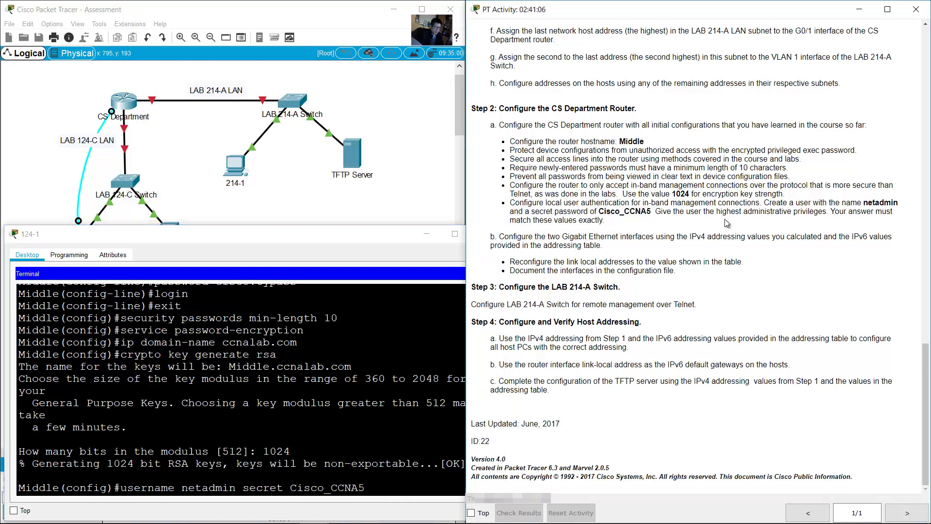
{"action": "left_click_drag", "start_coordinate": [666, 211], "coordinate": [826, 212]}
{"action": "left_click", "coordinate": [404, 452]}
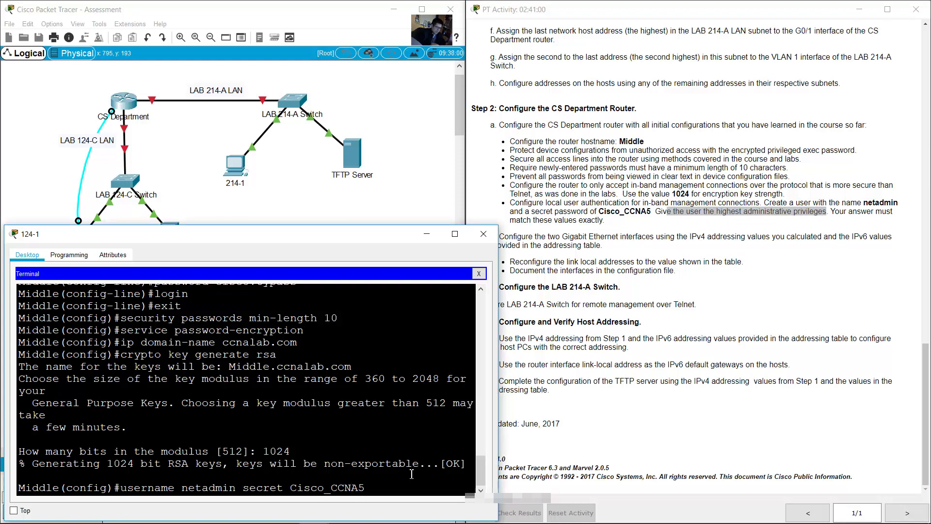
{"action": "type", "text": "privilet"}
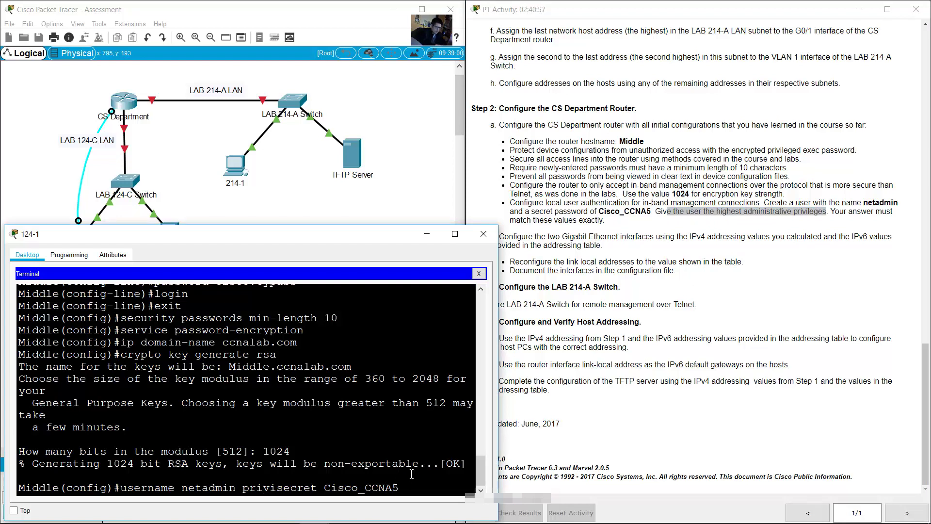
{"action": "key", "text": "BackSpace"}
{"action": "type", "text": "ege 15"}
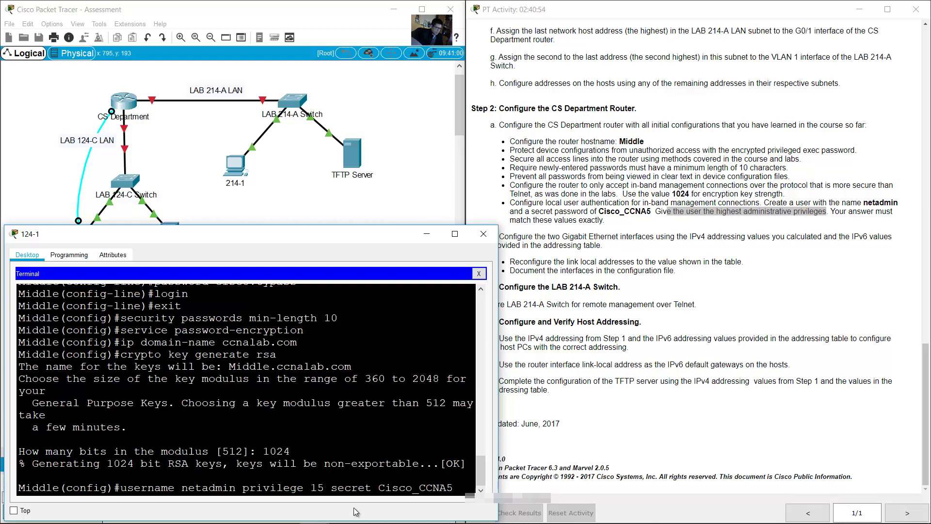
{"action": "left_click_drag", "start_coordinate": [331, 487], "coordinate": [459, 488]}
{"action": "key", "text": "Return"}
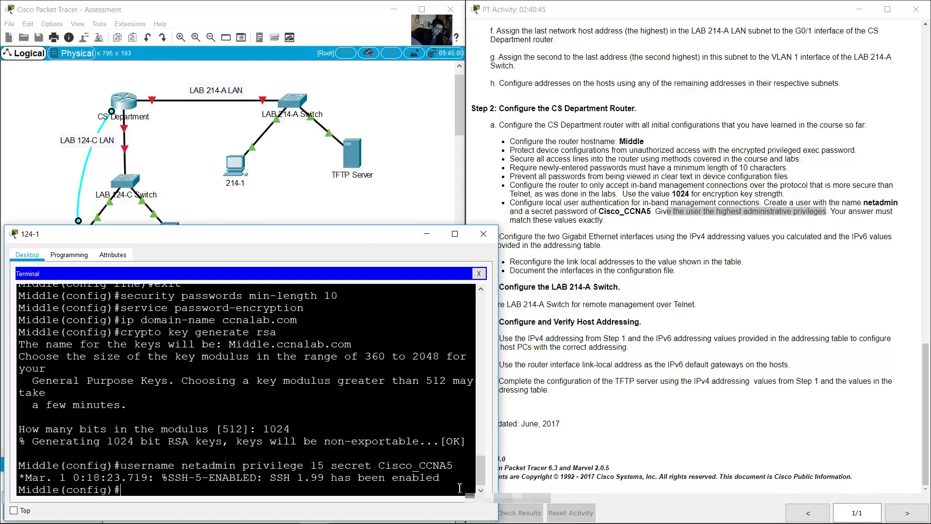
Step: Review the instructions on exact answers and using a protocol safer than Telnet
{"action": "left_click", "coordinate": [832, 213]}
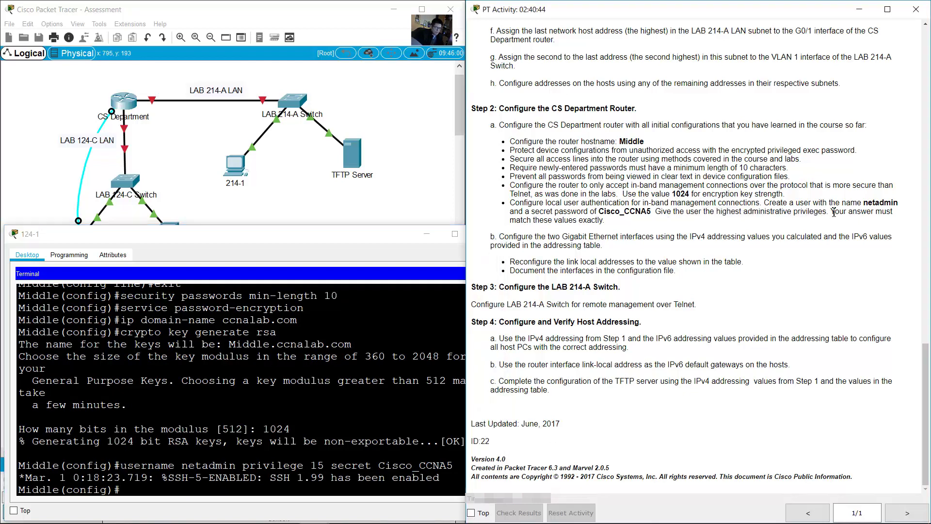
{"action": "left_click_drag", "start_coordinate": [833, 212], "coordinate": [606, 221]}
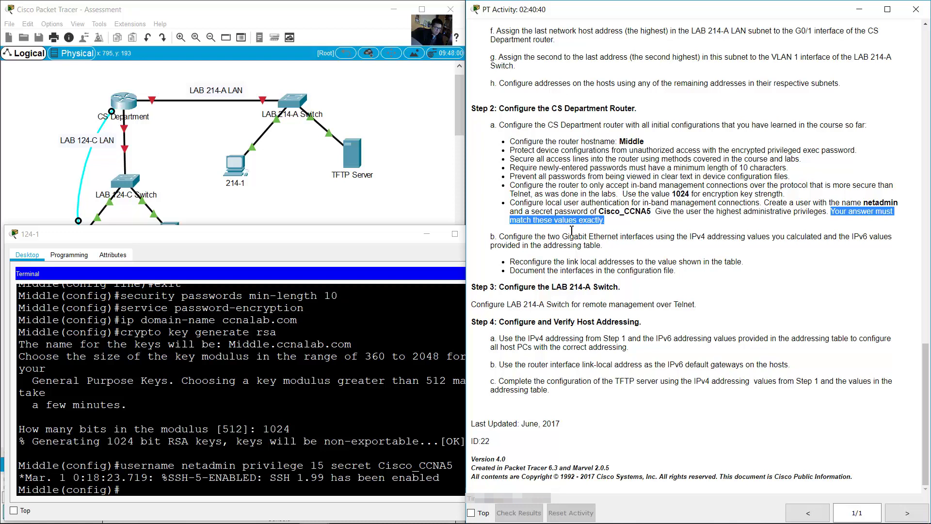
{"action": "left_click", "coordinate": [505, 237]}
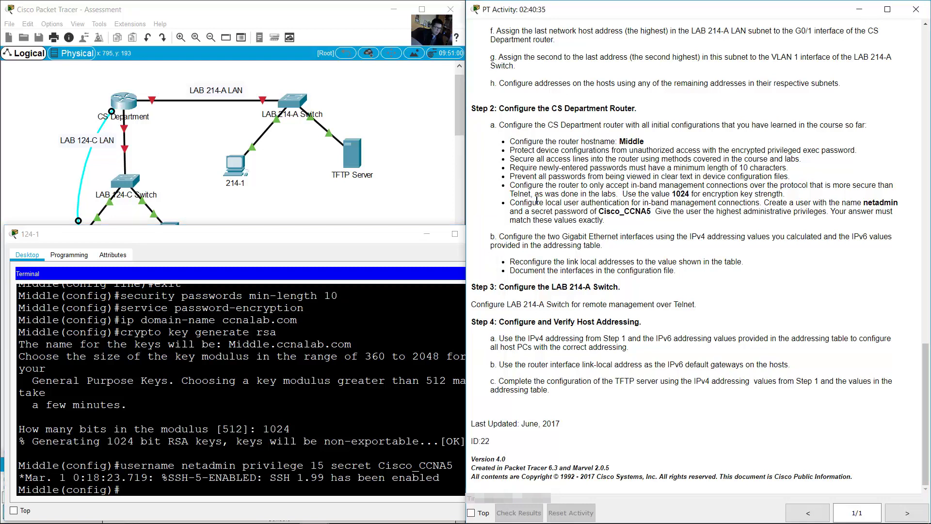
{"action": "left_click_drag", "start_coordinate": [520, 186], "coordinate": [877, 185]}
{"action": "left_click_drag", "start_coordinate": [690, 190], "coordinate": [537, 198]}
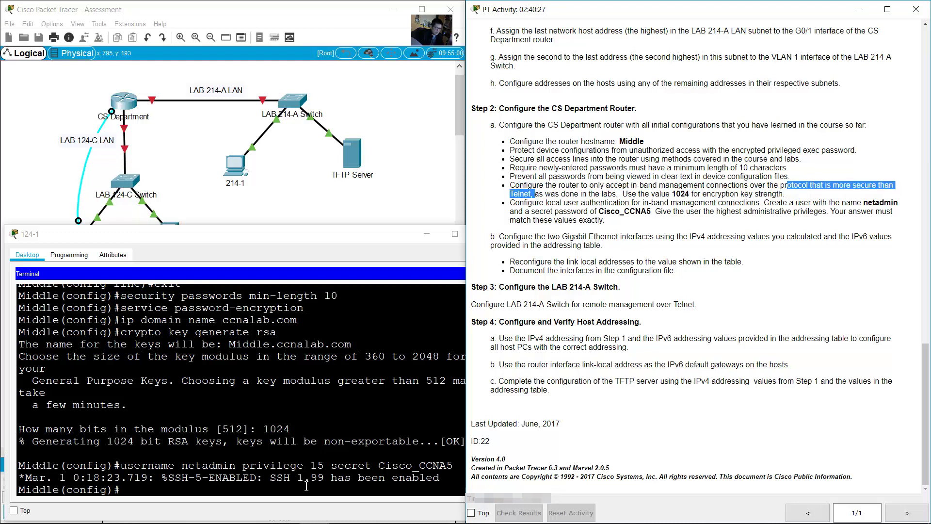
Step: On line vty 0 15, set transport input ssh and login local, then exit
{"action": "left_click", "coordinate": [340, 412]}
{"action": "type", "text": "line"}
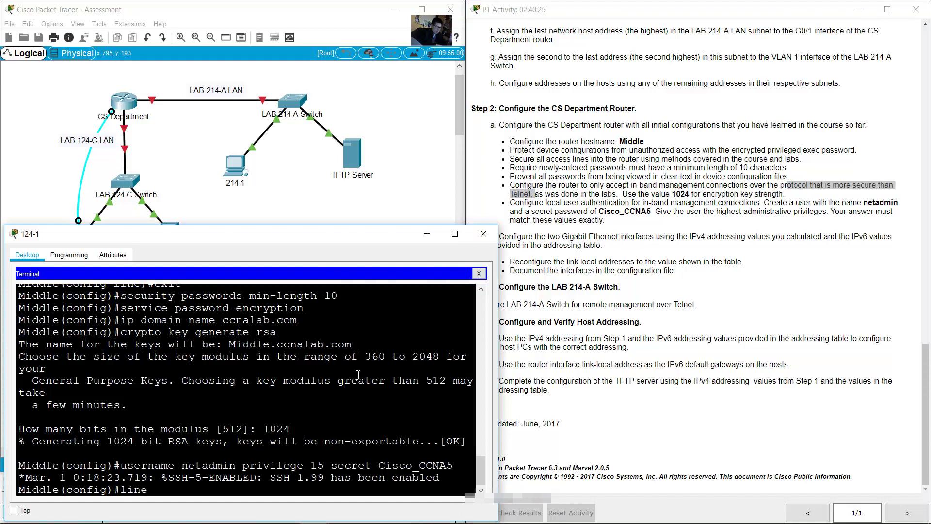
{"action": "type", "text": " vty 0 15"}
{"action": "key", "text": "Return"}
{"action": "type", "text": "tr"}
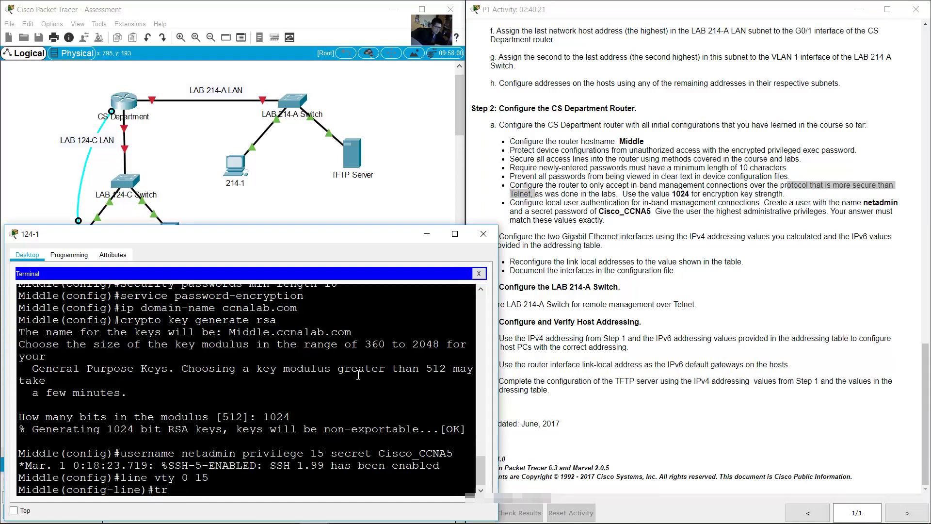
{"action": "type", "text": "ansport input ssh"}
{"action": "key", "text": "Return"}
{"action": "type", "text": "log"}
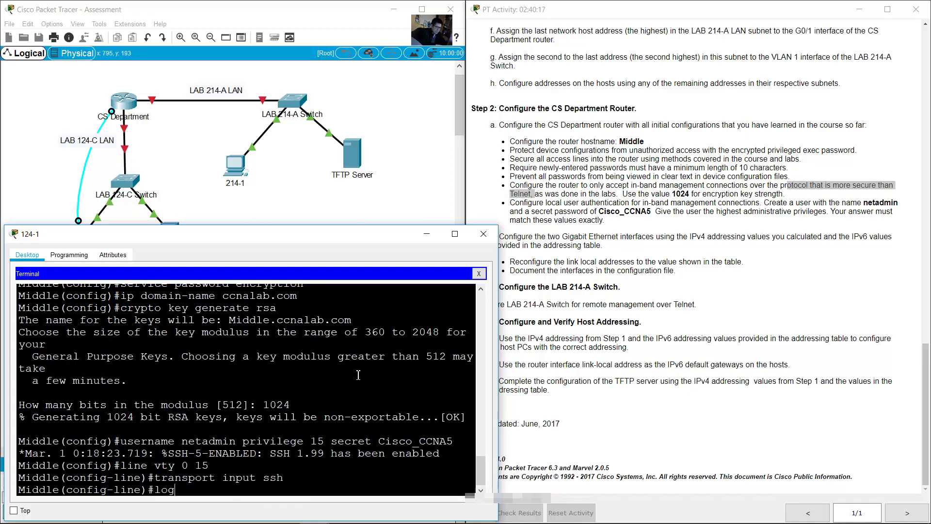
{"action": "type", "text": "in local"}
{"action": "key", "text": "Return"}
{"action": "type", "text": "exit"}
{"action": "key", "text": "Return"}
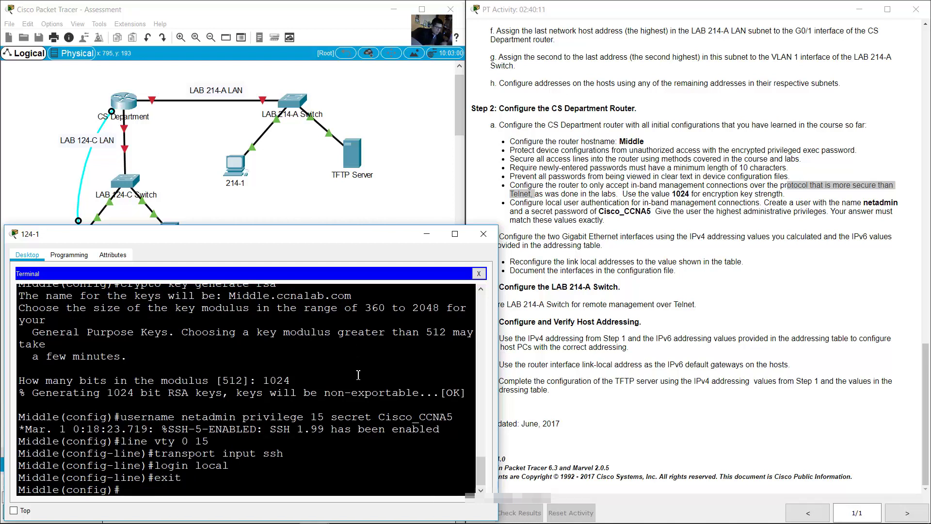
{"action": "left_click", "coordinate": [581, 176]}
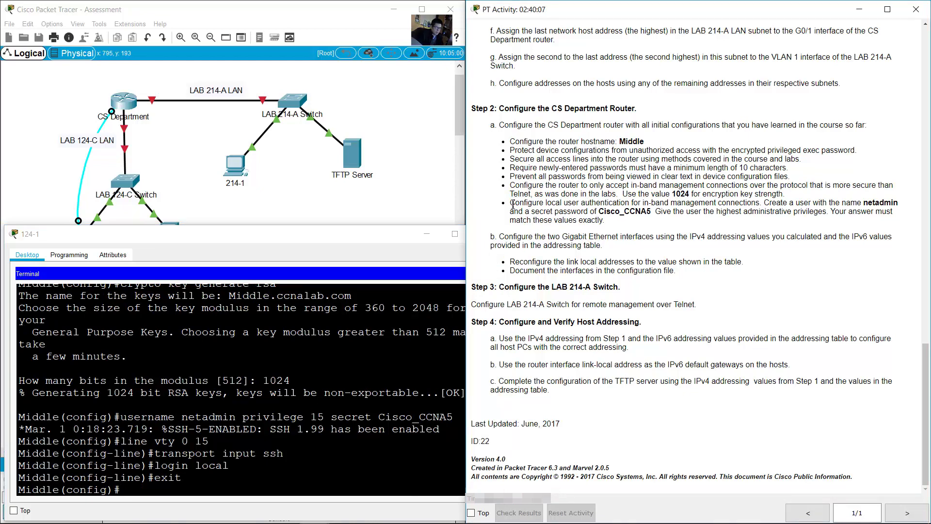
{"action": "left_click_drag", "start_coordinate": [504, 236], "coordinate": [601, 246]}
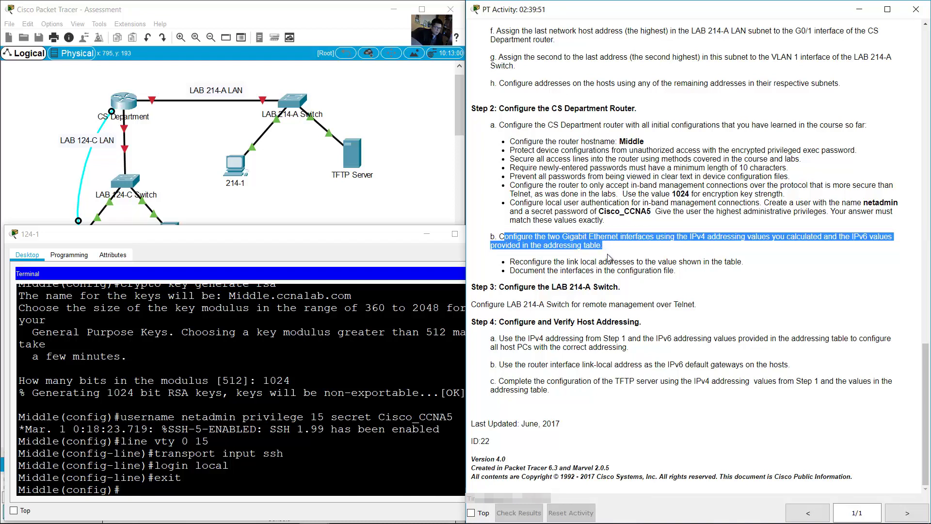
Step: Place the Addressing Table beside the terminal and enter G0/0 interface configuration
{"action": "left_click", "coordinate": [609, 258]}
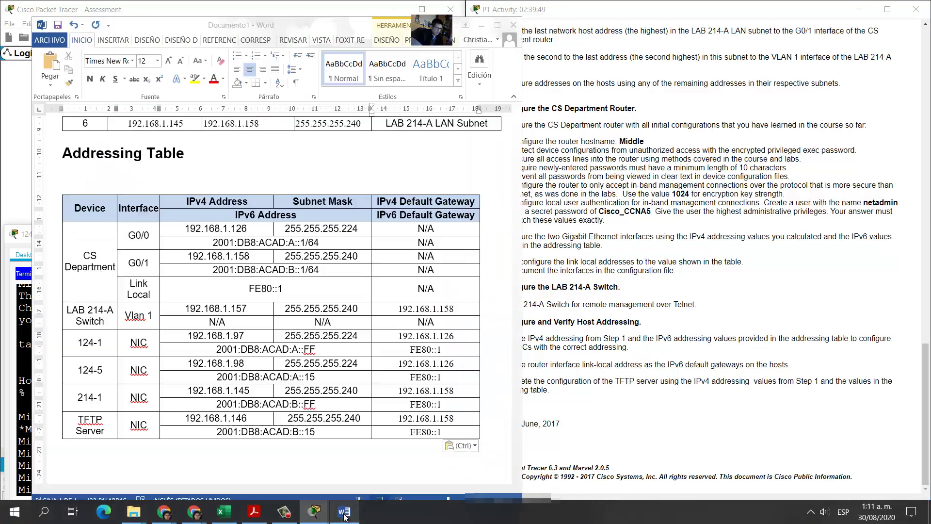
{"action": "key", "text": "alt+Tab"}
{"action": "left_click_drag", "start_coordinate": [336, 35], "coordinate": [778, 15]}
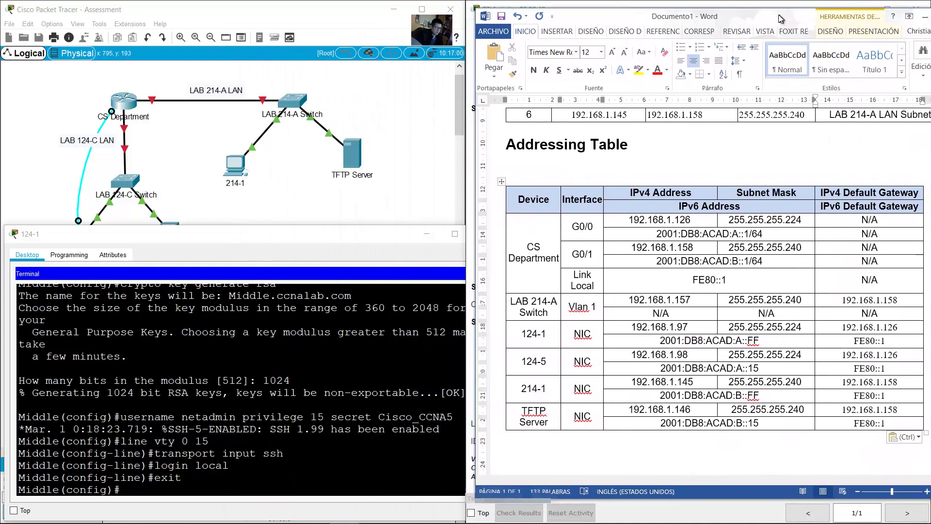
{"action": "left_click", "coordinate": [685, 280]}
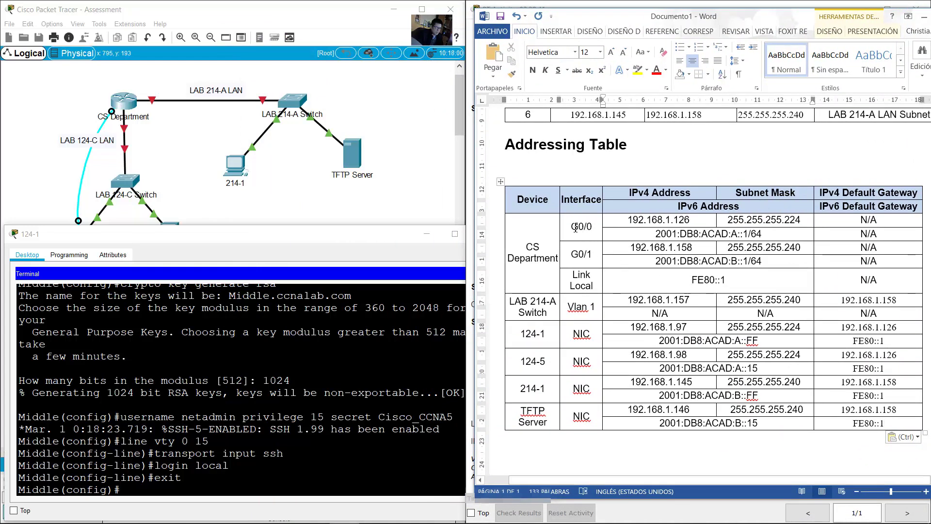
{"action": "left_click_drag", "start_coordinate": [575, 228], "coordinate": [749, 238]}
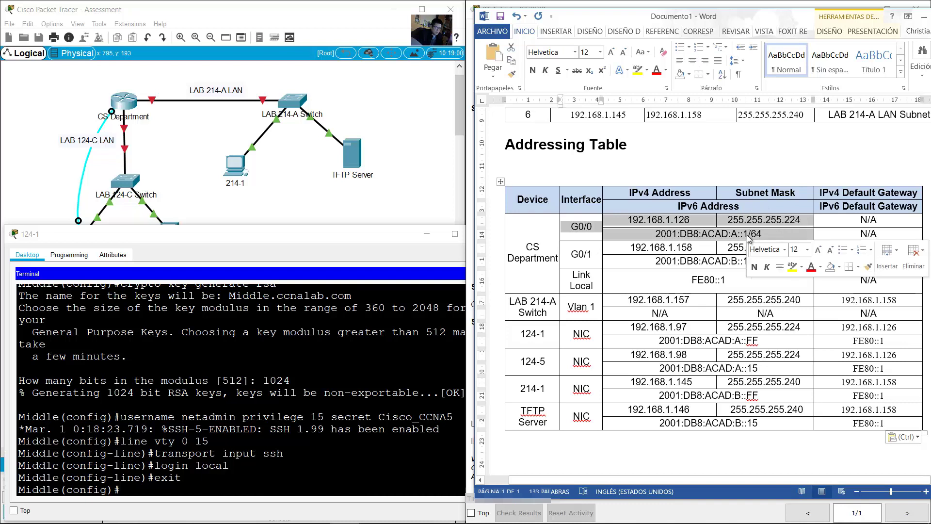
{"action": "left_click", "coordinate": [301, 441]}
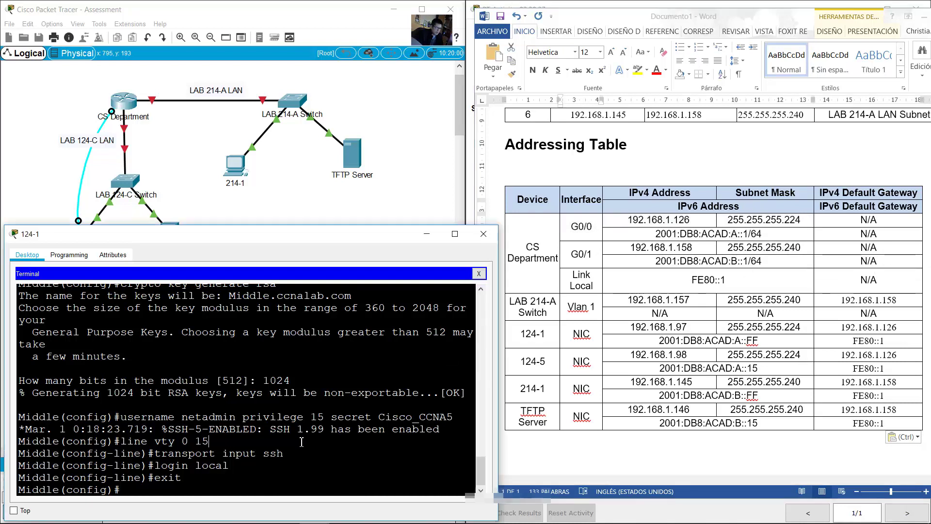
{"action": "type", "text": "int g0/0"}
{"action": "key", "text": "Return"}
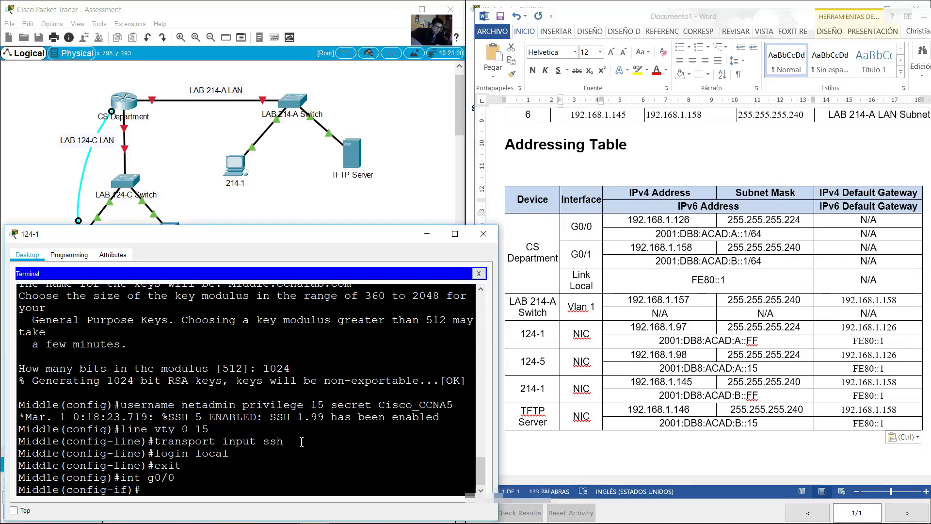
Step: Give G0/0 the description 124-C
{"action": "type", "text": "description"}
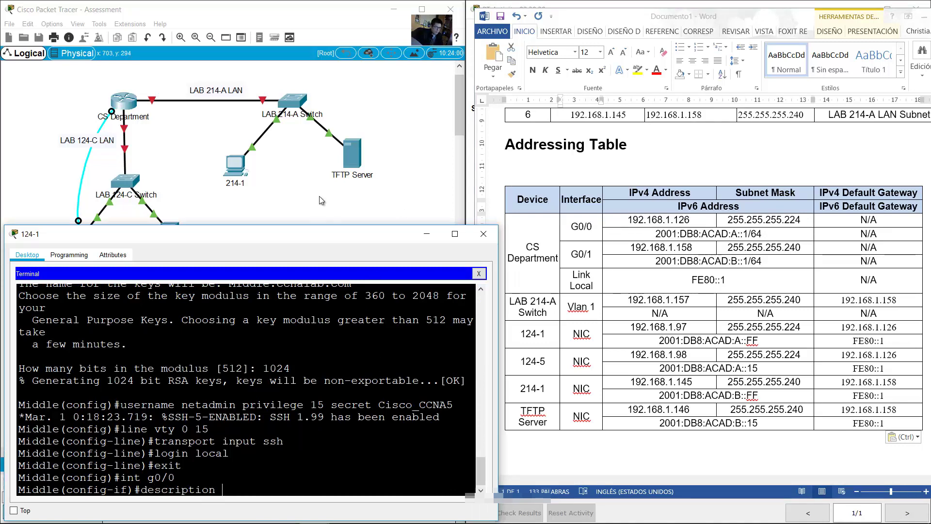
{"action": "left_click", "coordinate": [180, 141]}
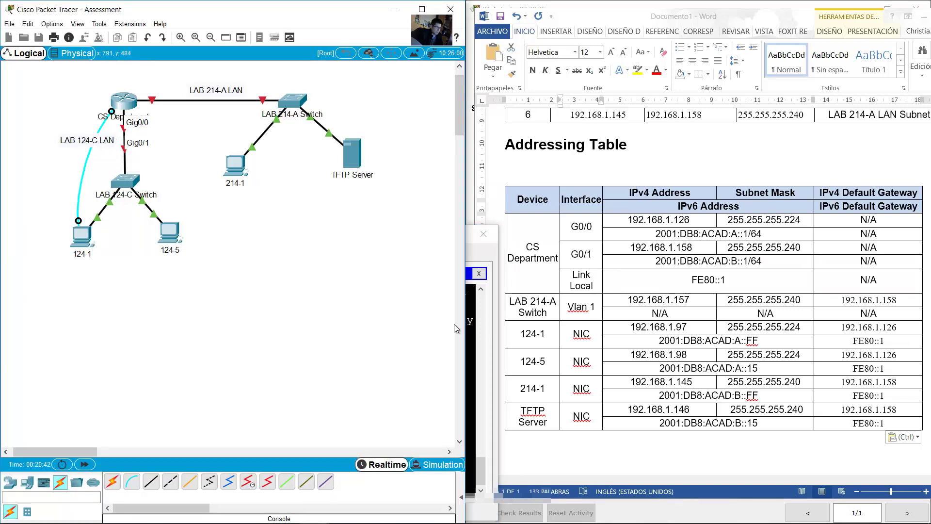
{"action": "left_click", "coordinate": [475, 362]}
{"action": "type", "text": "12"}
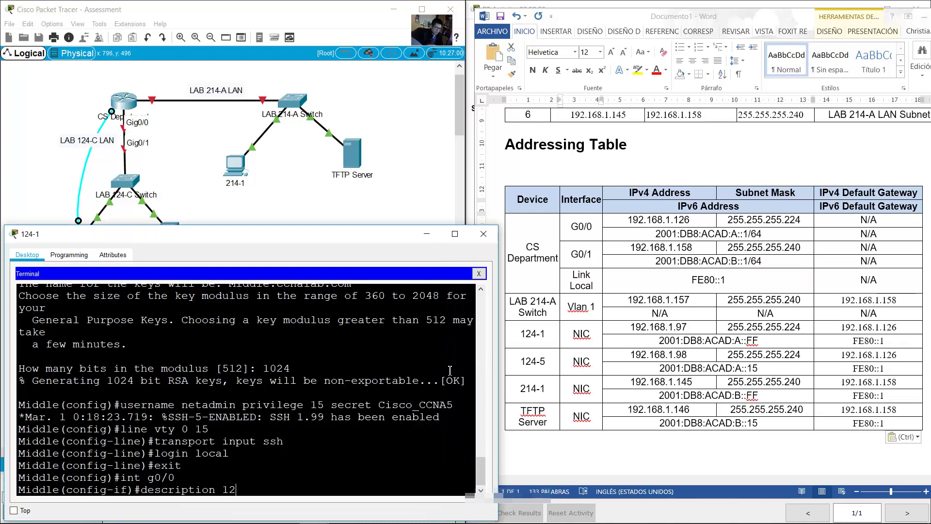
{"action": "type", "text": "4-C"}
{"action": "key", "text": "Return"}
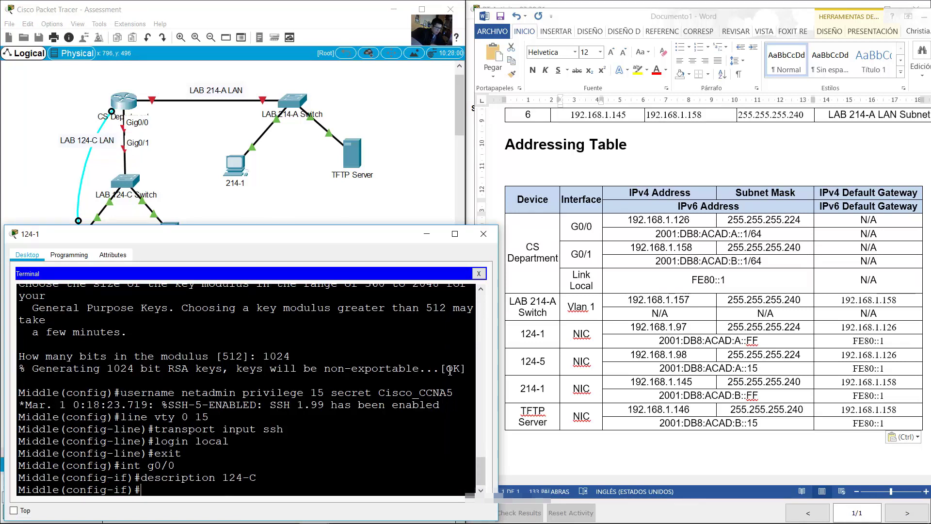
Step: Assign G0/0 the IPv4 address 192.168.1.126 255.255.255.224
{"action": "type", "text": "ip addre"}
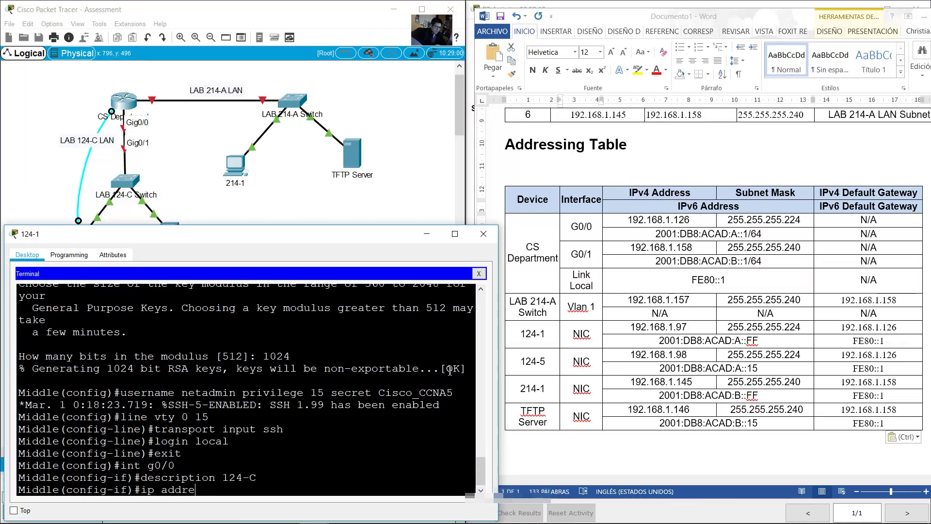
{"action": "type", "text": "ss 192.168.1.126"}
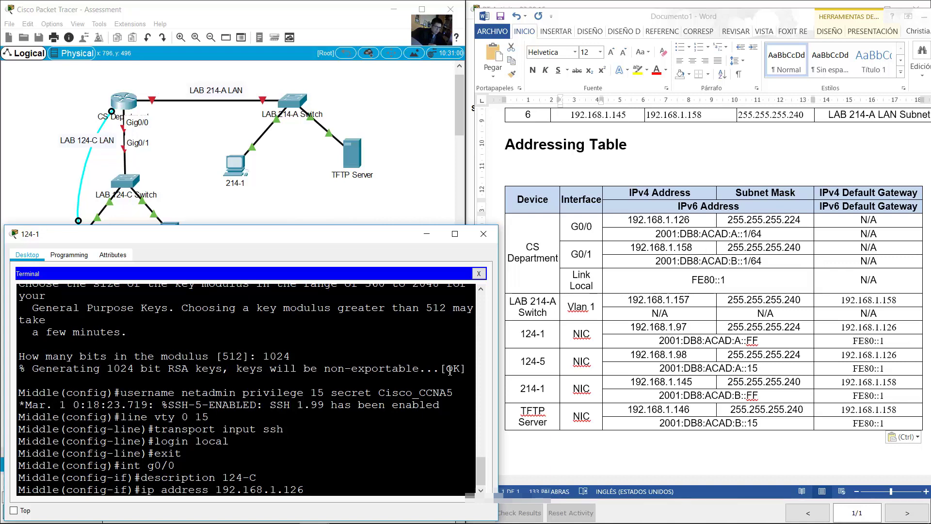
{"action": "type", "text": " 255.255.255.224"}
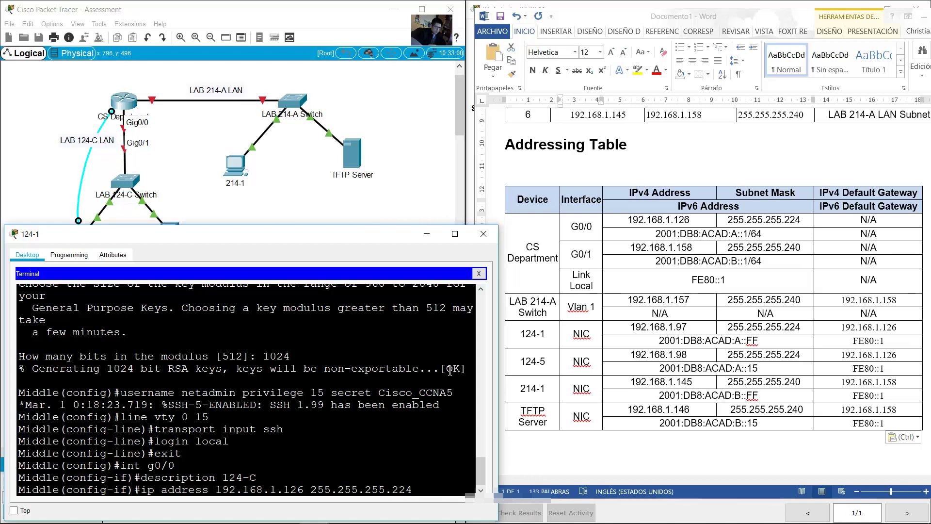
{"action": "left_click", "coordinate": [658, 301]}
{"action": "scroll", "coordinate": [690, 289], "scroll_direction": "up", "scroll_amount": 3}
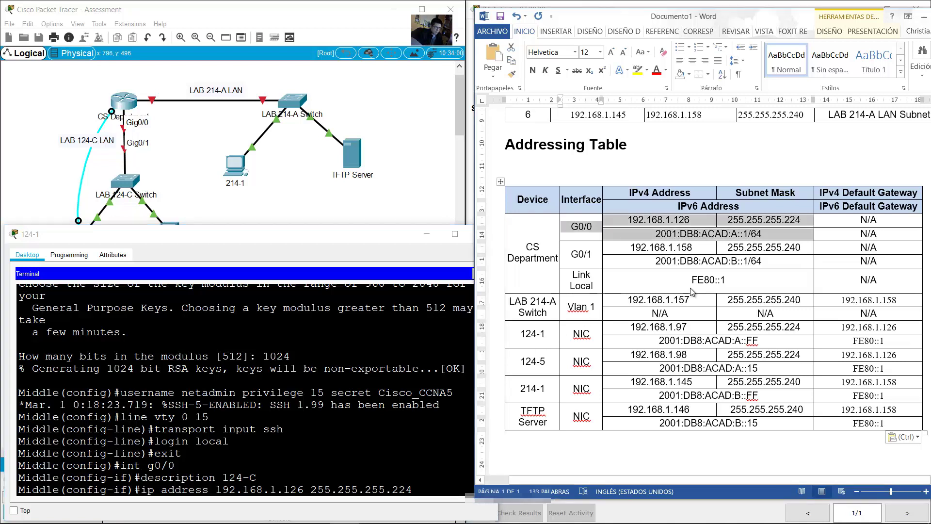
{"action": "scroll", "coordinate": [690, 290], "scroll_direction": "up", "scroll_amount": 1}
{"action": "scroll", "coordinate": [691, 289], "scroll_direction": "down", "scroll_amount": 4}
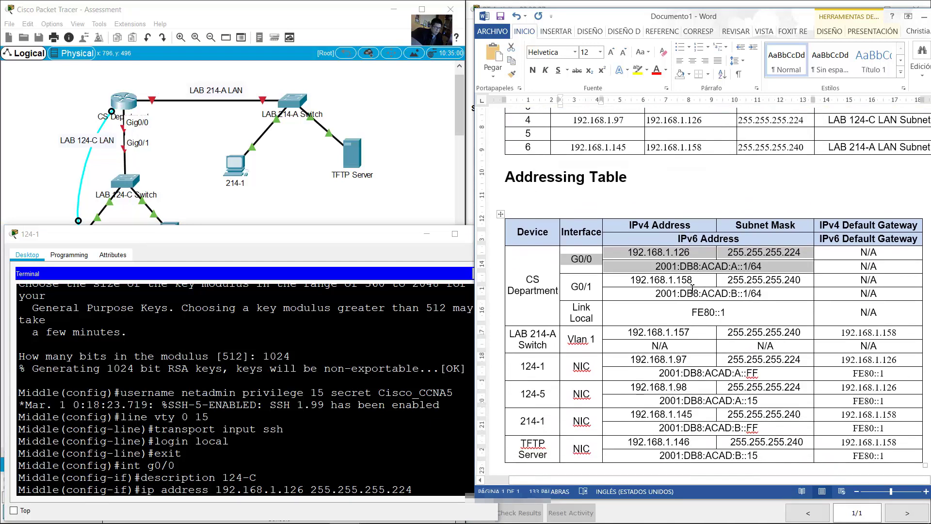
{"action": "scroll", "coordinate": [692, 289], "scroll_direction": "down", "scroll_amount": 3}
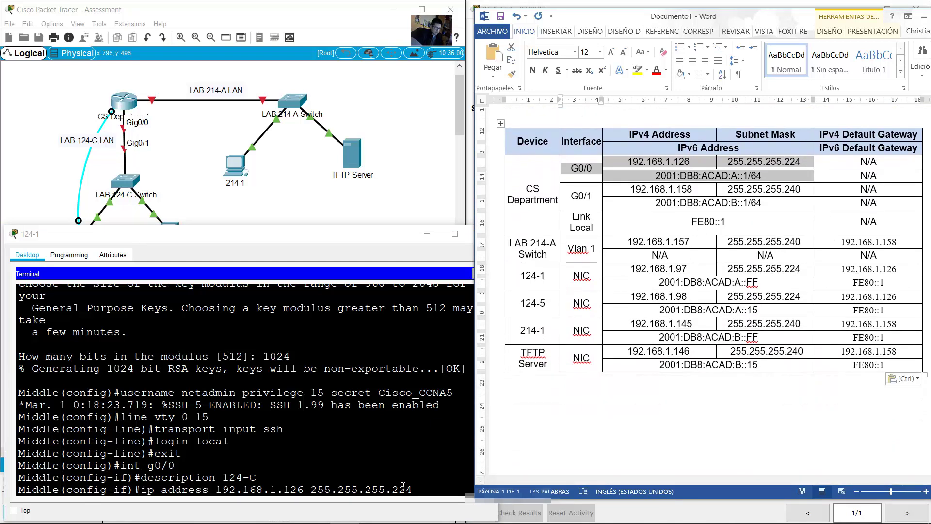
{"action": "left_click", "coordinate": [423, 461]}
{"action": "key", "text": "Return"}
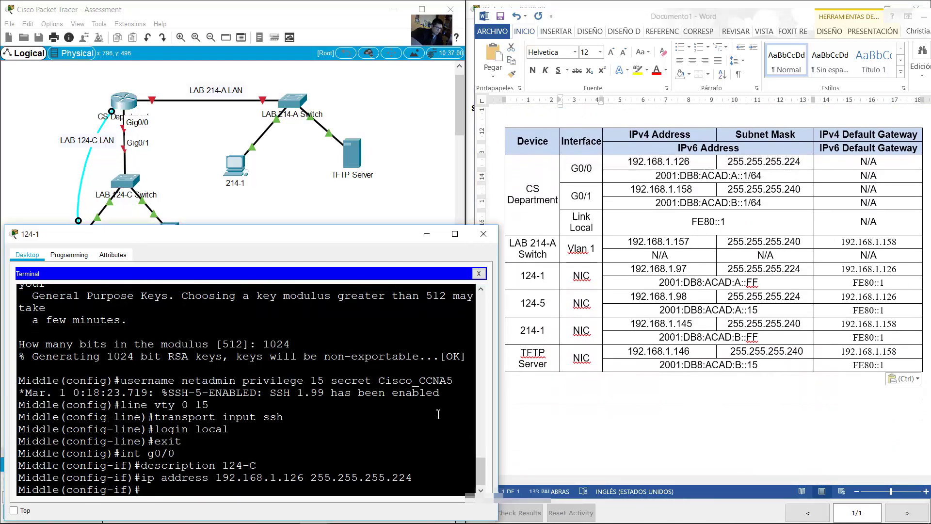
Step: Assign G0/0 the IPv6 address 2001:db8:acad:a::1/64
{"action": "left_click", "coordinate": [664, 179]}
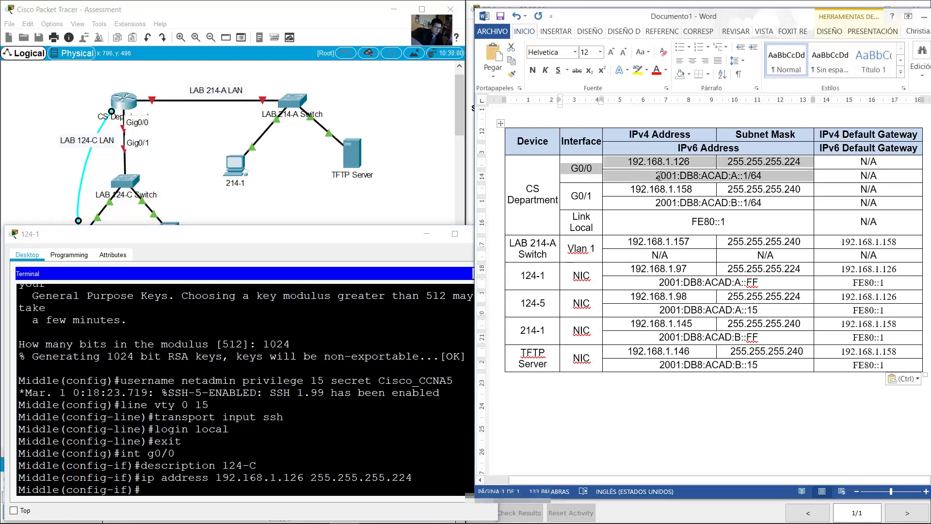
{"action": "left_click", "coordinate": [659, 177]}
{"action": "left_click_drag", "start_coordinate": [658, 177], "coordinate": [762, 177]}
{"action": "left_click", "coordinate": [365, 425]}
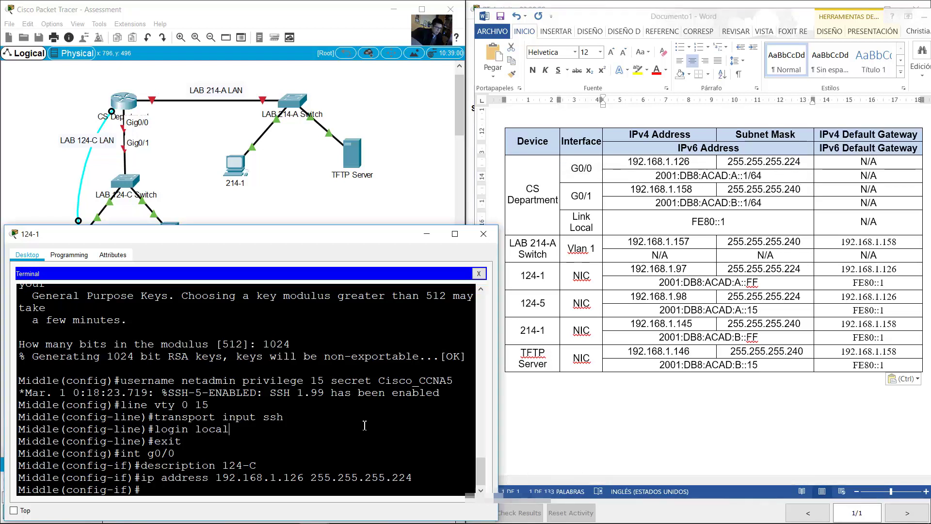
{"action": "type", "text": "ipv6 address 2001:db8:acad"}
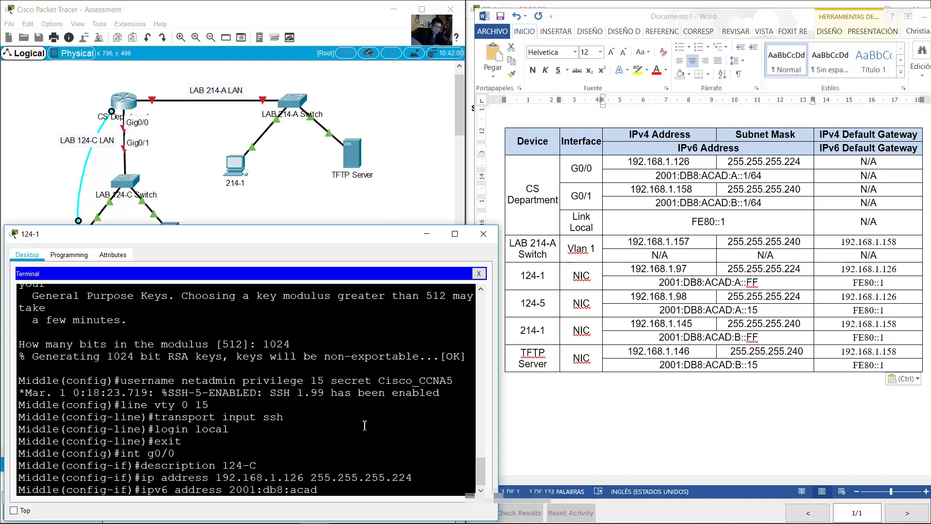
{"action": "type", "text": ":a::1/64"}
{"action": "key", "text": "Return"}
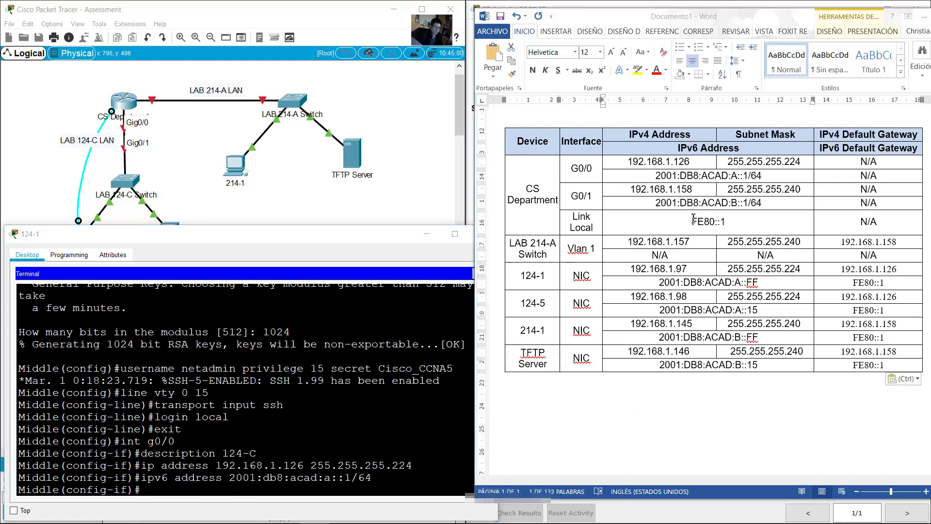
Step: Add link-local address fe80::1 to G0/0 and enable it with no shutdown
{"action": "left_click_drag", "start_coordinate": [692, 222], "coordinate": [724, 222]}
{"action": "left_click", "coordinate": [398, 385]}
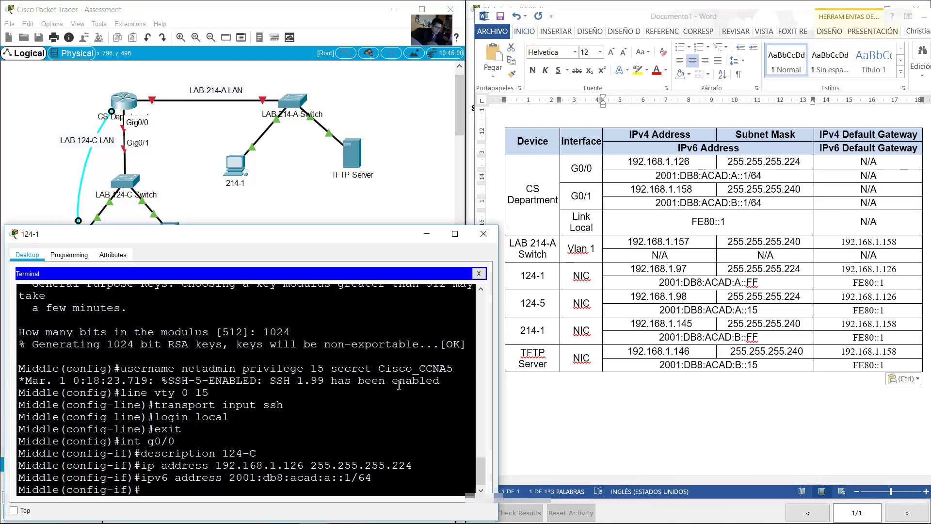
{"action": "key", "text": "Up"}
{"action": "key", "text": "BackSpace"}
{"action": "key", "text": "BackSpace"}
{"action": "key", "text": "BackSpace"}
{"action": "key", "text": "BackSpace"}
{"action": "key", "text": "BackSpace"}
{"action": "key", "text": "BackSpace"}
{"action": "key", "text": "BackSpace"}
{"action": "key", "text": "BackSpace"}
{"action": "key", "text": "BackSpace"}
{"action": "key", "text": "BackSpace"}
{"action": "key", "text": "BackSpace"}
{"action": "key", "text": "BackSpace"}
{"action": "key", "text": "BackSpace"}
{"action": "key", "text": "BackSpace"}
{"action": "key", "text": "BackSpace"}
{"action": "key", "text": "BackSpace"}
{"action": "key", "text": "BackSpace"}
{"action": "key", "text": "BackSpace"}
{"action": "key", "text": "BackSpace"}
{"action": "key", "text": "BackSpace"}
{"action": "type", "text": "fe80::1"}
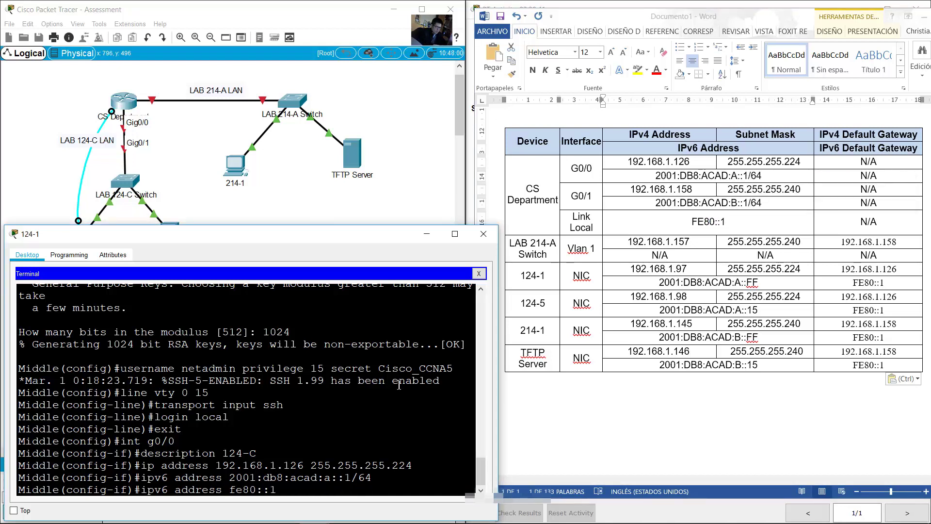
{"action": "type", "text": " link-local"}
{"action": "key", "text": "Return"}
{"action": "type", "text": "no shu"}
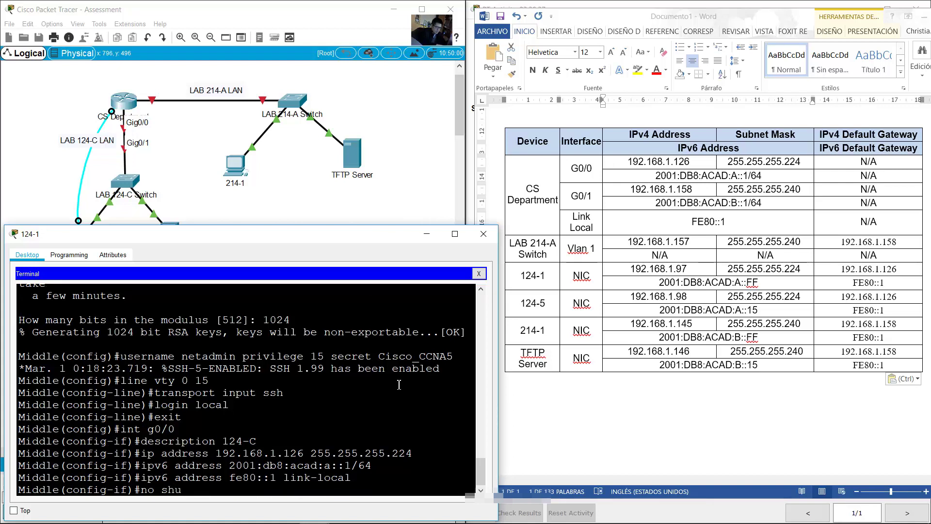
{"action": "type", "text": "tdown"}
{"action": "key", "text": "Return"}
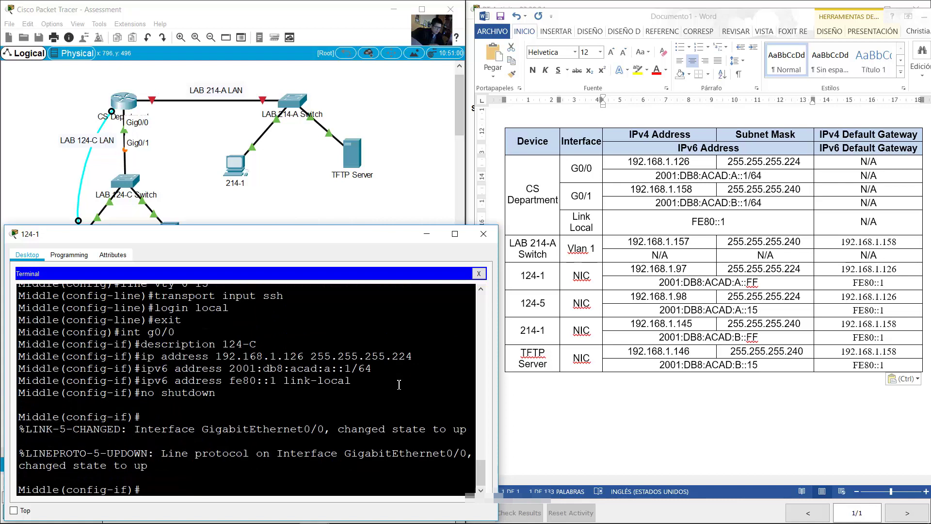
Step: Look up the G0/1 addresses and recall the interface command for G0/1
{"action": "double_click", "coordinate": [702, 223]}
{"action": "left_click_drag", "start_coordinate": [582, 199], "coordinate": [774, 199]}
{"action": "left_click", "coordinate": [283, 416]}
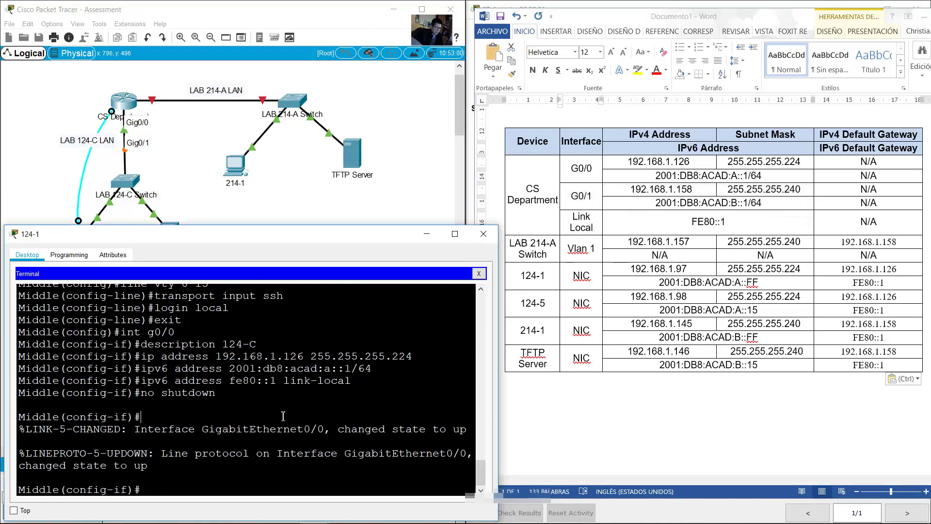
{"action": "key", "text": "Up"}
{"action": "key", "text": "Up"}
{"action": "key", "text": "Up"}
{"action": "key", "text": "Up"}
{"action": "key", "text": "Up"}
{"action": "key", "text": "Up"}
Step: Enter G0/1 configuration and give it the description 214-A
{"action": "key", "text": "Return"}
{"action": "key", "text": "Up"}
{"action": "key", "text": "Up"}
{"action": "key", "text": "Up"}
{"action": "key", "text": "Up"}
{"action": "key", "text": "Up"}
{"action": "key", "text": "Up"}
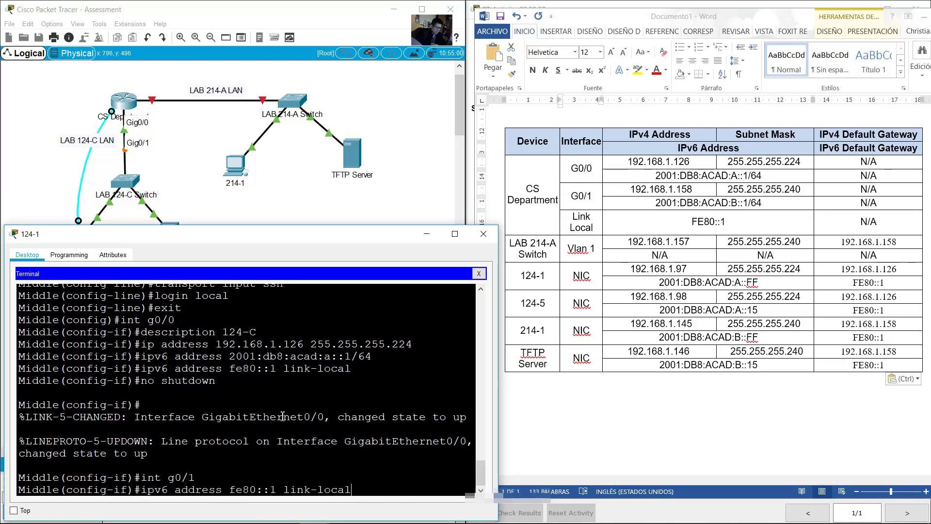
{"action": "left_click", "coordinate": [219, 132]}
{"action": "left_click_drag", "start_coordinate": [194, 72], "coordinate": [260, 103]}
{"action": "left_click", "coordinate": [485, 364]}
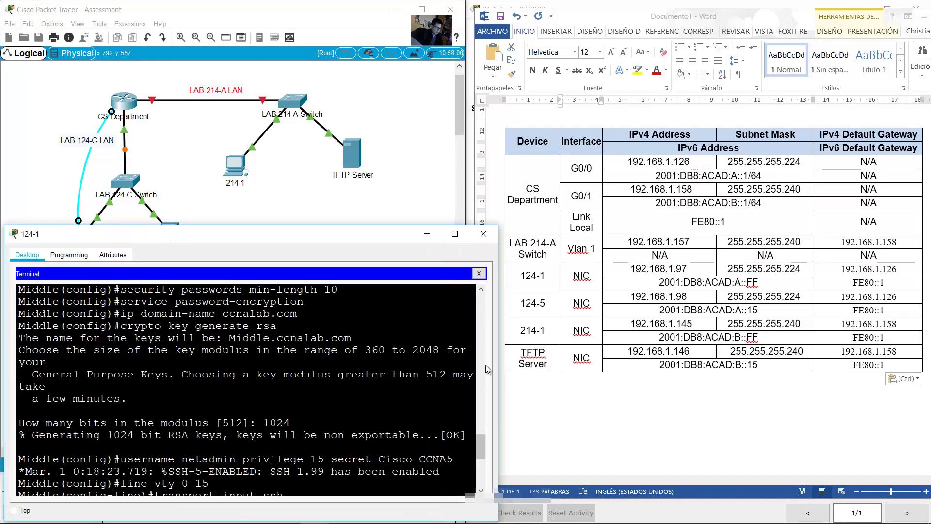
{"action": "scroll", "coordinate": [351, 480], "scroll_direction": "down", "scroll_amount": 5}
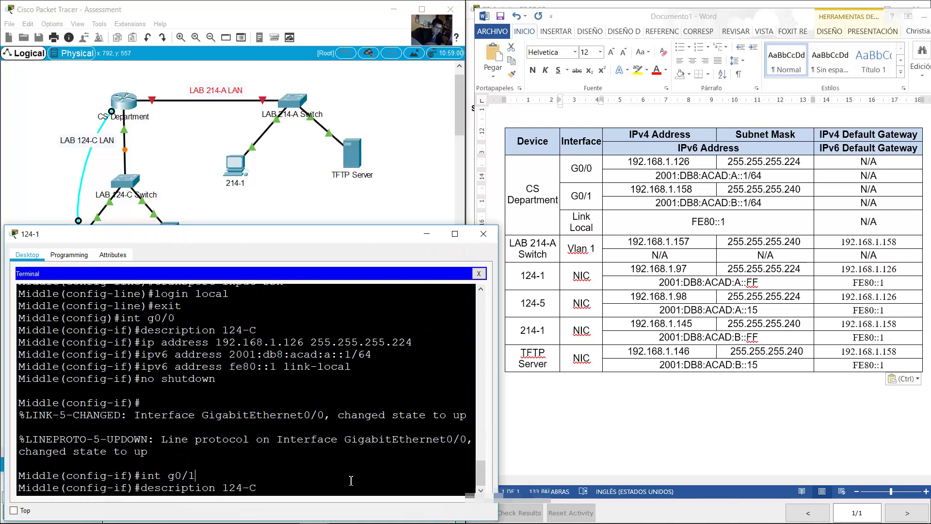
{"action": "key", "text": "BackSpace"}
{"action": "key", "text": "BackSpace"}
{"action": "key", "text": "BackSpace"}
{"action": "key", "text": "BackSpace"}
{"action": "type", "text": "2"}
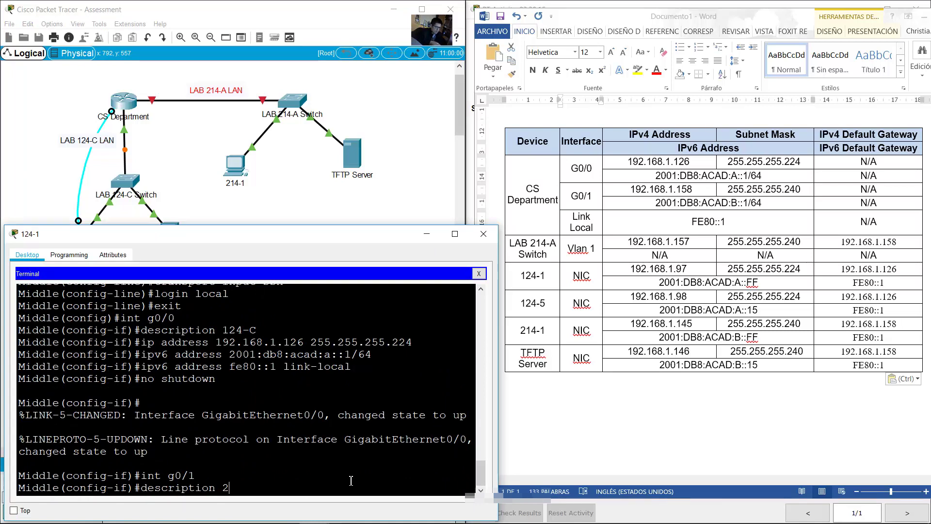
{"action": "key", "text": "Return"}
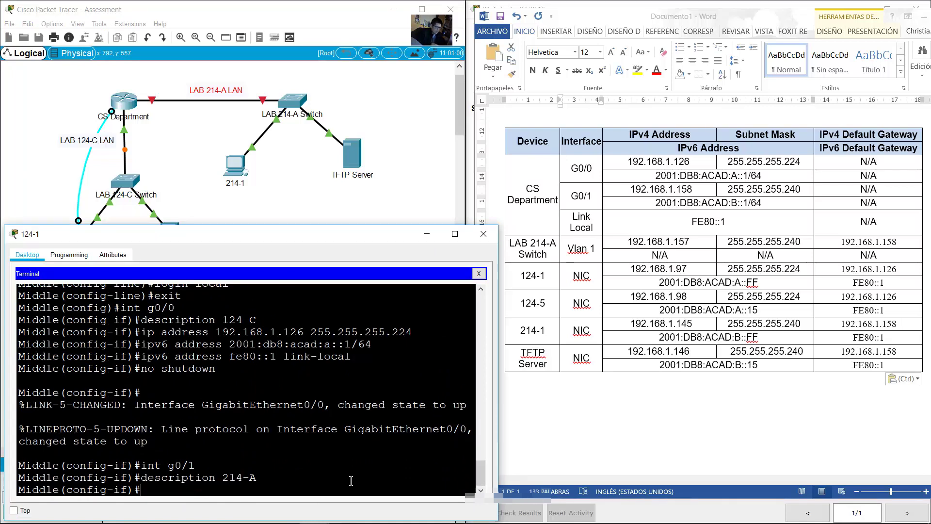
Step: Assign G0/1 the IPv4 address 192.168.1.158 255.255.255.240
{"action": "key", "text": "Up"}
{"action": "key", "text": "Up"}
{"action": "key", "text": "Up"}
{"action": "key", "text": "Up"}
{"action": "key", "text": "Up"}
{"action": "key", "text": "Up"}
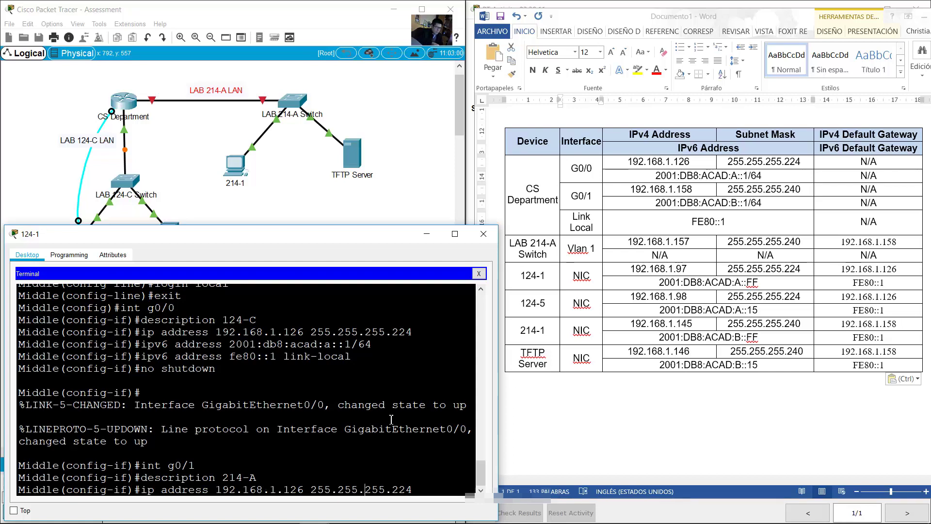
{"action": "key", "text": "BackSpace"}
{"action": "key", "text": "BackSpace"}
{"action": "type", "text": "58"}
{"action": "key", "text": "BackSpace"}
{"action": "key", "text": "Return"}
Step: Add 2001:db8:acad:b::1/64 and link-local fe80::1 to G0/1, then enable it
{"action": "key", "text": "Up"}
{"action": "key", "text": "Up"}
{"action": "key", "text": "Up"}
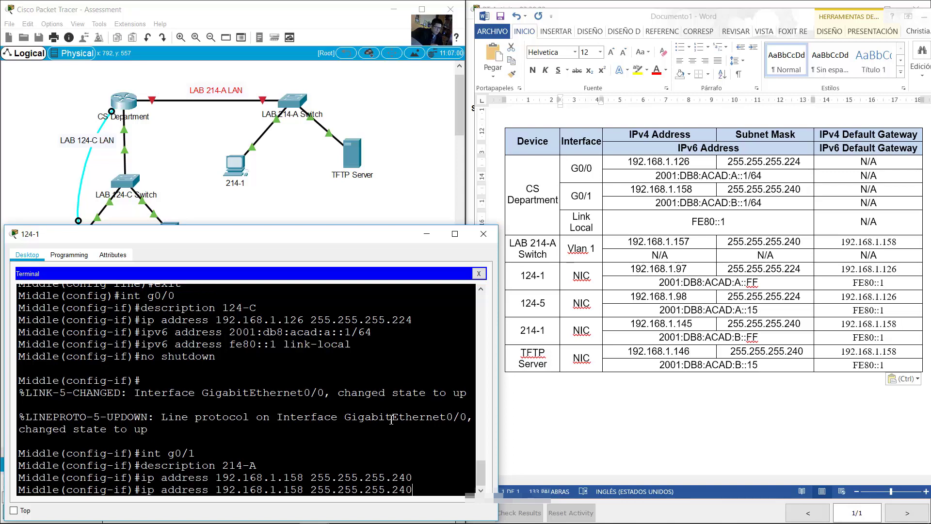
{"action": "key", "text": "Up"}
{"action": "key", "text": "Up"}
{"action": "key", "text": "Up"}
{"action": "key", "text": "Left"}
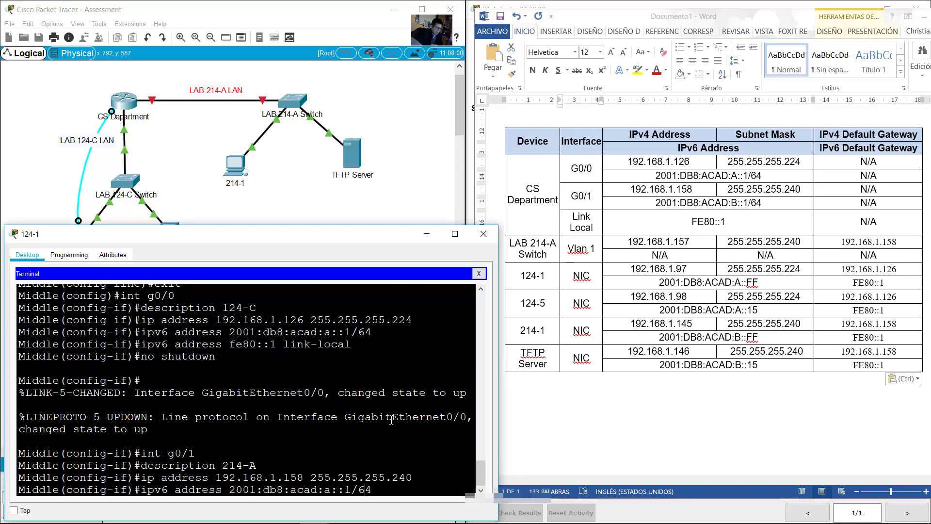
{"action": "key", "text": "Delete"}
{"action": "type", "text": "b"}
{"action": "key", "text": "Return"}
{"action": "key", "text": "Up"}
{"action": "key", "text": "Up"}
{"action": "key", "text": "Up"}
{"action": "key", "text": "Up"}
{"action": "key", "text": "Up"}
{"action": "key", "text": "Up"}
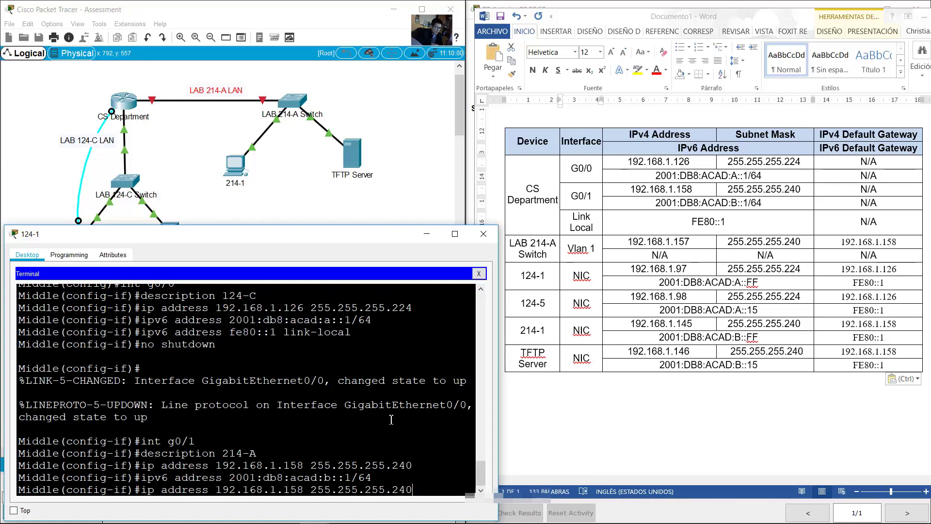
{"action": "key", "text": "Return"}
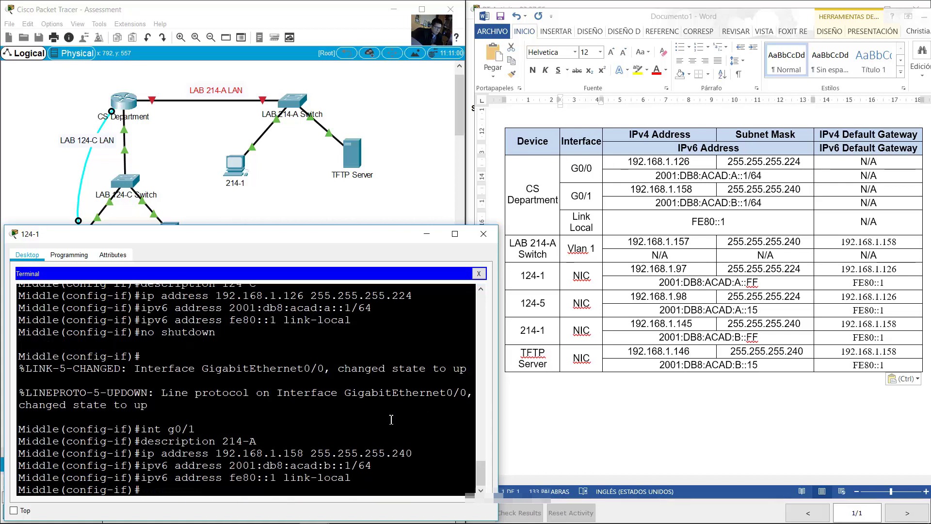
{"action": "key", "text": "Up"}
{"action": "key", "text": "Up"}
{"action": "key", "text": "Up"}
{"action": "key", "text": "Up"}
{"action": "key", "text": "Up"}
{"action": "key", "text": "Up"}
{"action": "key", "text": "Return"}
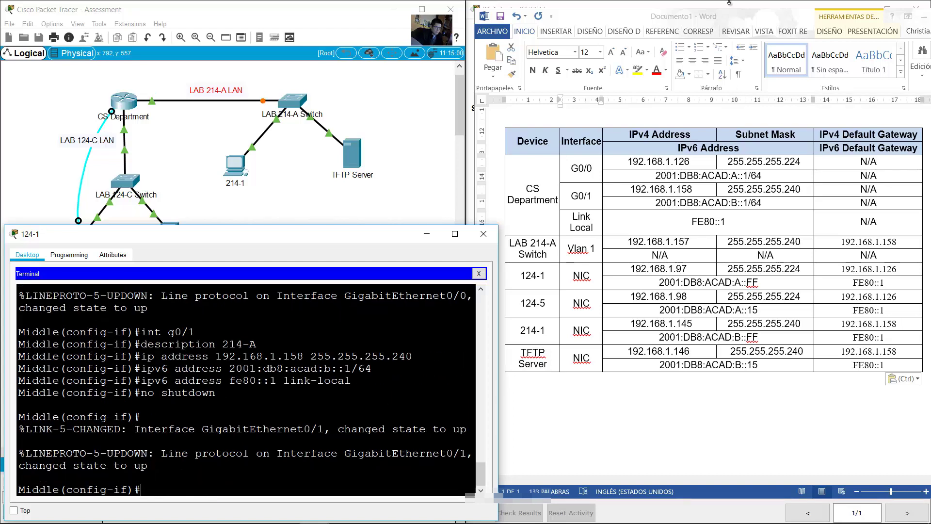
Step: Read the remaining Step 2 bullets down to the Step 3 LAB 214-A switch heading
{"action": "left_click", "coordinate": [727, 4]}
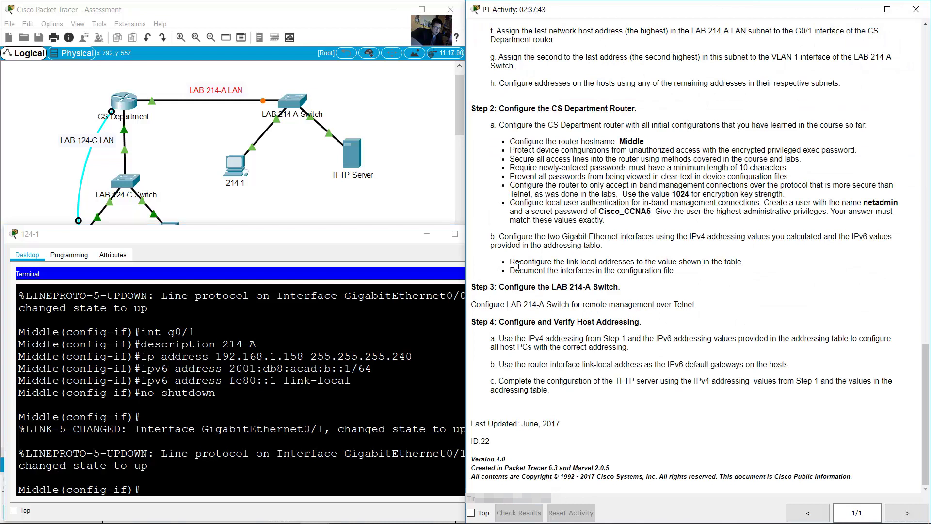
{"action": "left_click_drag", "start_coordinate": [509, 261], "coordinate": [641, 261]}
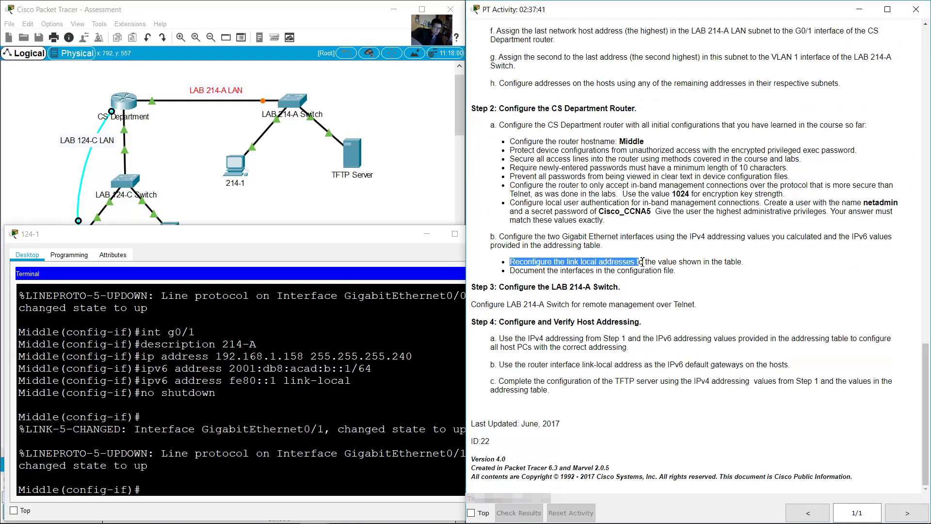
{"action": "left_click_drag", "start_coordinate": [515, 272], "coordinate": [648, 273]}
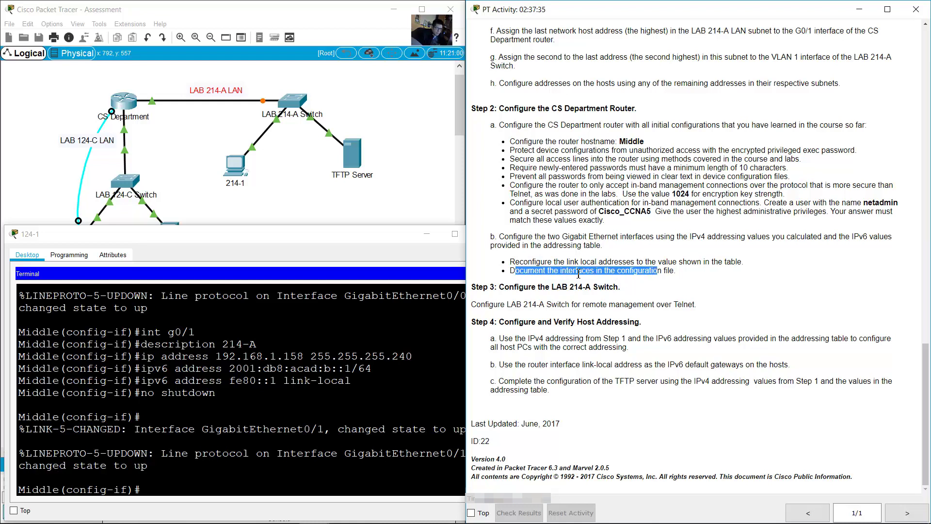
{"action": "left_click", "coordinate": [627, 283]}
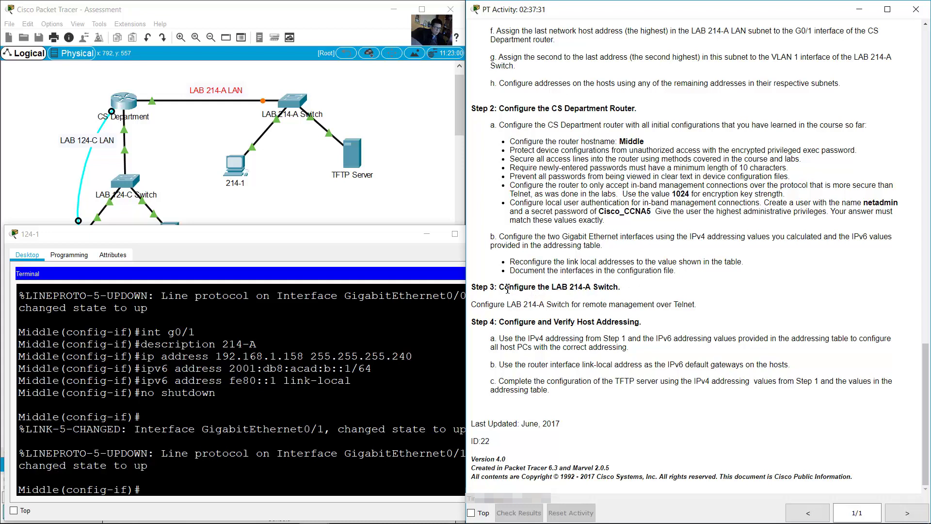
{"action": "left_click_drag", "start_coordinate": [507, 289], "coordinate": [620, 287]}
{"action": "left_click_drag", "start_coordinate": [296, 101], "coordinate": [303, 104]}
Step: Connect a console cable from PC 214-1's RS 232 port to the LAB 214-A Switch Console port
{"action": "left_click", "coordinate": [303, 104]}
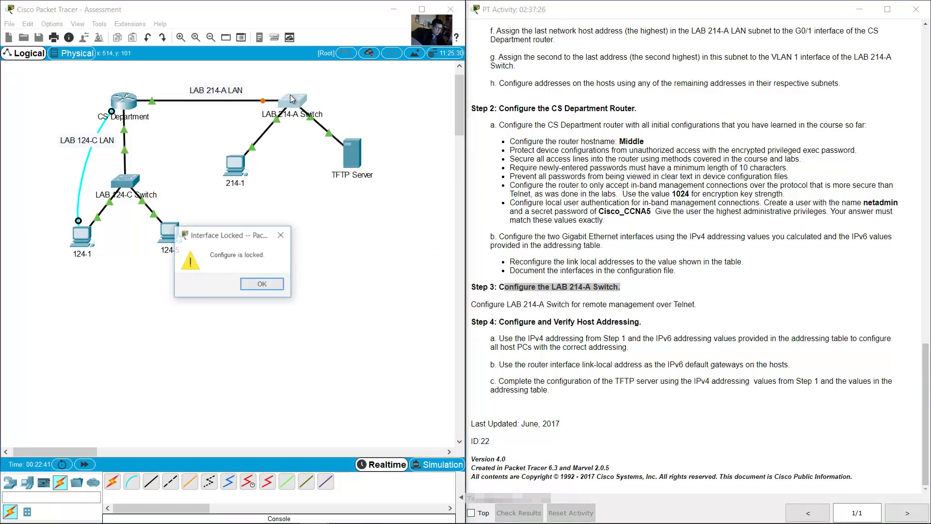
{"action": "left_click", "coordinate": [277, 285]}
{"action": "left_click", "coordinate": [131, 481]}
{"action": "left_click", "coordinate": [234, 165]}
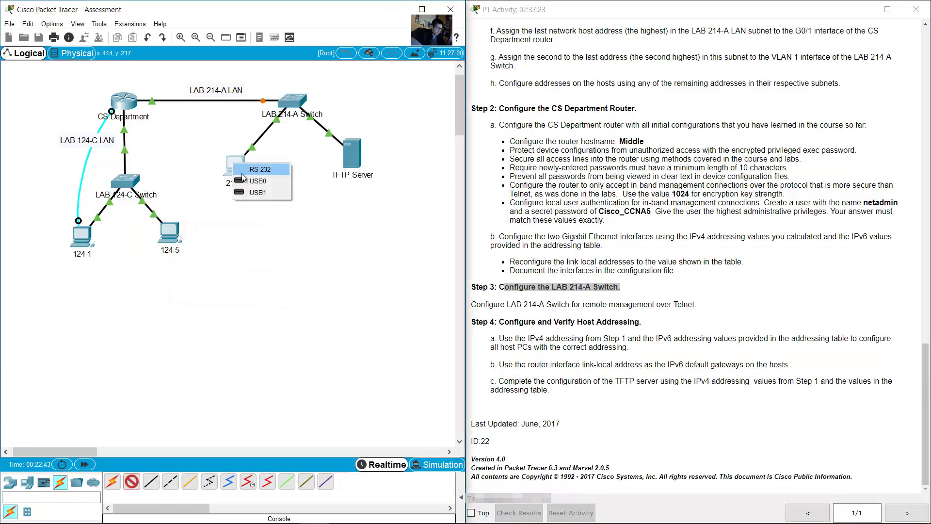
{"action": "left_click", "coordinate": [257, 169]}
{"action": "left_click", "coordinate": [296, 102]}
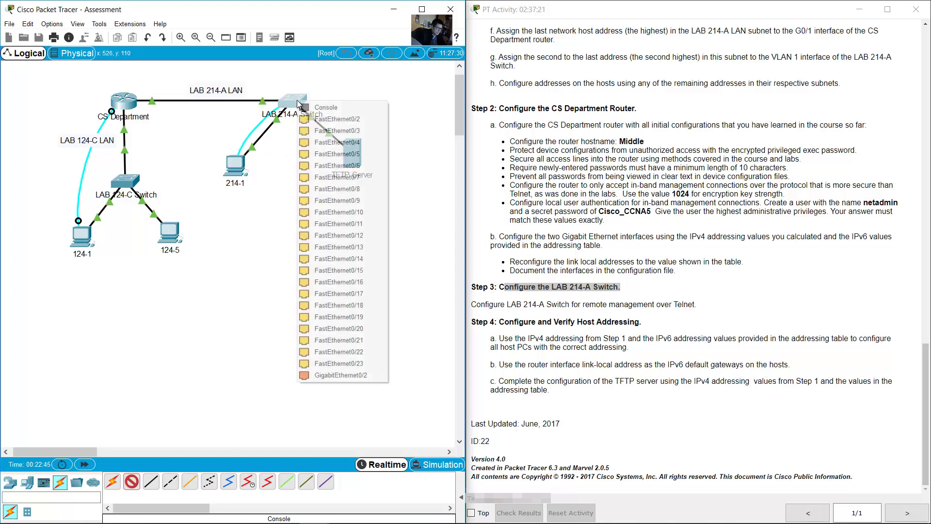
{"action": "left_click", "coordinate": [329, 109]}
Step: Open PC 214-1's Terminal to the switch and enter global configuration mode with en and conf term
{"action": "left_click", "coordinate": [235, 165]}
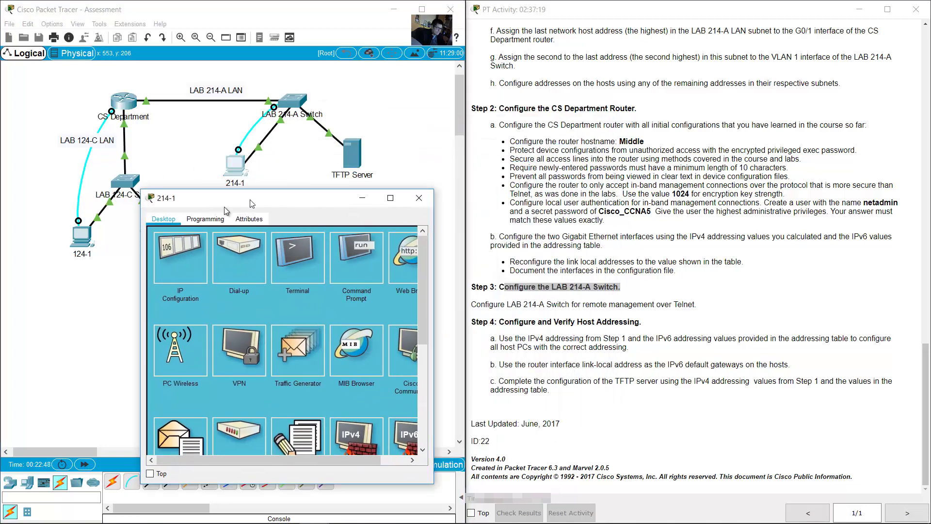
{"action": "left_click_drag", "start_coordinate": [252, 204], "coordinate": [129, 242]}
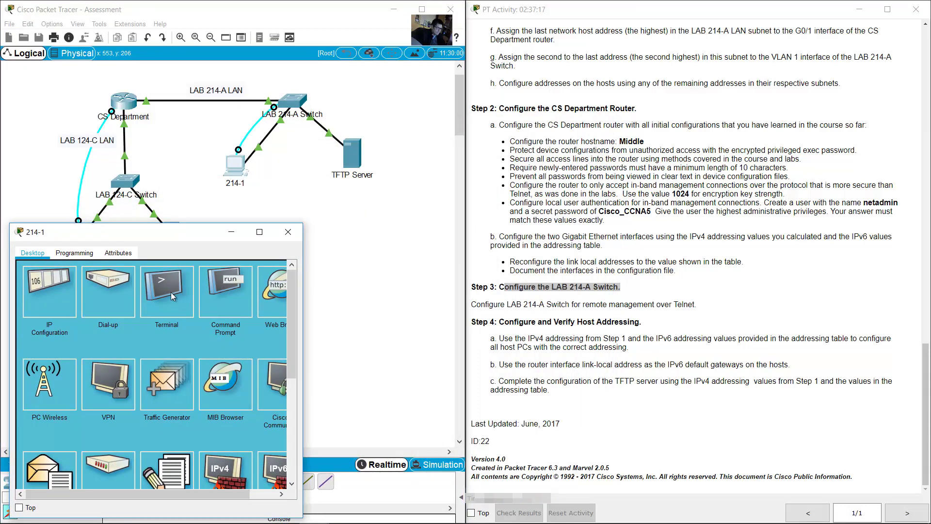
{"action": "left_click", "coordinate": [171, 292]}
{"action": "left_click_drag", "start_coordinate": [303, 291], "coordinate": [484, 295]}
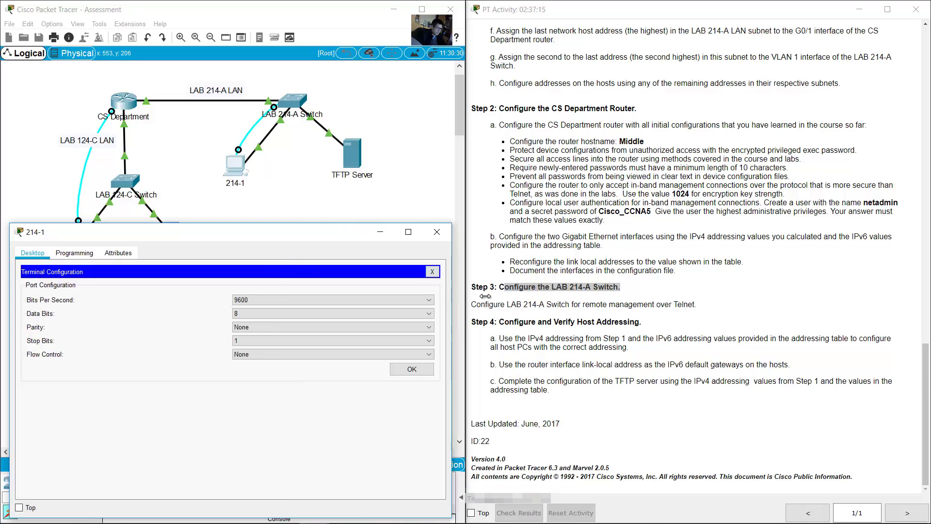
{"action": "left_click", "coordinate": [447, 371]}
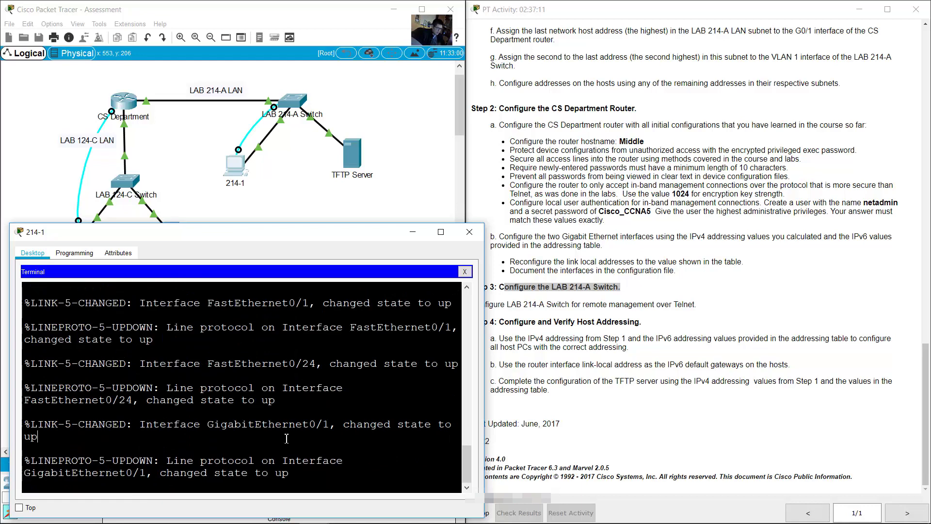
{"action": "key", "text": "Return"}
{"action": "type", "text": "en"}
{"action": "key", "text": "Return"}
{"action": "type", "text": "con"}
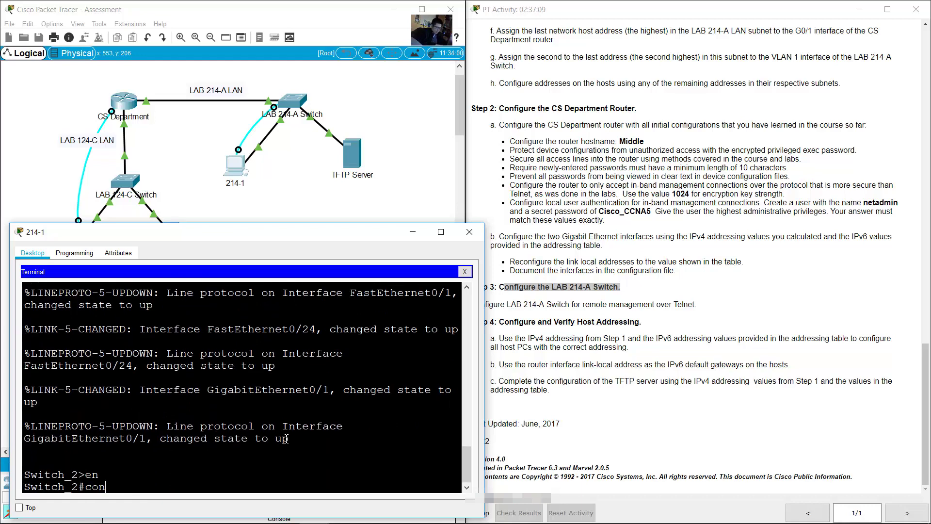
{"action": "type", "text": "f term"}
{"action": "key", "text": "Return"}
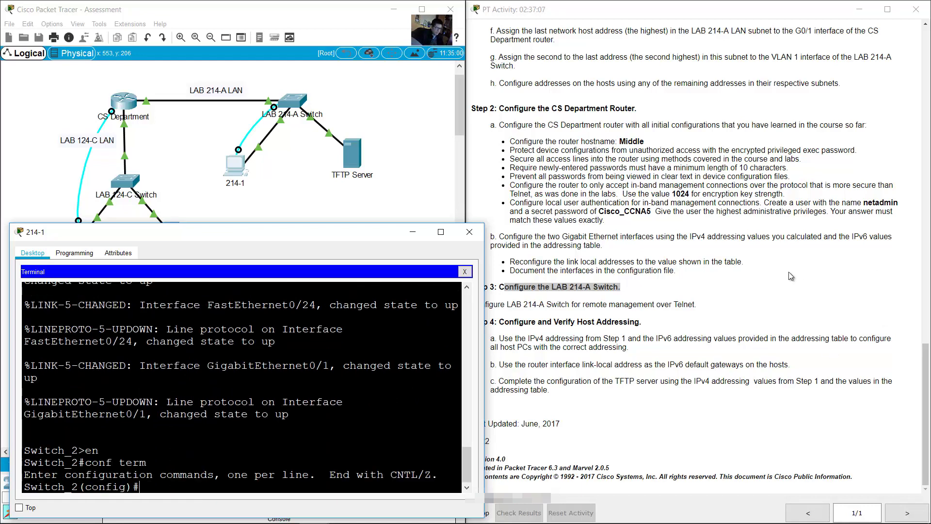
Step: Review the Telnet instruction and the LAB 214-A Switch rows in the addressing table
{"action": "left_click", "coordinate": [679, 298]}
{"action": "left_click_drag", "start_coordinate": [471, 305], "coordinate": [697, 304]}
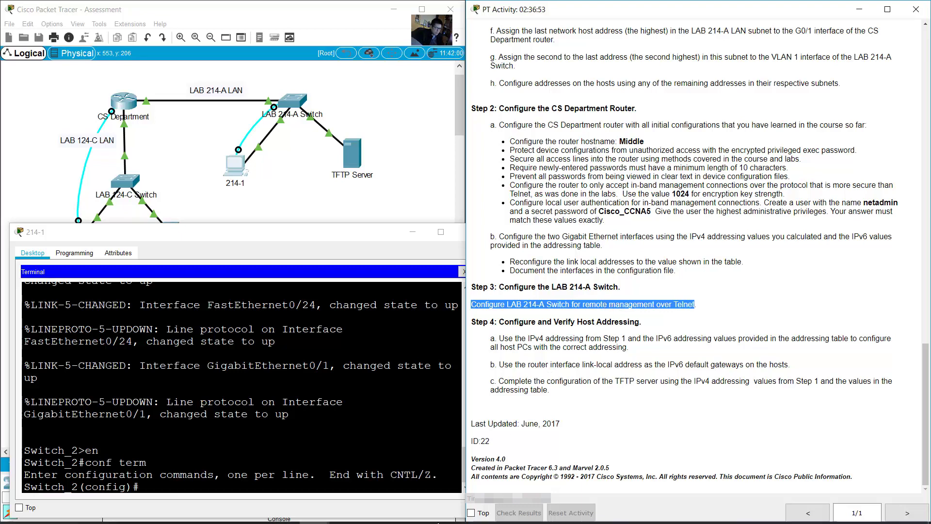
{"action": "left_click", "coordinate": [344, 510]}
{"action": "left_click", "coordinate": [606, 256]}
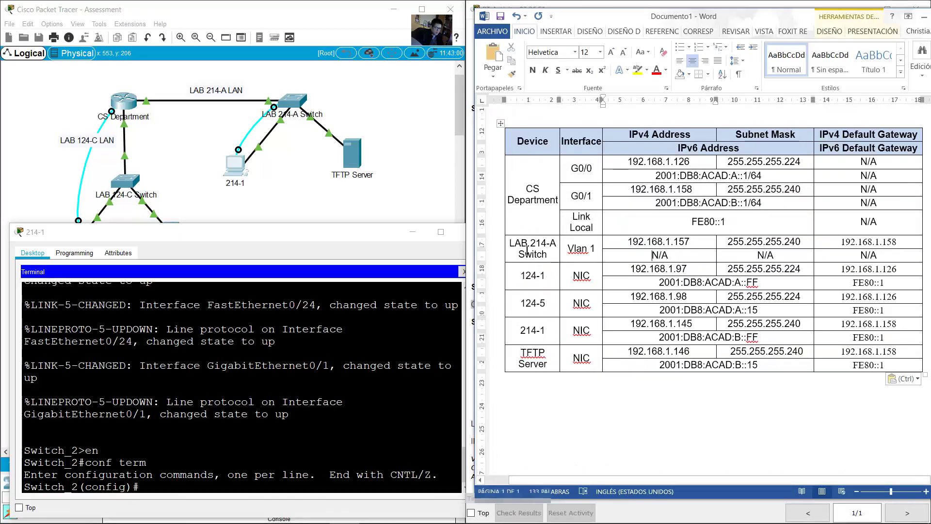
{"action": "left_click_drag", "start_coordinate": [518, 248], "coordinate": [860, 251]}
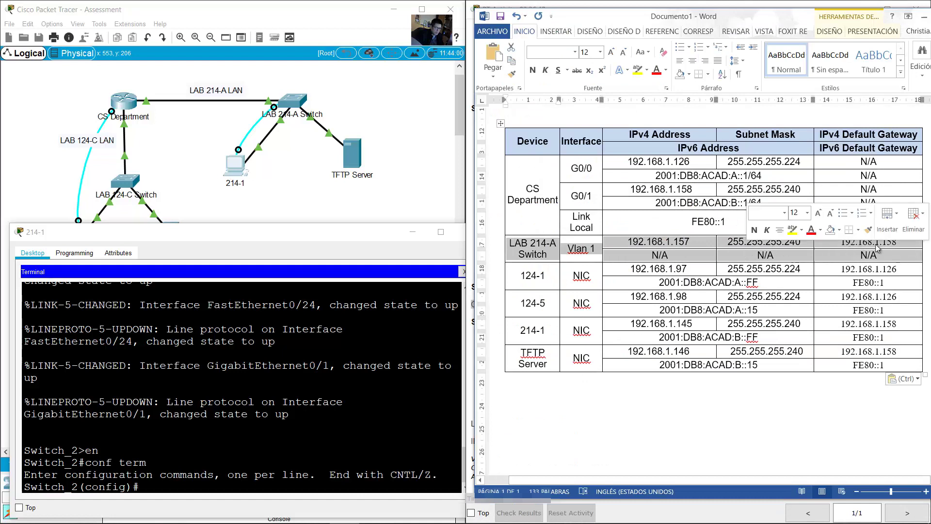
{"action": "left_click", "coordinate": [274, 417]}
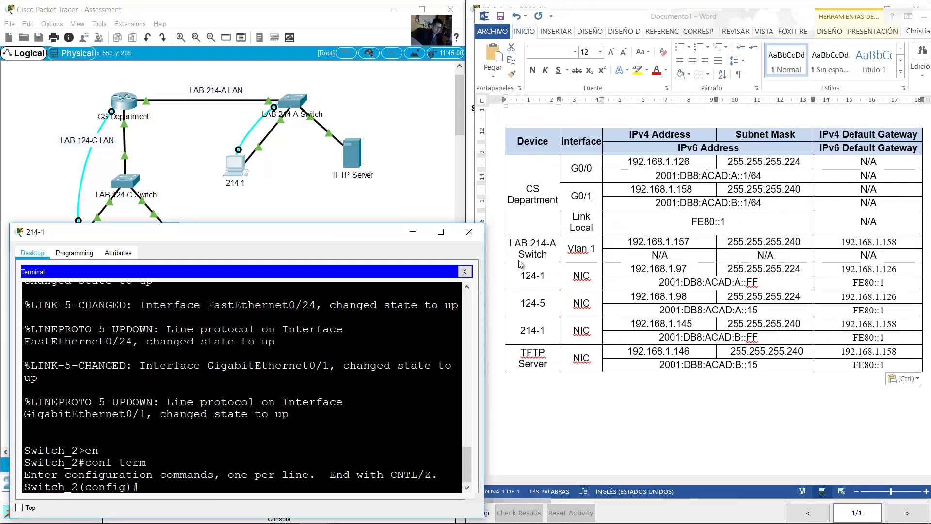
{"action": "key", "text": "alt+Tab"}
{"action": "key", "text": "alt+Tab"}
Step: Enter interface VLAN 1 and give it the description '214-A Management'
{"action": "type", "text": "in"}
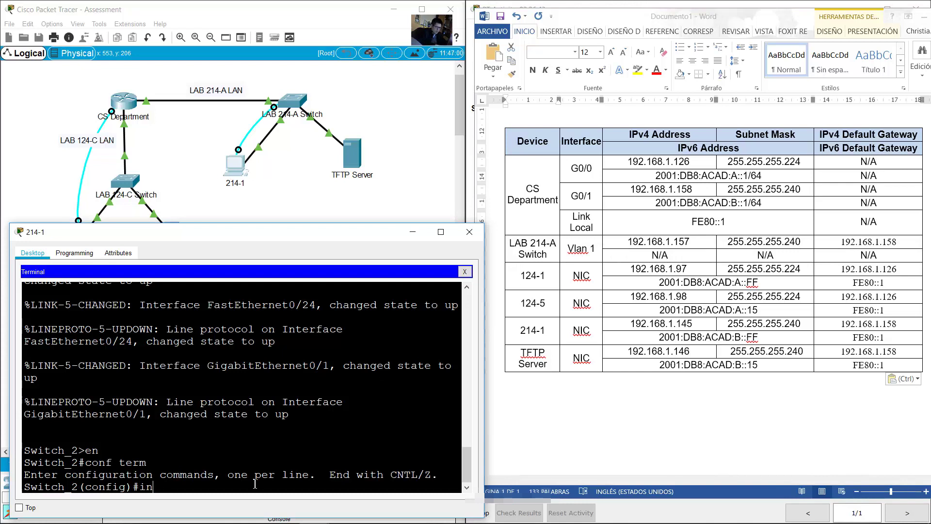
{"action": "type", "text": "t vlan 1"}
{"action": "key", "text": "Return"}
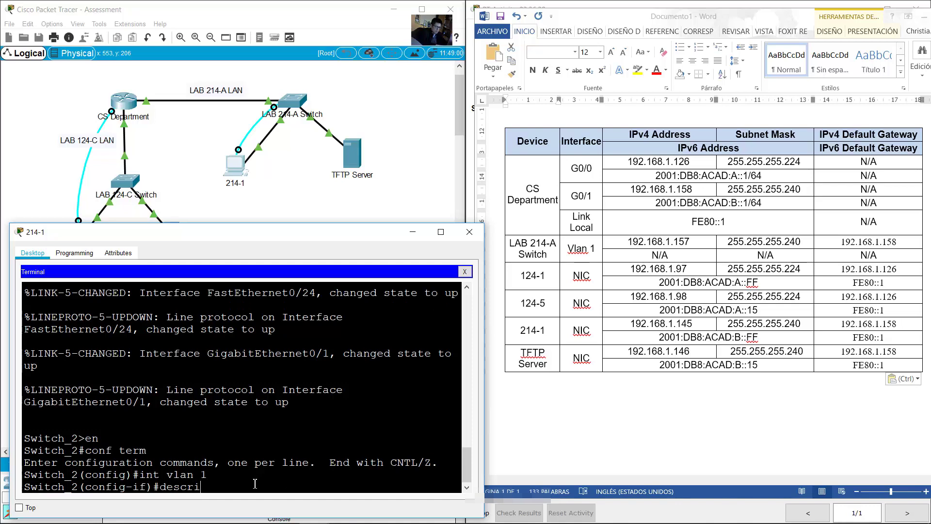
{"action": "type", "text": "ption"}
{"action": "left_click", "coordinate": [347, 132]}
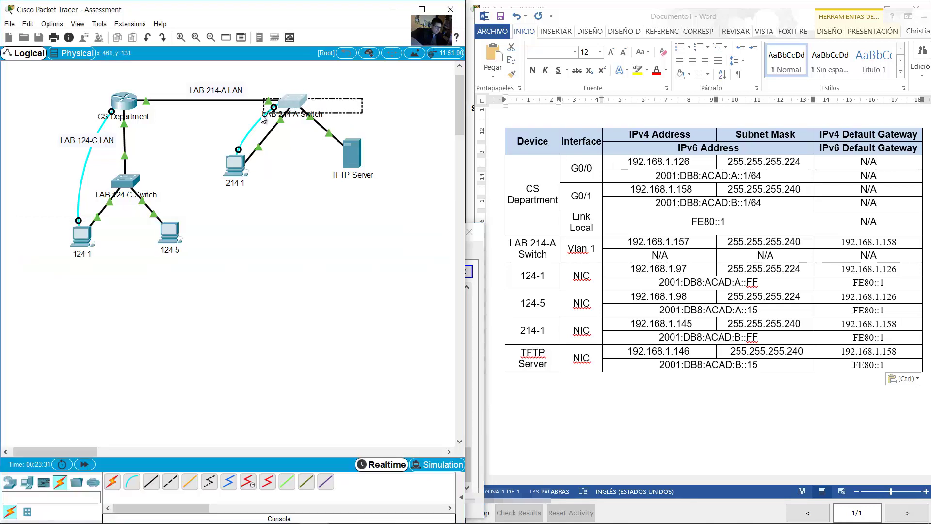
{"action": "left_click", "coordinate": [299, 105]}
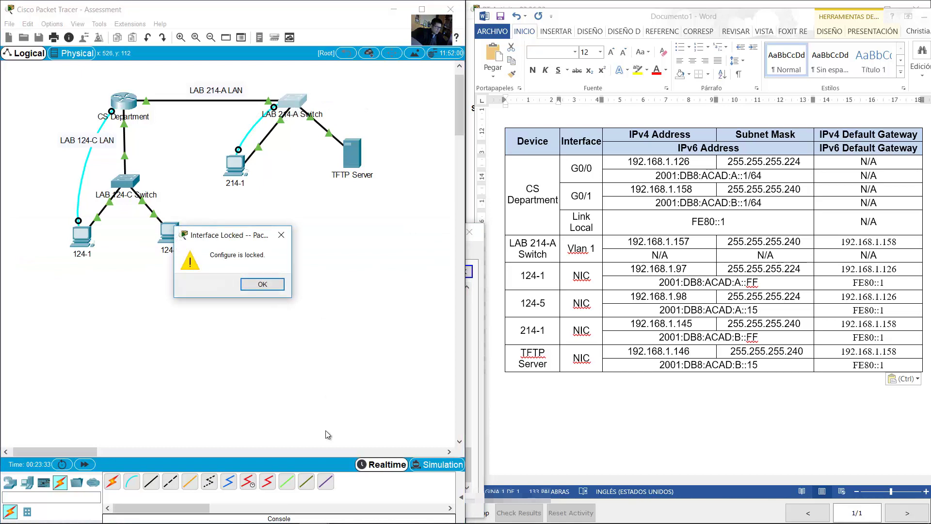
{"action": "left_click", "coordinate": [262, 284]}
{"action": "left_click", "coordinate": [236, 167]}
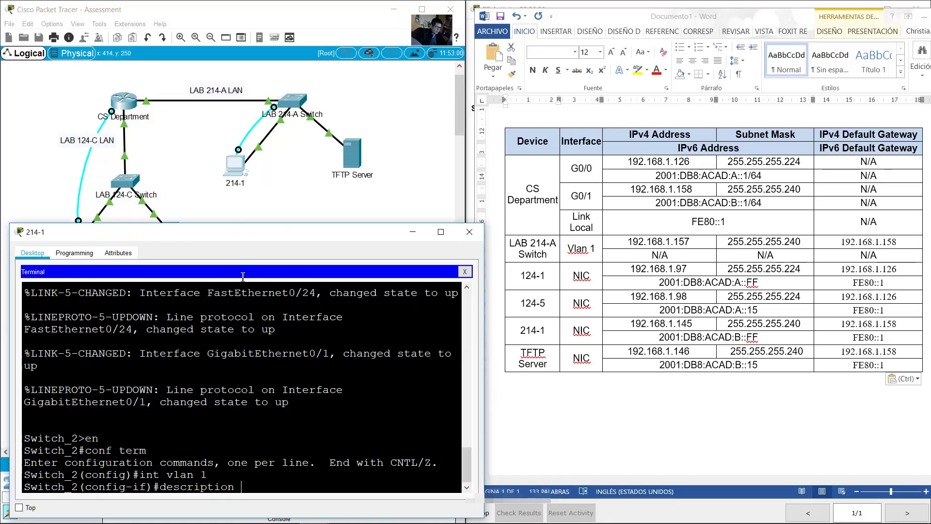
{"action": "type", "text": "214-A Management"}
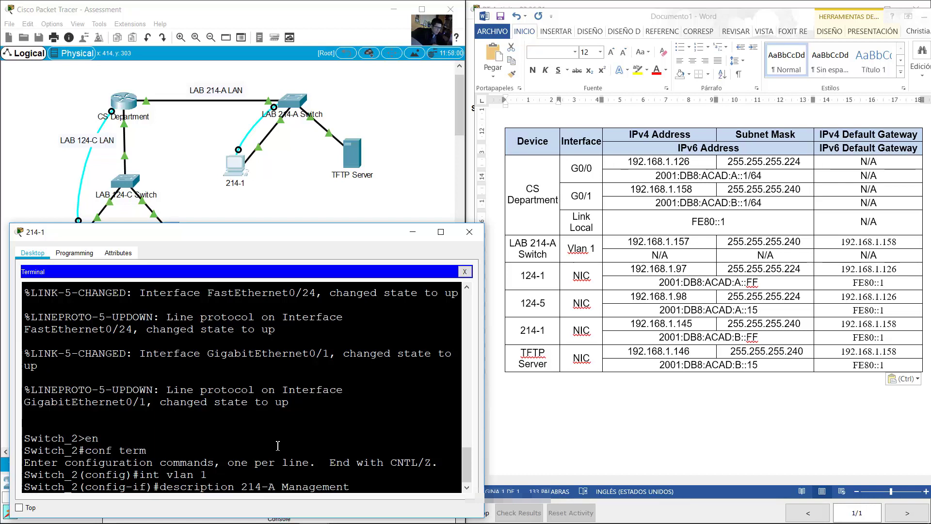
{"action": "key", "text": "Return"}
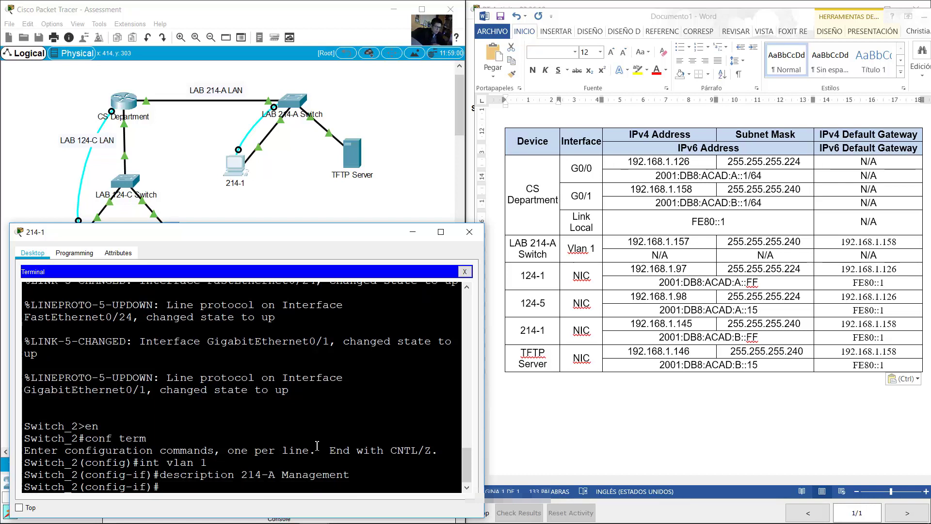
Step: Assign VLAN 1 the address 192.168.1.157 255.255.255.240, bring it up with no shutdown, and exit
{"action": "left_click_drag", "start_coordinate": [639, 269], "coordinate": [665, 261]}
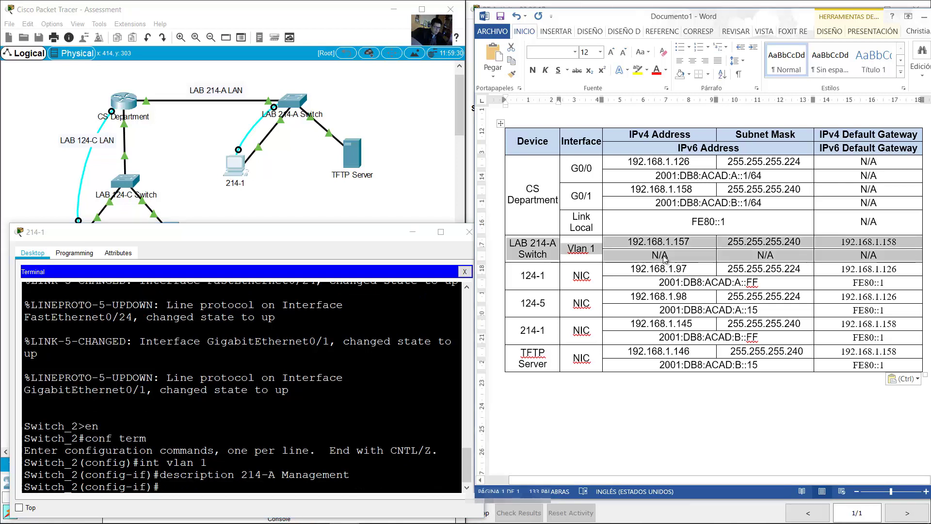
{"action": "left_click", "coordinate": [338, 386]}
{"action": "type", "text": "ip address"}
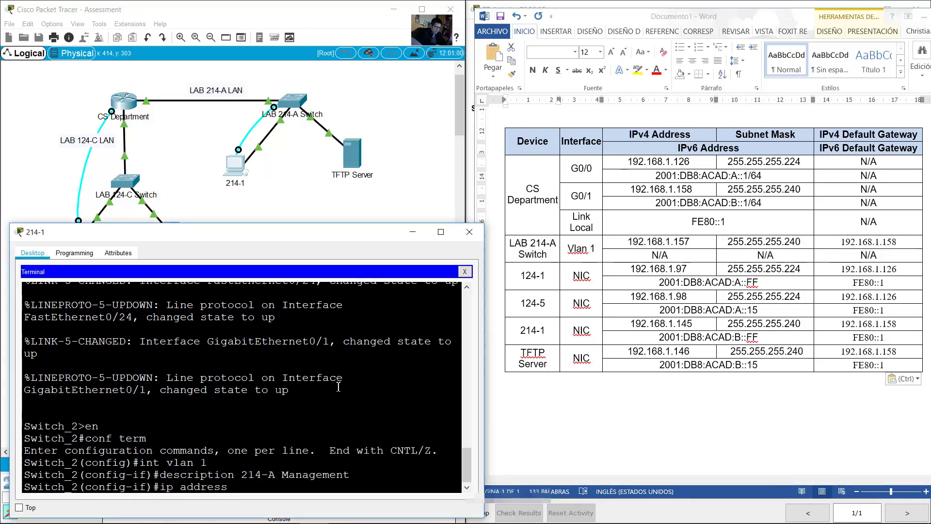
{"action": "type", "text": " 192.168.1.157 255.255.2"}
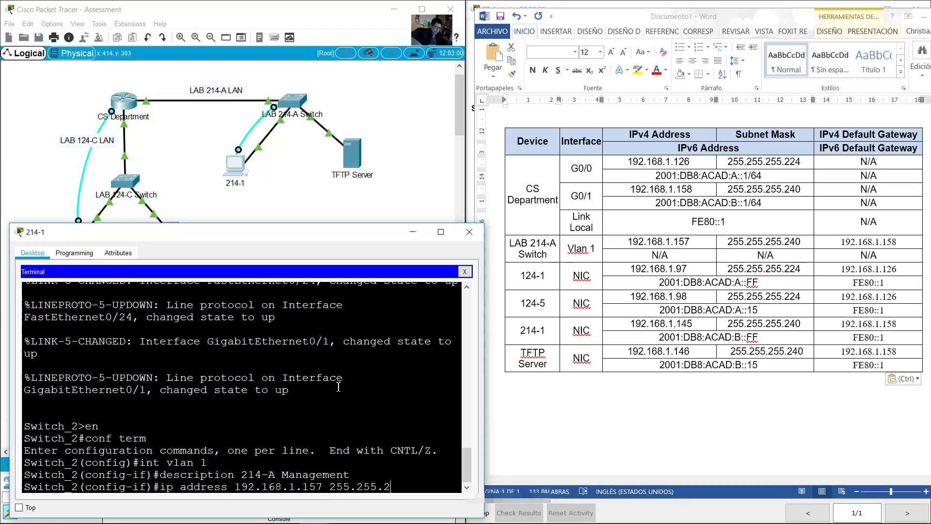
{"action": "type", "text": "55.240"}
{"action": "key", "text": "Return"}
{"action": "type", "text": "no shutdown"}
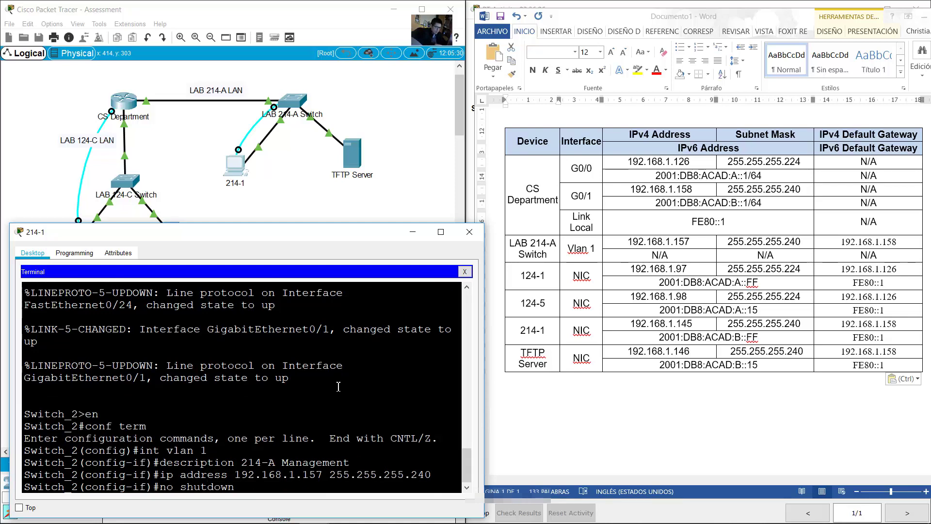
{"action": "key", "text": "Return"}
{"action": "type", "text": "ex"}
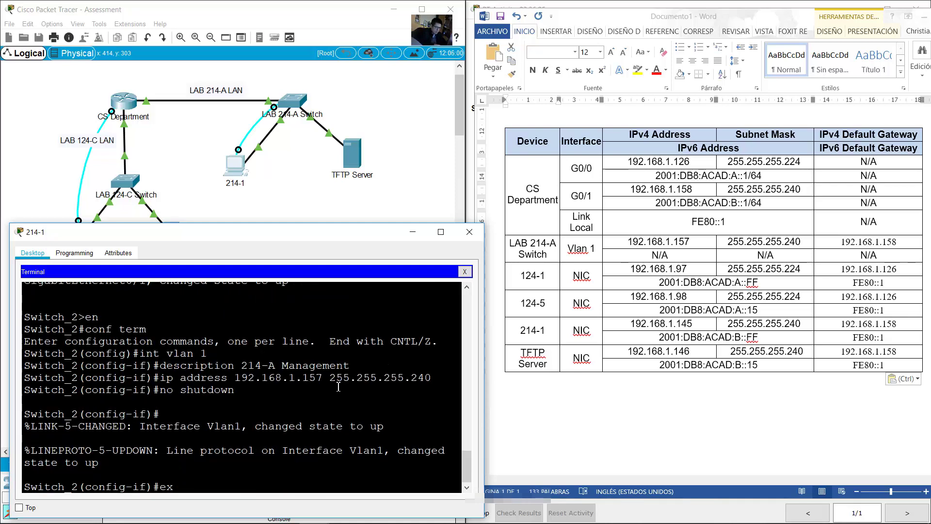
{"action": "type", "text": "it"}
{"action": "key", "text": "Return"}
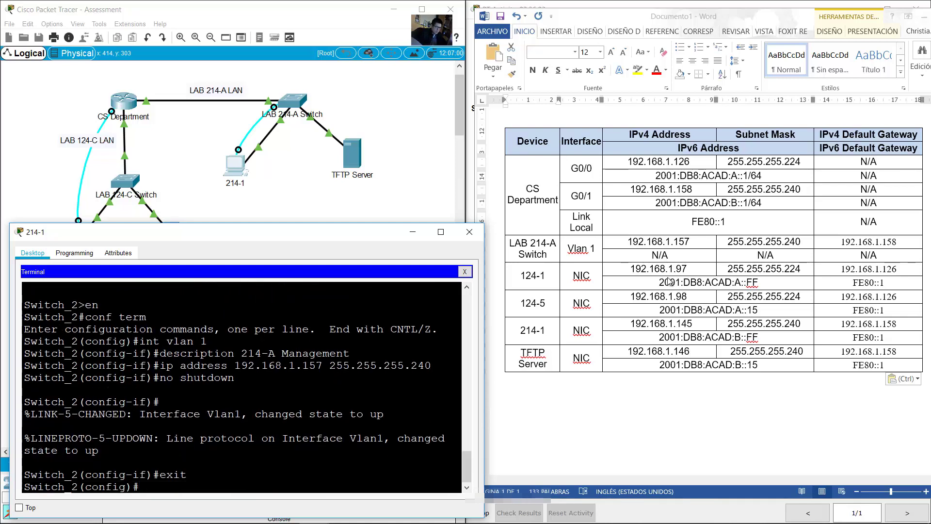
Step: Set the switch default gateway to 192.168.1.158
{"action": "left_click", "coordinate": [503, 249]}
{"action": "left_click", "coordinate": [262, 474]}
{"action": "type", "text": "ip default-gatew"}
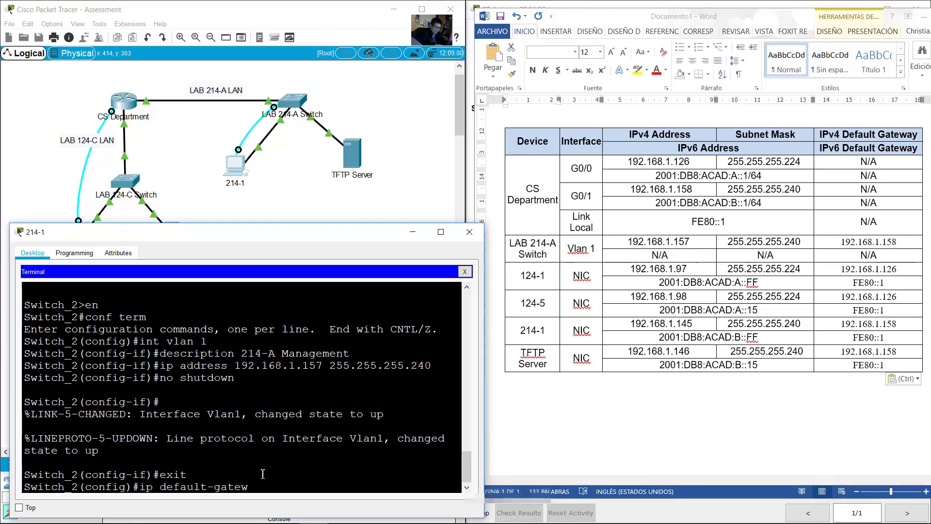
{"action": "type", "text": "ay 192.168.1.158"}
{"action": "key", "text": "Return"}
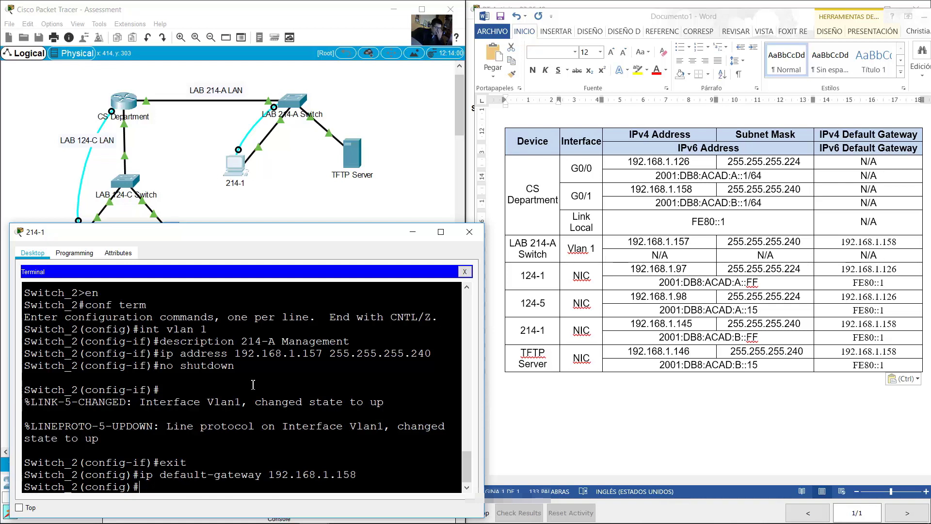
Step: Protect VTY lines 0–15 with a password and require login
{"action": "type", "text": "line vty 0 15"}
{"action": "key", "text": "Return"}
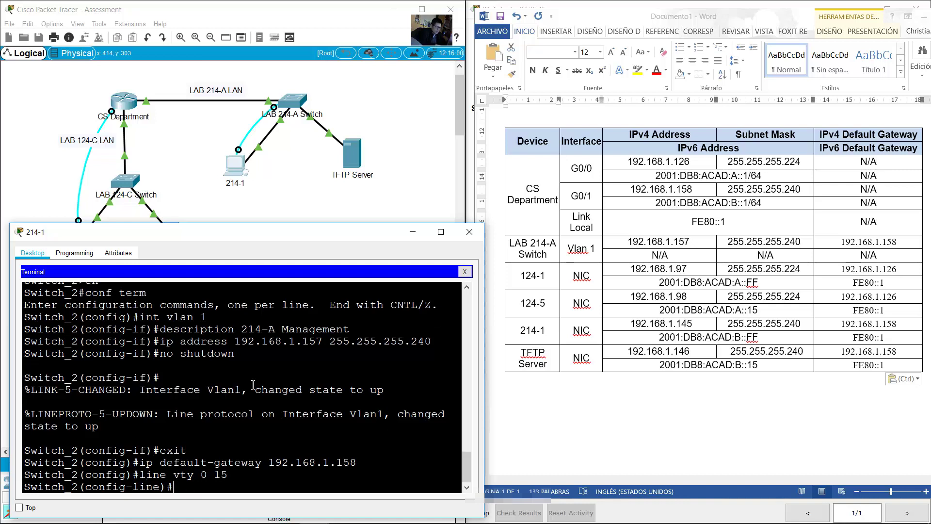
{"action": "type", "text": "password ciscovt"}
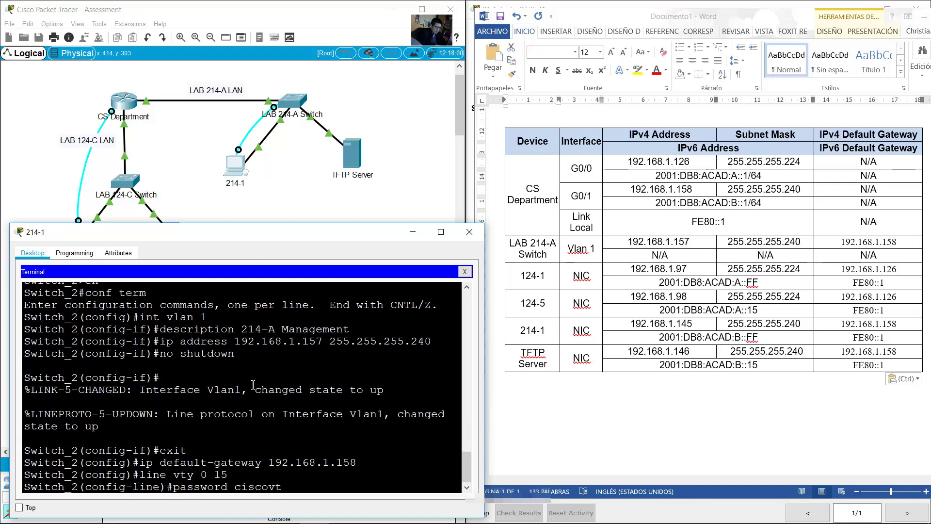
{"action": "type", "text": "ypass"}
{"action": "key", "text": "Return"}
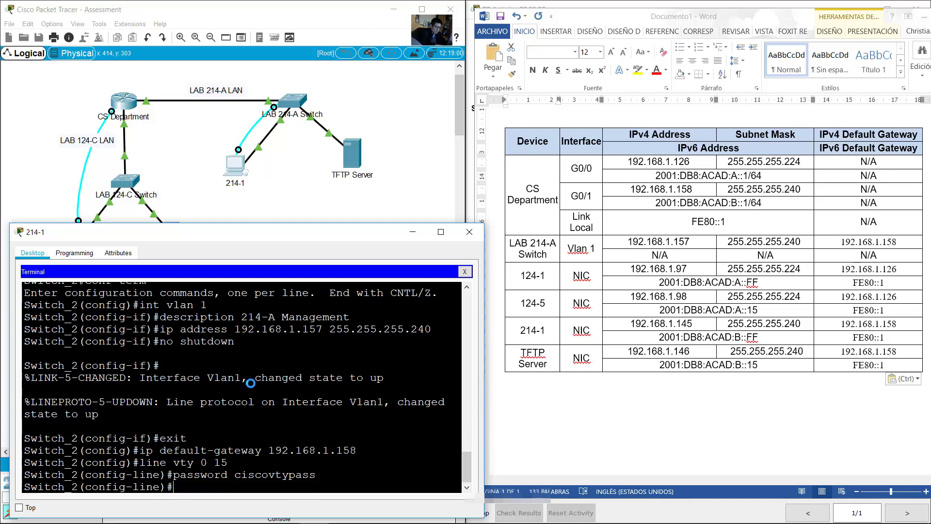
{"action": "type", "text": "login"}
{"action": "key", "text": "Return"}
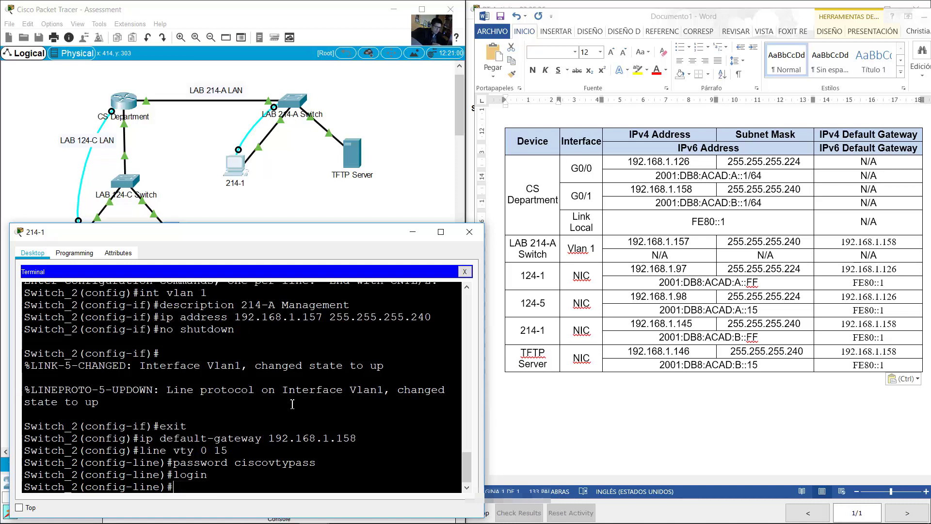
{"action": "type", "text": "exit"}
{"action": "key", "text": "Return"}
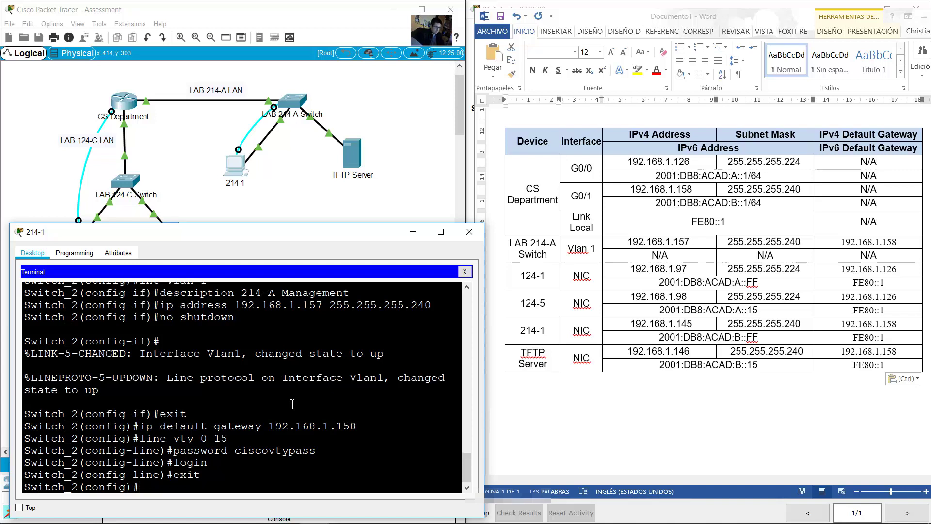
Step: Set an encrypted enable secret on the switch
{"action": "type", "text": "enable secr"}
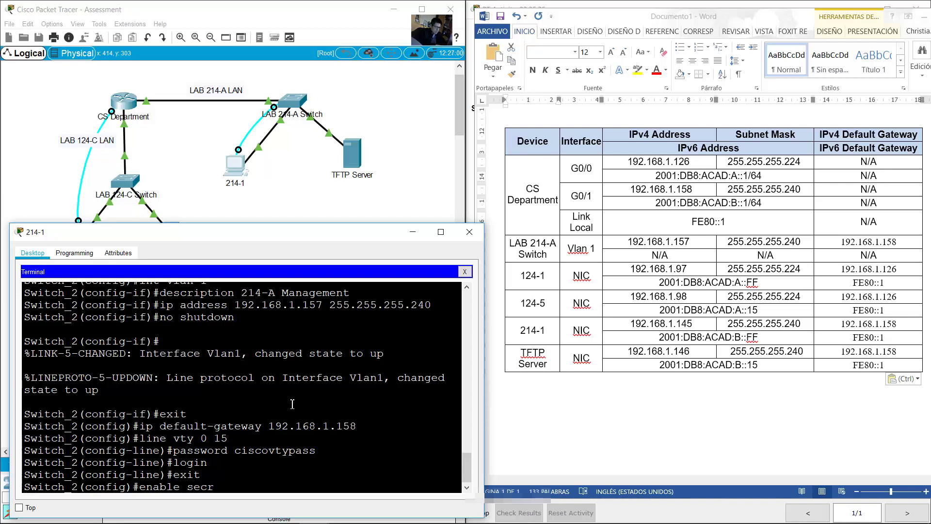
{"action": "type", "text": "et ciscoenpass"}
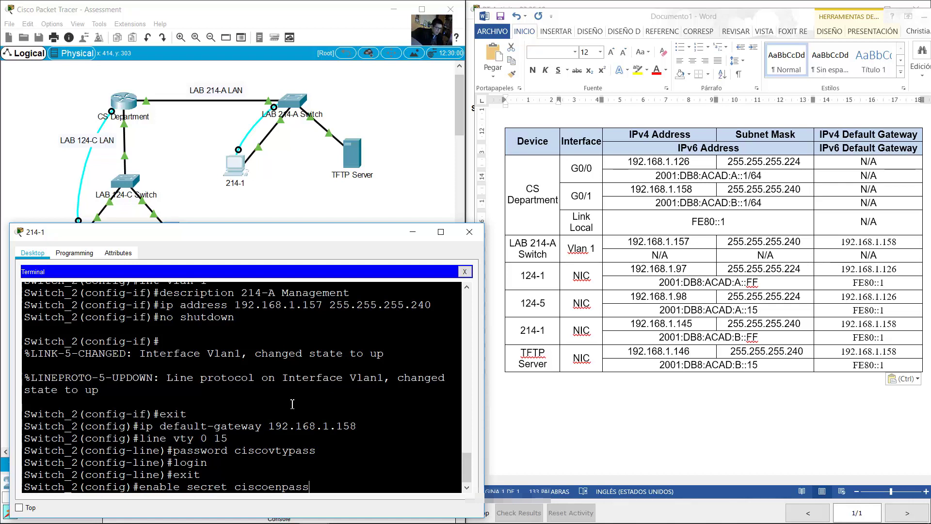
{"action": "key", "text": "Return"}
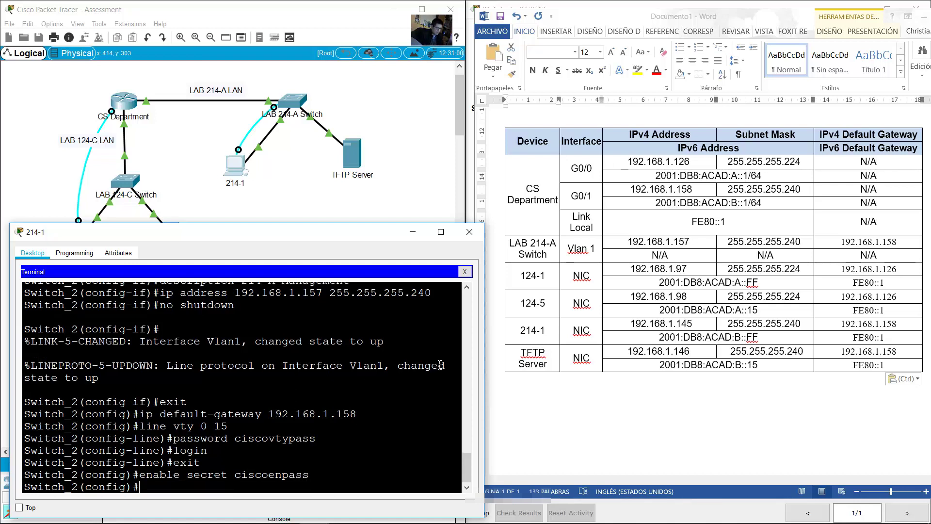
{"action": "triple_click", "coordinate": [725, 241]}
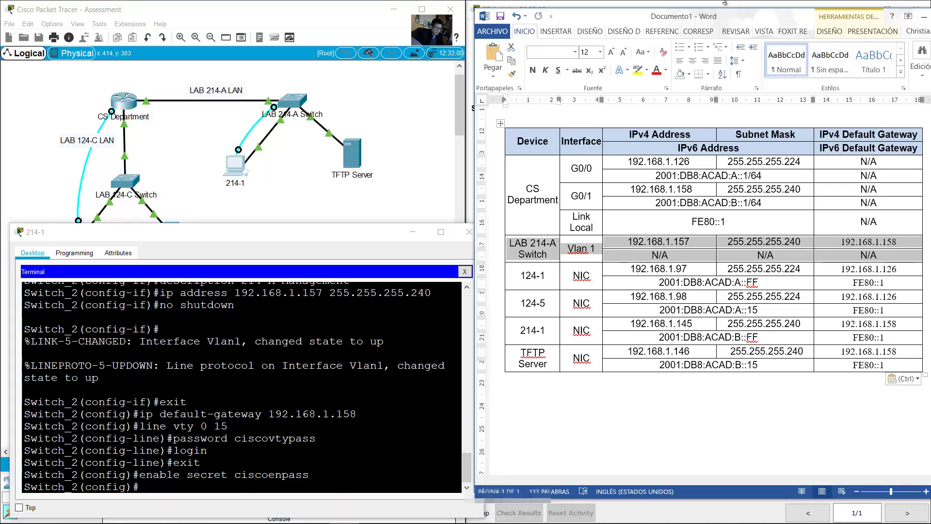
{"action": "left_click", "coordinate": [725, 3]}
{"action": "left_click", "coordinate": [687, 322]}
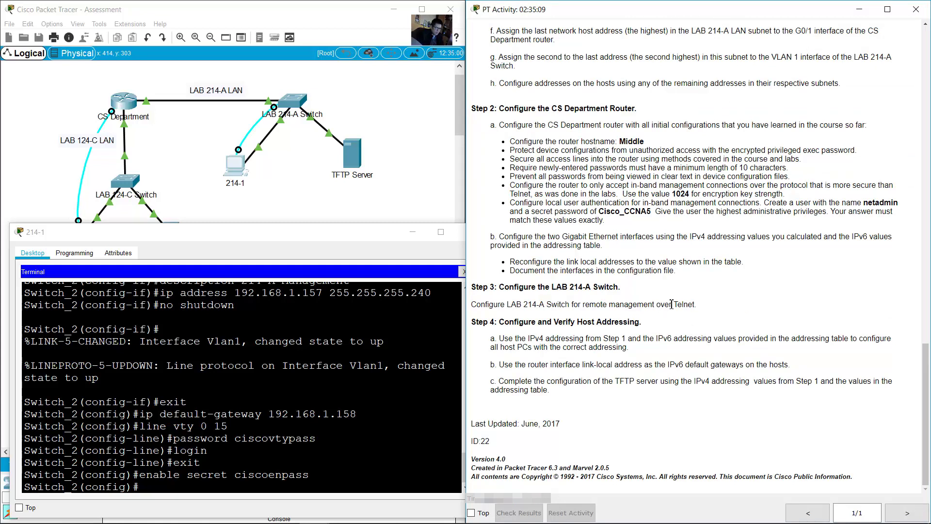
{"action": "left_click_drag", "start_coordinate": [671, 304], "coordinate": [699, 304]}
{"action": "left_click", "coordinate": [182, 484]}
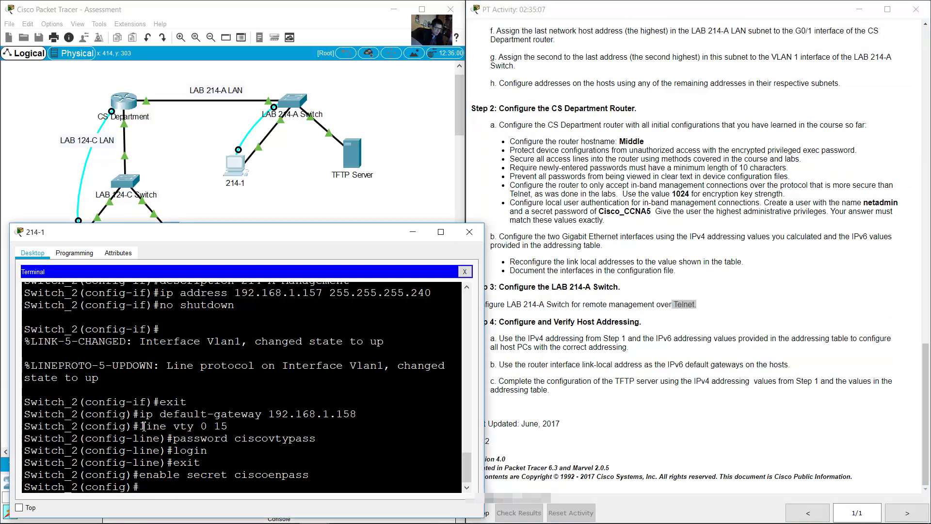
{"action": "left_click_drag", "start_coordinate": [144, 426], "coordinate": [213, 475]}
{"action": "left_click", "coordinate": [680, 325]}
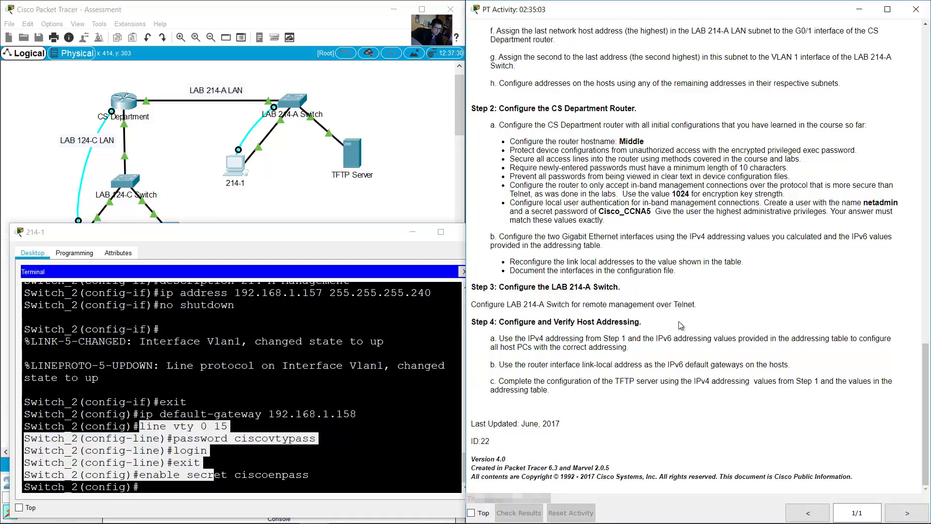
{"action": "left_click_drag", "start_coordinate": [504, 322], "coordinate": [645, 323]}
{"action": "left_click", "coordinate": [565, 342]}
{"action": "left_click_drag", "start_coordinate": [508, 338], "coordinate": [630, 336]}
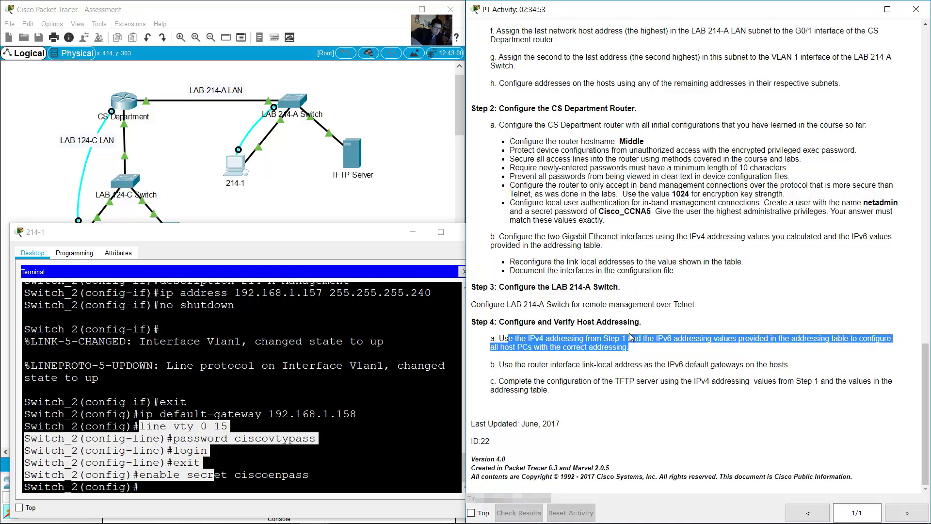
{"action": "left_click", "coordinate": [344, 519]}
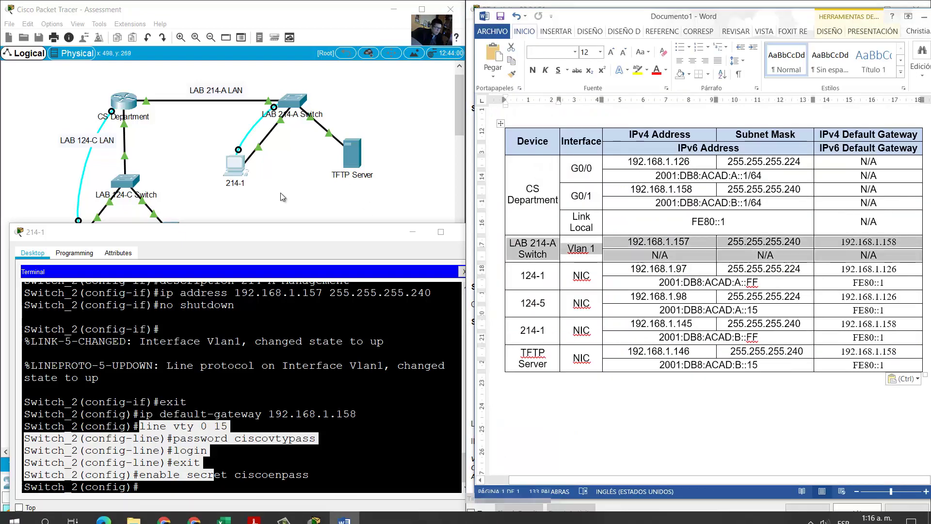
Step: Open PC 124-1's IP Configuration and find its addresses in the addressing table
{"action": "left_click", "coordinate": [282, 196]}
{"action": "left_click_drag", "start_coordinate": [95, 275], "coordinate": [50, 232]}
{"action": "left_click", "coordinate": [84, 241]}
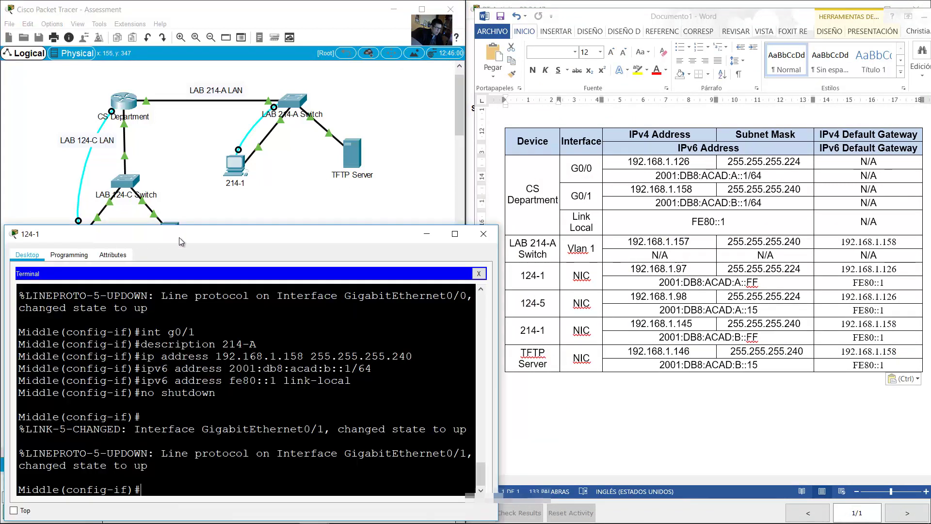
{"action": "left_click", "coordinate": [64, 313]}
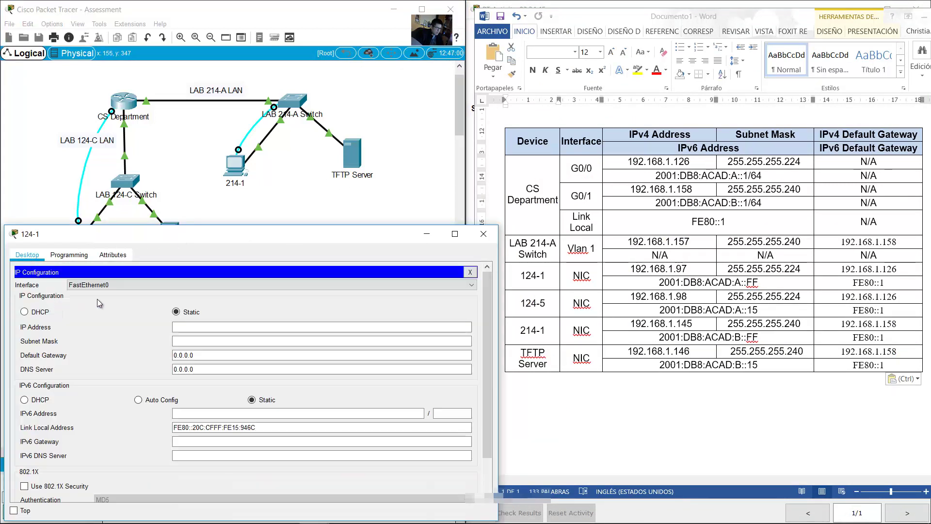
{"action": "key", "text": "alt+Tab"}
{"action": "left_click_drag", "start_coordinate": [633, 270], "coordinate": [898, 282]}
Step: Give PC 124-1 IPv4 192.168.1.97, mask 255.255.255.224, and gateway 192.168.1.126
{"action": "left_click", "coordinate": [208, 327]}
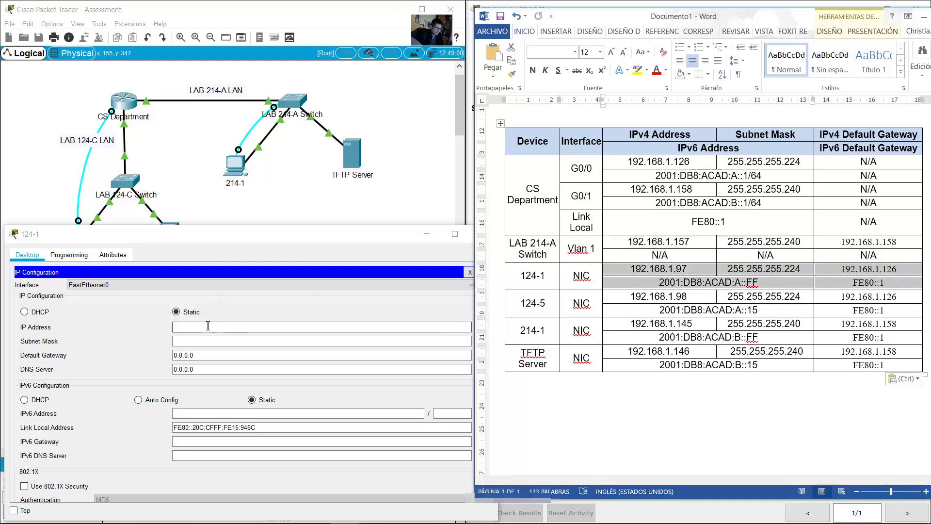
{"action": "type", "text": "192.168"}
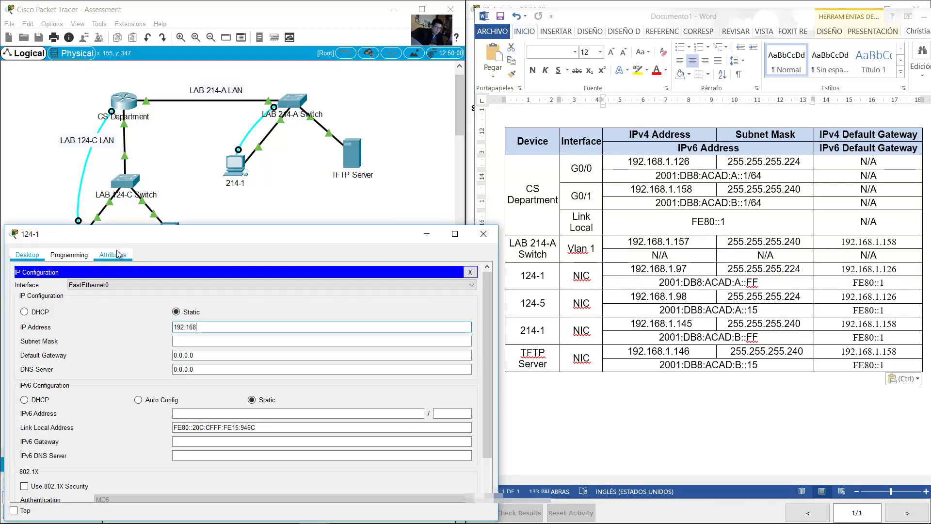
{"action": "type", "text": ".1."}
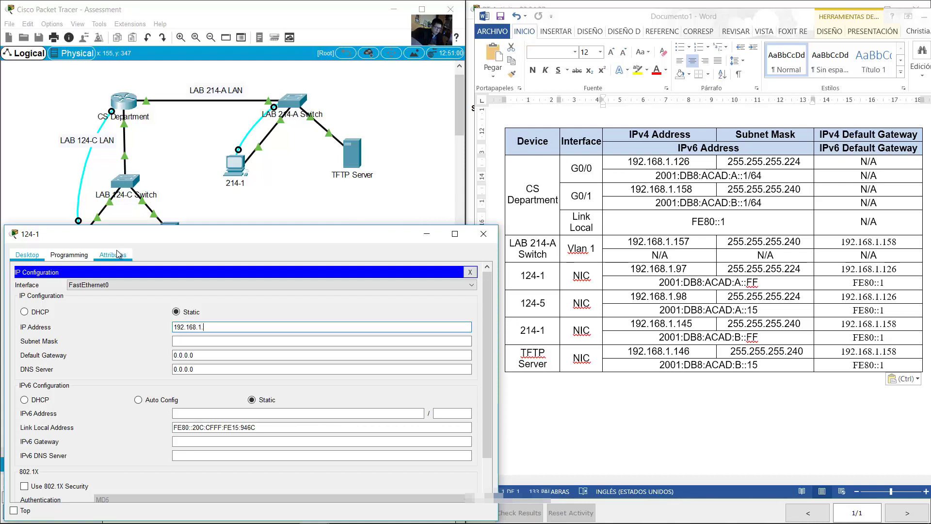
{"action": "type", "text": "97"}
{"action": "key", "text": "Tab"}
{"action": "type", "text": "255.255.255."}
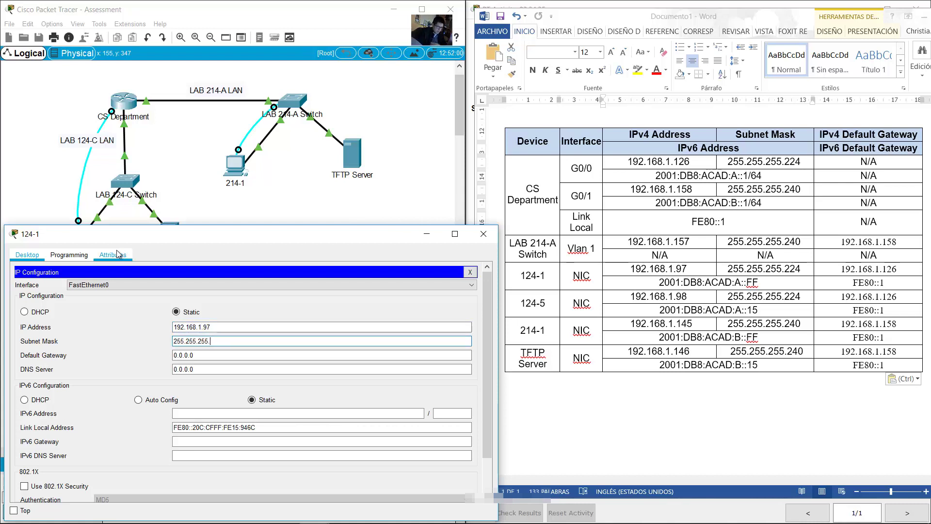
{"action": "type", "text": "224"}
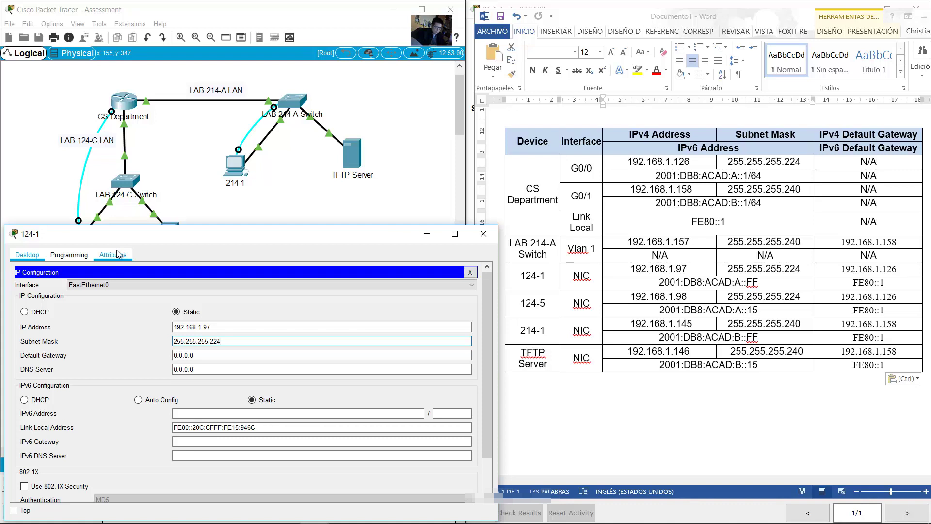
{"action": "key", "text": "Tab"}
{"action": "type", "text": "1"}
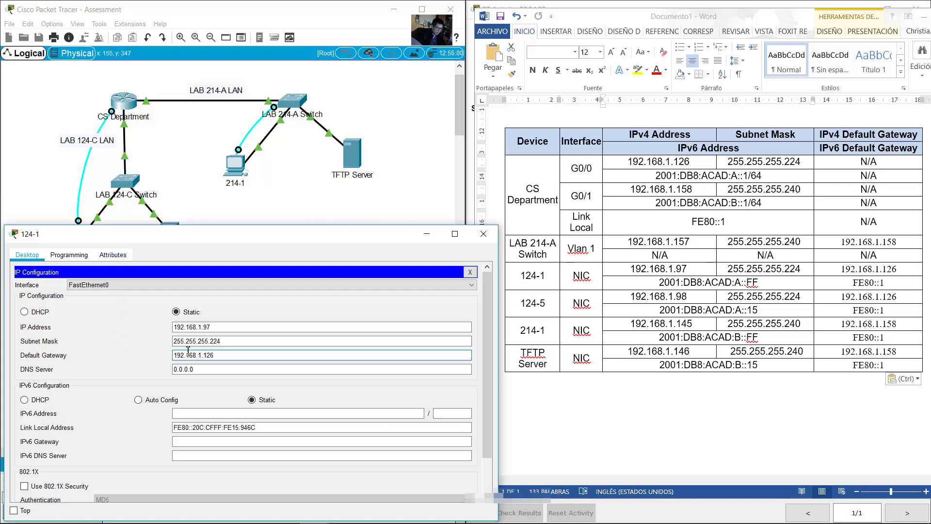
Step: Give PC 124-1 IPv6 2001:db8:acad:a::ff/64 with gateway fe80::1
{"action": "left_click", "coordinate": [222, 411]}
{"action": "type", "text": "2"}
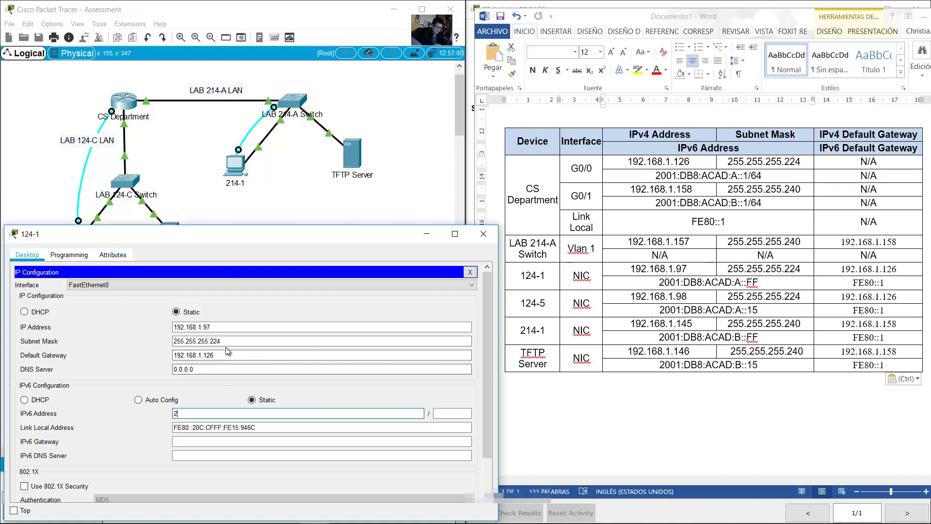
{"action": "type", "text": "001:db8:"}
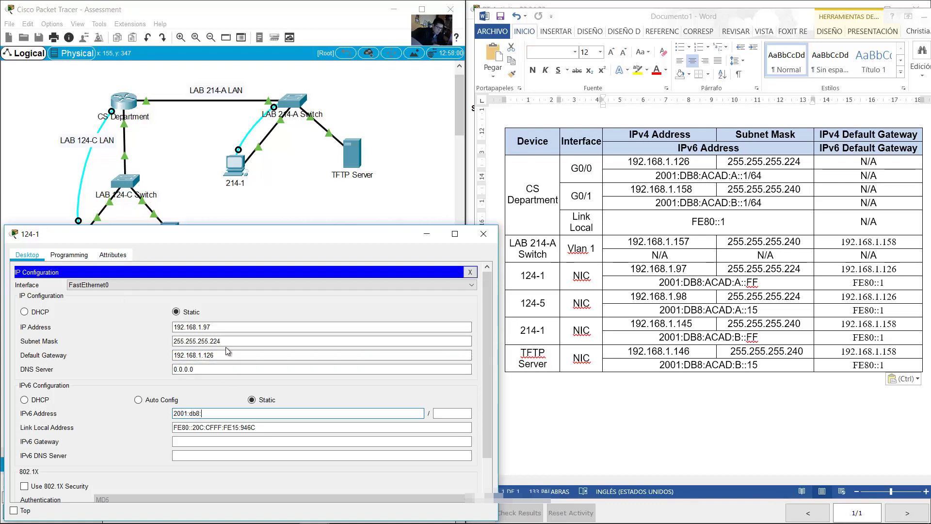
{"action": "type", "text": "acad:a:"}
{"action": "type", "text": "ff"}
{"action": "key", "text": "Left"}
{"action": "key", "text": "Left"}
{"action": "type", "text": ":"}
{"action": "key", "text": "Tab"}
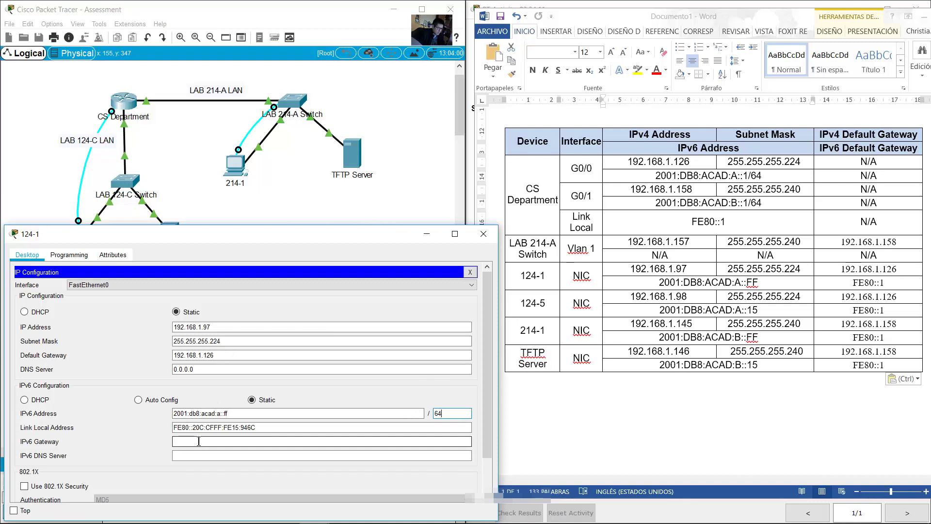
{"action": "left_click", "coordinate": [199, 441]}
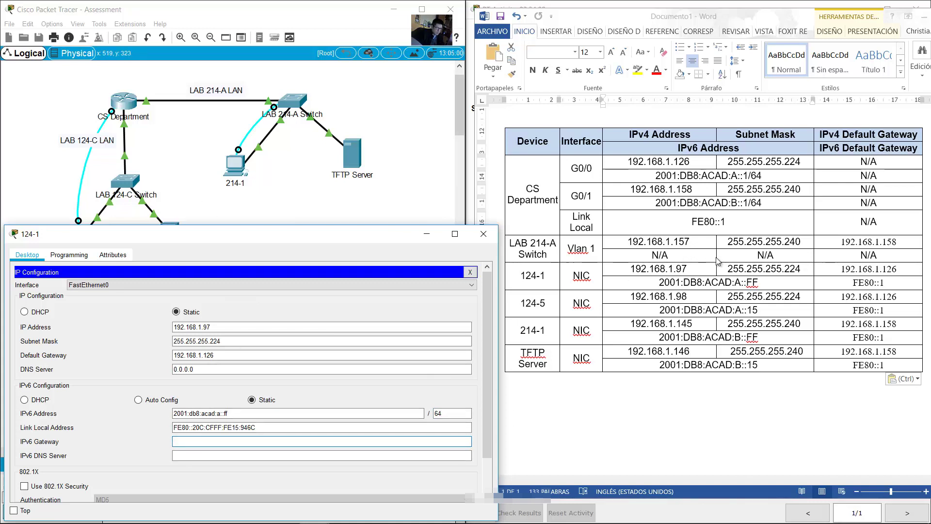
{"action": "left_click_drag", "start_coordinate": [718, 261], "coordinate": [840, 286]}
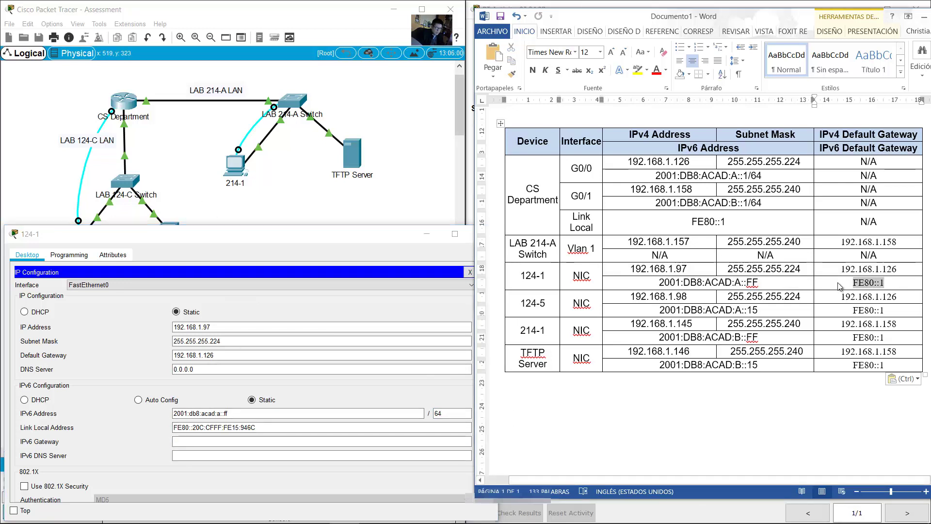
{"action": "left_click", "coordinate": [244, 441]}
{"action": "type", "text": "fe"}
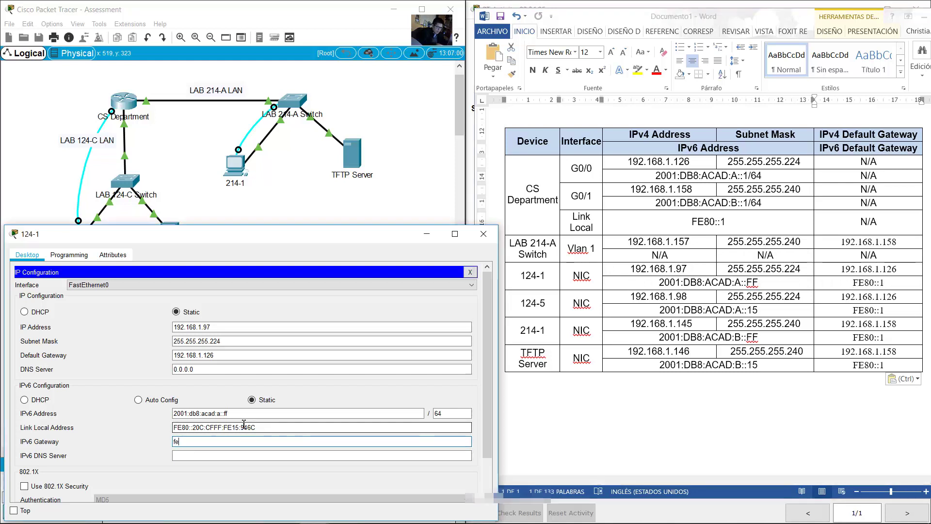
{"action": "type", "text": "80::1"}
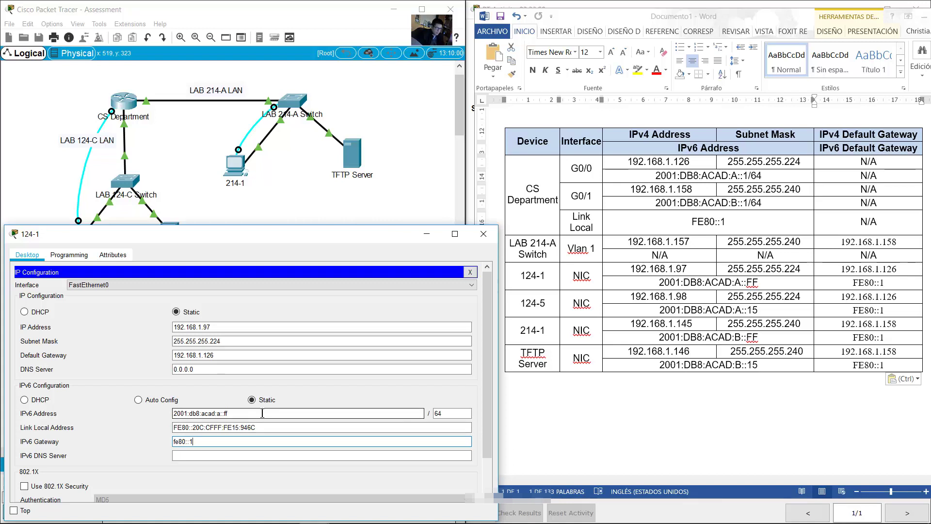
Step: Close PC 124-1 and open PC 124-5's IP Configuration
{"action": "left_click", "coordinate": [483, 233]}
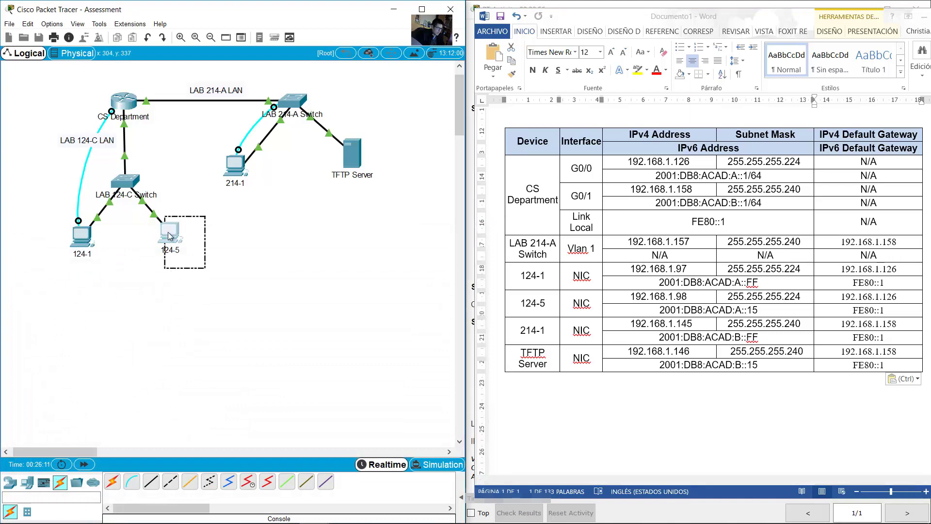
{"action": "left_click", "coordinate": [168, 232]}
{"action": "left_click", "coordinate": [357, 190]}
{"action": "left_click_drag", "start_coordinate": [433, 124], "coordinate": [264, 227]}
Step: Give PC 124-5 IPv4 192.168.1.98, mask 255.255.255.224, and gateway 192.168.1.126
{"action": "left_click", "coordinate": [602, 292]}
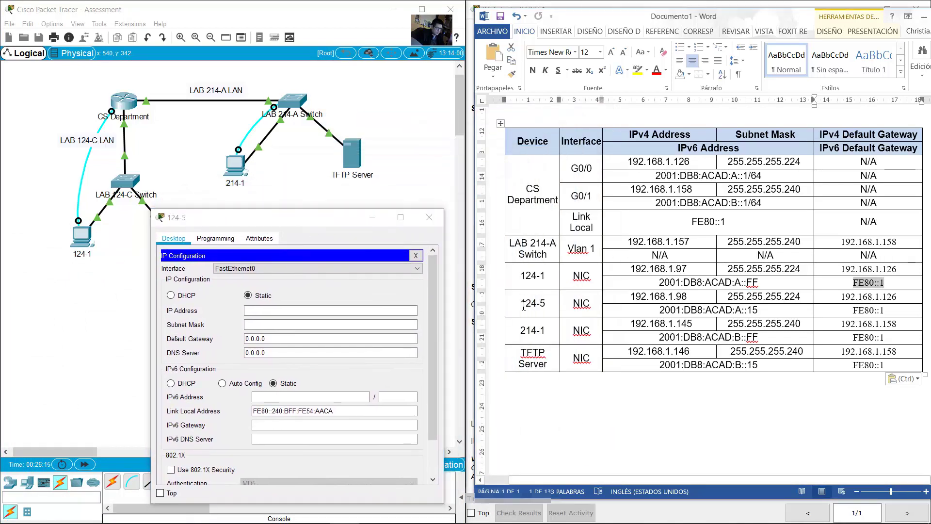
{"action": "left_click_drag", "start_coordinate": [520, 303], "coordinate": [826, 309]}
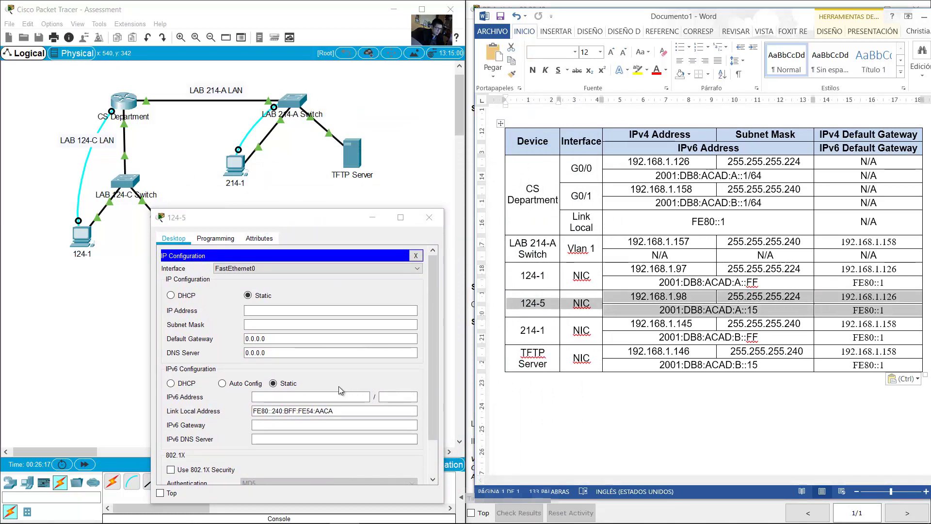
{"action": "left_click", "coordinate": [286, 310]}
{"action": "type", "text": "192"}
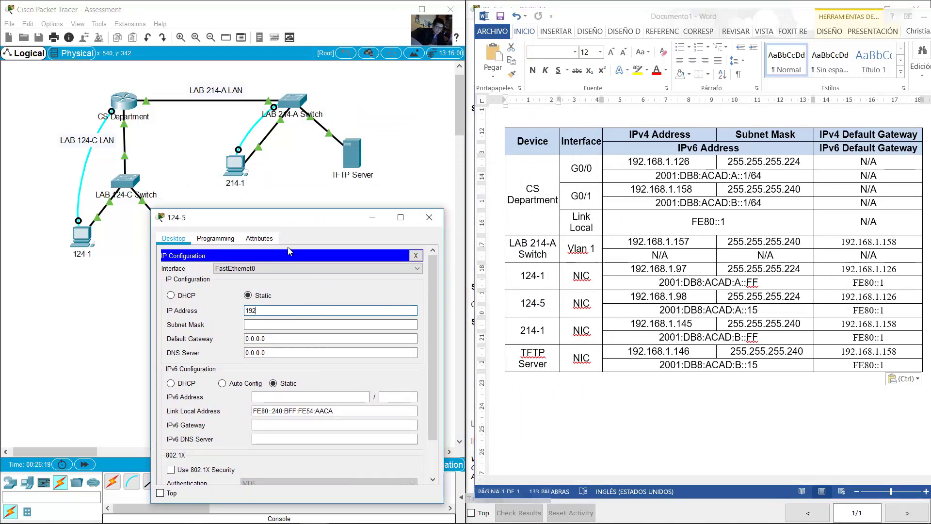
{"action": "type", "text": ".168.1.98"}
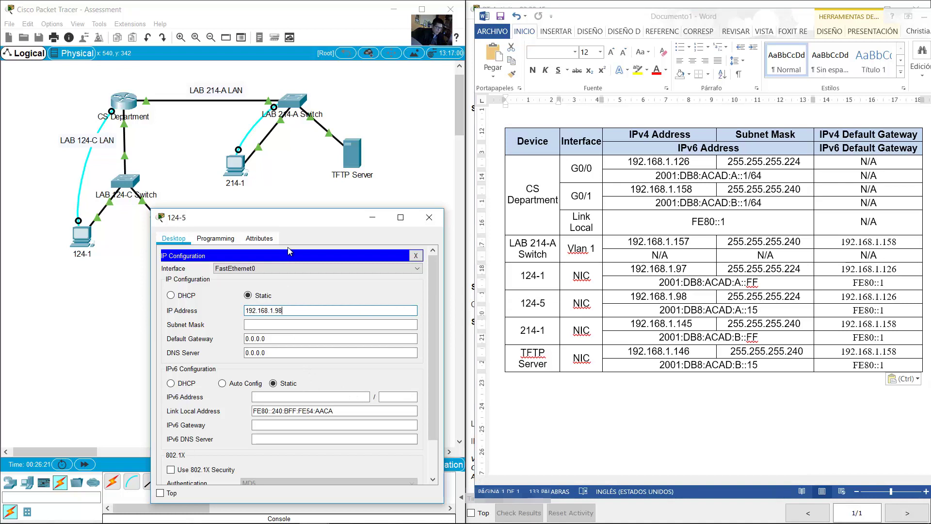
{"action": "key", "text": "Tab"}
{"action": "type", "text": "255.255.255.224"}
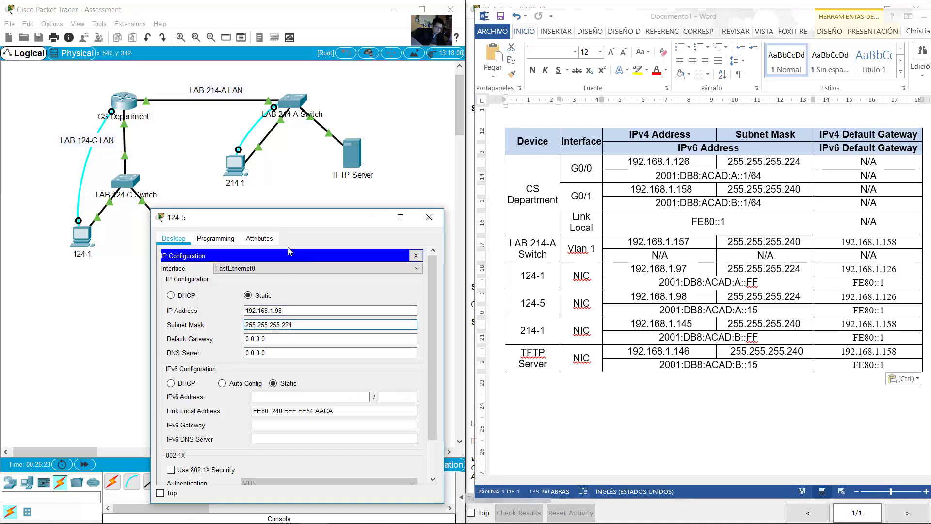
{"action": "key", "text": "Tab"}
{"action": "type", "text": "192.168."}
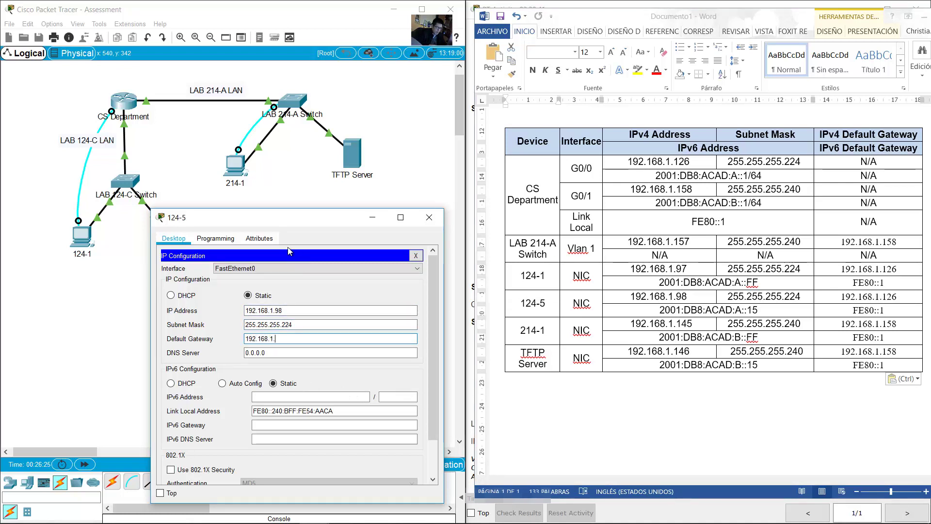
{"action": "type", "text": "1.126"}
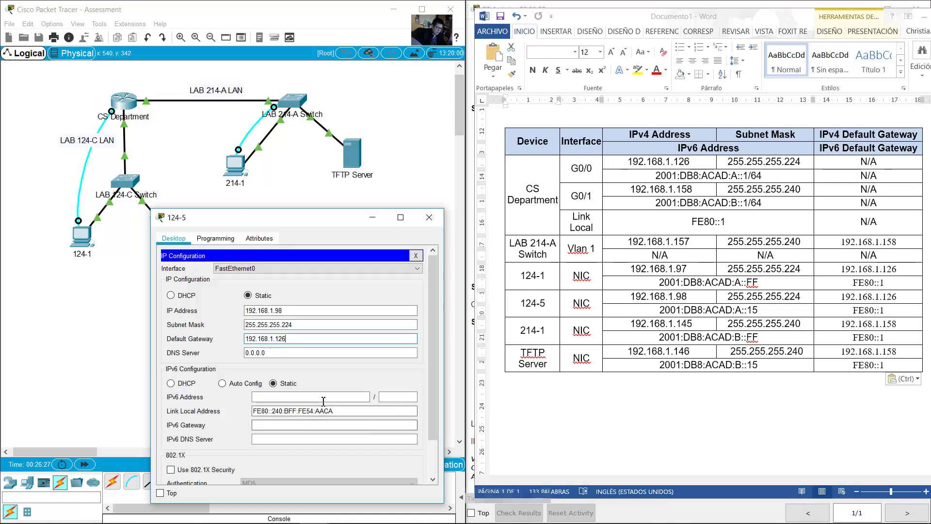
Step: Give PC 124-5 IPv6 2001:db8:acad:a::15/64 with gateway fe80::1, then close its window
{"action": "left_click", "coordinate": [324, 396]}
{"action": "type", "text": "2001:d"}
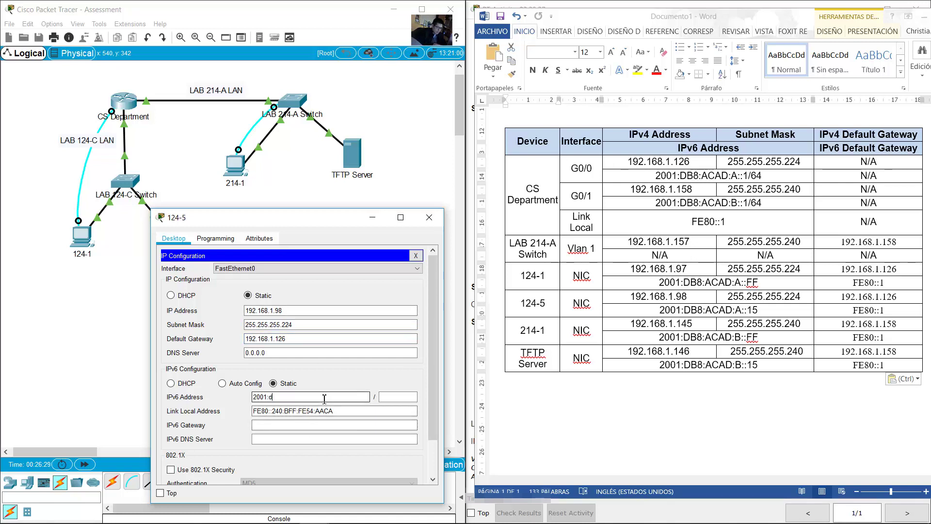
{"action": "type", "text": "b8:acad:a::15"}
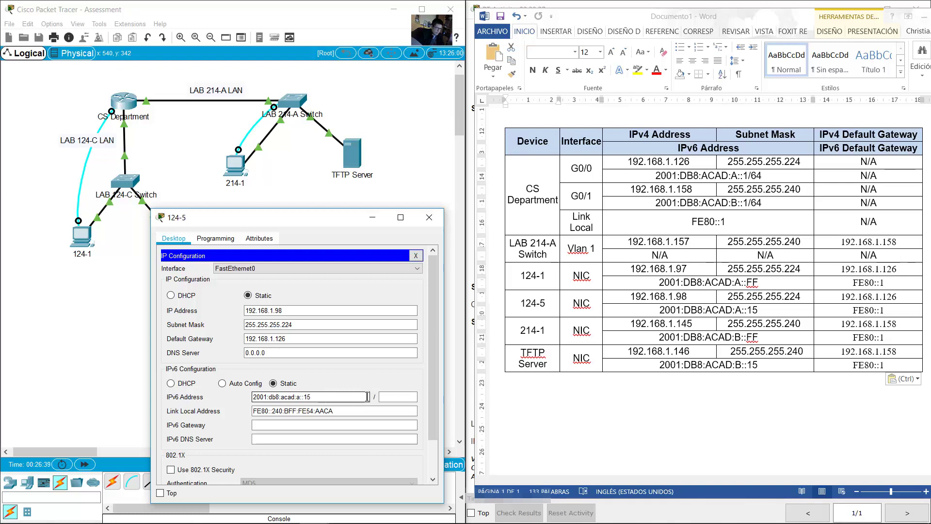
{"action": "left_click", "coordinate": [394, 396]}
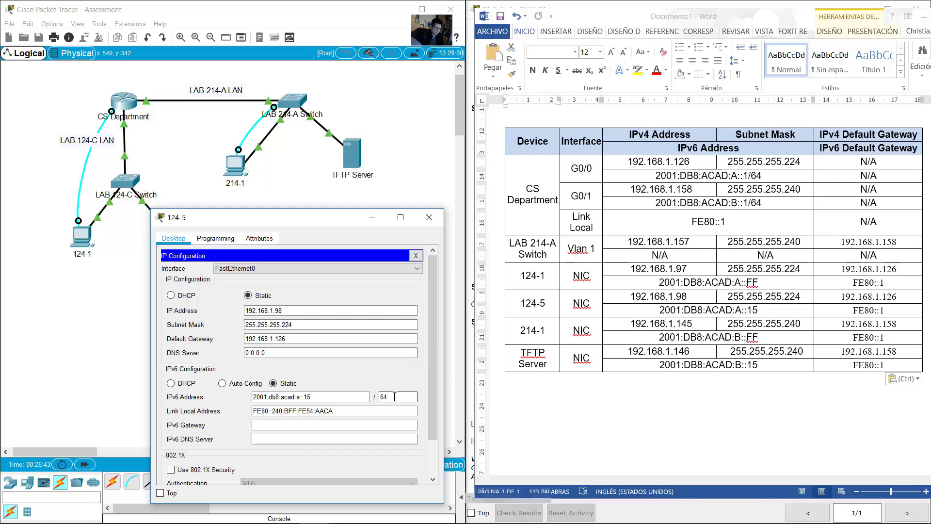
{"action": "key", "text": "Tab"}
{"action": "key", "text": "Tab"}
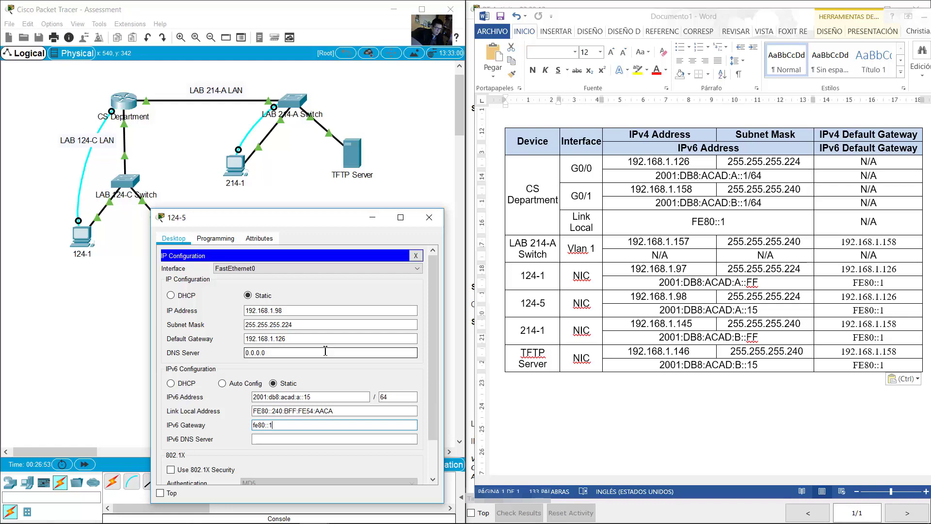
{"action": "left_click", "coordinate": [429, 217]}
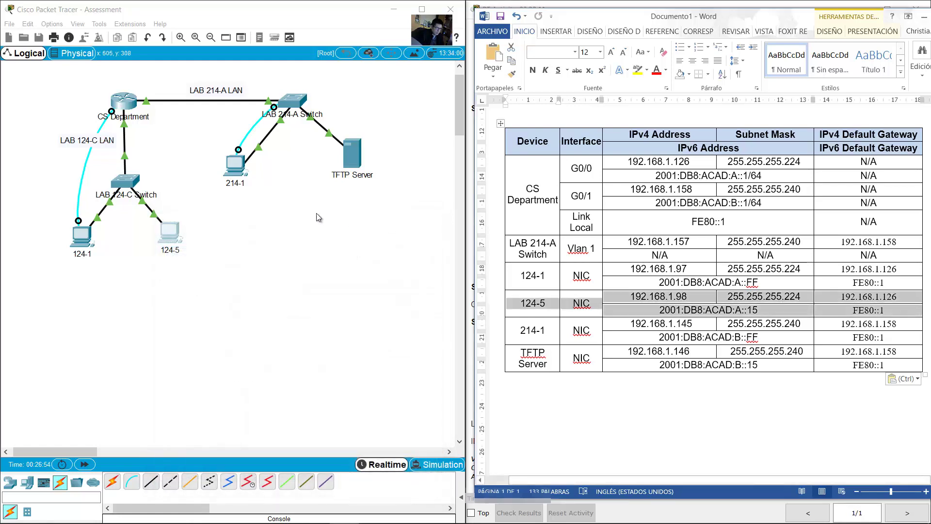
Step: Open PC 214-1's IP Configuration and find its rows in the addressing table
{"action": "left_click", "coordinate": [235, 165]}
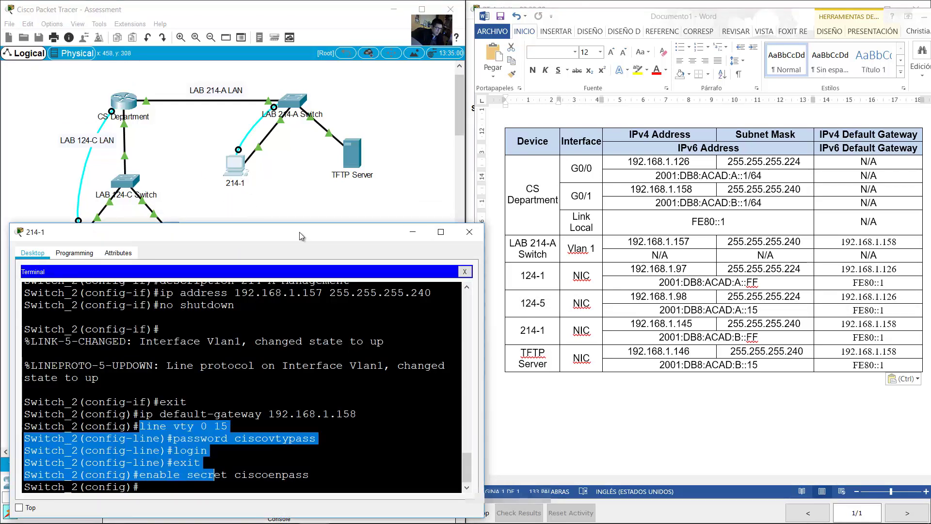
{"action": "left_click", "coordinate": [464, 271]}
{"action": "left_click", "coordinate": [76, 295]}
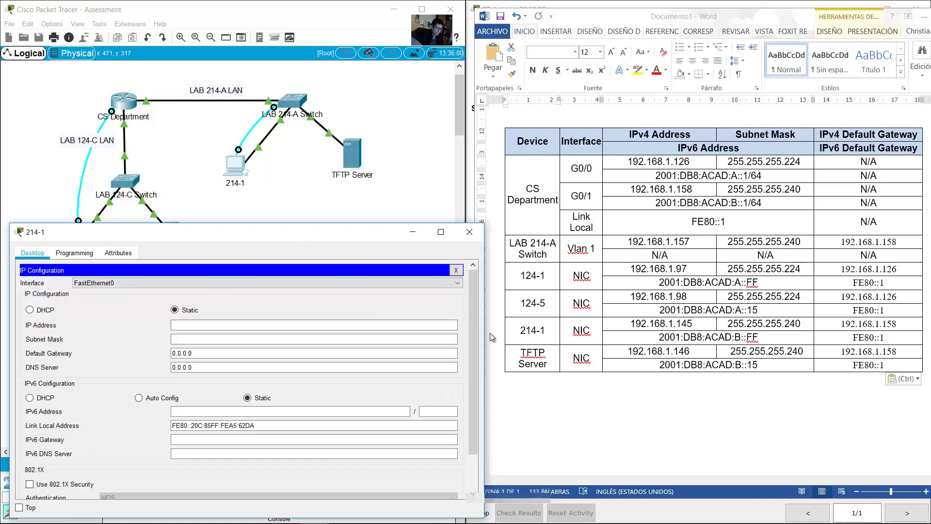
{"action": "left_click", "coordinate": [578, 342]}
{"action": "left_click_drag", "start_coordinate": [517, 333], "coordinate": [860, 338]}
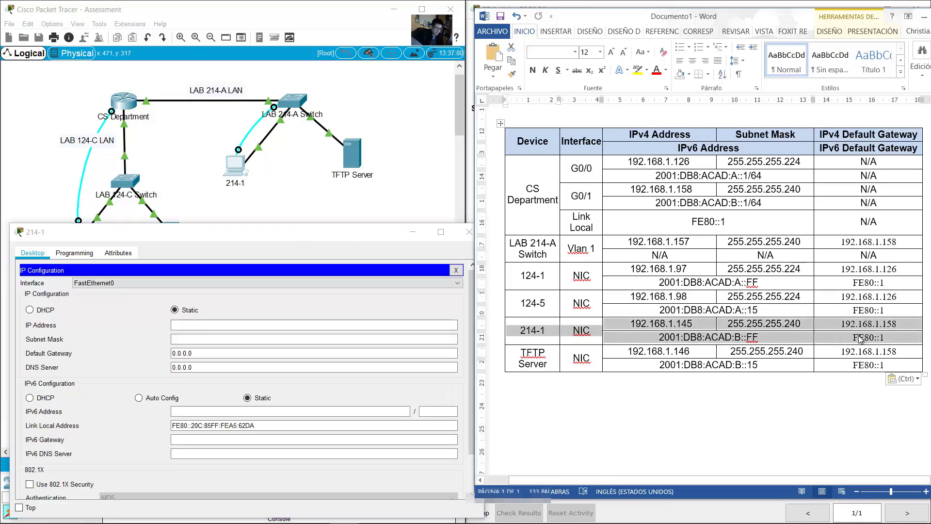
Step: Give PC 214-1 IPv4 192.168.1.145, mask 255.255.255.240, and gateway 192.168.1.158
{"action": "left_click", "coordinate": [237, 326]}
{"action": "type", "text": "192."}
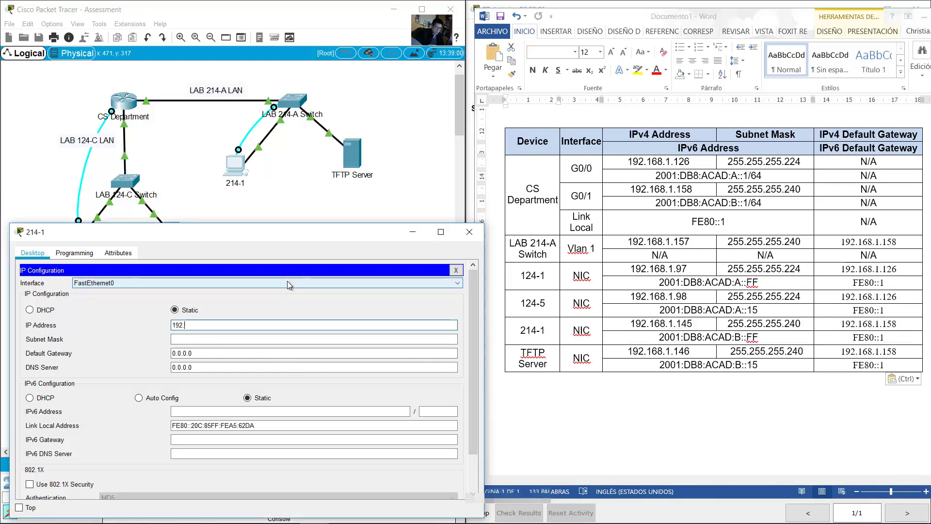
{"action": "type", "text": "168.1."}
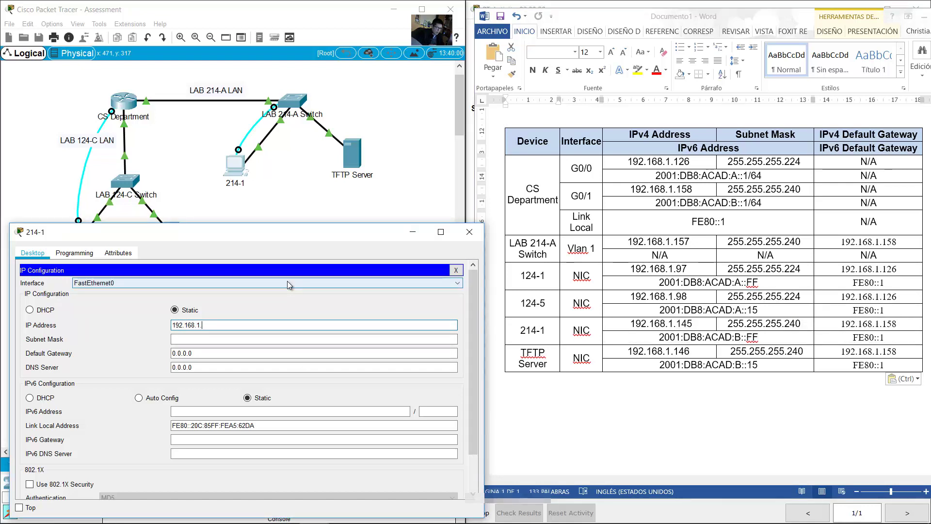
{"action": "type", "text": "145"}
{"action": "key", "text": "Tab"}
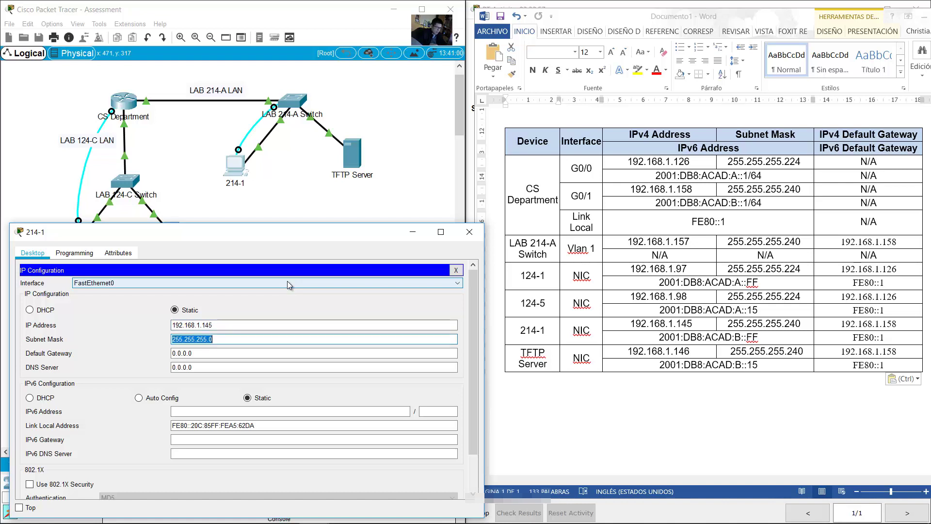
{"action": "key", "text": "BackSpace"}
{"action": "type", "text": "240"}
{"action": "key", "text": "Tab"}
{"action": "type", "text": "1"}
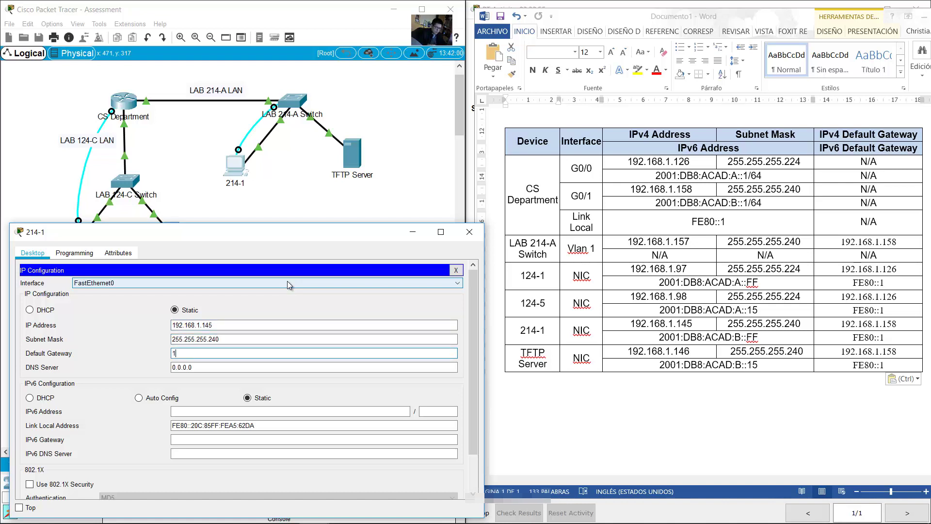
{"action": "type", "text": "92.168.1.158"}
Step: Give PC 214-1 IPv6 2001:db8:acad:b::ff/64 with gateway fe80::1, then close its window
{"action": "left_click", "coordinate": [235, 411]}
{"action": "type", "text": "2001:"}
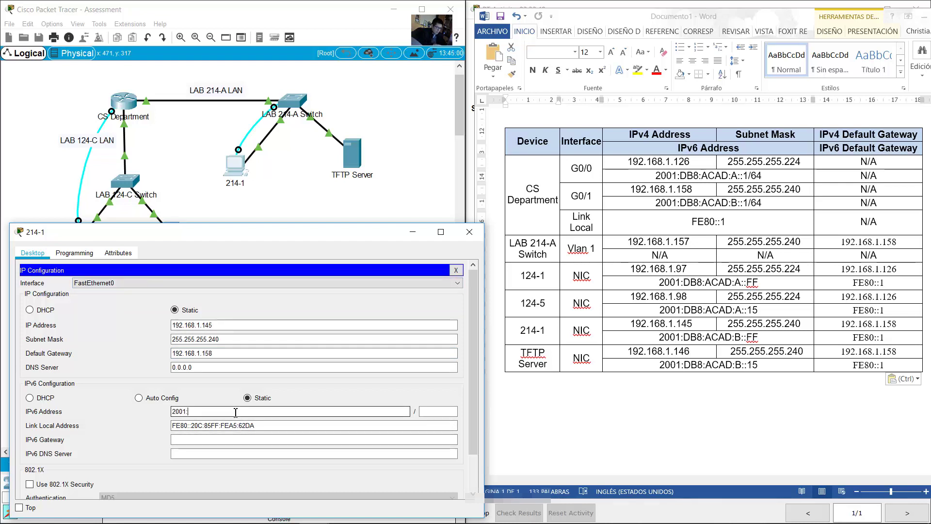
{"action": "type", "text": "db8:acad:"}
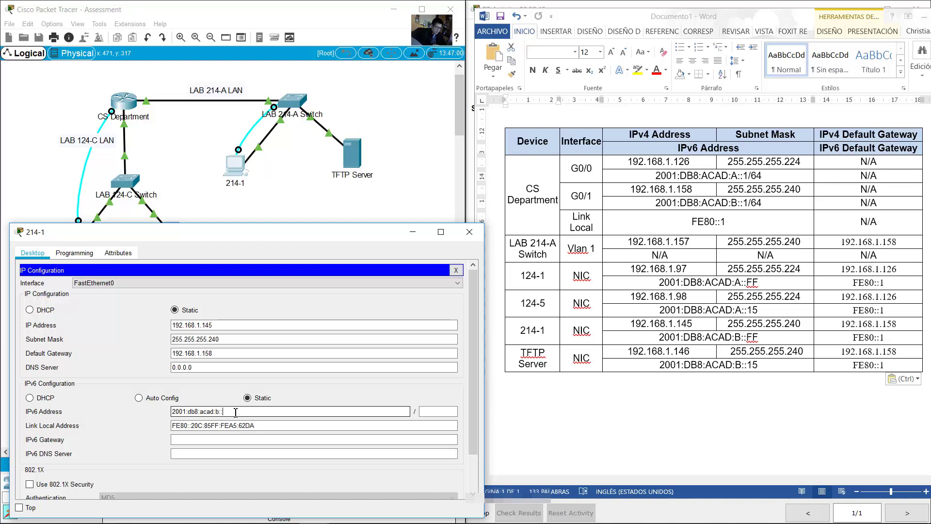
{"action": "type", "text": "b::ff"}
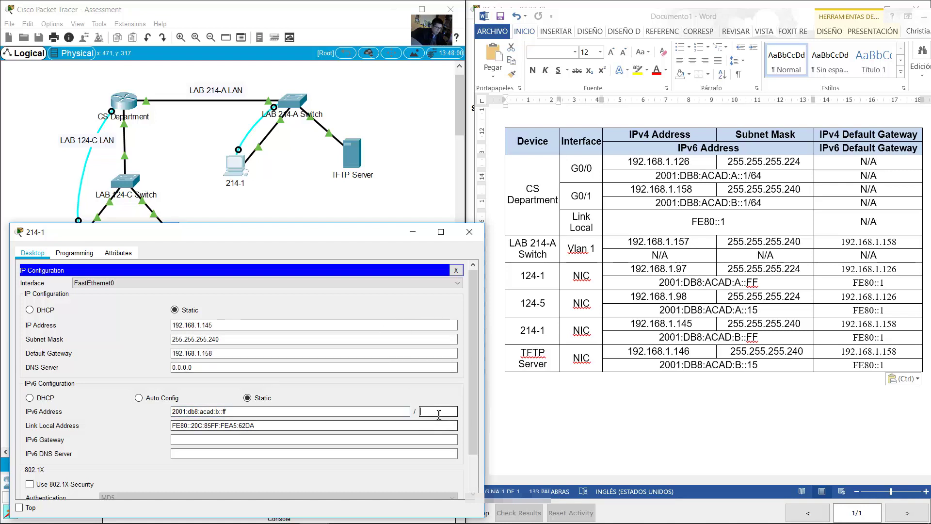
{"action": "key", "text": "Tab"}
{"action": "type", "text": "64"}
{"action": "key", "text": "Tab"}
{"action": "key", "text": "Tab"}
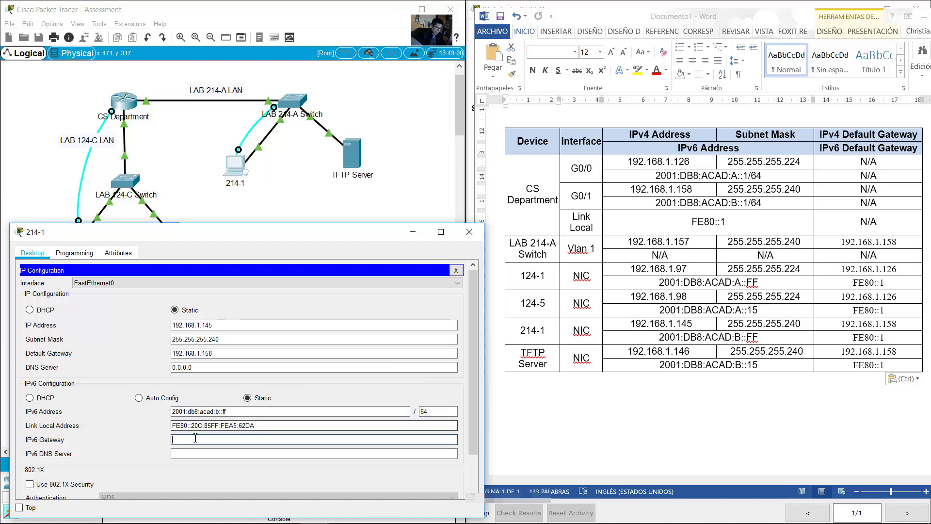
{"action": "type", "text": "f"}
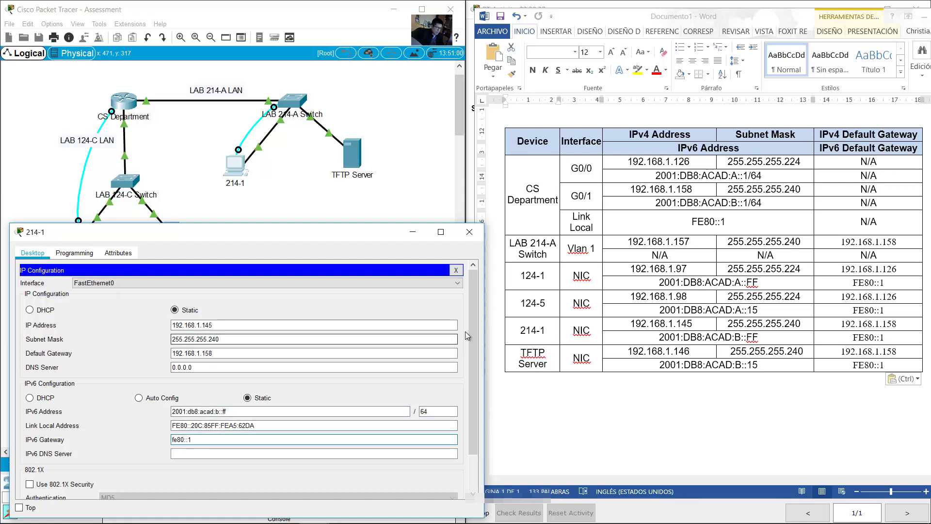
{"action": "type", "text": "e80::1"}
{"action": "left_click", "coordinate": [469, 232]}
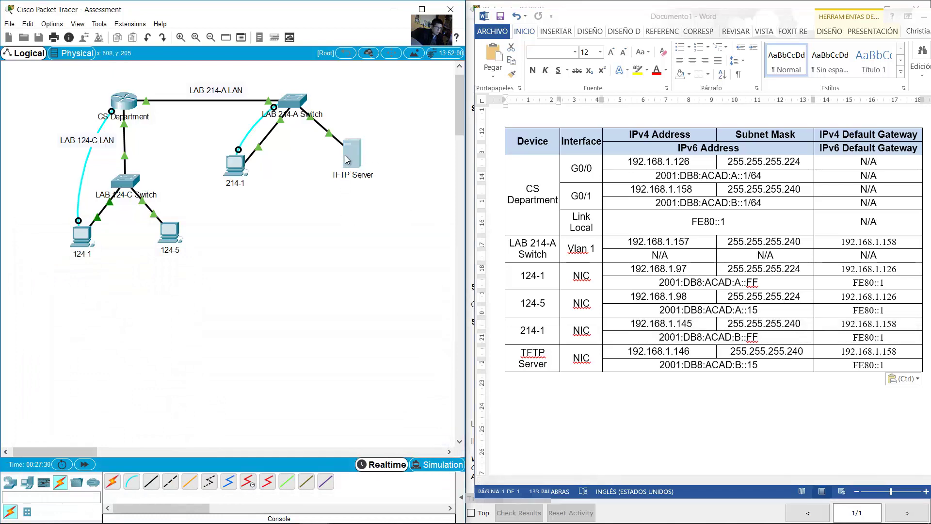
Step: Open the TFTP Server's IP Configuration and find its rows in the addressing table
{"action": "left_click", "coordinate": [344, 155]}
{"action": "left_click_drag", "start_coordinate": [451, 117], "coordinate": [136, 237]}
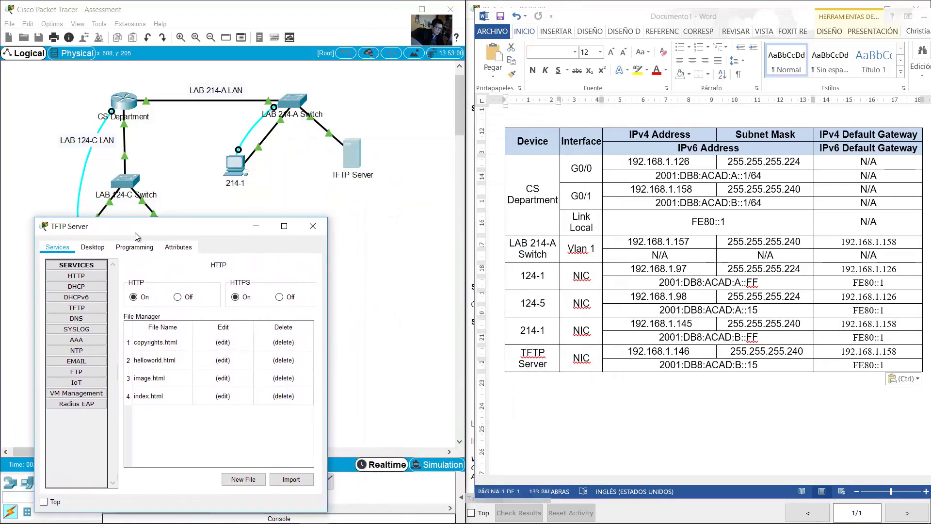
{"action": "left_click", "coordinate": [93, 246]}
{"action": "left_click", "coordinate": [71, 290]}
{"action": "left_click_drag", "start_coordinate": [318, 219], "coordinate": [318, 234]}
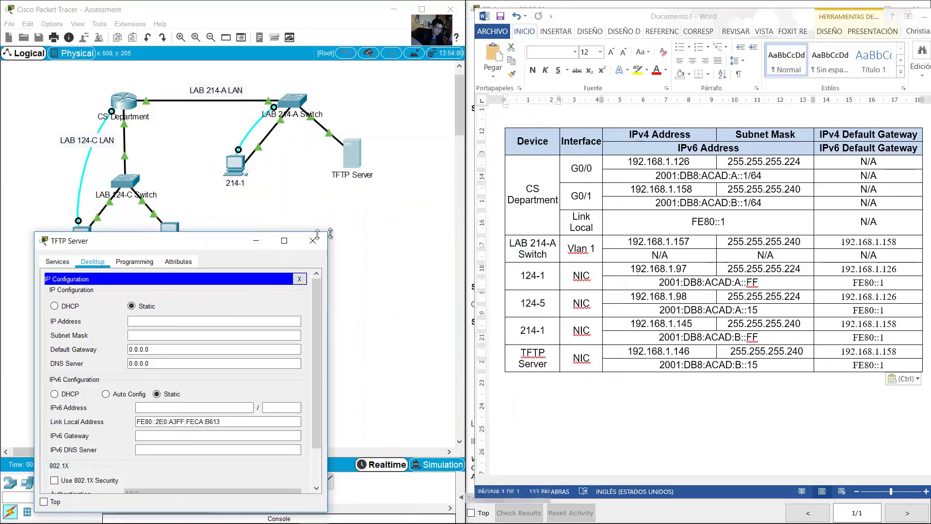
{"action": "left_click_drag", "start_coordinate": [145, 240], "coordinate": [266, 212]}
{"action": "left_click", "coordinate": [503, 330]}
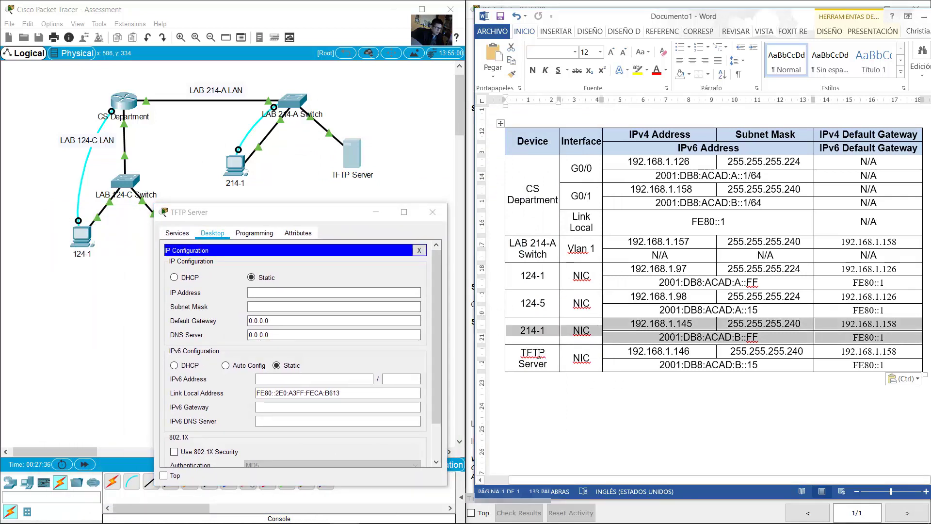
{"action": "left_click_drag", "start_coordinate": [539, 353], "coordinate": [897, 364]}
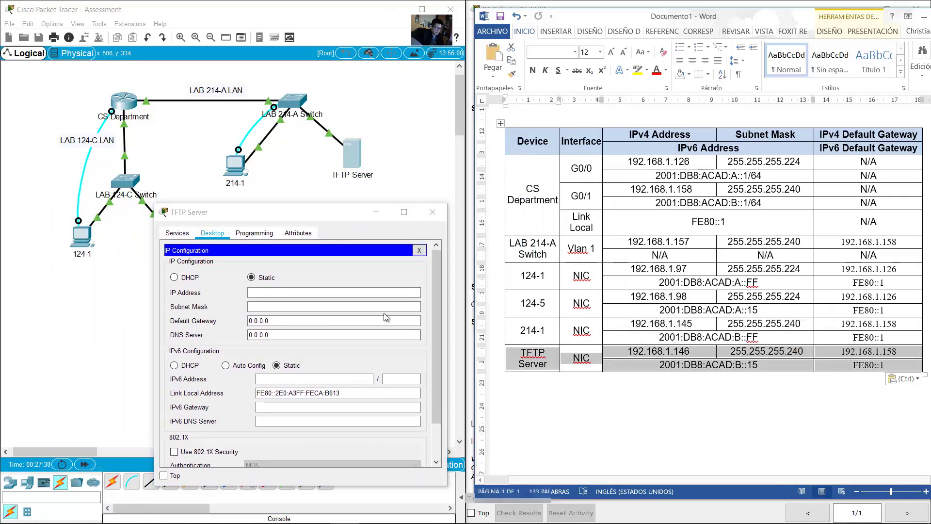
Step: Give the TFTP Server IPv4 192.168.1.146, mask 255.255.255.240, and gateway 192.168.1.158
{"action": "left_click", "coordinate": [335, 292]}
{"action": "type", "text": "192"}
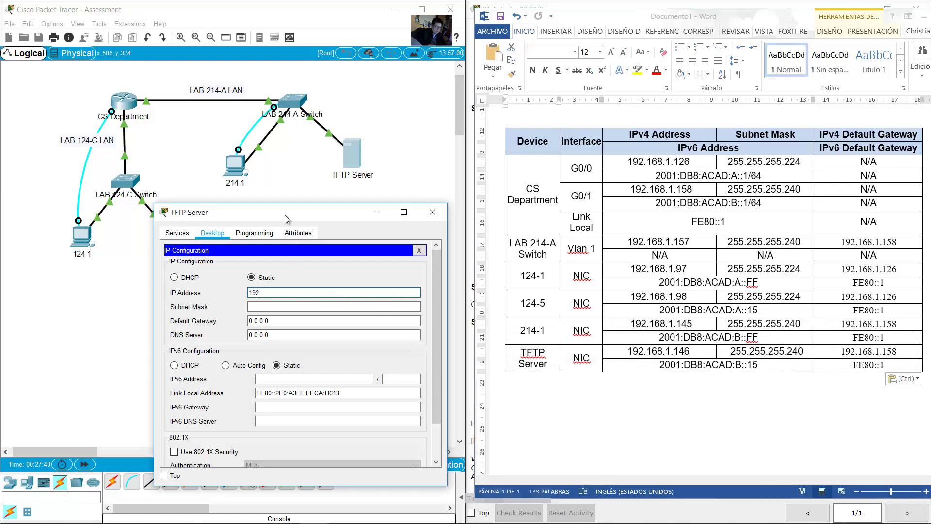
{"action": "type", "text": ".168.1.146"}
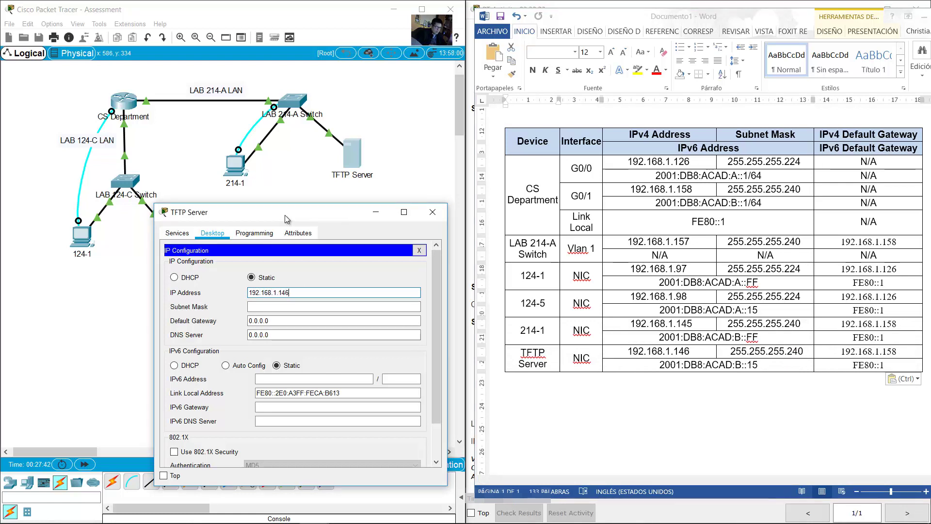
{"action": "key", "text": "Tab"}
{"action": "key", "text": "BackSpace"}
{"action": "type", "text": "240"}
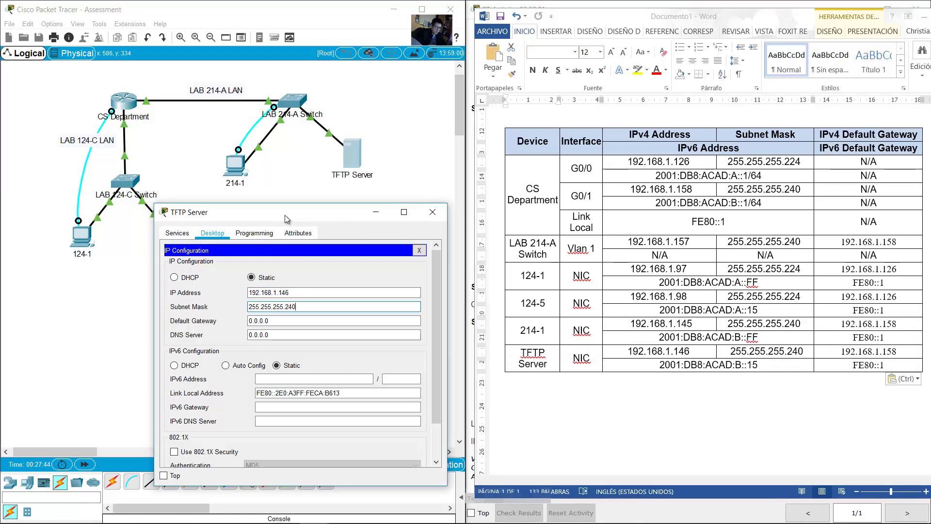
{"action": "key", "text": "Tab"}
{"action": "type", "text": "192.168"}
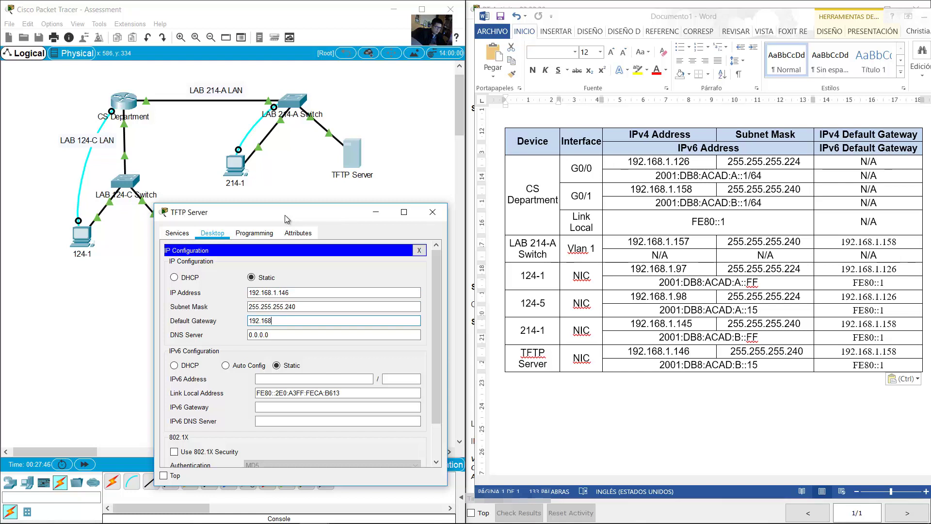
{"action": "type", "text": ".1.158"}
Step: Give the TFTP Server IPv6 2001:db8:acad:b::15/64 and start entering gateway fe80::1
{"action": "left_click", "coordinate": [334, 379]}
{"action": "type", "text": "2001:db8:acad:"}
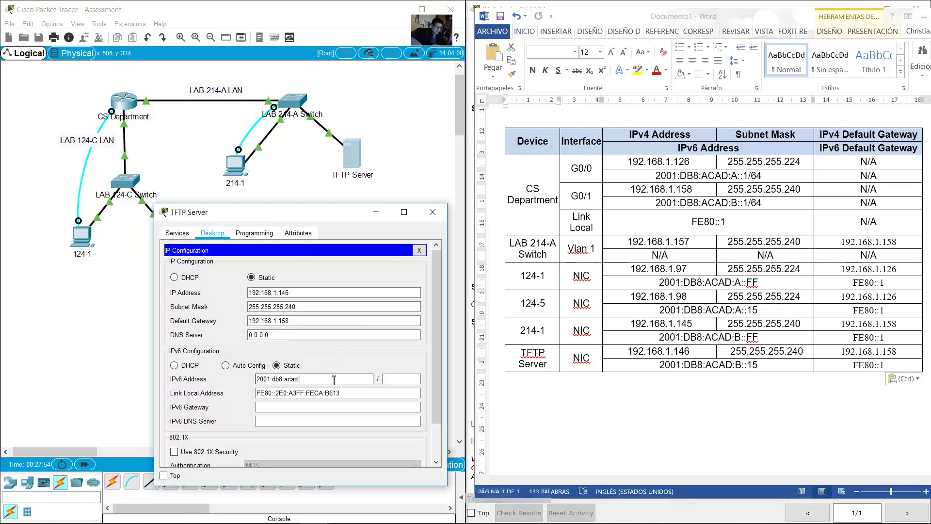
{"action": "type", "text": "b::15"}
{"action": "key", "text": "Tab"}
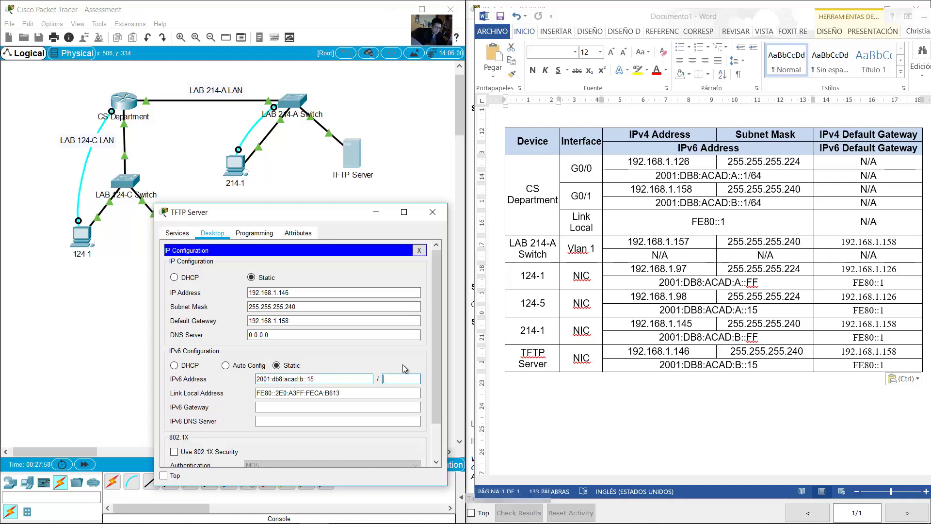
{"action": "type", "text": "64"}
{"action": "key", "text": "Tab"}
{"action": "key", "text": "Tab"}
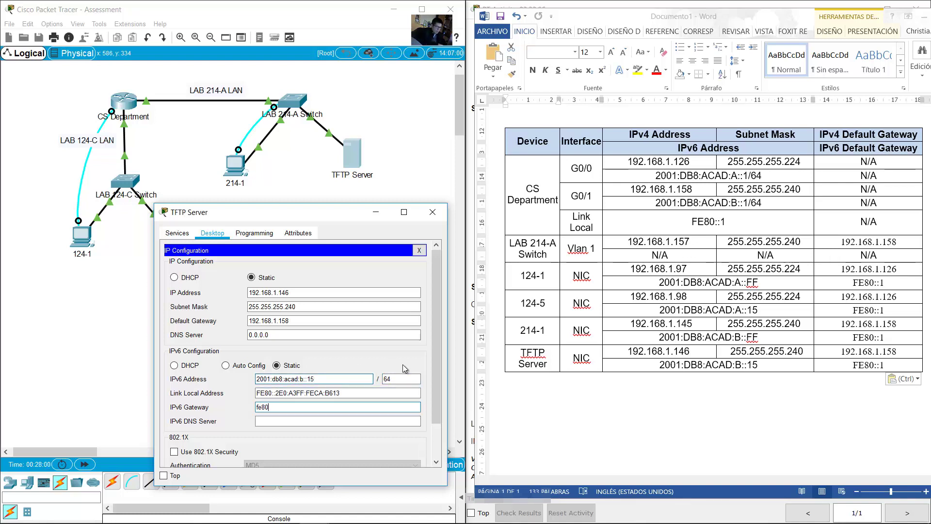
{"action": "type", "text": "fe80::1"}
Step: Close the TFTP Server settings and highlight Step 4b on link-local IPv6 gateways
{"action": "left_click", "coordinate": [432, 212]}
{"action": "left_click", "coordinate": [677, 2]}
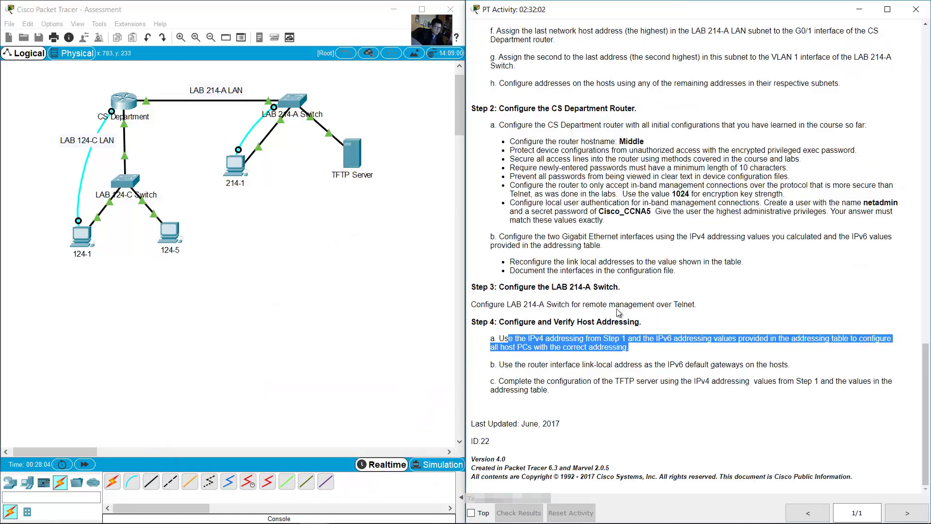
{"action": "left_click", "coordinate": [504, 367]}
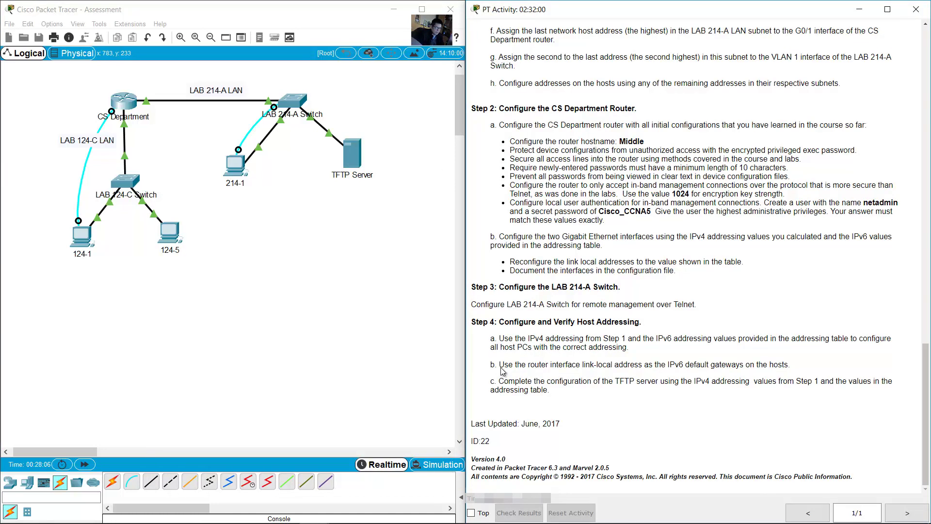
{"action": "left_click_drag", "start_coordinate": [499, 365], "coordinate": [768, 366]}
Step: Confirm in 214-1's IP Configuration that its IPv6 gateway is FE80::1
{"action": "left_click", "coordinate": [242, 167]}
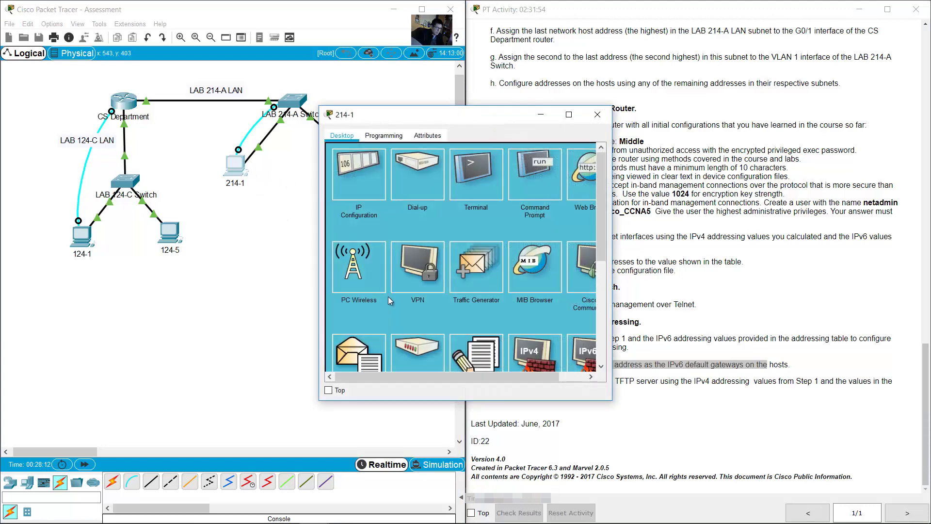
{"action": "left_click", "coordinate": [359, 177]}
{"action": "left_click_drag", "start_coordinate": [444, 322], "coordinate": [424, 324]}
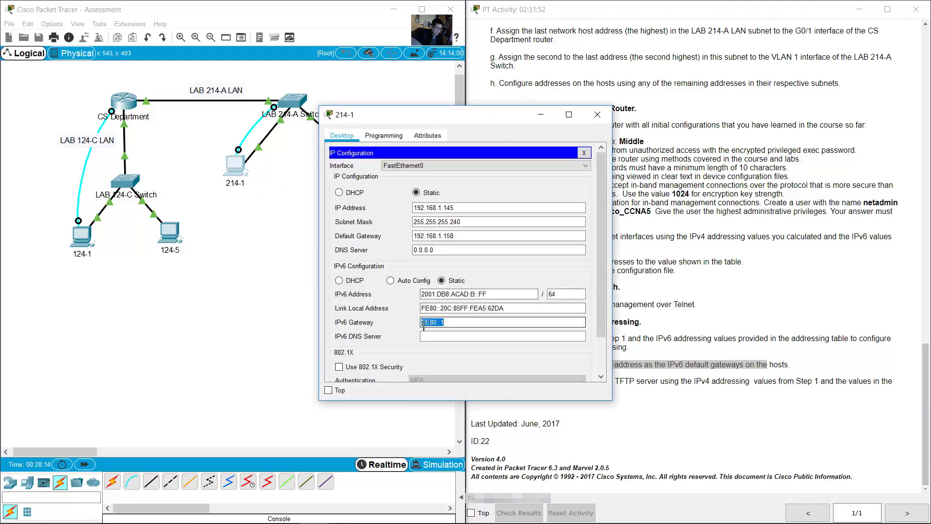
{"action": "left_click", "coordinate": [598, 114]}
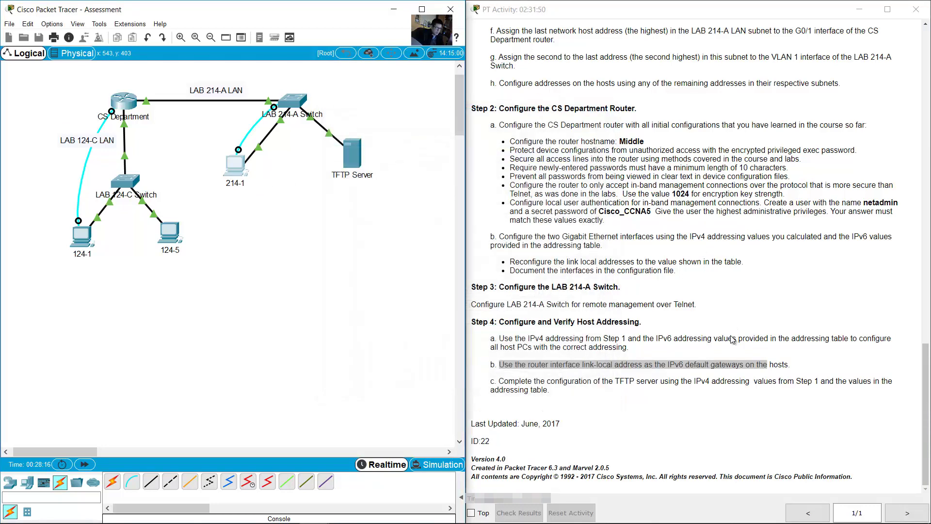
Step: Review Step 4c about the TFTP server, then bring up PC 124-1's window
{"action": "left_click", "coordinate": [536, 386]}
{"action": "left_click_drag", "start_coordinate": [504, 382], "coordinate": [711, 383]}
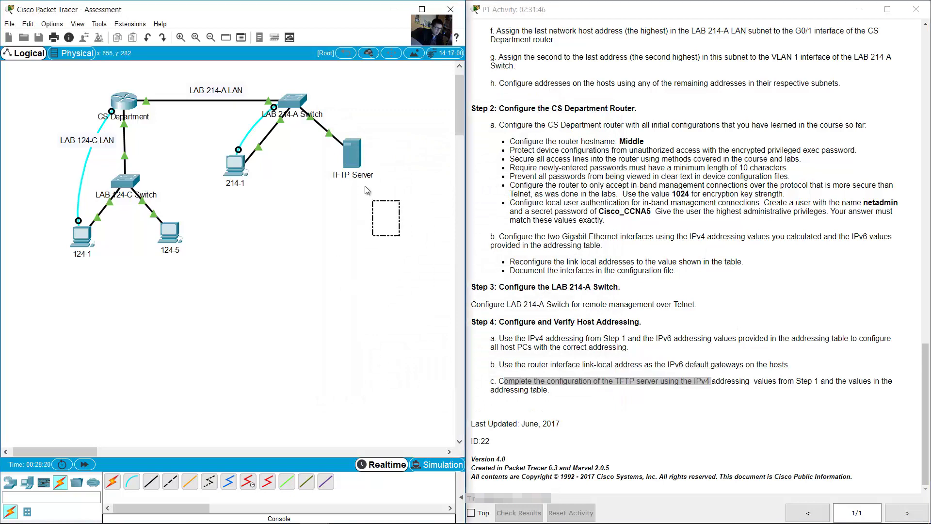
{"action": "left_click_drag", "start_coordinate": [397, 245], "coordinate": [342, 160]}
{"action": "left_click", "coordinate": [622, 431]}
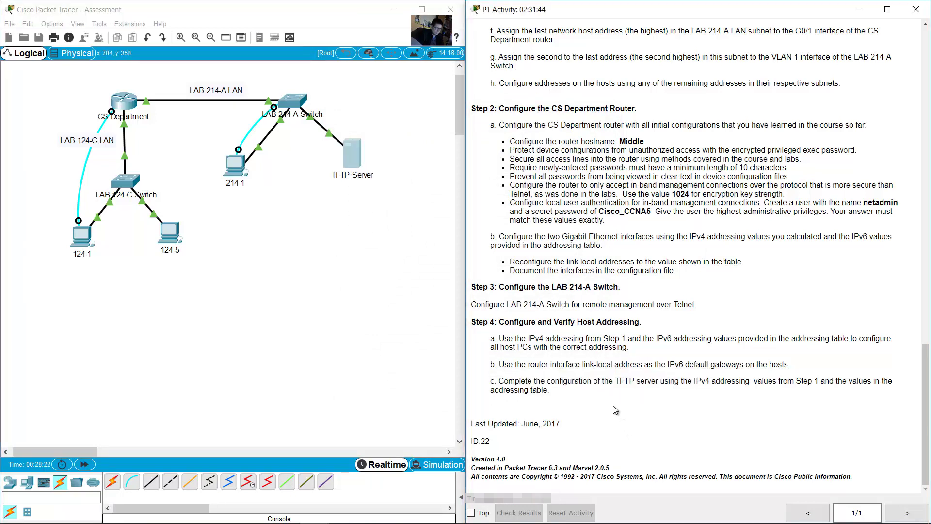
{"action": "left_click", "coordinate": [240, 255]}
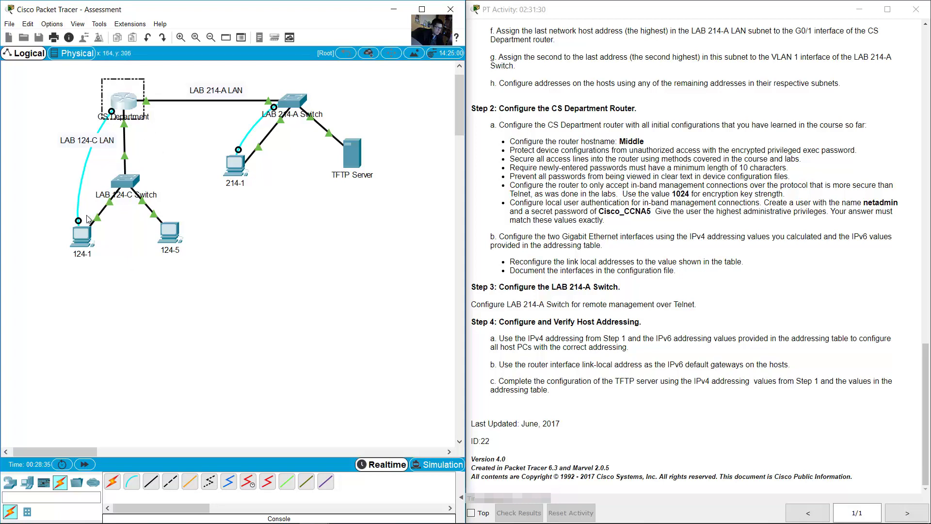
{"action": "left_click", "coordinate": [89, 236]}
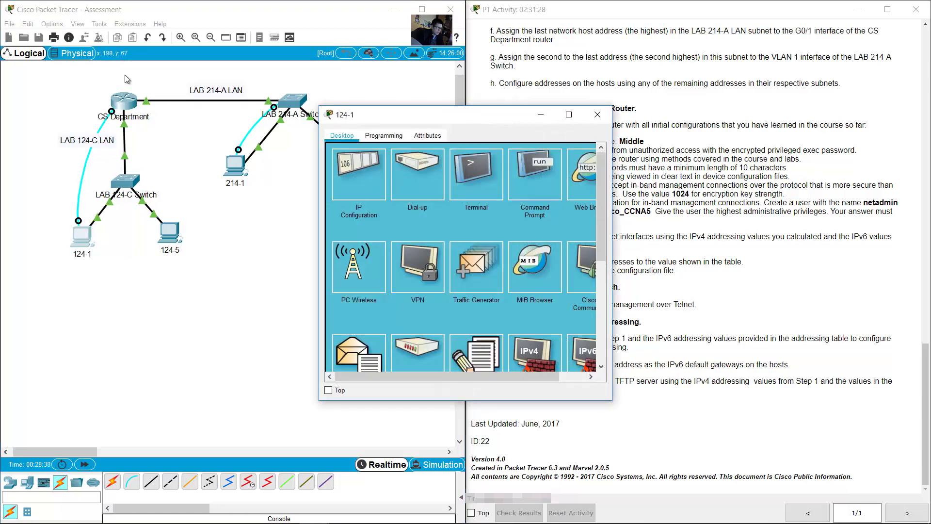
Step: Connect 124-1's console Terminal to router Middle and reach its configuration prompt
{"action": "left_click", "coordinate": [495, 180]}
{"action": "left_click", "coordinate": [587, 250]}
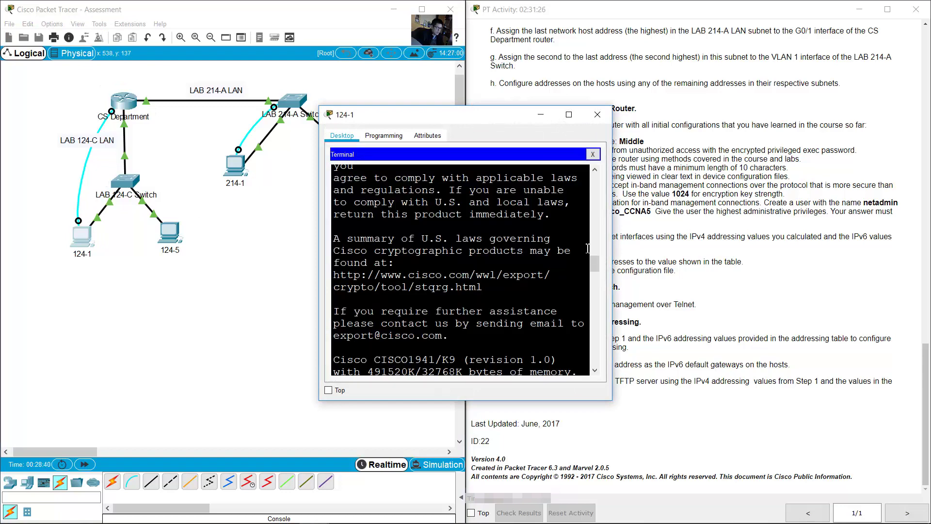
{"action": "type", "text": "en conf term hostname Middle banner motd"}
{"action": "left_click_drag", "start_coordinate": [615, 401], "coordinate": [708, 444]}
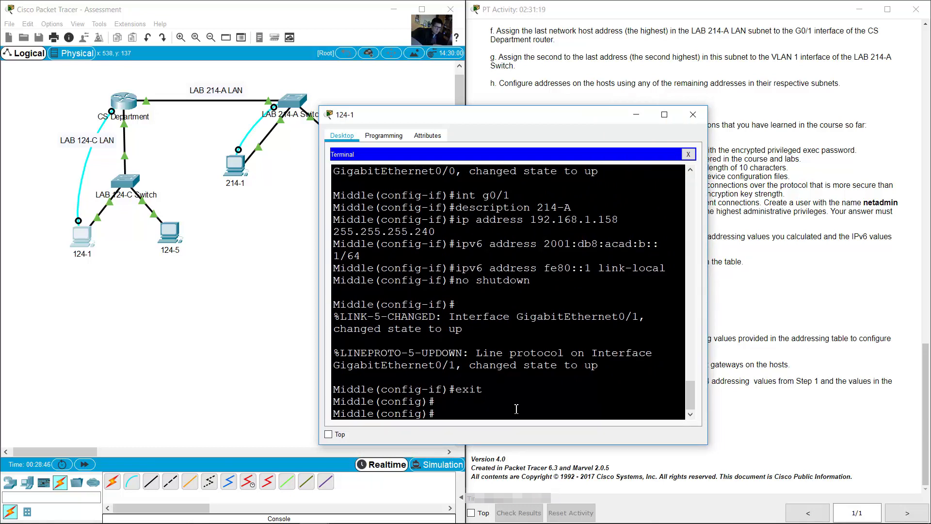
{"action": "double_click", "coordinate": [449, 416]}
{"action": "left_click", "coordinate": [499, 416]}
Step: Enter 'ipv6 unicast-routing' on router Middle and close the Terminal
{"action": "type", "text": "ipv6 unicast-routing"}
{"action": "key", "text": "Return"}
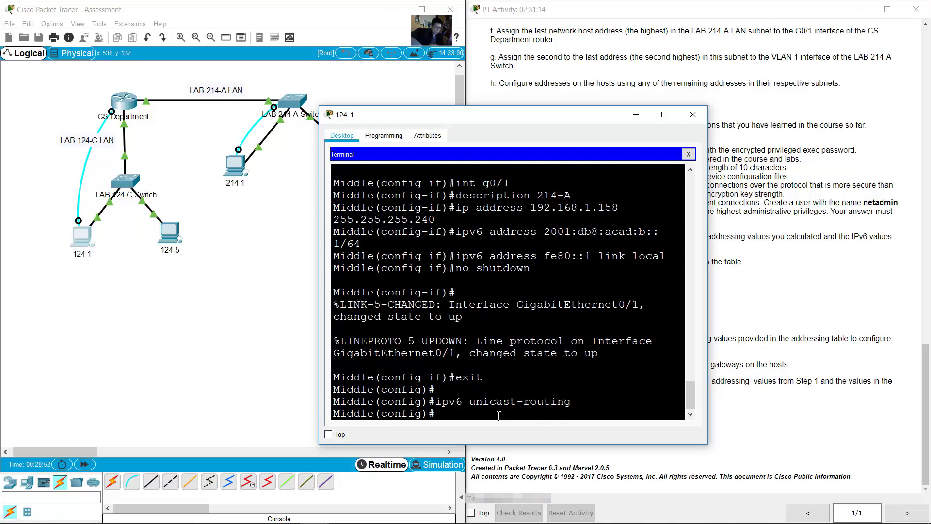
{"action": "left_click_drag", "start_coordinate": [577, 402], "coordinate": [430, 403]}
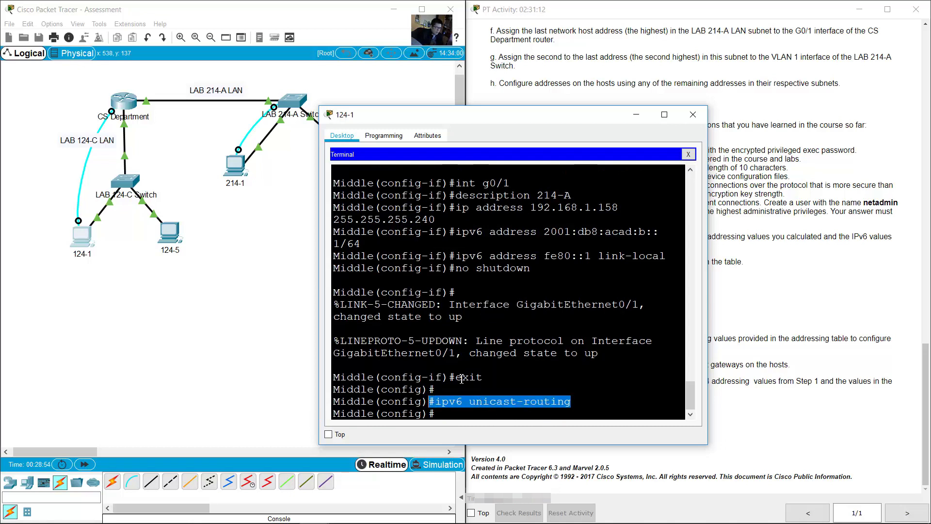
{"action": "left_click", "coordinate": [636, 114]}
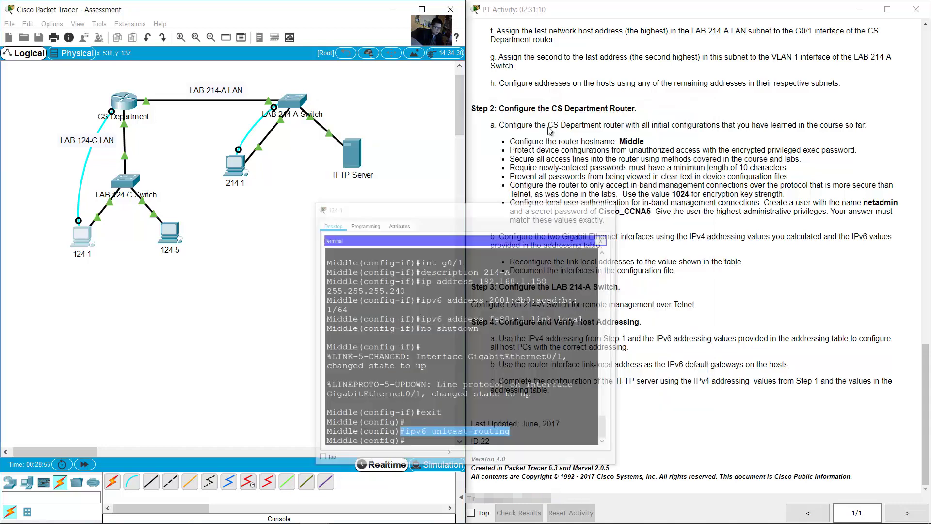
{"action": "left_click", "coordinate": [85, 242]}
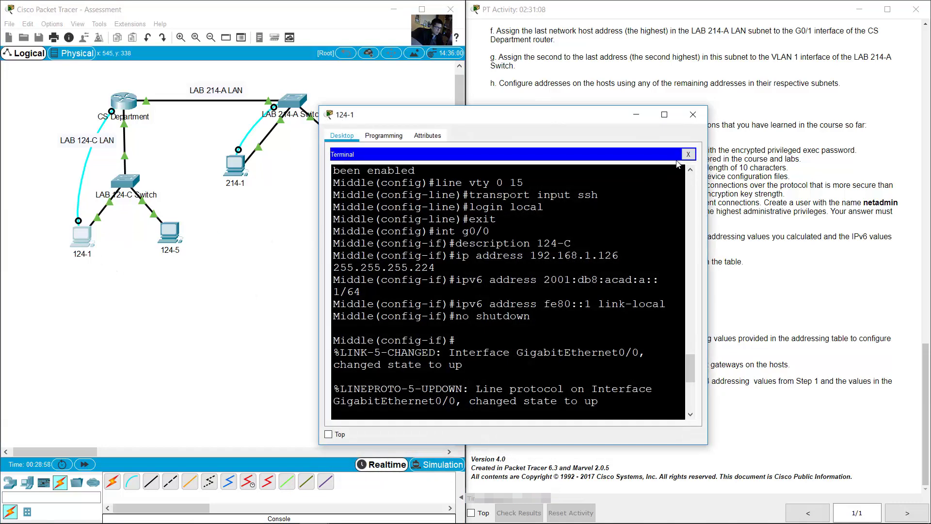
{"action": "left_click", "coordinate": [689, 152]}
Step: Open 124-1's Command Prompt beside the addressing table showing G0/0 192.168.1.126
{"action": "left_click", "coordinate": [579, 172]}
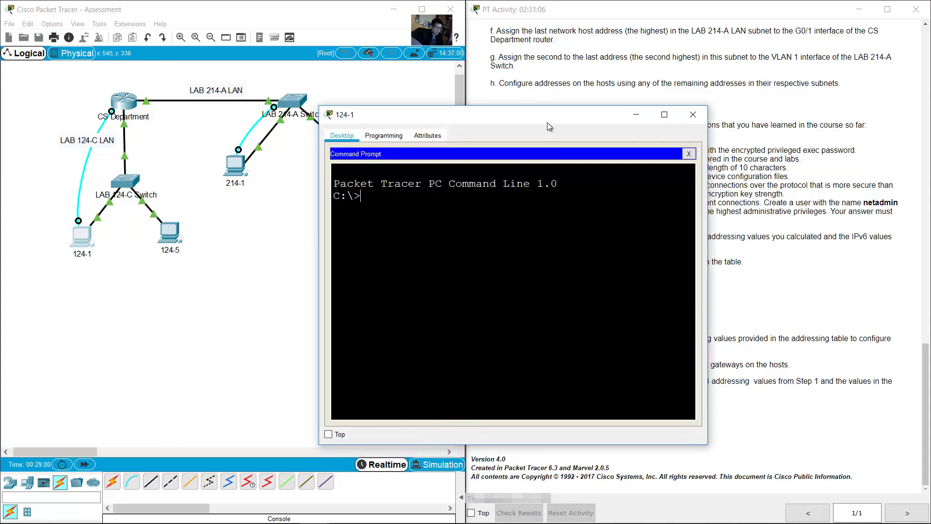
{"action": "left_click_drag", "start_coordinate": [543, 119], "coordinate": [279, 259]}
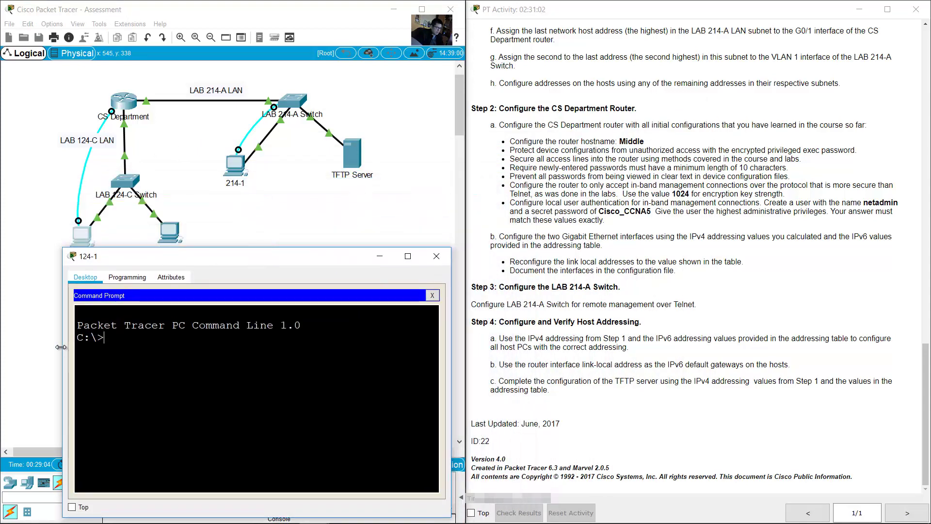
{"action": "left_click_drag", "start_coordinate": [63, 351], "coordinate": [6, 351]}
{"action": "left_click", "coordinate": [343, 513]}
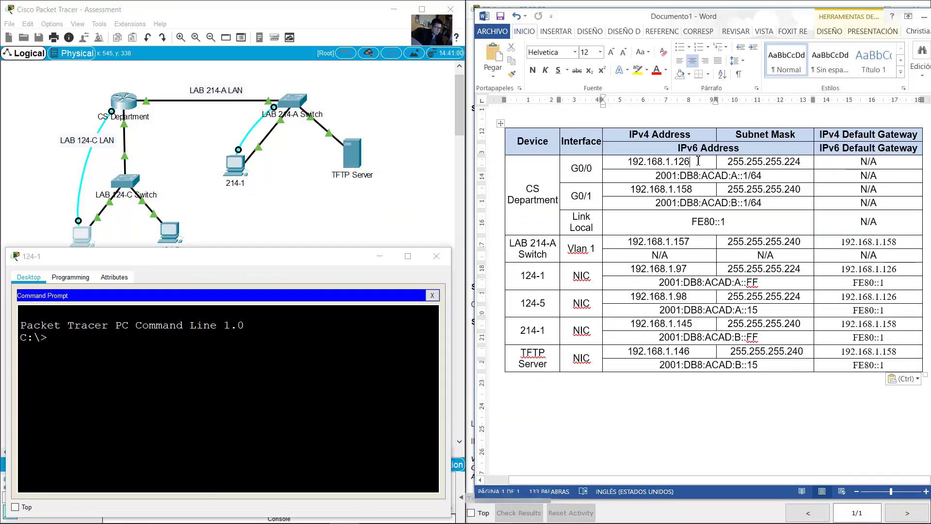
{"action": "left_click_drag", "start_coordinate": [691, 161], "coordinate": [627, 163]}
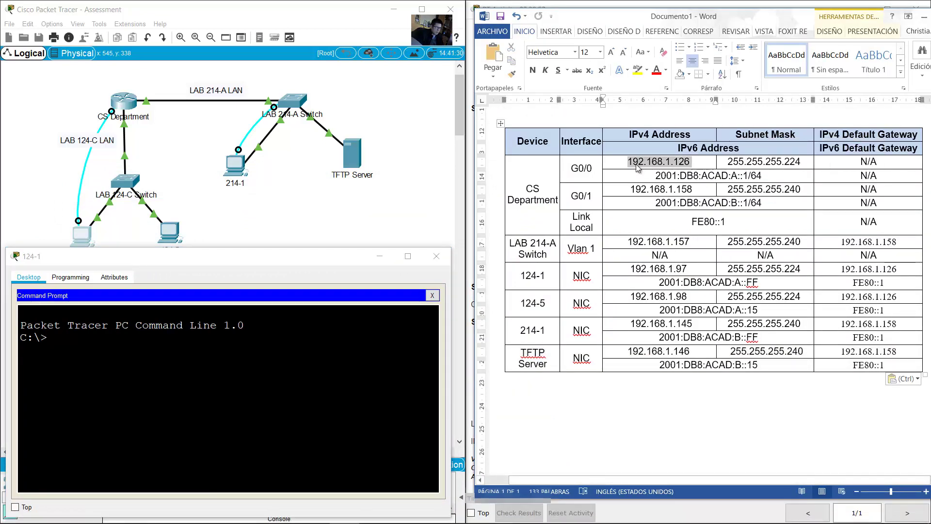
Step: Ping the router's G0/0 at 192.168.1.126, then 192.168.1.158
{"action": "left_click", "coordinate": [317, 391]}
{"action": "type", "text": "ping 1"}
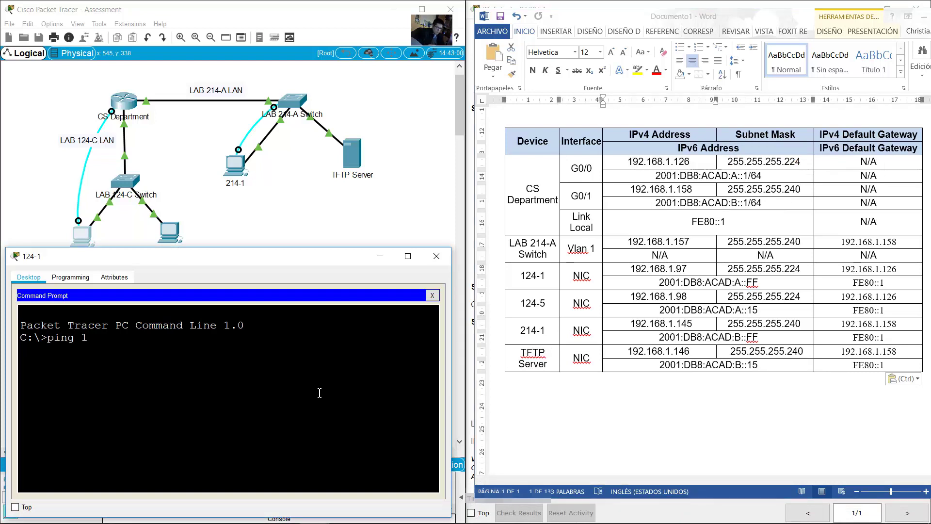
{"action": "type", "text": "92.168.1.126"}
{"action": "key", "text": "Return"}
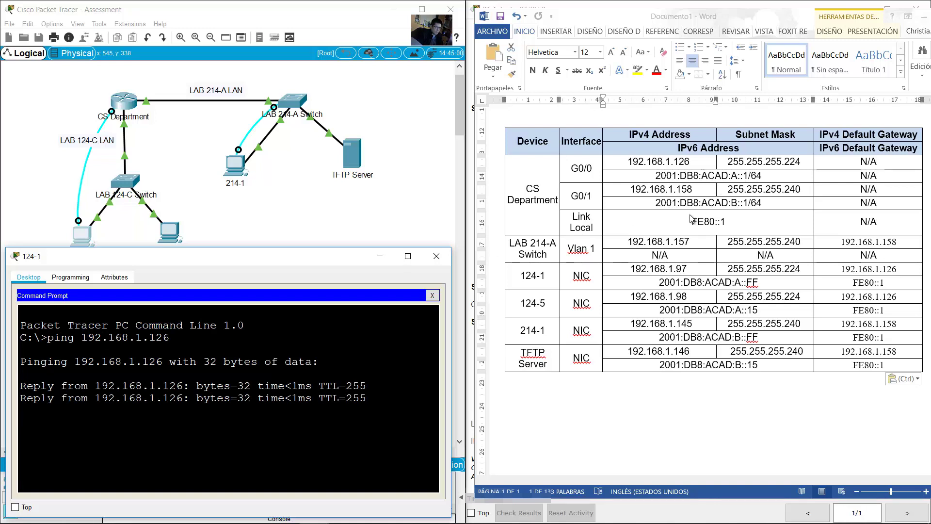
{"action": "double_click", "coordinate": [660, 162]}
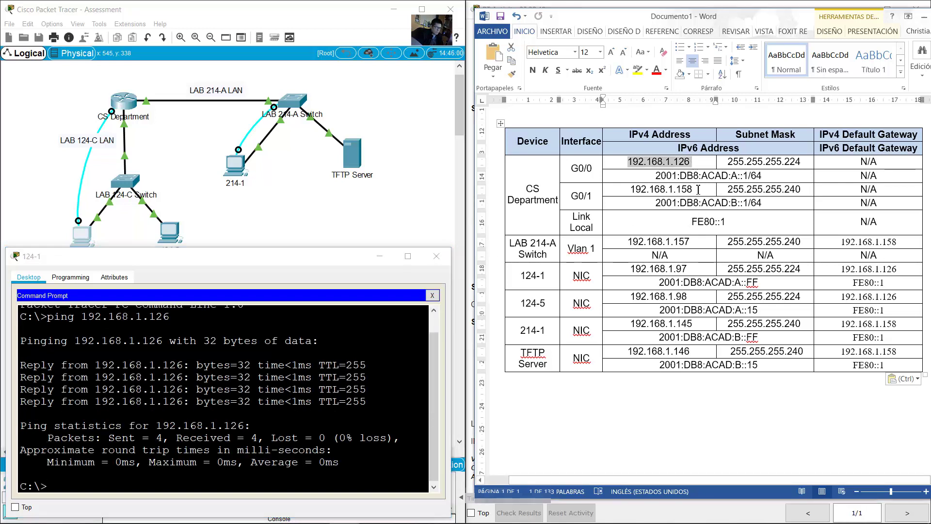
{"action": "double_click", "coordinate": [661, 189]}
{"action": "left_click", "coordinate": [302, 337]}
{"action": "key", "text": "Up"}
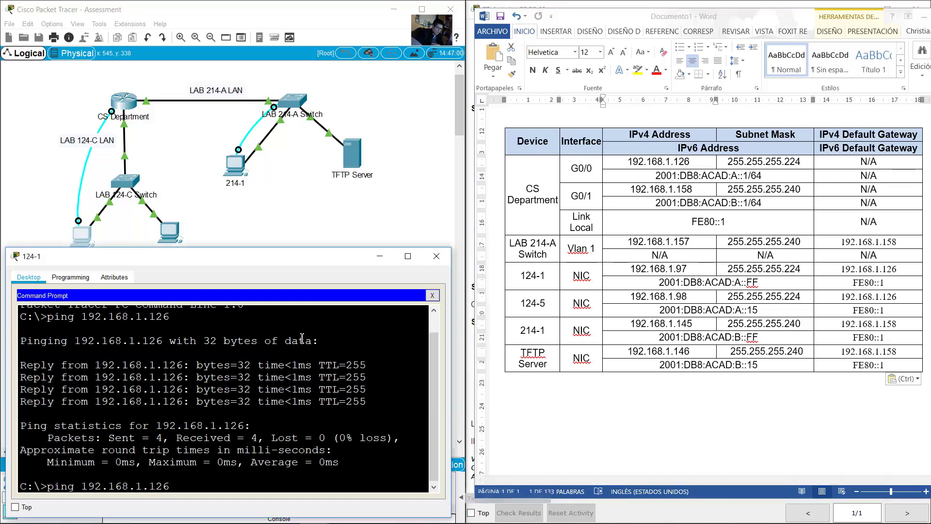
{"action": "key", "text": "BackSpace"}
{"action": "key", "text": "BackSpace"}
{"action": "type", "text": "58"}
{"action": "key", "text": "Return"}
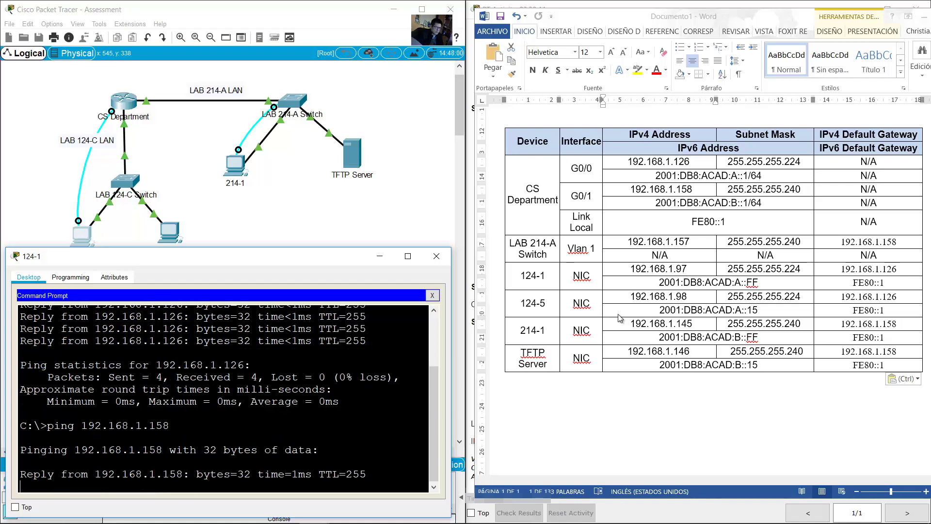
Step: Ping the LAB 214-A switch at 192.168.1.157 until all four replies succeed
{"action": "left_click_drag", "start_coordinate": [692, 241], "coordinate": [671, 242]}
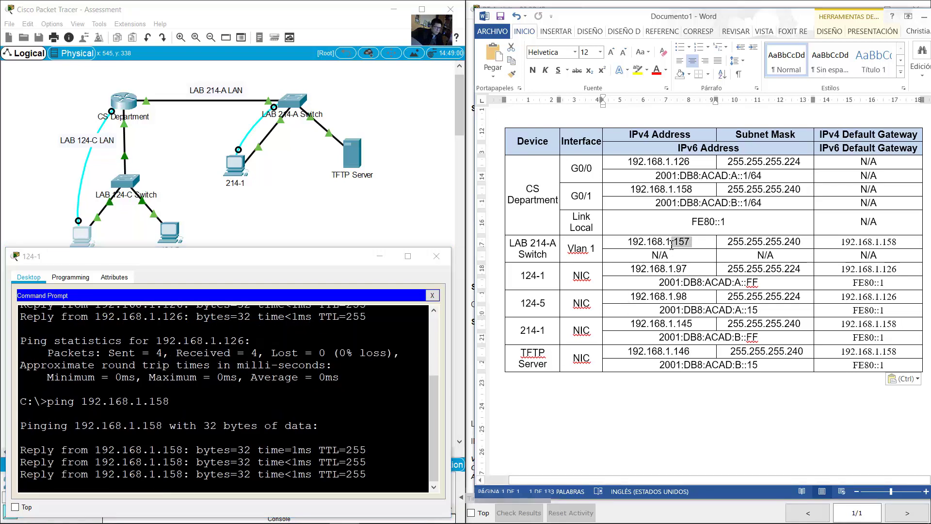
{"action": "left_click", "coordinate": [313, 385]}
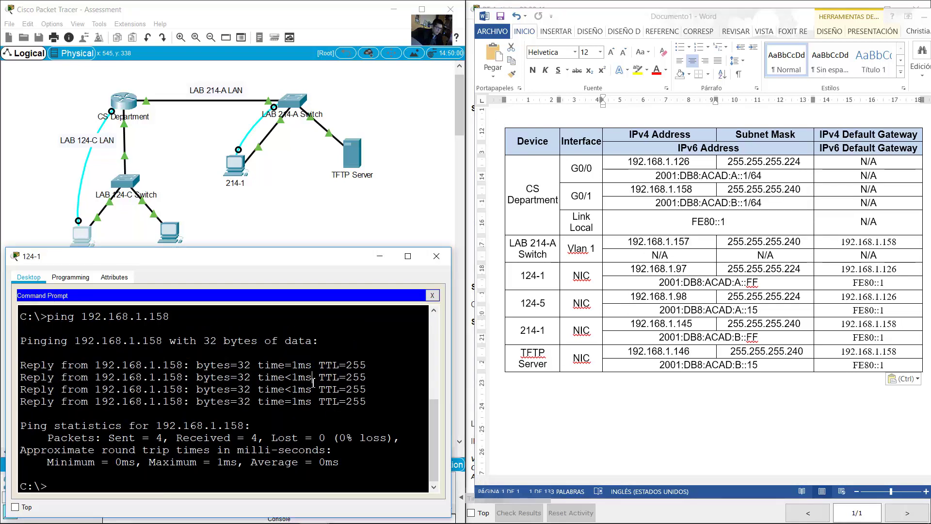
{"action": "key", "text": "Up"}
{"action": "key", "text": "Return"}
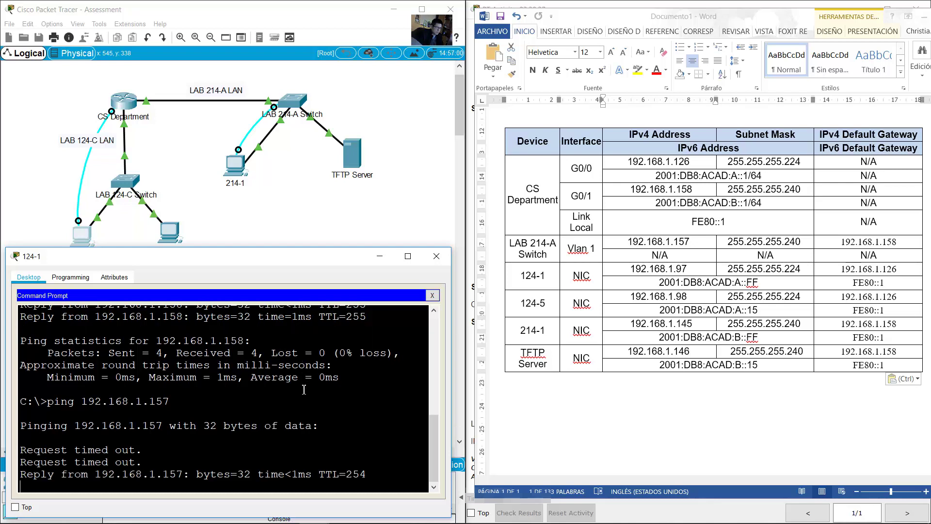
{"action": "left_click_drag", "start_coordinate": [20, 389], "coordinate": [366, 401]}
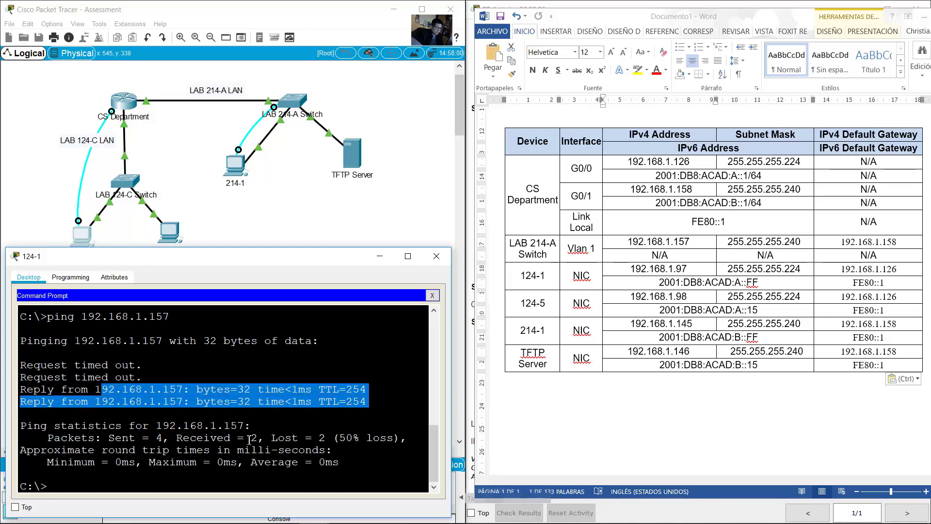
{"action": "left_click", "coordinate": [249, 439]}
{"action": "key", "text": "Up"}
{"action": "key", "text": "Return"}
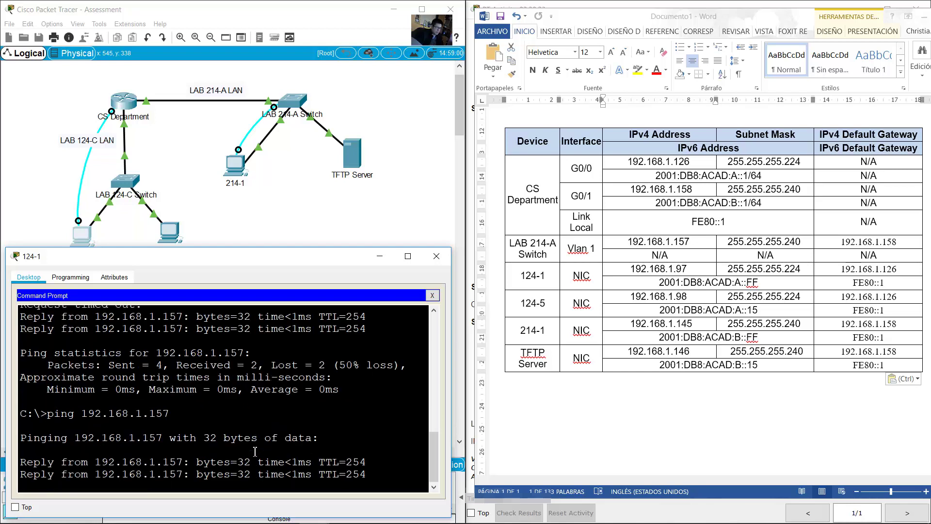
{"action": "left_click_drag", "start_coordinate": [672, 241], "coordinate": [649, 271]}
{"action": "left_click", "coordinate": [391, 369]}
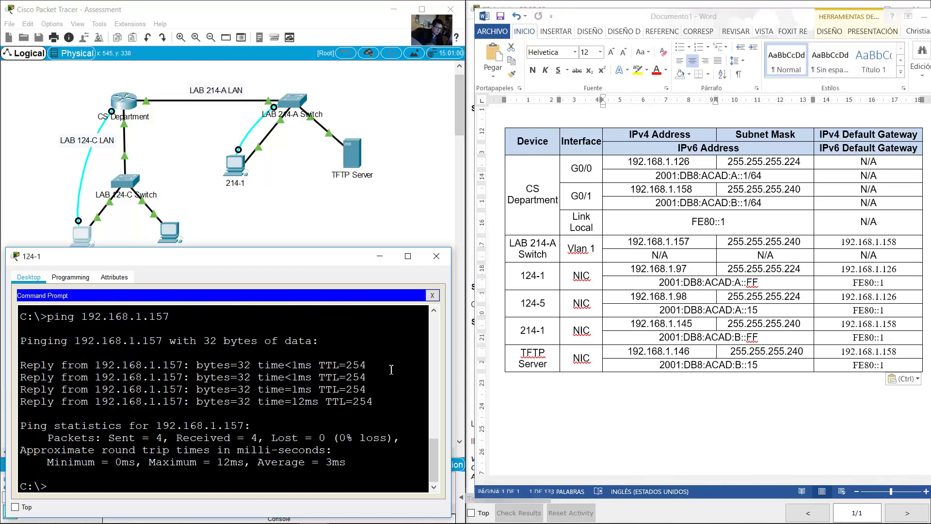
{"action": "key", "text": "Up"}
{"action": "key", "text": "BackSpace"}
Step: Ping 192.168.1.97 and then 124-5 at 192.168.1.98
{"action": "type", "text": "97"}
{"action": "key", "text": "Return"}
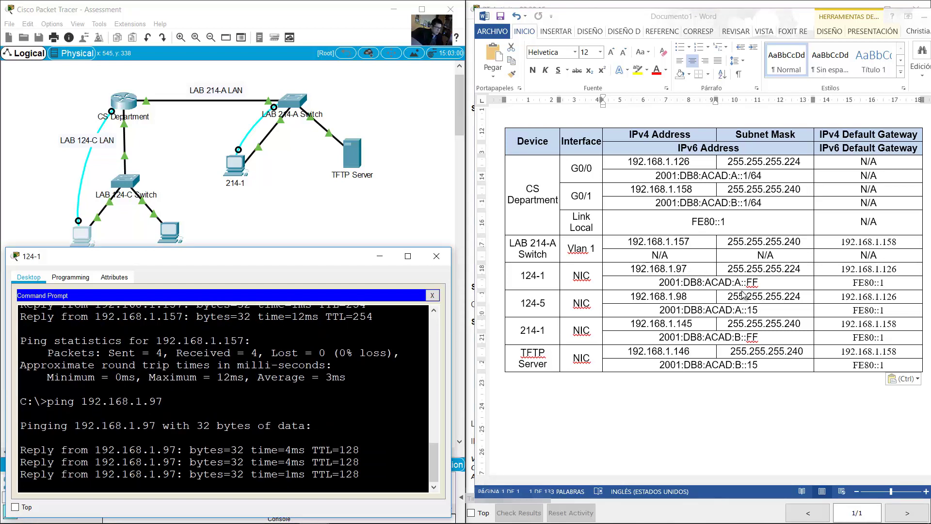
{"action": "left_click", "coordinate": [690, 299]}
{"action": "left_click_drag", "start_coordinate": [690, 299], "coordinate": [629, 297]}
{"action": "left_click", "coordinate": [326, 390]}
{"action": "key", "text": "Up"}
{"action": "key", "text": "BackSpace"}
{"action": "type", "text": "8"}
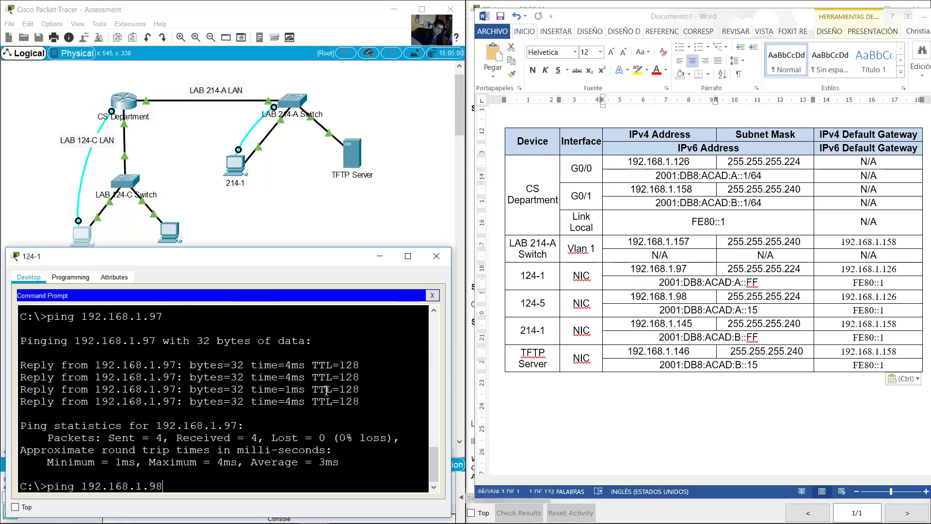
{"action": "key", "text": "Return"}
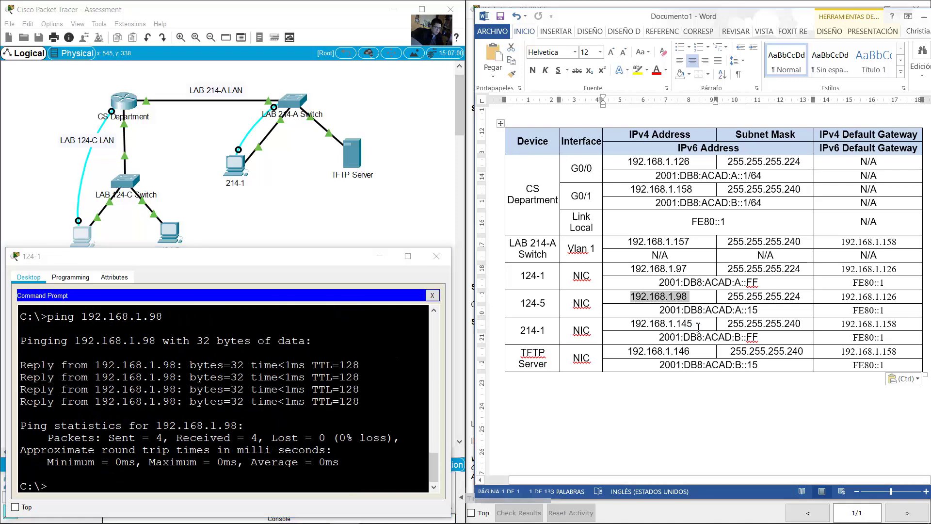
Step: Ping 214-1 at 192.168.1.145 and the TFTP Server at 192.168.1.146
{"action": "left_click_drag", "start_coordinate": [692, 324], "coordinate": [653, 324]}
{"action": "left_click", "coordinate": [356, 378]}
{"action": "key", "text": "Up"}
{"action": "key", "text": "BackSpace"}
{"action": "key", "text": "BackSpace"}
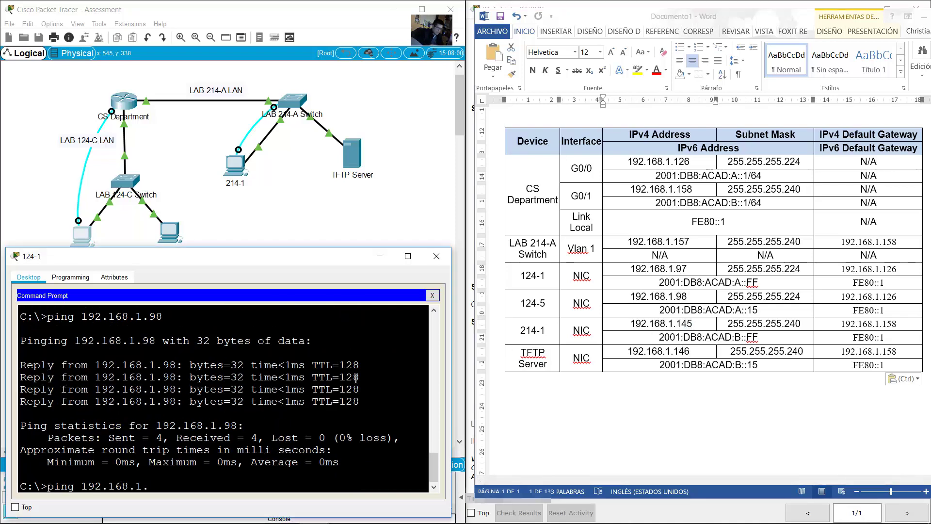
{"action": "type", "text": "145"}
{"action": "key", "text": "Return"}
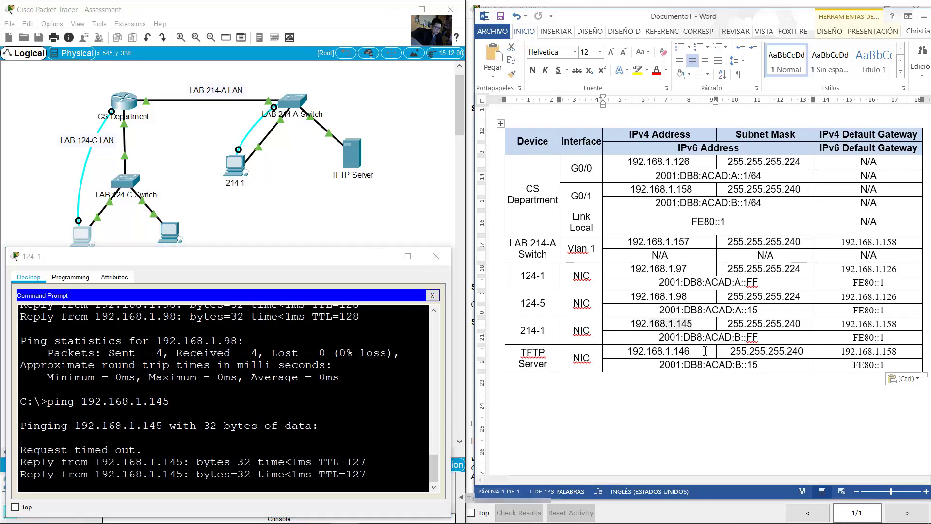
{"action": "key", "text": "Up"}
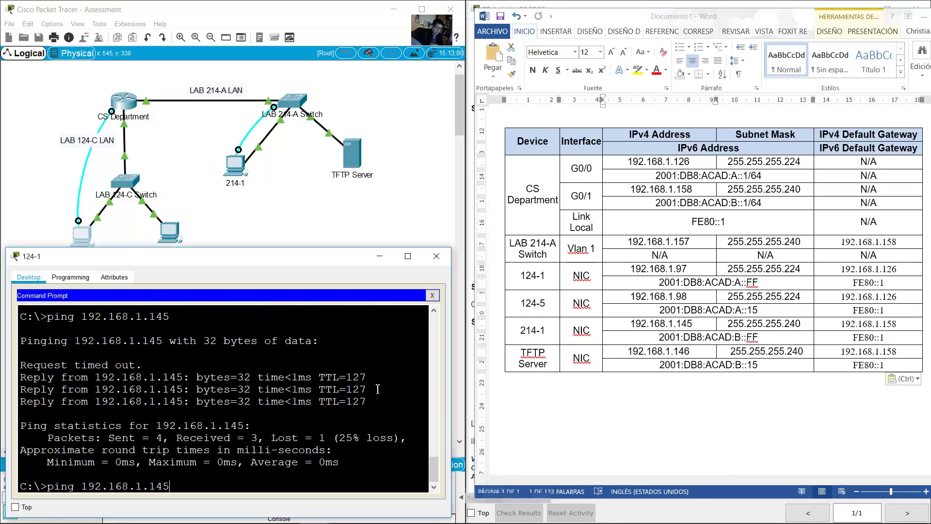
{"action": "key", "text": "BackSpace"}
{"action": "type", "text": "6"}
{"action": "key", "text": "Return"}
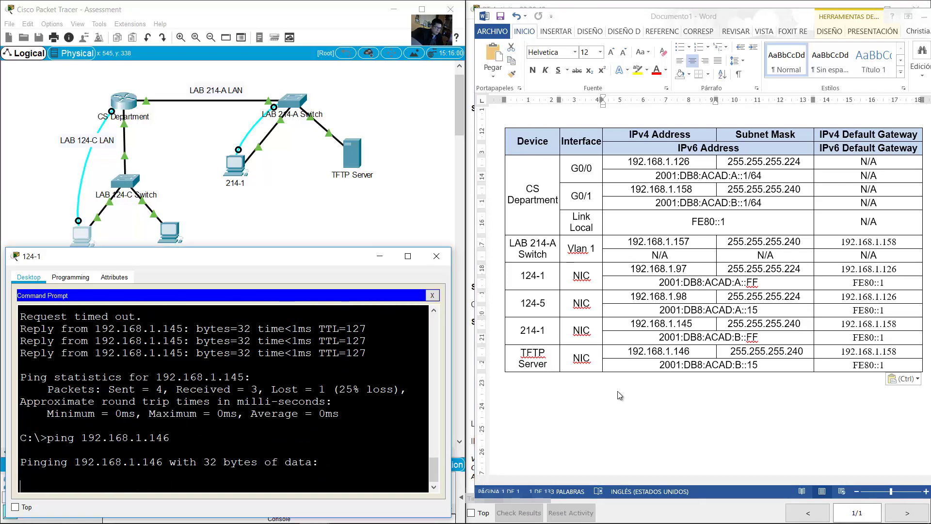
{"action": "double_click", "coordinate": [677, 350]}
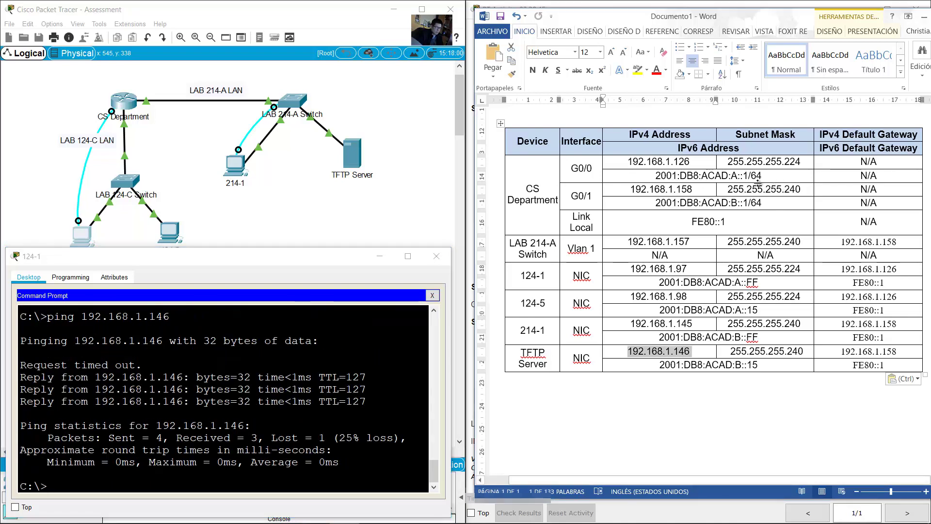
{"action": "left_click_drag", "start_coordinate": [655, 175], "coordinate": [762, 176]}
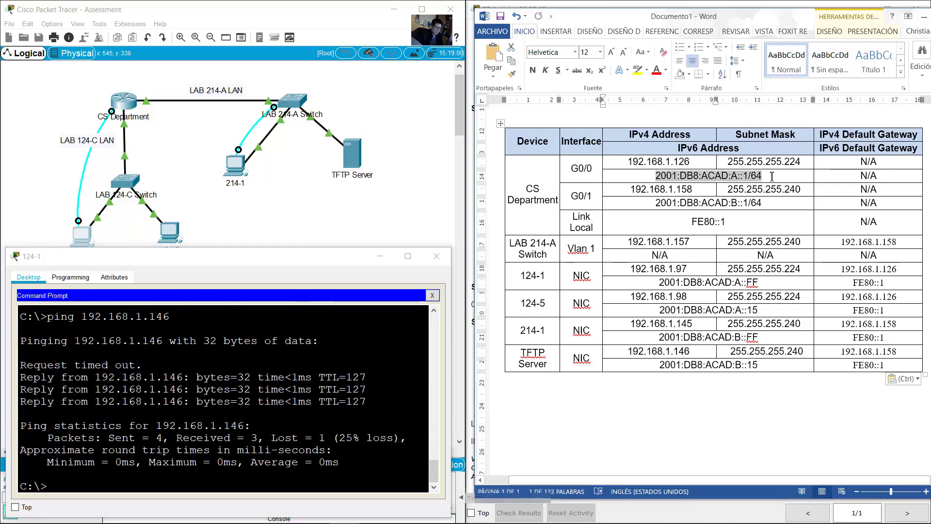
Step: Ping the router's IPv6 addresses 2001:db8:acad:a::1 and 2001:db8:acad:b::1
{"action": "left_click", "coordinate": [295, 443]}
{"action": "type", "text": "ping 2001"}
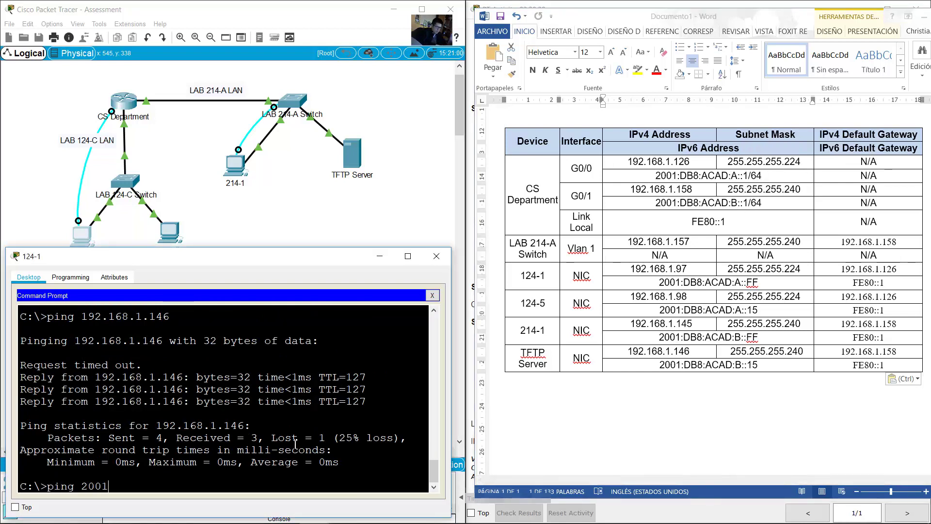
{"action": "type", "text": ":db8:acad:a::1"}
{"action": "key", "text": "Return"}
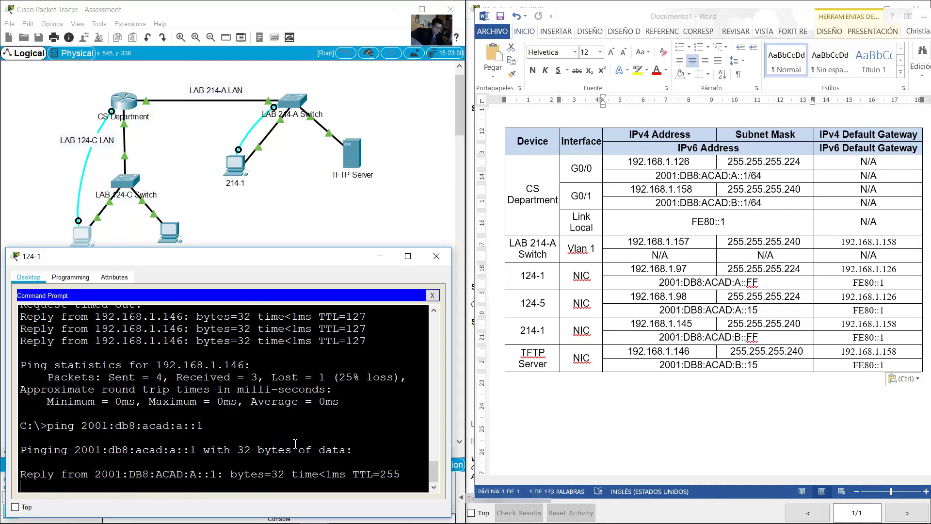
{"action": "left_click", "coordinate": [745, 202]}
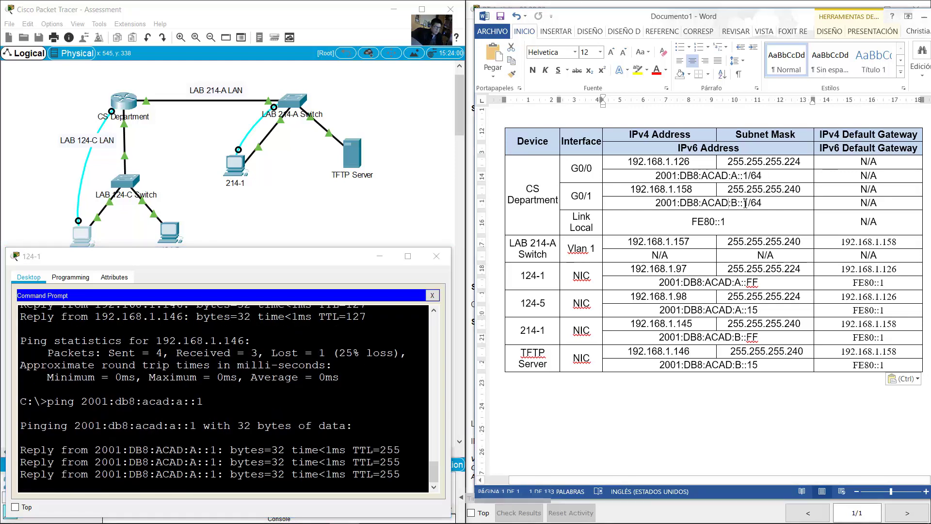
{"action": "left_click", "coordinate": [356, 406]}
{"action": "key", "text": "Up"}
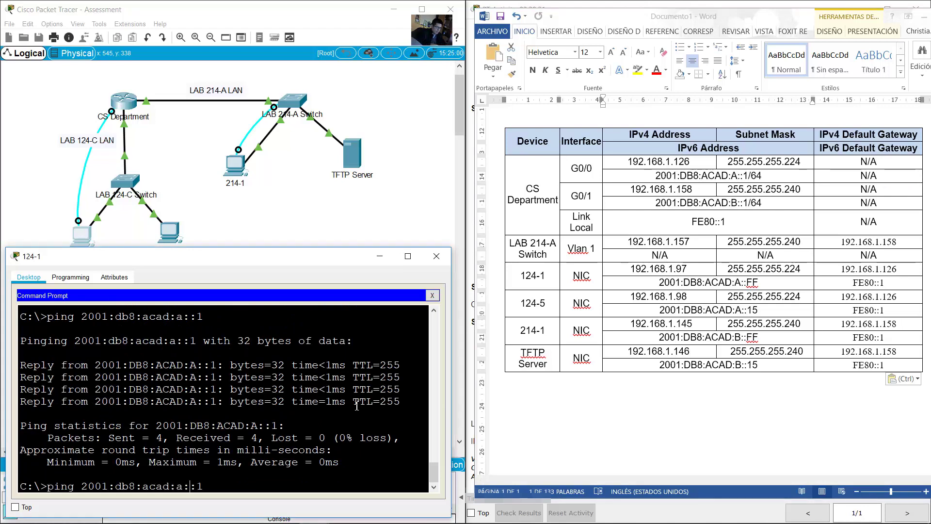
{"action": "key", "text": "Left"}
{"action": "key", "text": "BackSpace"}
{"action": "type", "text": "b"}
{"action": "key", "text": "Return"}
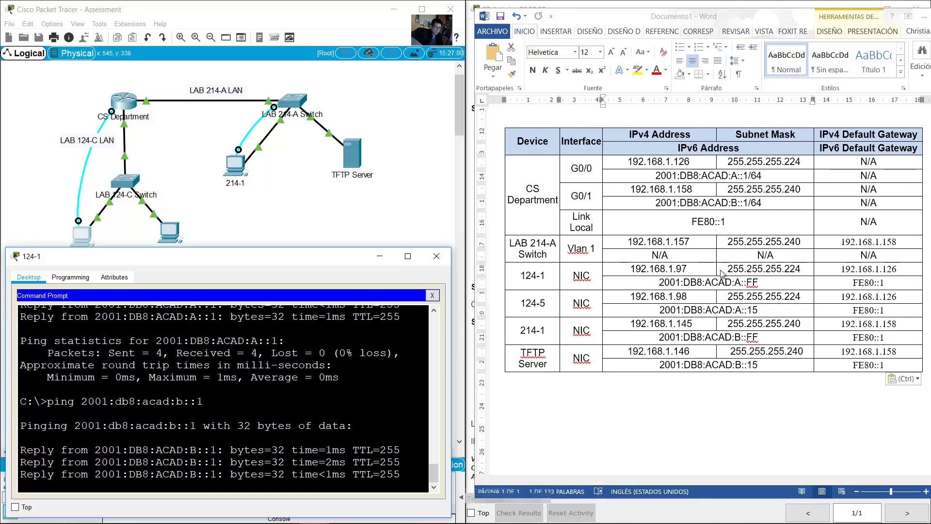
Step: Ping LAN A hosts 2001:db8:acad:a::ff and 2001:db8:acad:a::15
{"action": "key", "text": "alt+Tab"}
{"action": "left_click", "coordinate": [738, 283]}
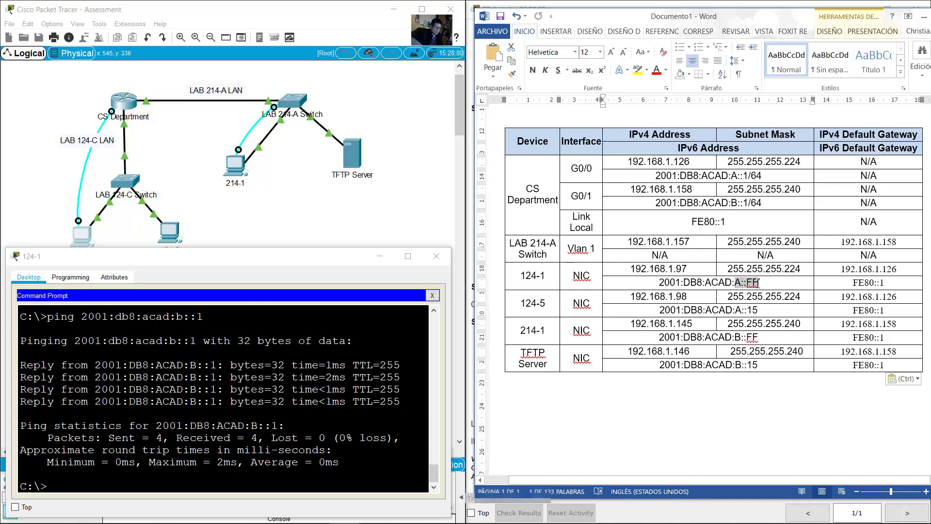
{"action": "left_click", "coordinate": [306, 408]}
{"action": "key", "text": "Up"}
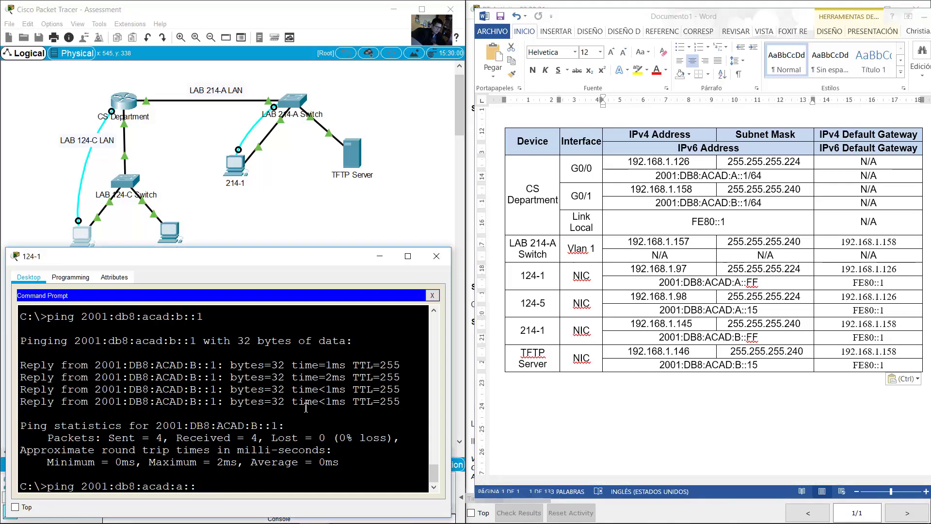
{"action": "key", "text": "BackSpace"}
{"action": "type", "text": "ff"}
{"action": "key", "text": "Return"}
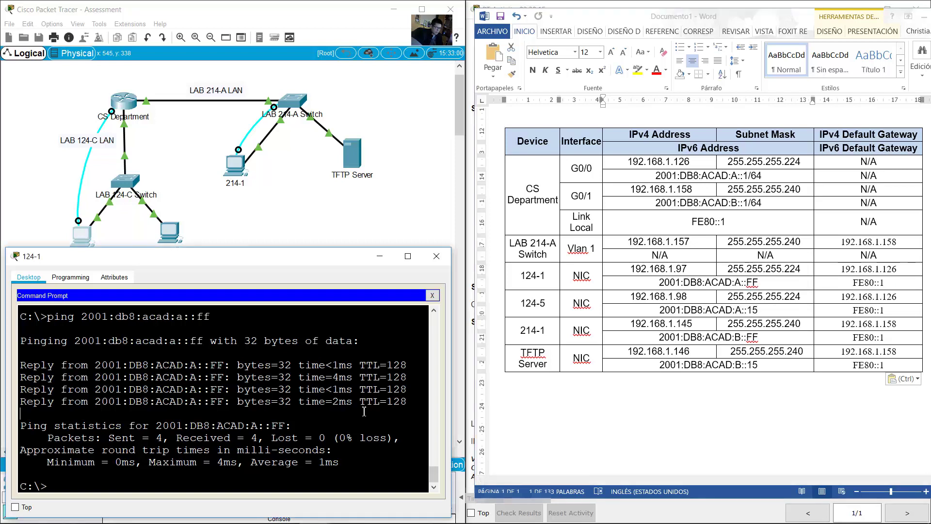
{"action": "key", "text": "Up"}
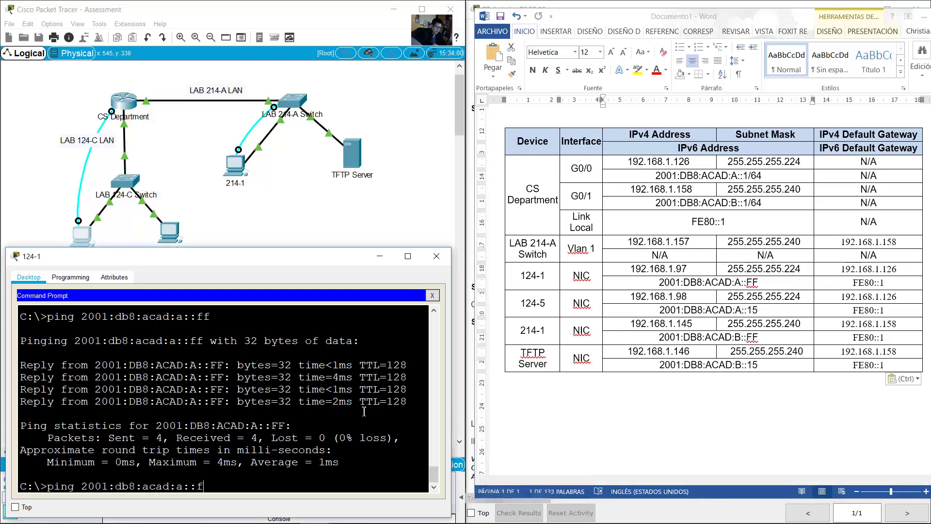
{"action": "type", "text": "15"}
{"action": "key", "text": "Return"}
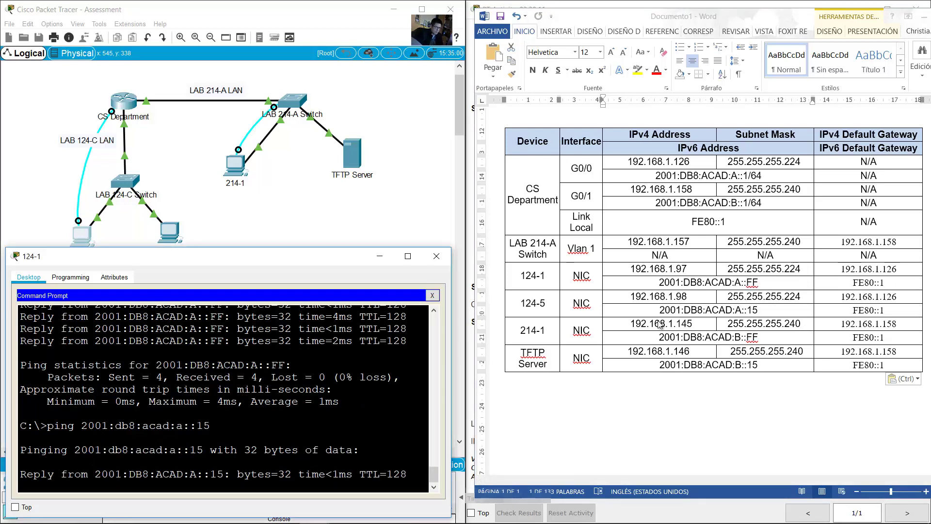
Step: Ping 214-1 at 2001:db8:acad:b::ff
{"action": "left_click", "coordinate": [741, 335]}
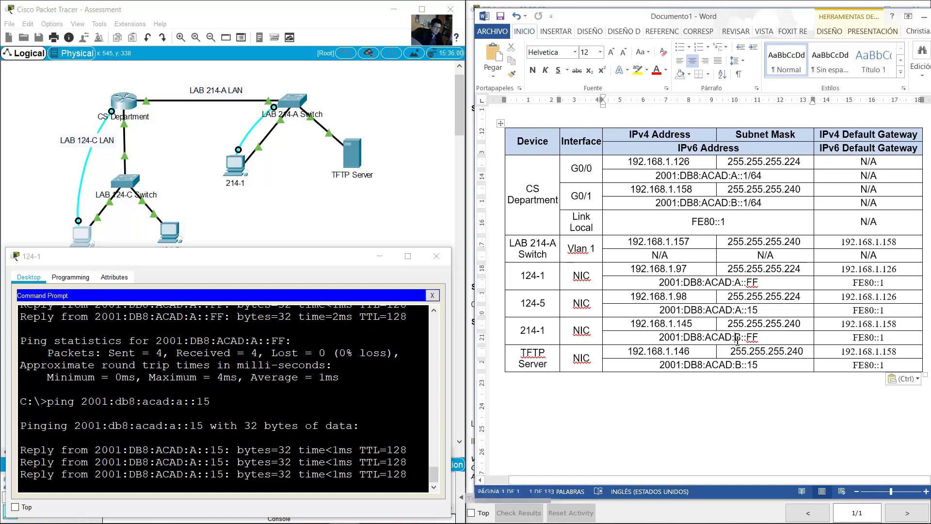
{"action": "left_click_drag", "start_coordinate": [735, 337], "coordinate": [758, 336]}
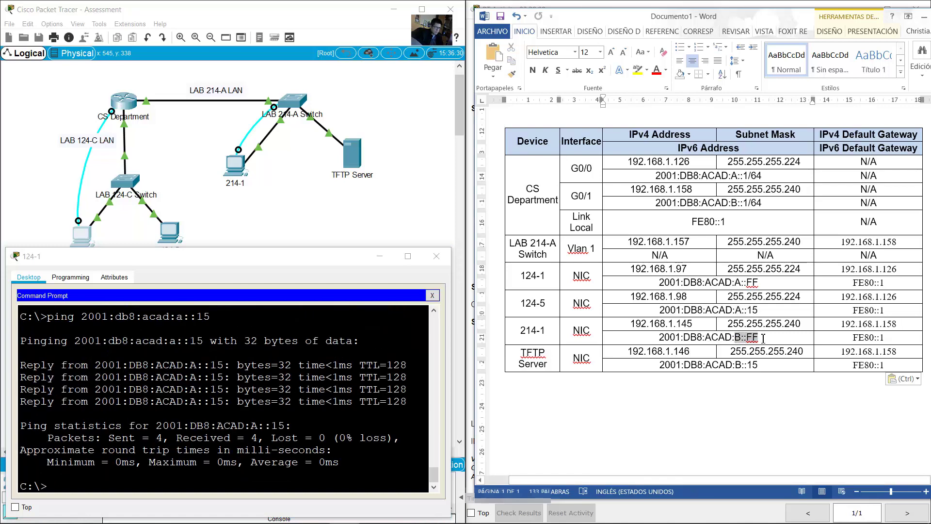
{"action": "left_click", "coordinate": [288, 462]}
{"action": "key", "text": "Up"}
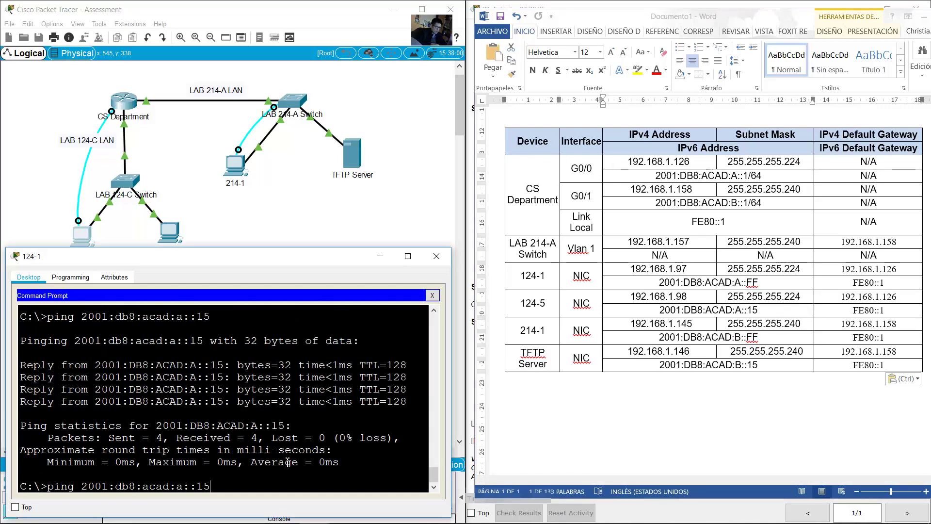
{"action": "key", "text": "BackSpace"}
{"action": "key", "text": "BackSpace"}
{"action": "key", "text": "Left"}
{"action": "key", "text": "Left"}
{"action": "type", "text": "ff"}
{"action": "key", "text": "Return"}
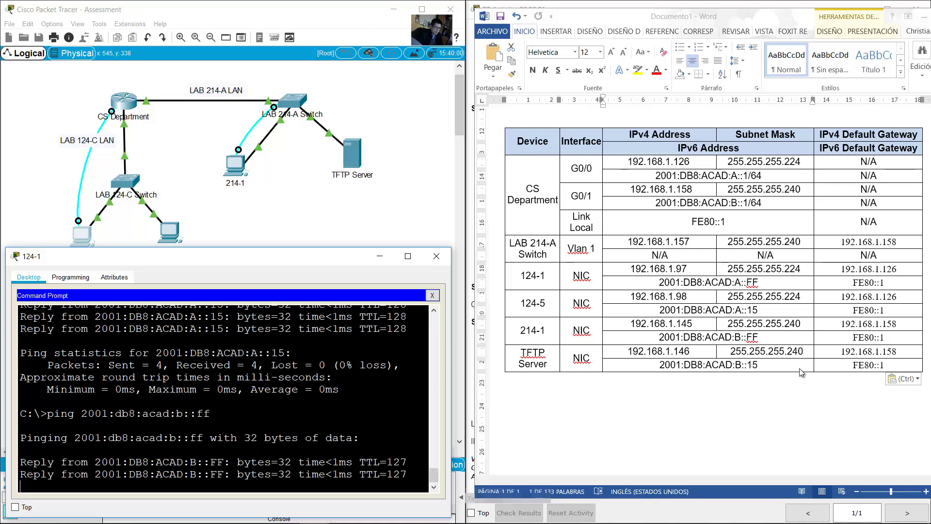
Step: Ping the TFTP Server at 2001:db8:acad:b::15, then reopen 124-1's window
{"action": "left_click", "coordinate": [737, 364]}
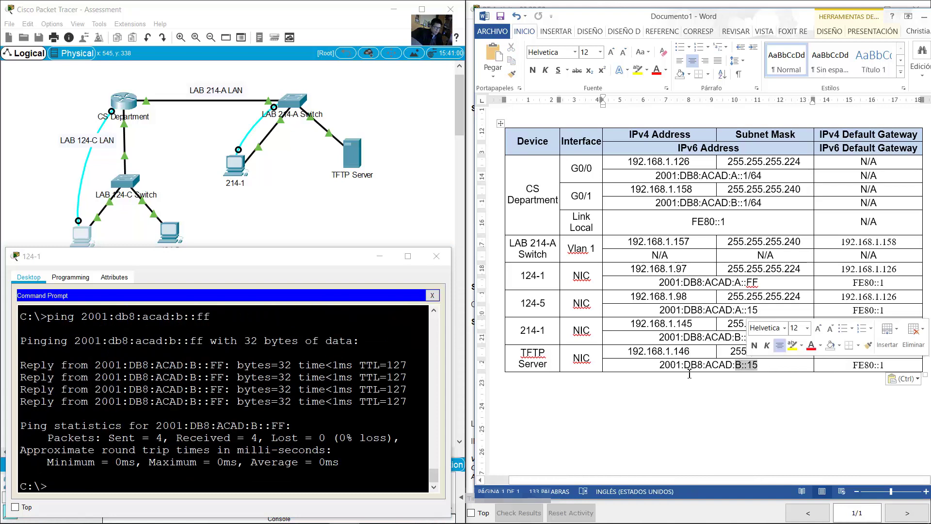
{"action": "left_click", "coordinate": [278, 434]}
{"action": "key", "text": "Up"}
{"action": "key", "text": "BackSpace"}
{"action": "key", "text": "BackSpace"}
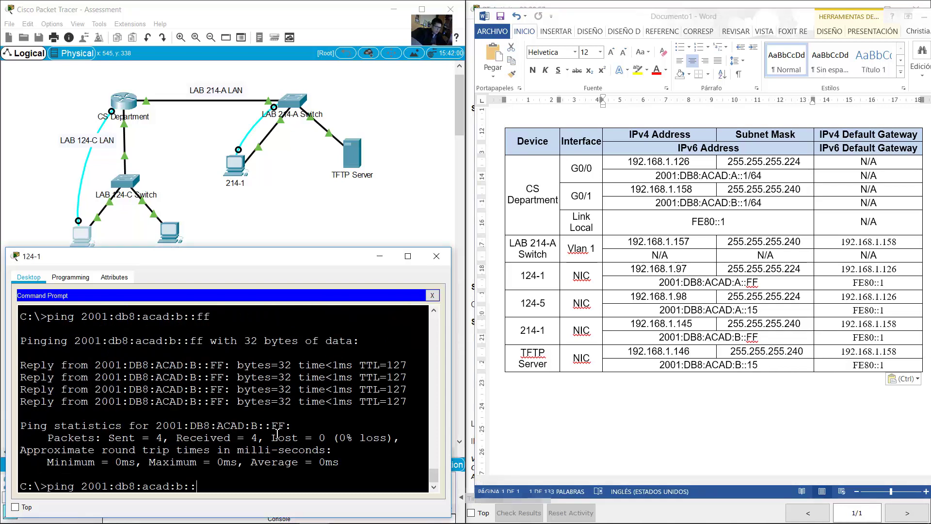
{"action": "type", "text": "15"}
{"action": "key", "text": "Return"}
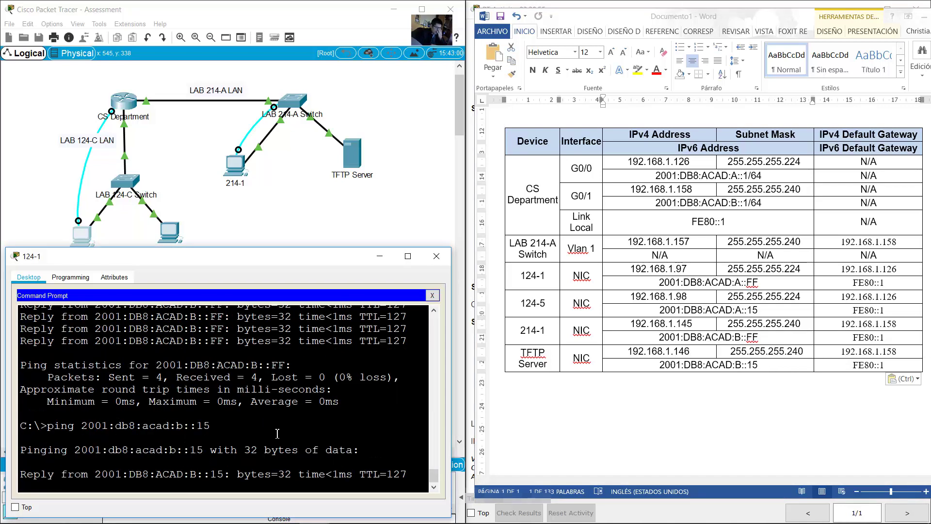
{"action": "left_click", "coordinate": [436, 256]}
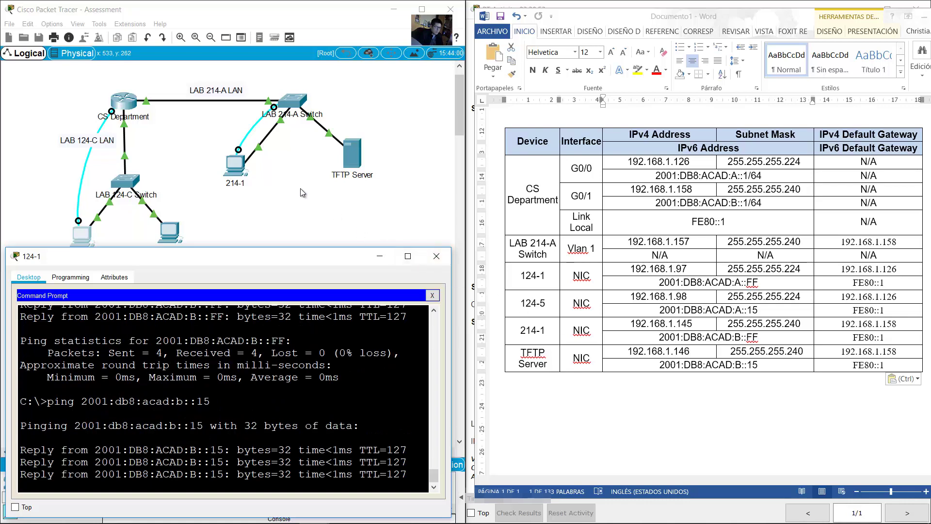
{"action": "left_click", "coordinate": [79, 242]}
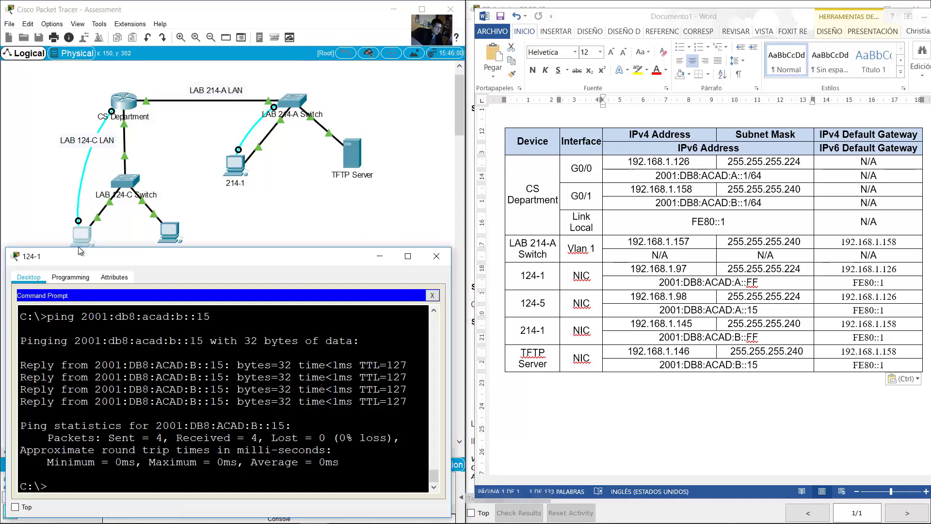
Step: Telnet to the switch at 192.168.1.157 and submit the login password
{"action": "type", "text": "telnet"}
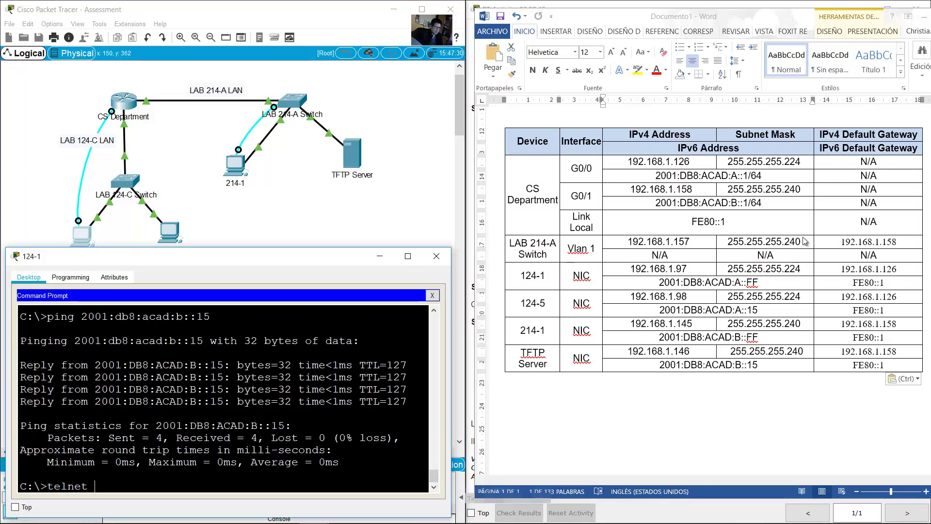
{"action": "key", "text": "alt+Tab"}
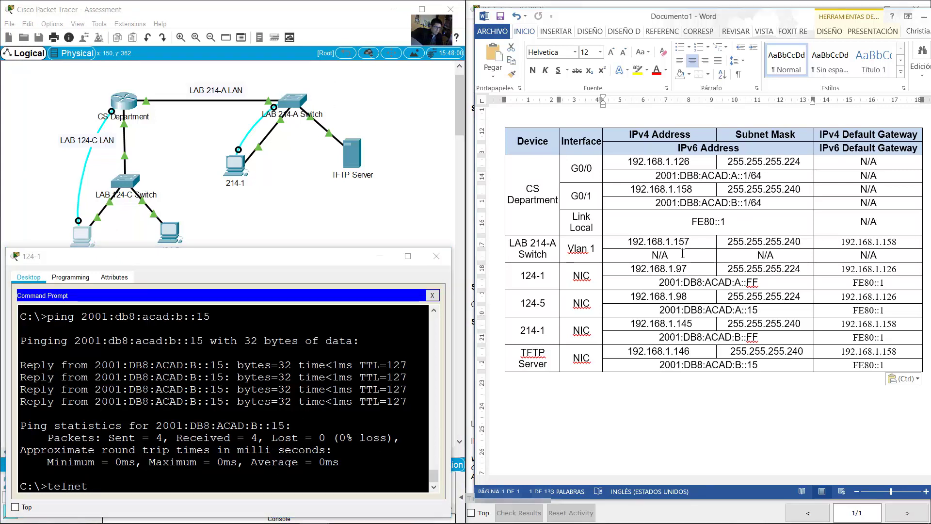
{"action": "left_click_drag", "start_coordinate": [628, 241], "coordinate": [690, 243]}
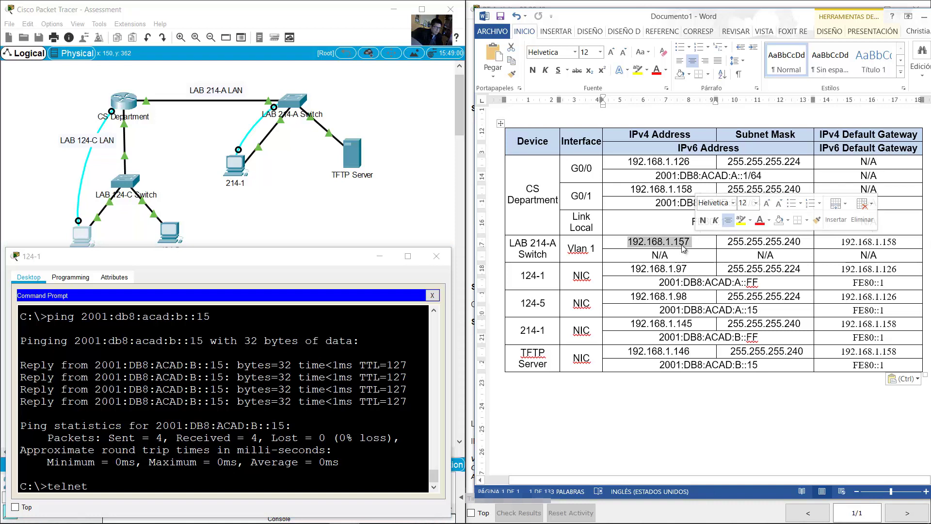
{"action": "left_click", "coordinate": [266, 429]}
{"action": "type", "text": "net 192"}
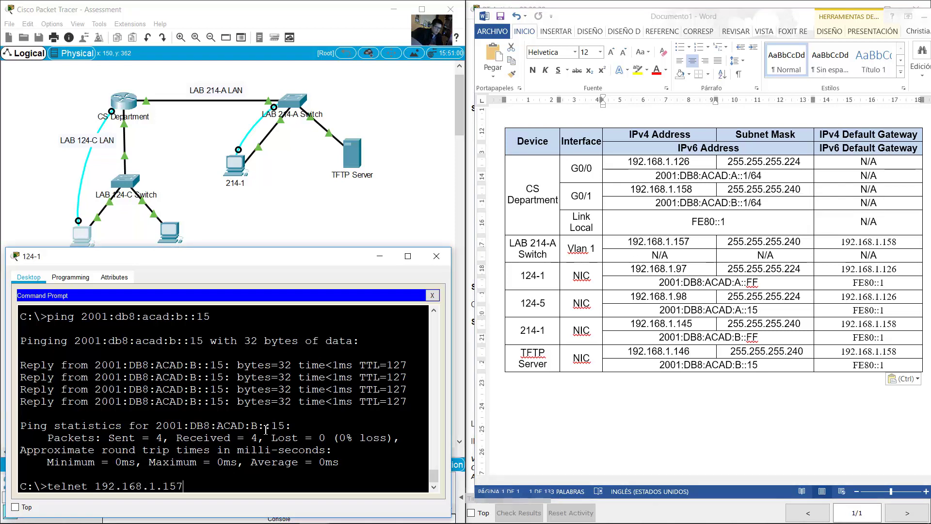
{"action": "type", "text": ".168.1.157"}
{"action": "key", "text": "Return"}
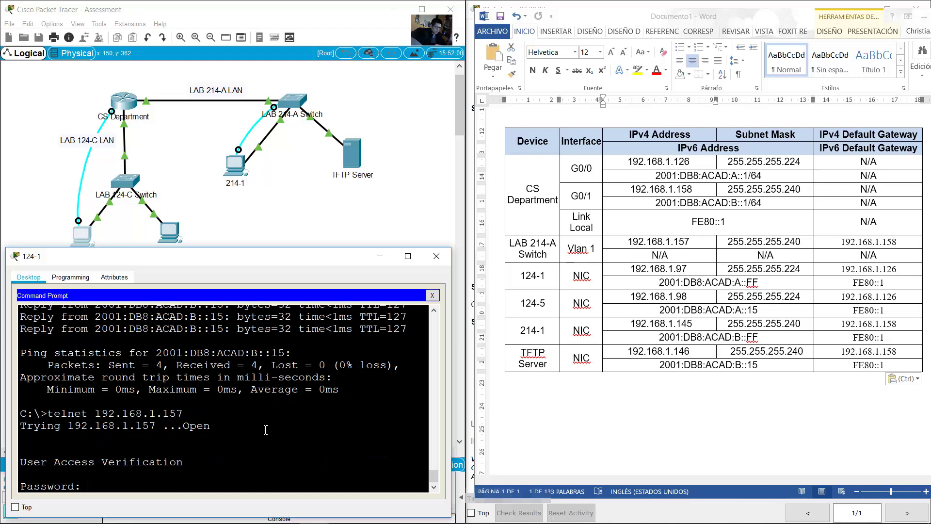
{"action": "key", "text": "Return"}
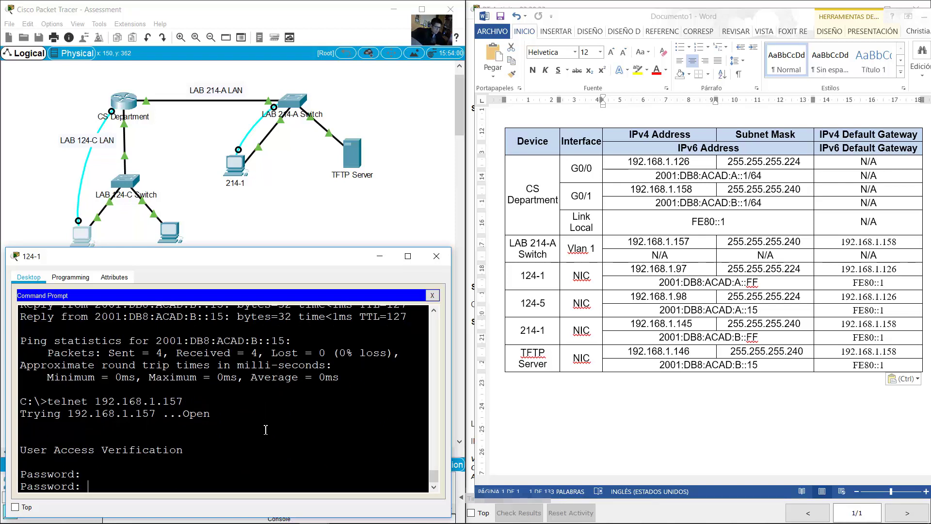
{"action": "key", "text": "Return"}
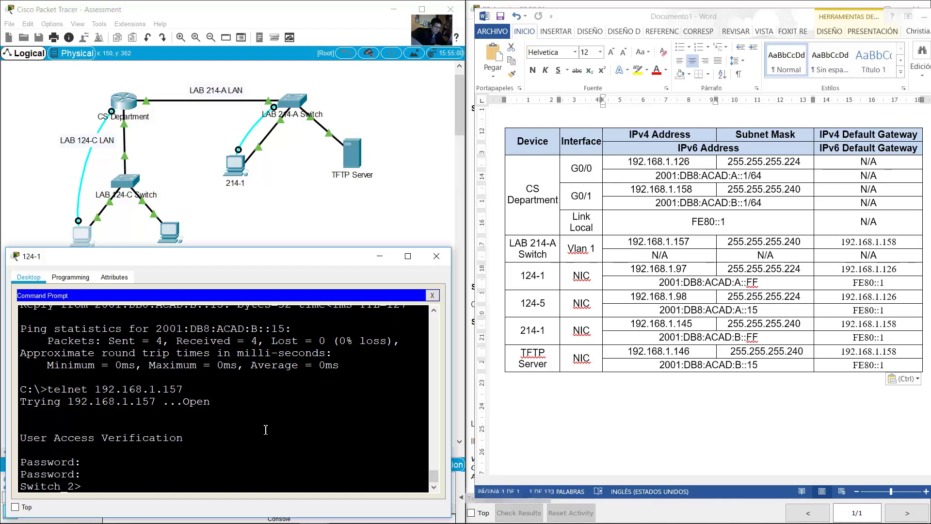
Step: Enter privileged mode with en and the enable password, then exit the Telnet session
{"action": "type", "text": "en"}
{"action": "key", "text": "Return"}
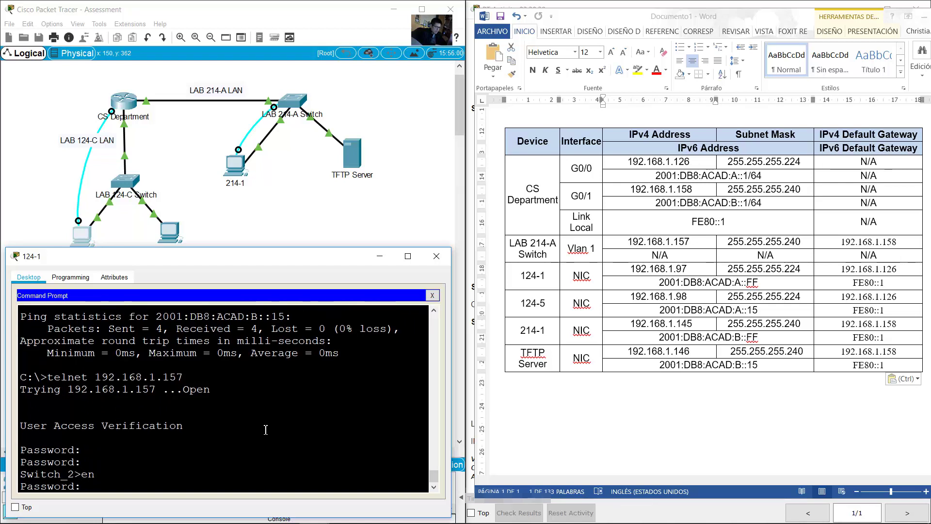
{"action": "key", "text": "Return"}
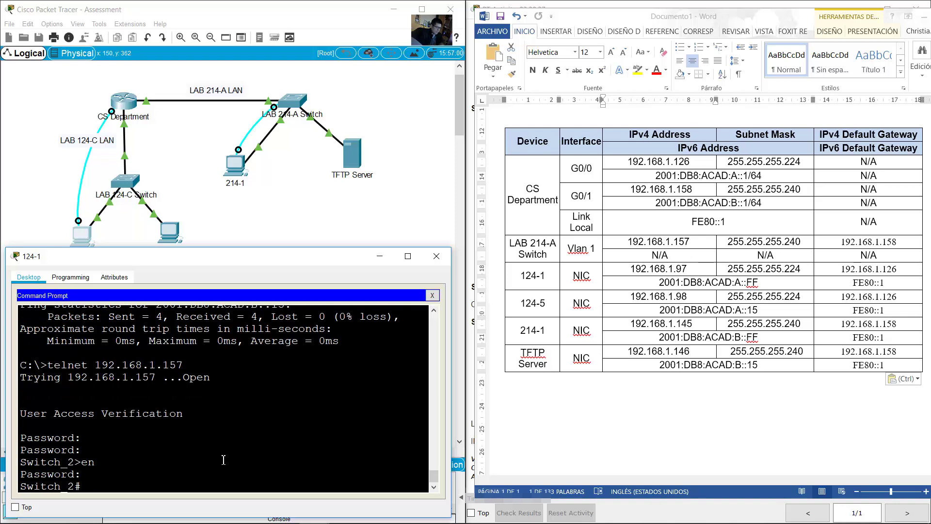
{"action": "left_click_drag", "start_coordinate": [52, 485], "coordinate": [118, 491]}
{"action": "left_click", "coordinate": [166, 490]}
{"action": "type", "text": "exit"}
{"action": "key", "text": "Return"}
Step: Reopen 124-1's Command Prompt and begin an SSH login command as 'ssh -l'
{"action": "left_click", "coordinate": [436, 256]}
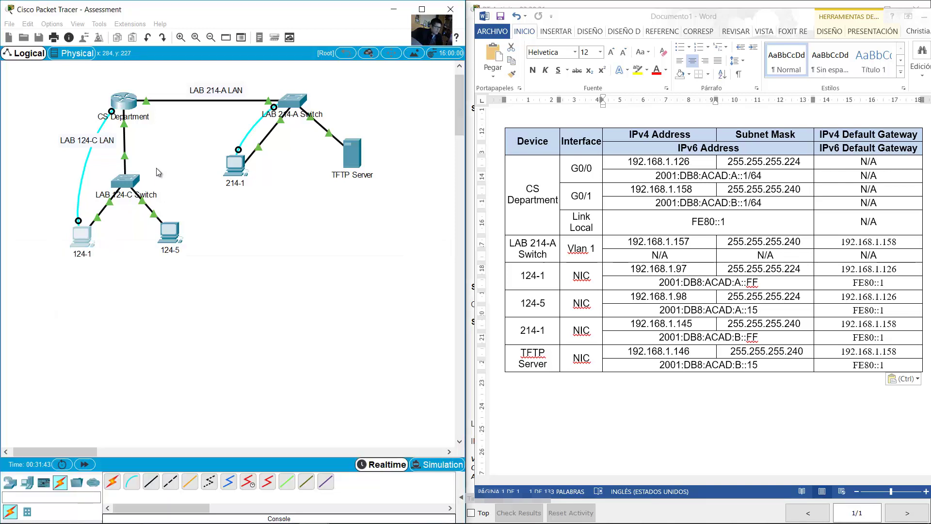
{"action": "left_click_drag", "start_coordinate": [89, 77], "coordinate": [147, 116]}
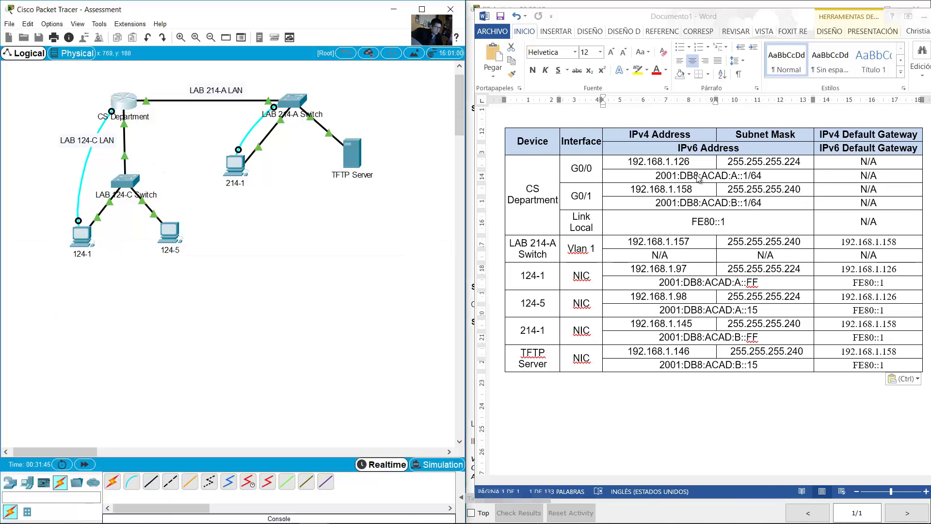
{"action": "double_click", "coordinate": [659, 242]}
{"action": "left_click_drag", "start_coordinate": [691, 161], "coordinate": [668, 162]}
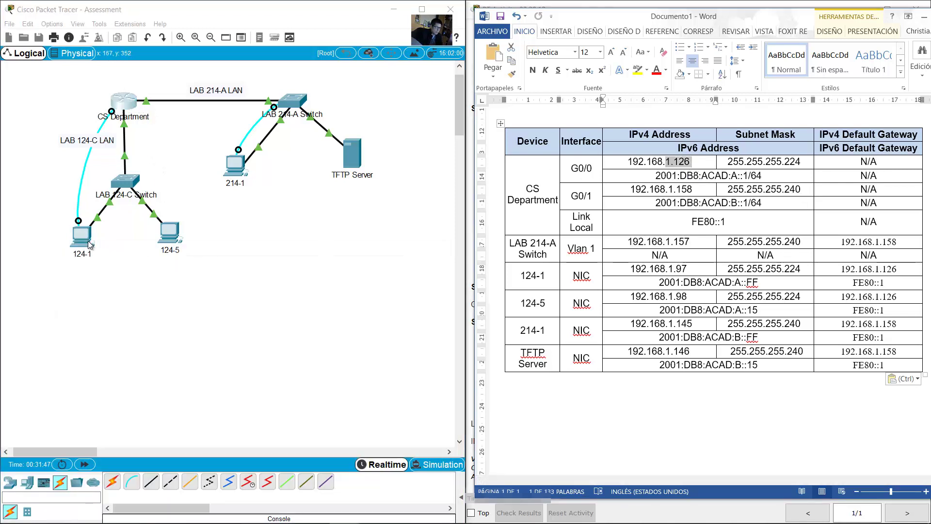
{"action": "left_click", "coordinate": [88, 240]}
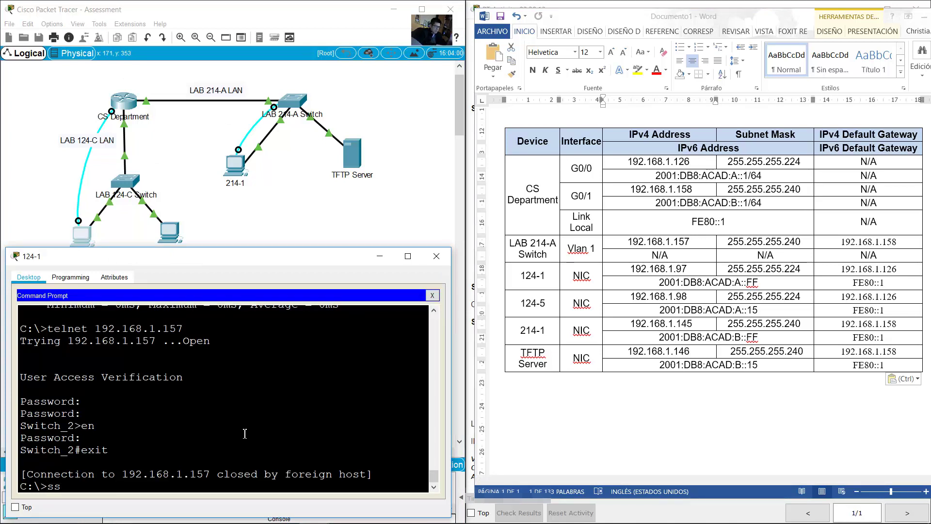
{"action": "type", "text": "-l"}
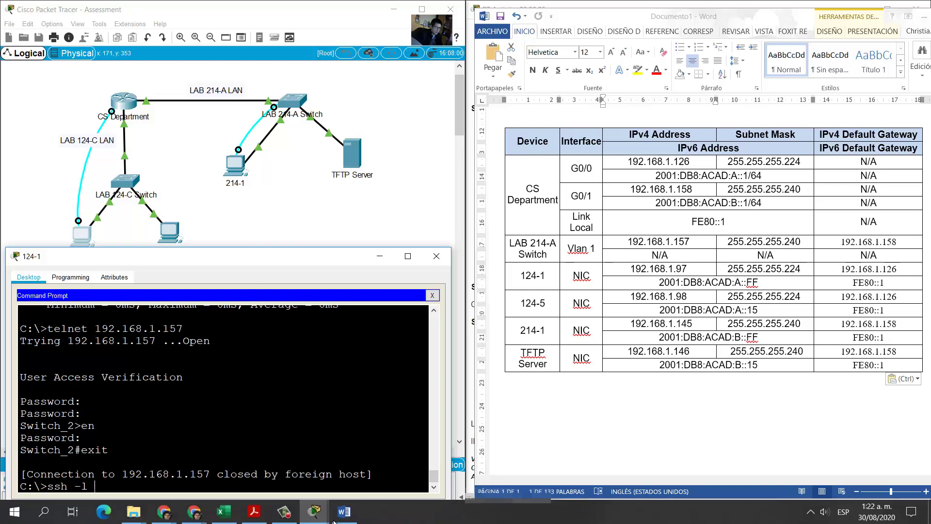
Step: Enter the admin username from the activity instructions into the ssh -l command on 124-1
{"action": "mouse_move", "coordinate": [314, 511]}
{"action": "left_click", "coordinate": [269, 465]}
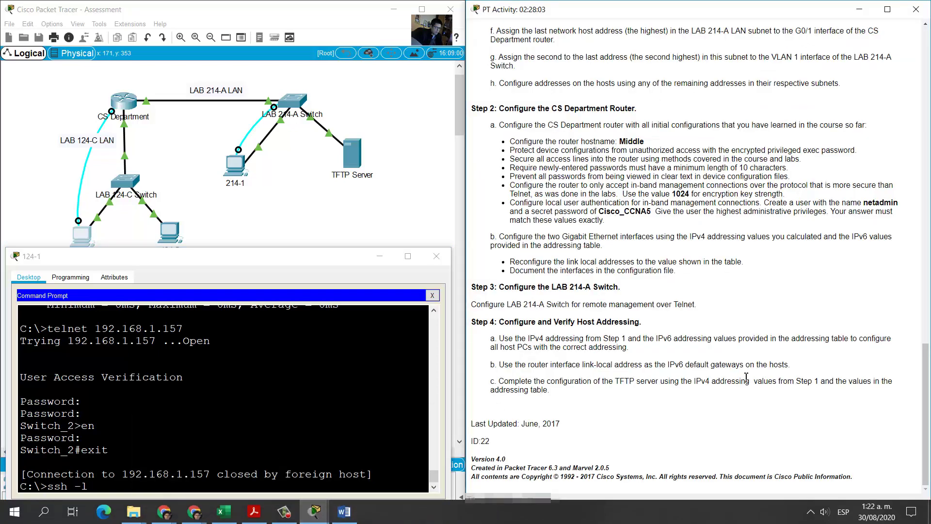
{"action": "double_click", "coordinate": [871, 204]}
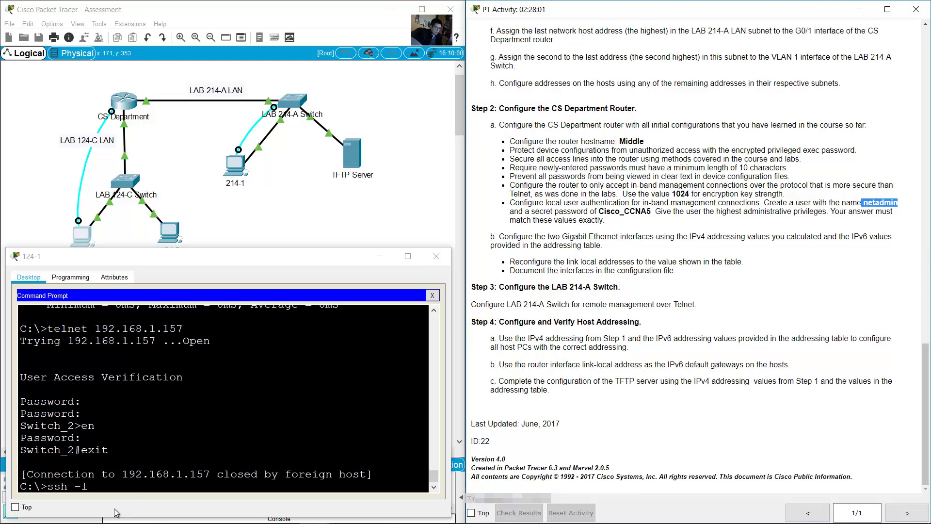
{"action": "left_click", "coordinate": [124, 485]}
{"action": "type", "text": "netadmin"}
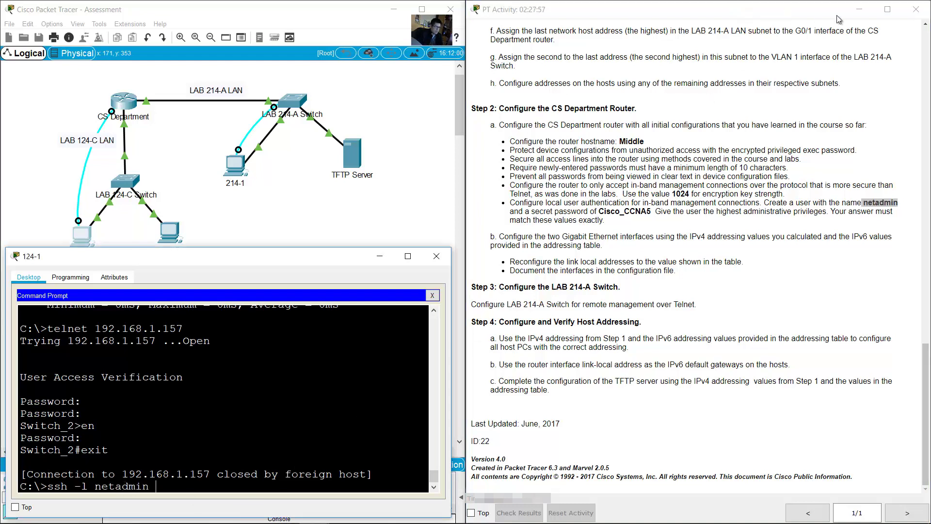
Step: Target the router's G0/0 IPv6 address 2001:db8:acad:a::1 and start the SSH connection
{"action": "left_click", "coordinate": [311, 515]}
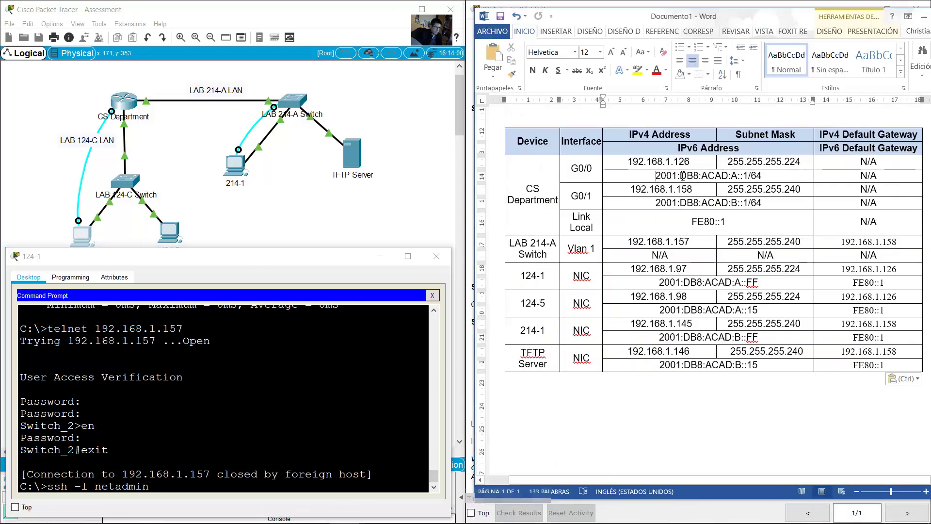
{"action": "left_click_drag", "start_coordinate": [656, 175], "coordinate": [763, 176]}
{"action": "left_click_drag", "start_coordinate": [690, 163], "coordinate": [642, 162]}
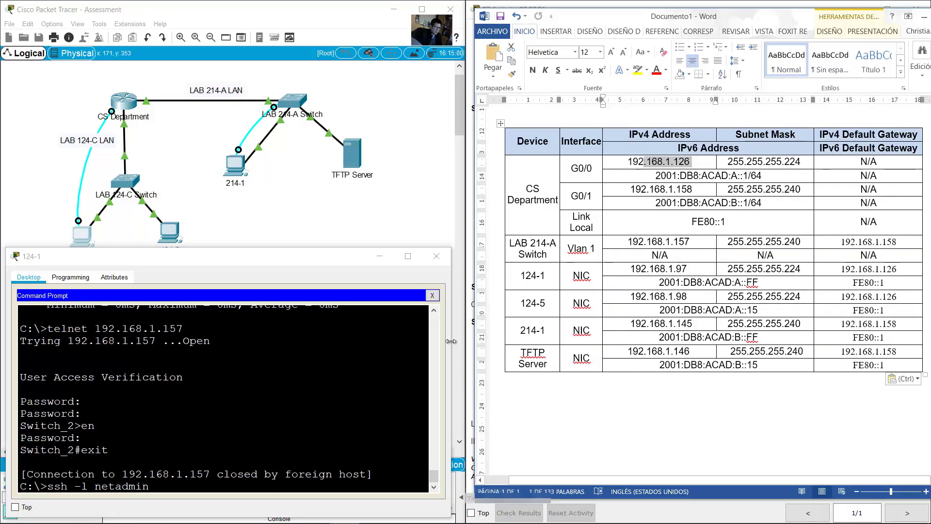
{"action": "left_click", "coordinate": [334, 391]}
{"action": "type", "text": "200"}
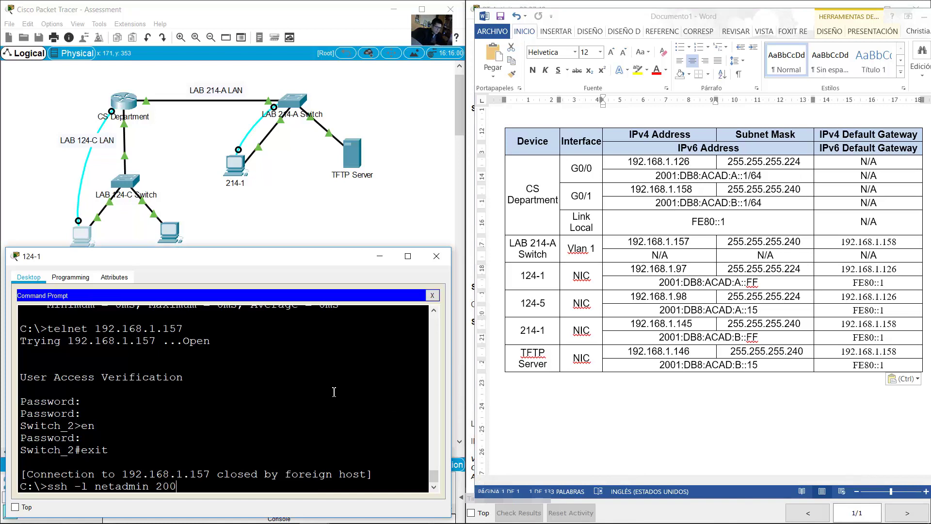
{"action": "type", "text": "1:db8:acad:a::1"}
{"action": "key", "text": "Return"}
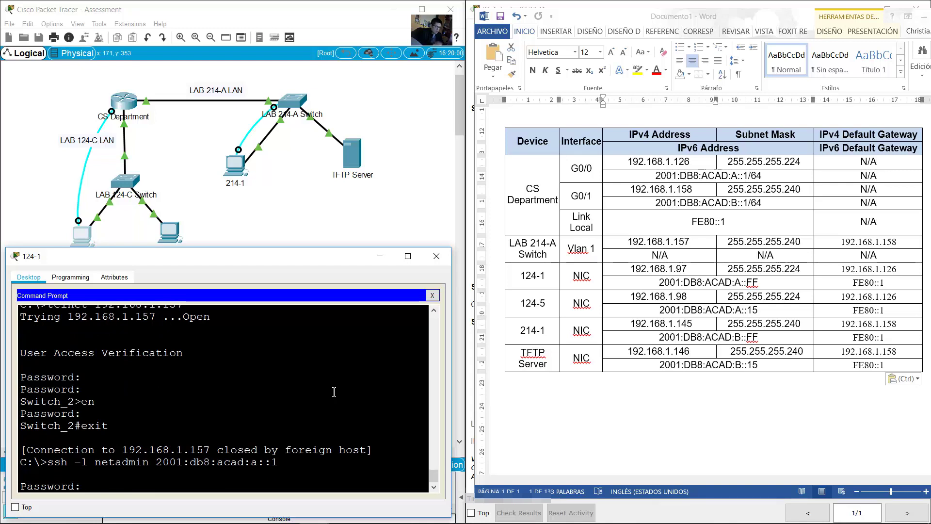
Step: Log in to the router with the secret password from the activity instructions
{"action": "mouse_move", "coordinate": [314, 518]}
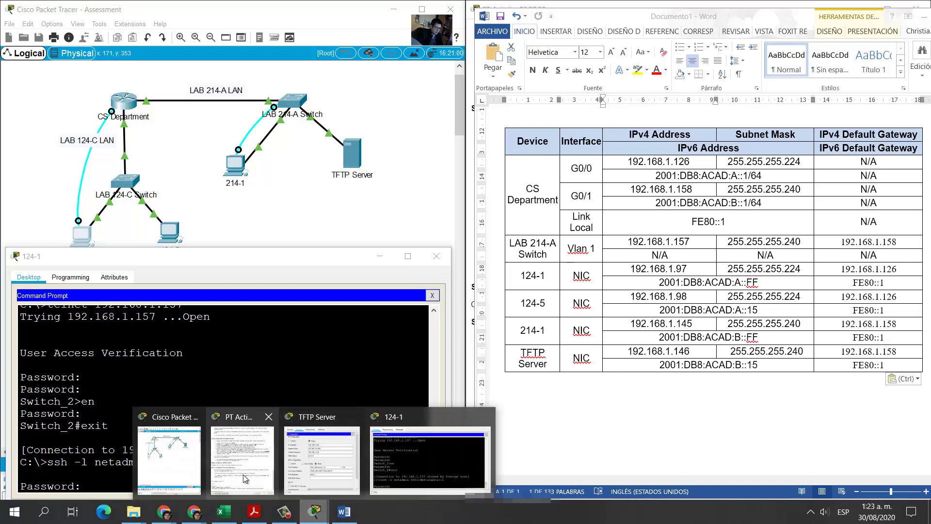
{"action": "left_click", "coordinate": [245, 478]}
{"action": "left_click", "coordinate": [608, 237]}
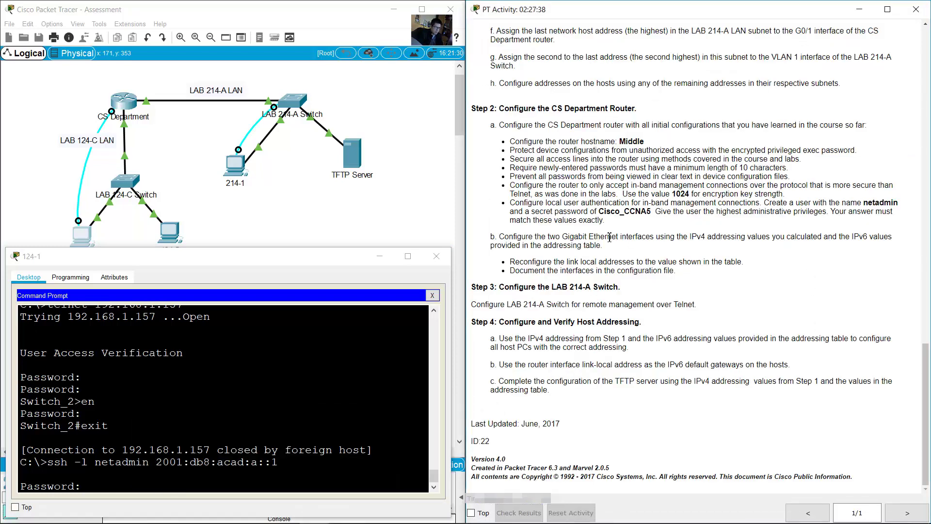
{"action": "double_click", "coordinate": [609, 212]}
{"action": "left_click_drag", "start_coordinate": [631, 212], "coordinate": [651, 212]}
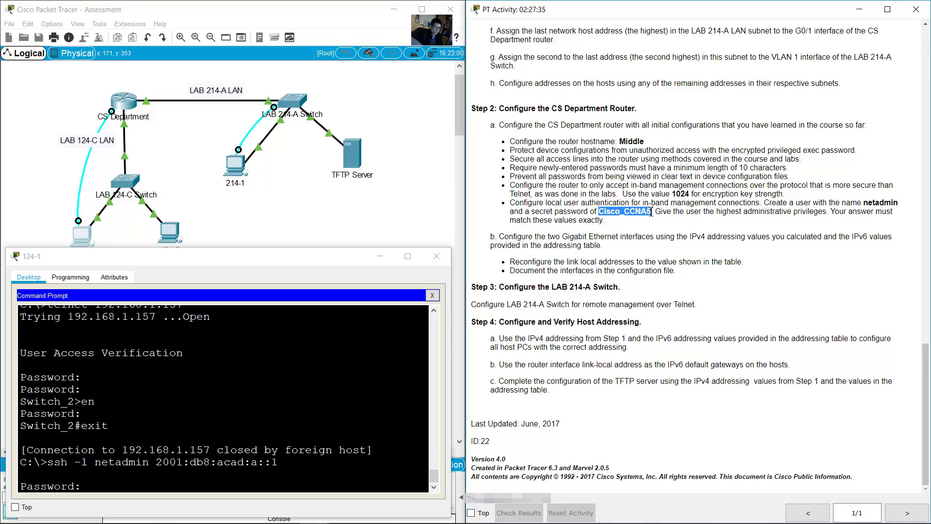
{"action": "left_click", "coordinate": [242, 470]}
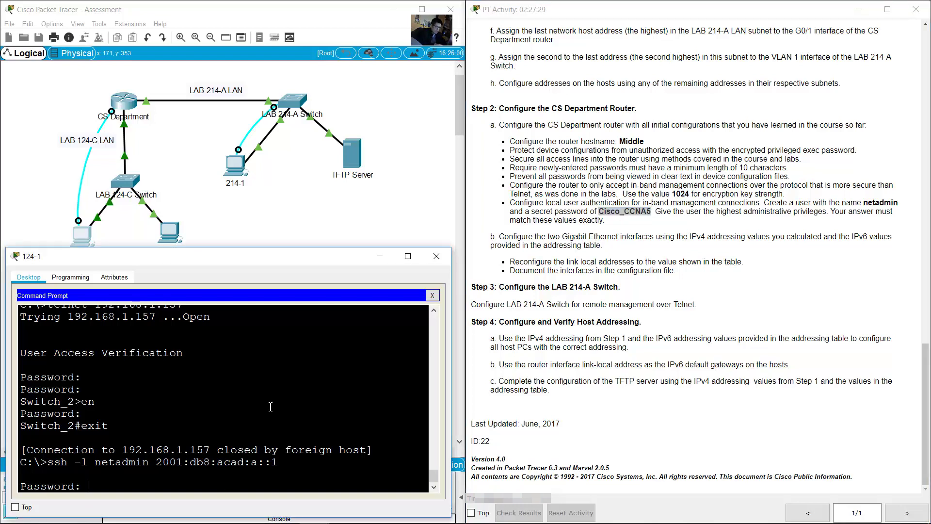
{"action": "key", "text": "Return"}
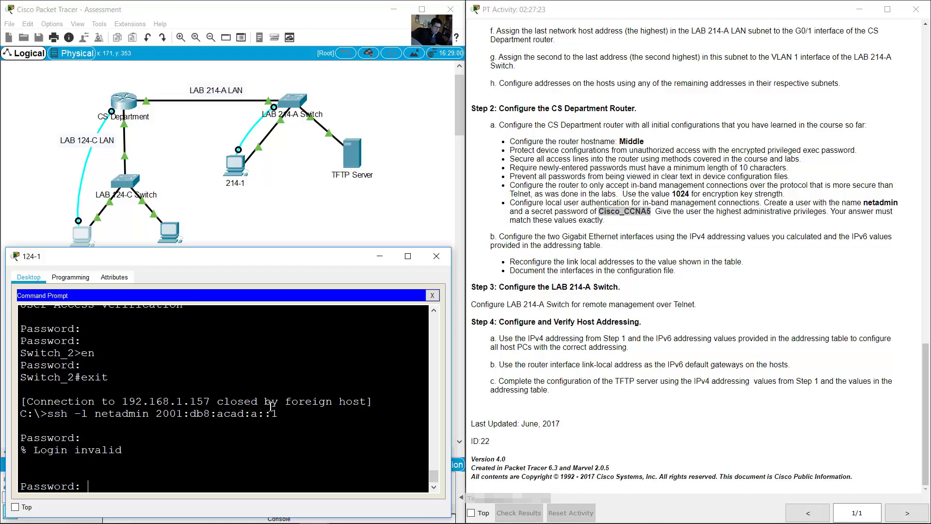
{"action": "key", "text": "Return"}
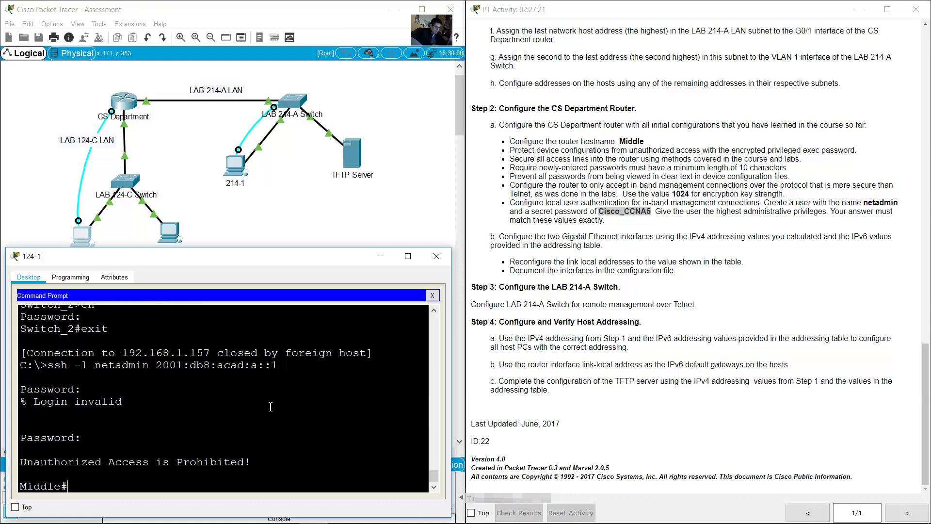
Step: Exit the SSH session to the router and return to the network topology
{"action": "left_click_drag", "start_coordinate": [39, 461], "coordinate": [236, 461]}
{"action": "triple_click", "coordinate": [18, 485]}
{"action": "left_click", "coordinate": [115, 484]}
{"action": "type", "text": "exit"}
{"action": "key", "text": "Return"}
{"action": "key", "text": "Return"}
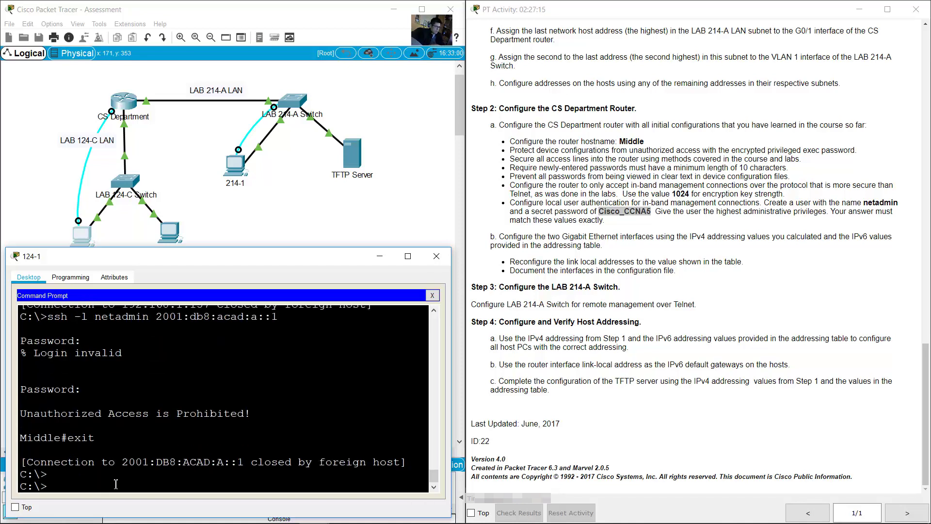
{"action": "left_click", "coordinate": [284, 213]}
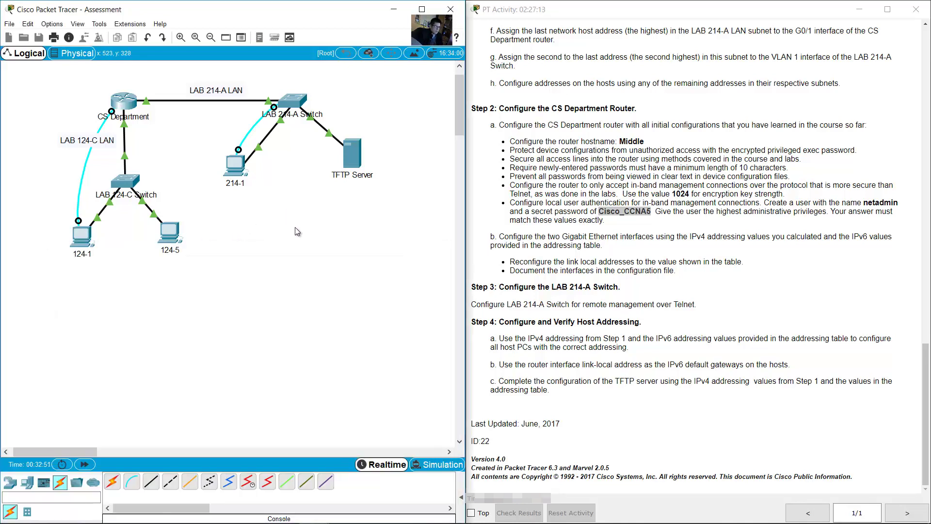